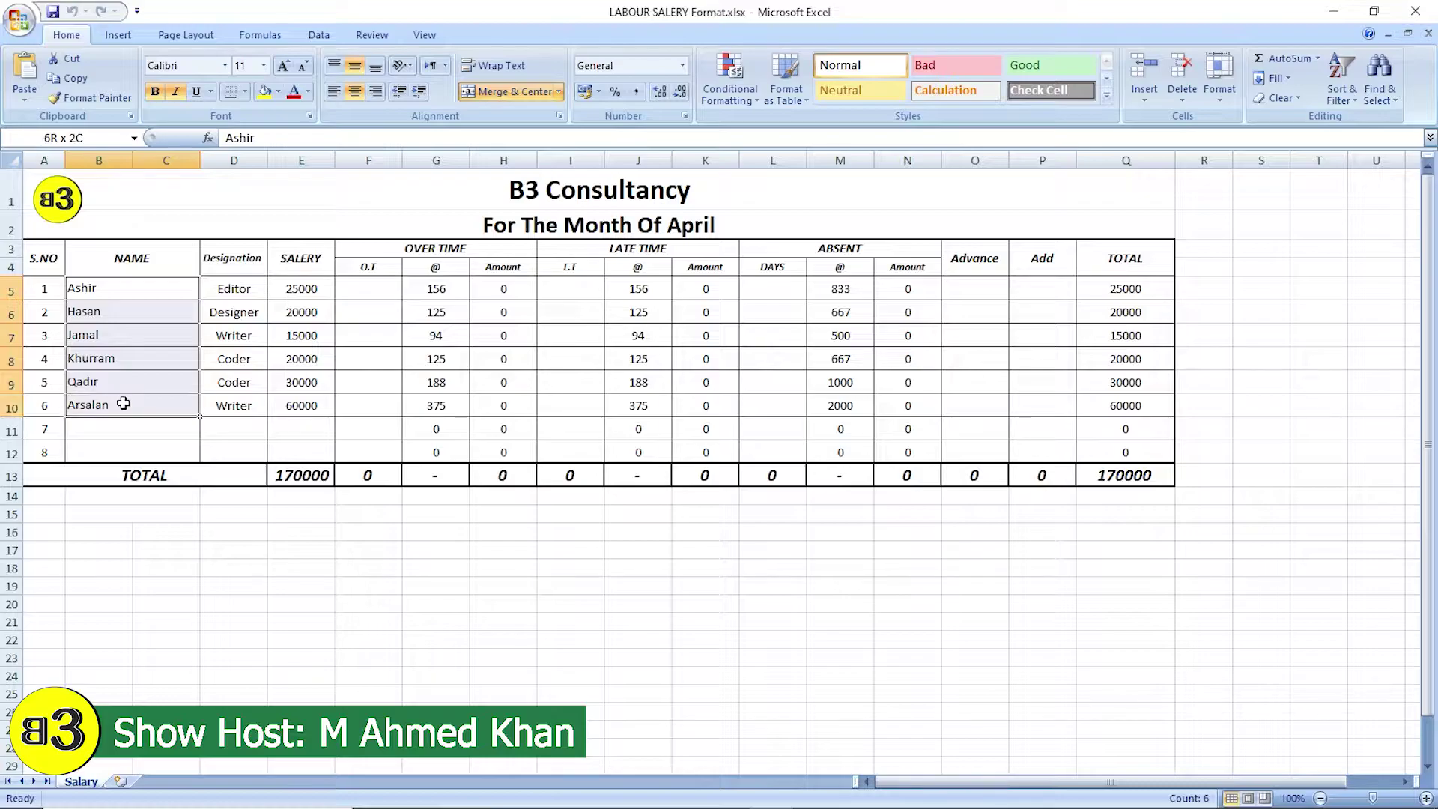
Step: Review the Designation and Salary columns for the six listed employees and inspect the salary total's formula
left_click_drag(248, 262, 243, 406)
left_click(298, 254)
left_click_drag(309, 288, 305, 404)
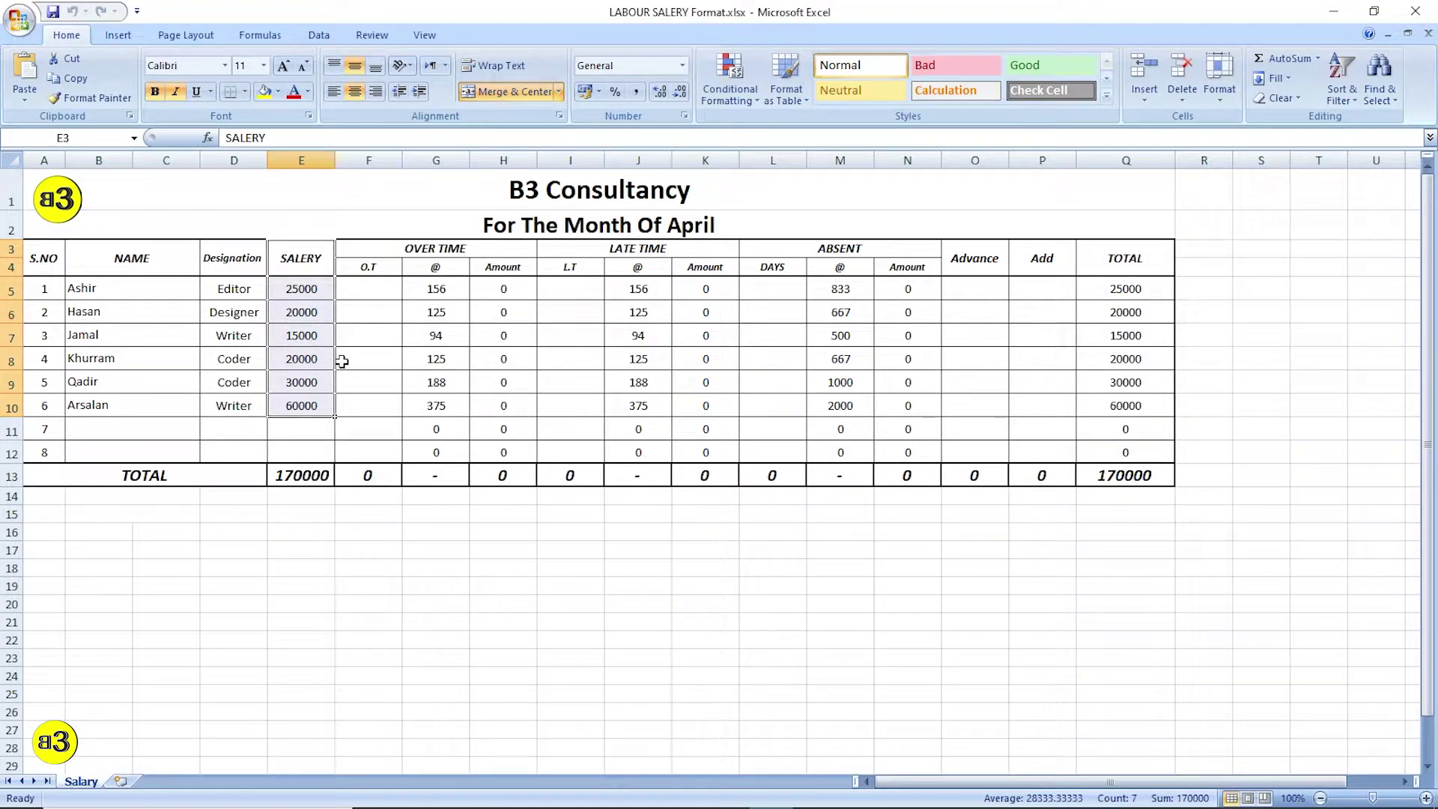
left_click_drag(308, 290, 314, 417)
left_click(313, 477)
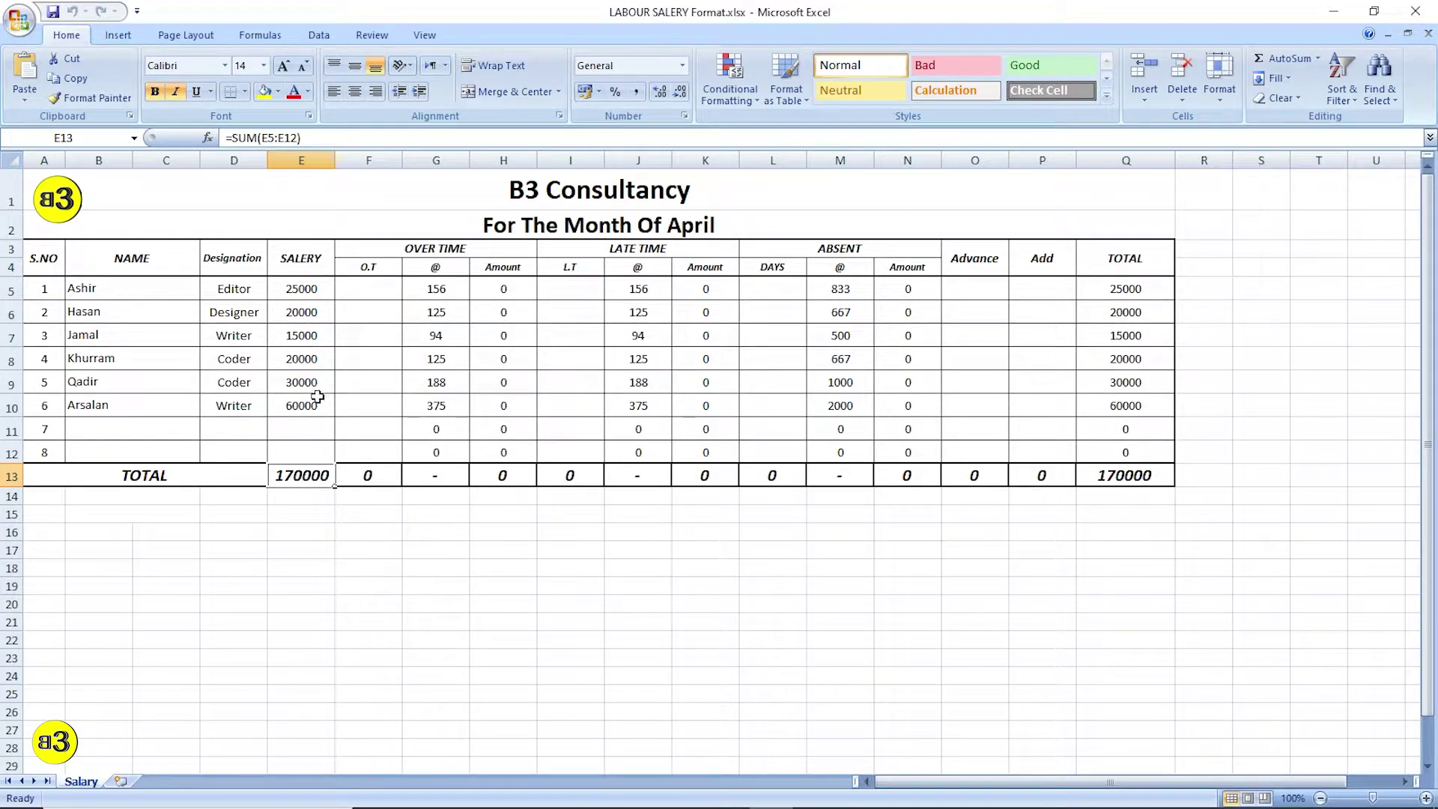
Step: Test the salary total by entering a trial salary of 10000 for serial number 7 and clearing it again
left_click(314, 432)
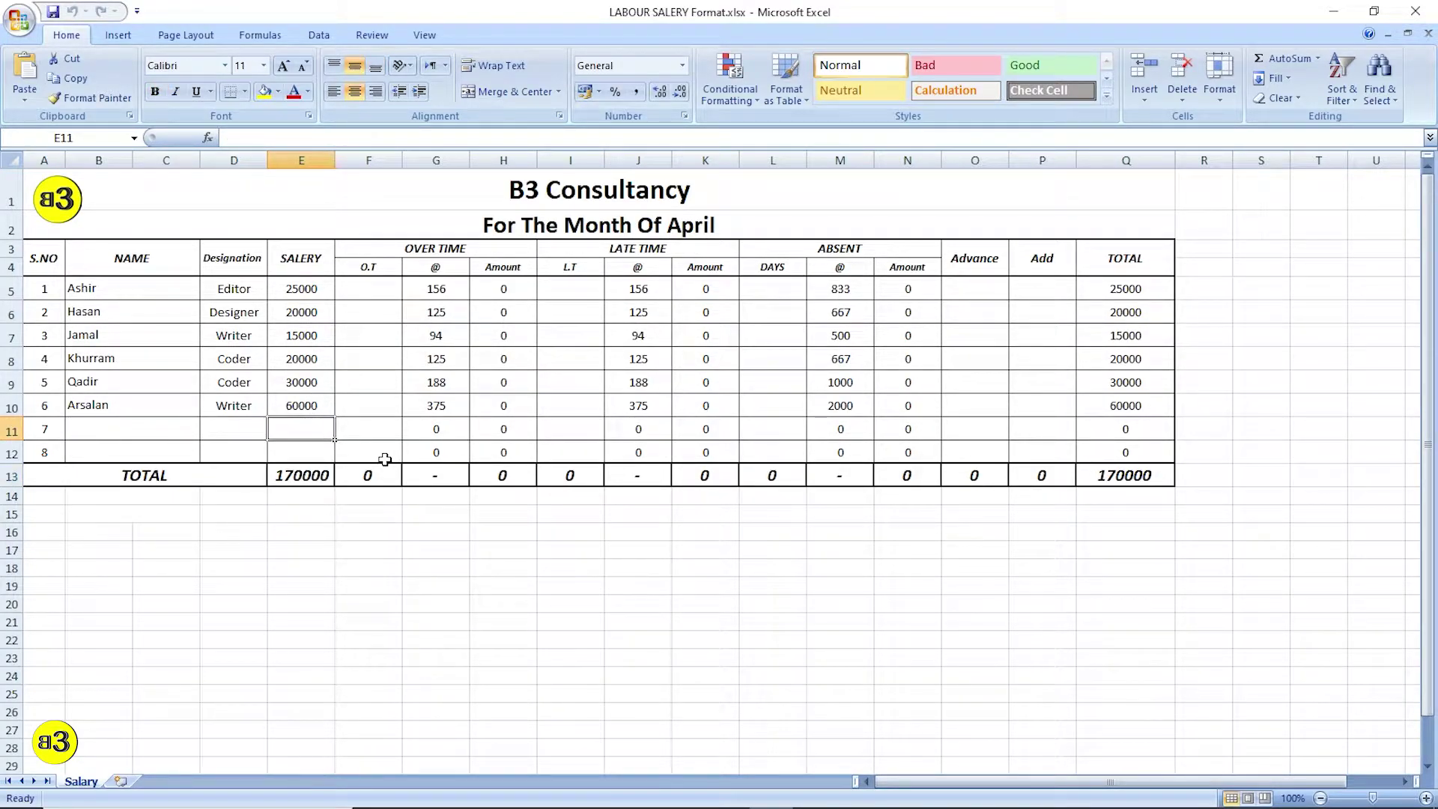
type("10000")
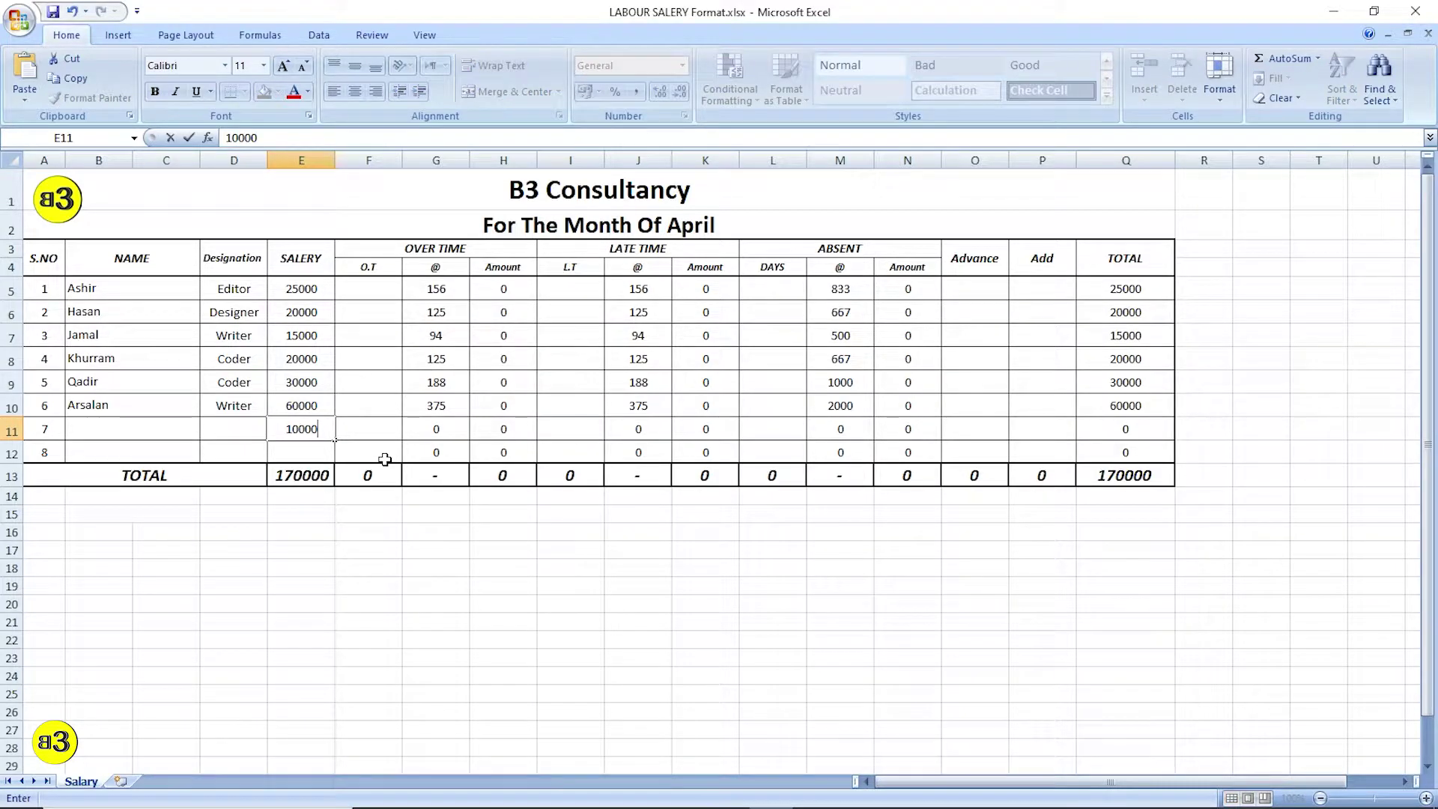
key("Return")
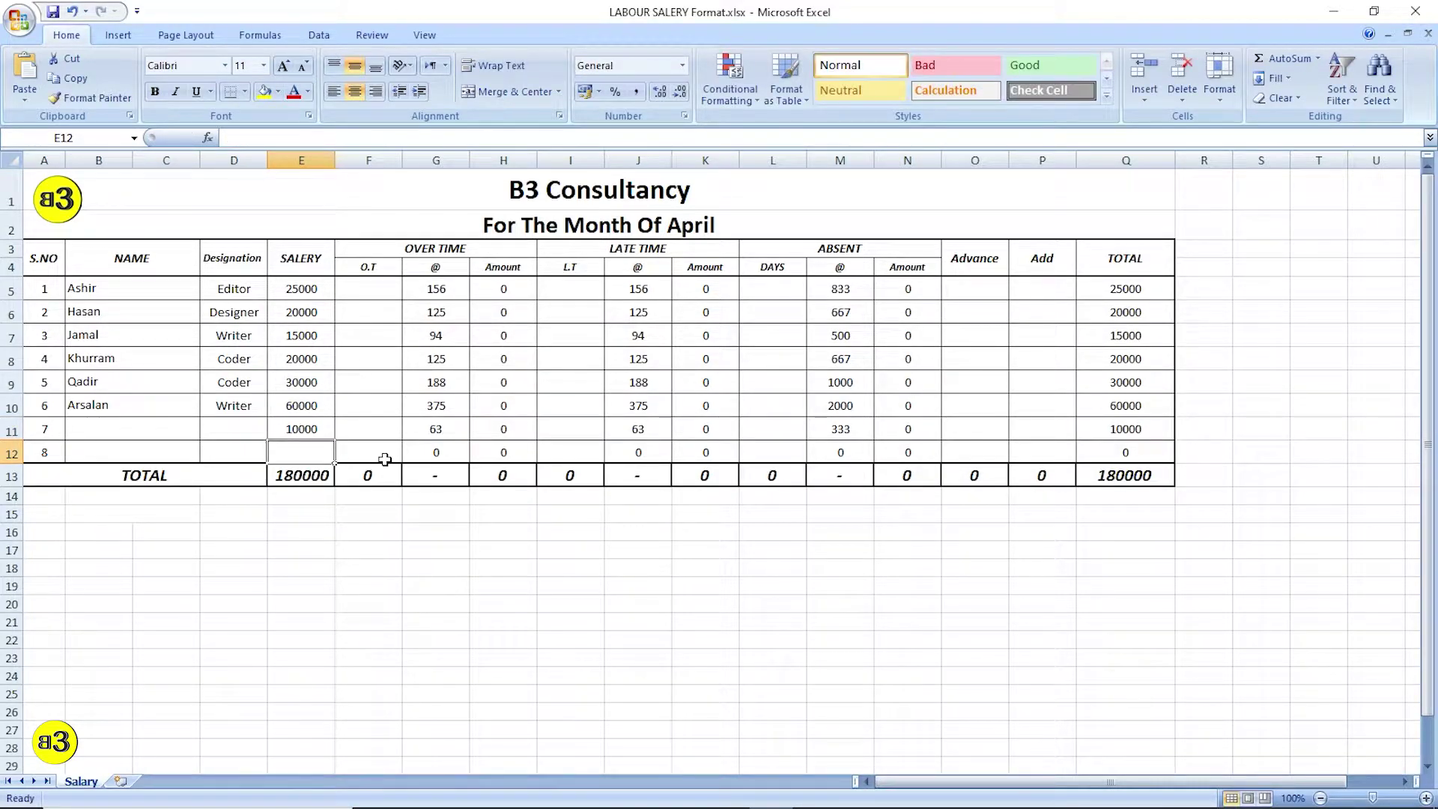
left_click(309, 476)
left_click(318, 433)
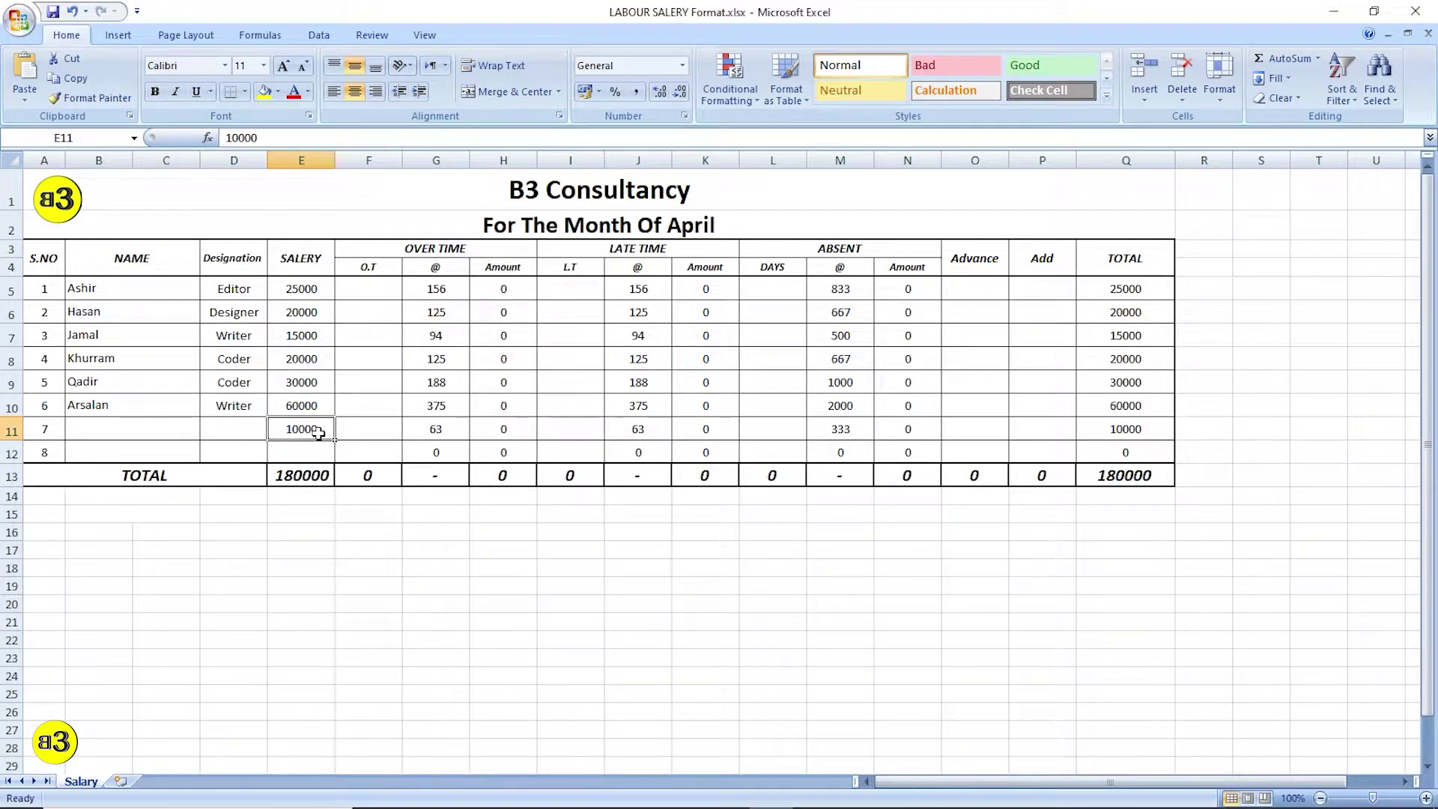
key("Delete")
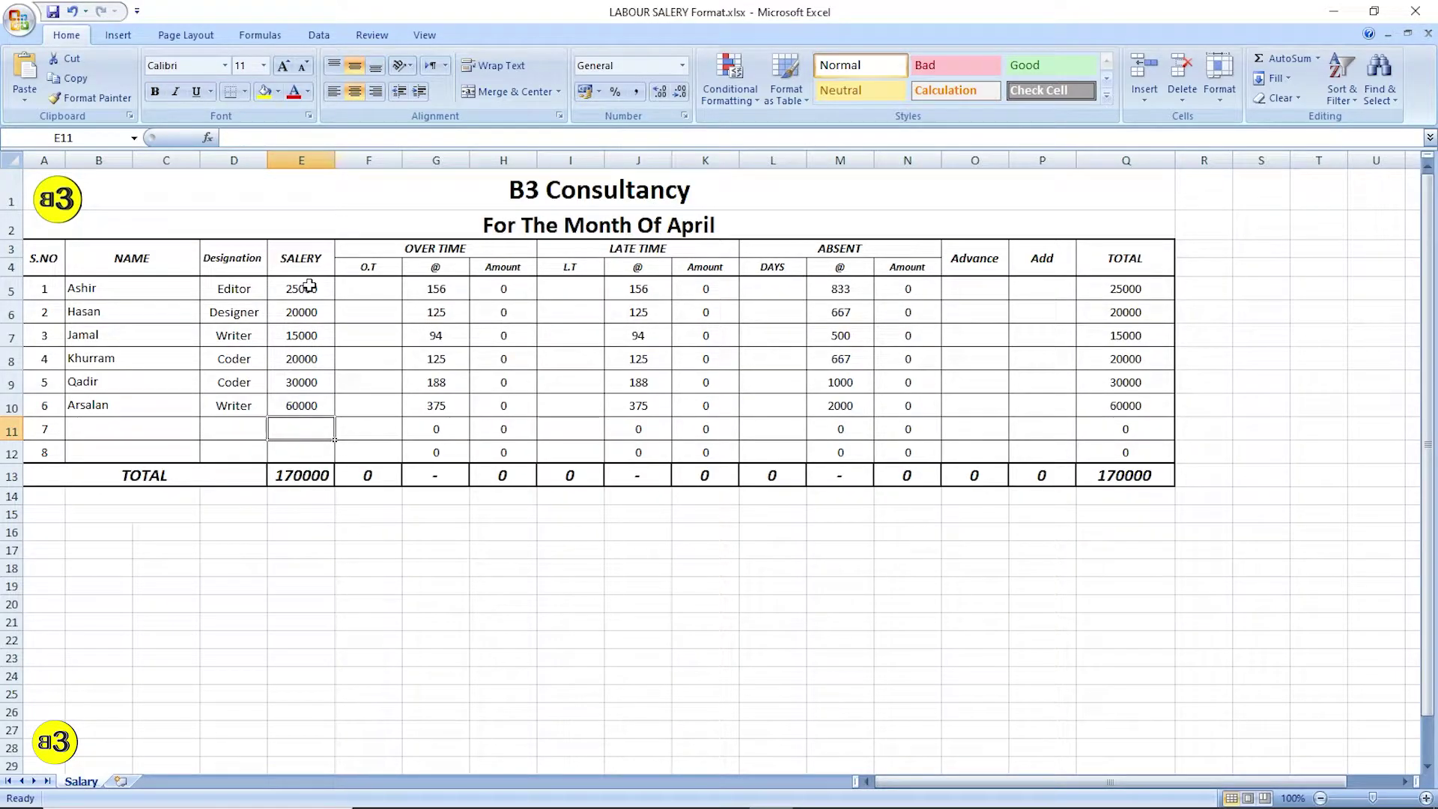
Step: Examine the Salary, Late Time, Absent, Advance and Total columns of the six employees, including the formula behind the final total
left_click_drag(308, 288, 320, 403)
left_click(316, 473)
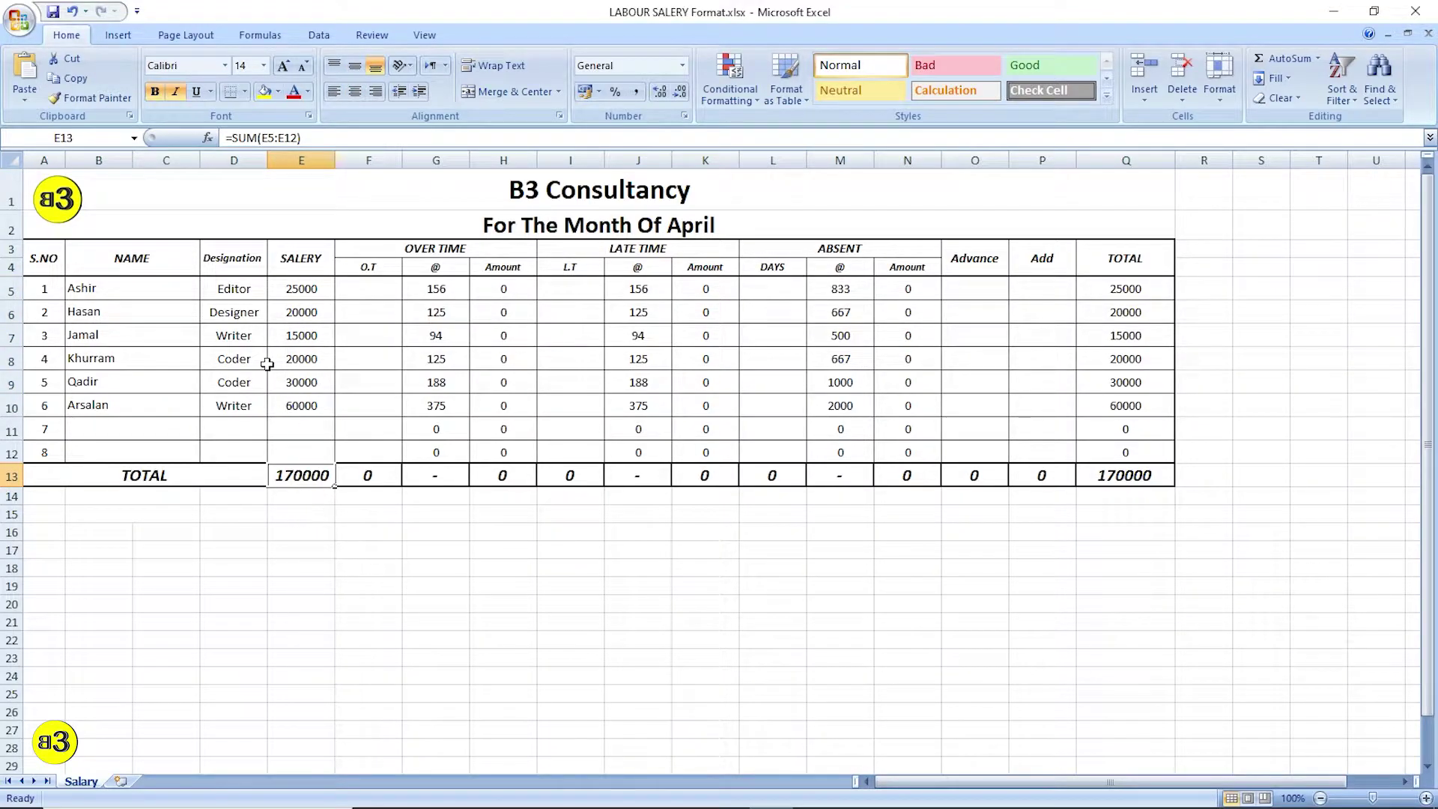
left_click(301, 293)
key("ctrl+shift+Down")
left_click_drag(311, 288, 311, 403)
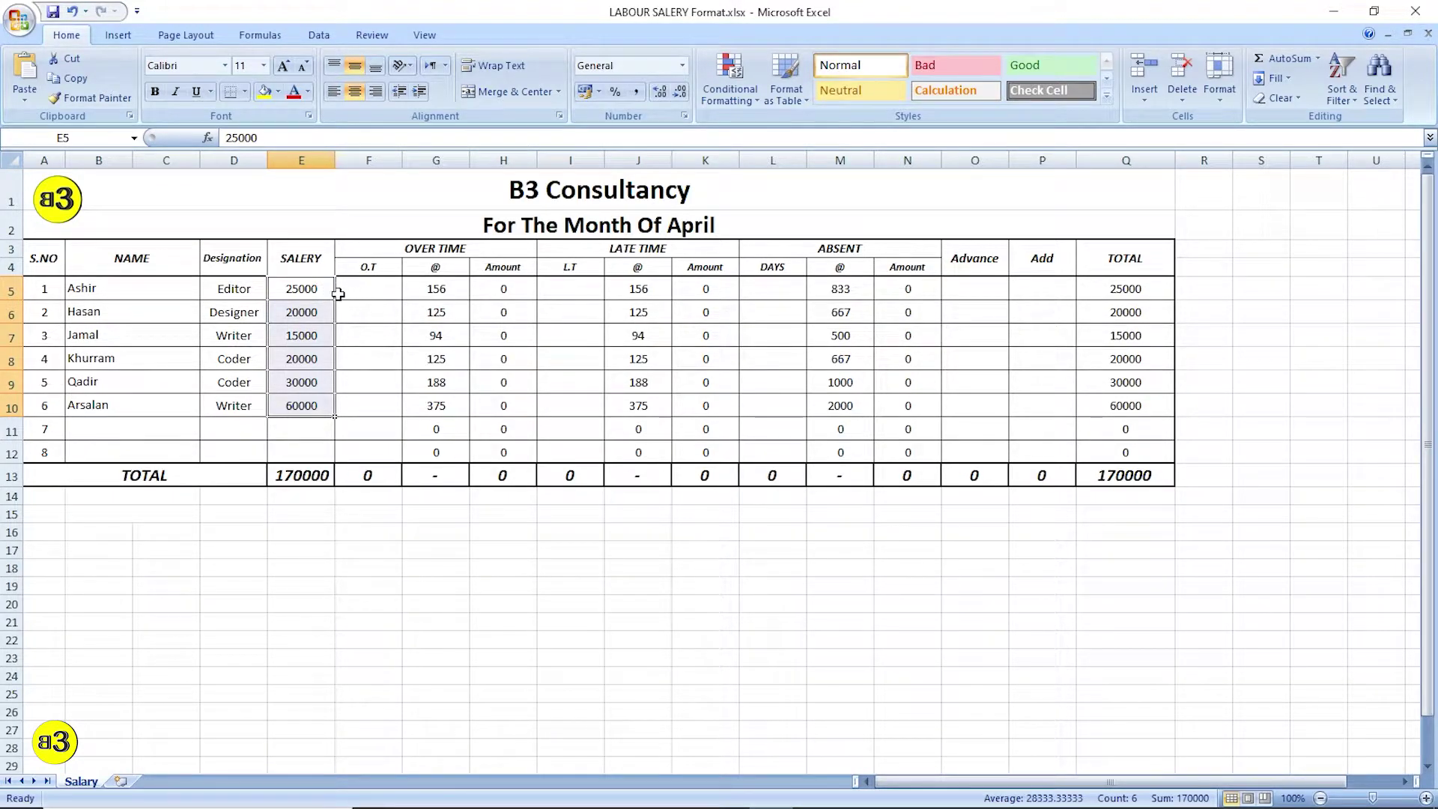
left_click(314, 292)
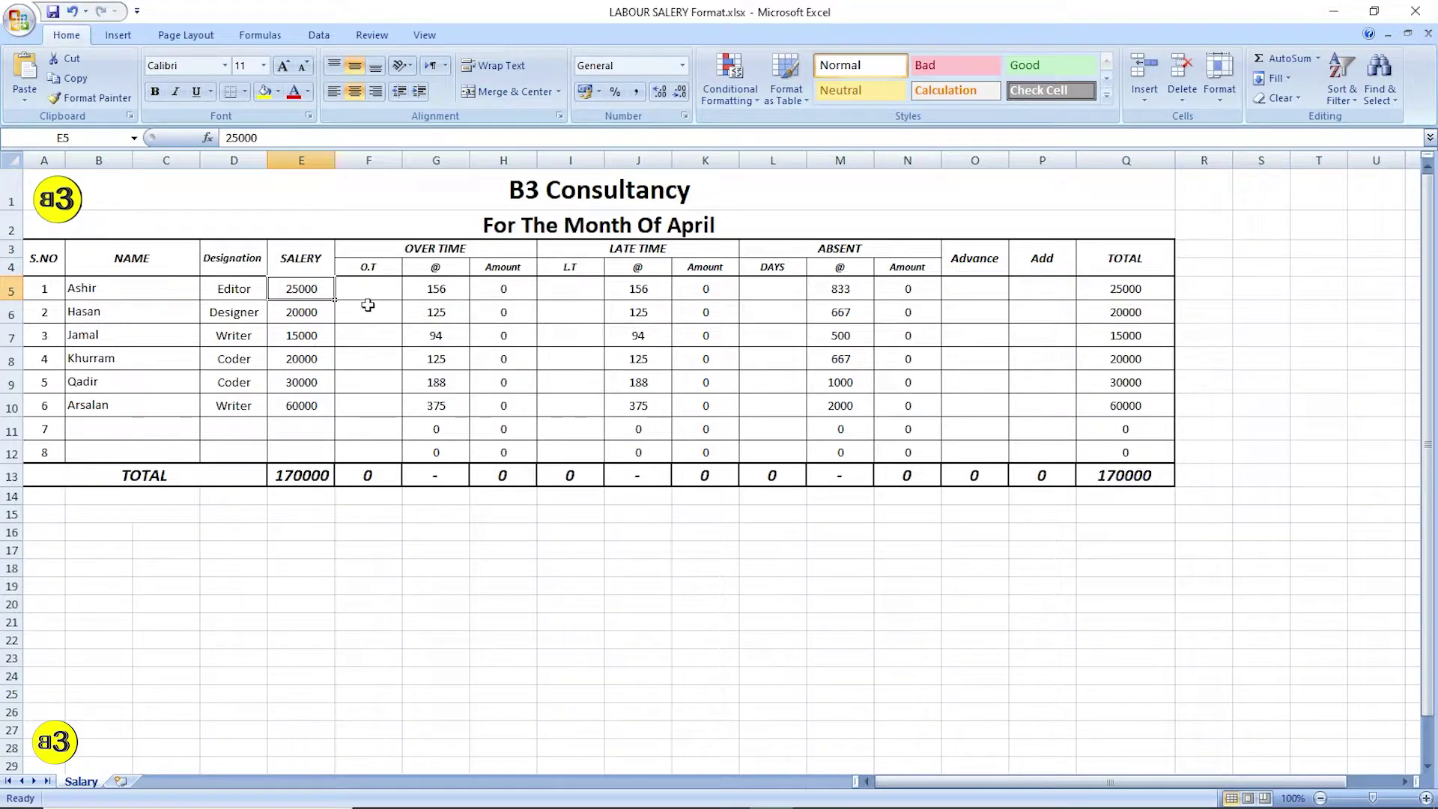
left_click(580, 293)
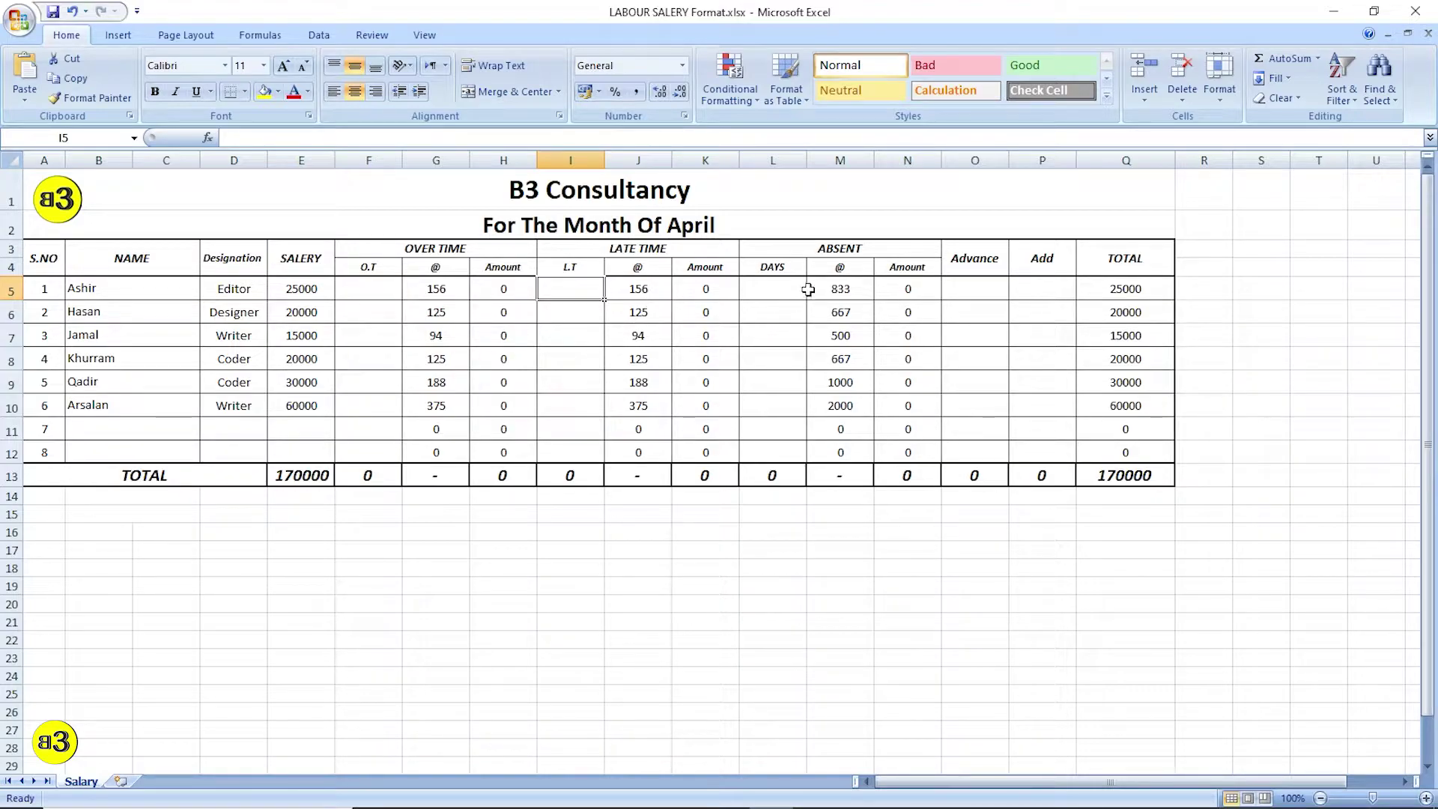
left_click_drag(782, 293, 788, 402)
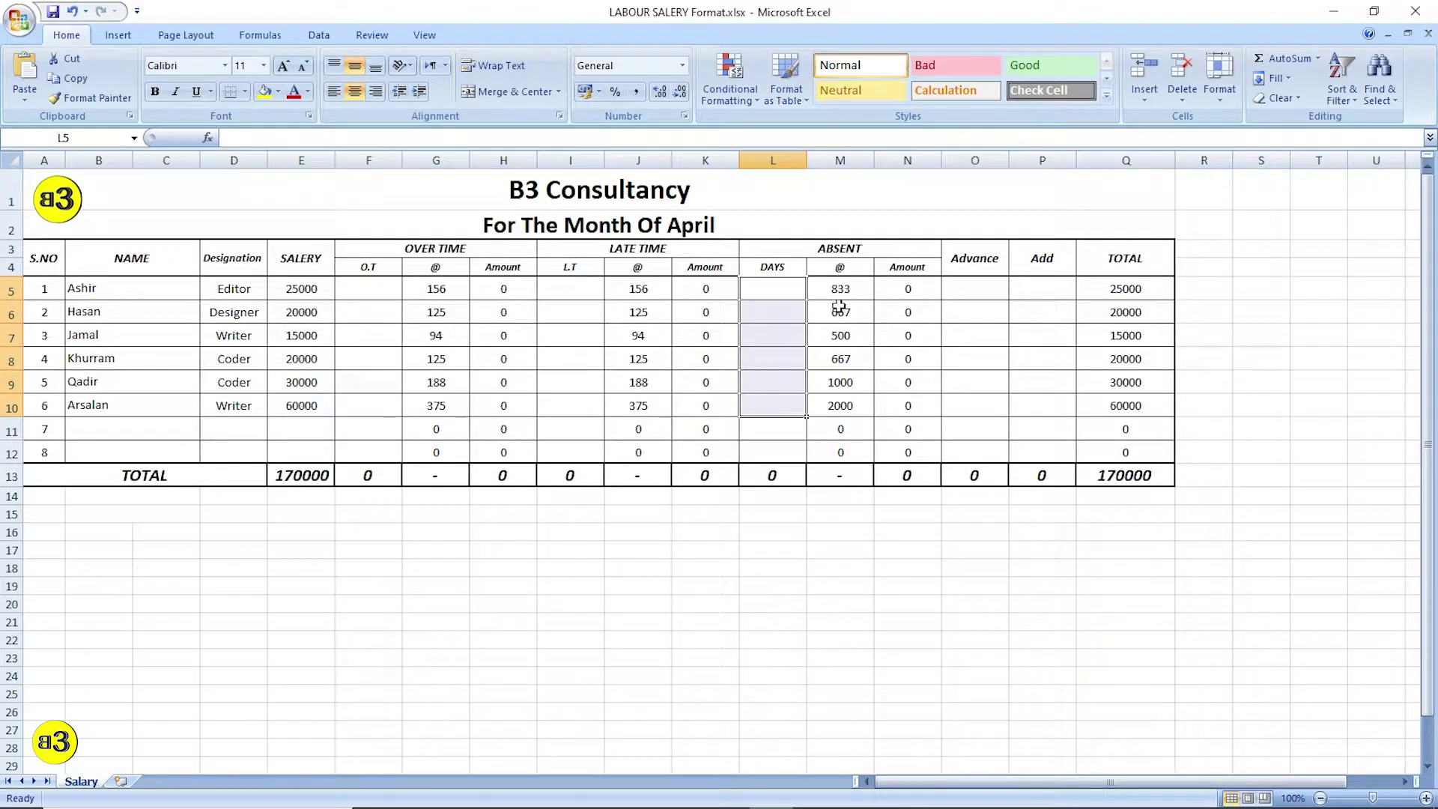
left_click_drag(960, 290, 965, 428)
left_click_drag(971, 259, 973, 424)
left_click_drag(980, 258, 971, 424)
left_click_drag(1128, 291, 1127, 409)
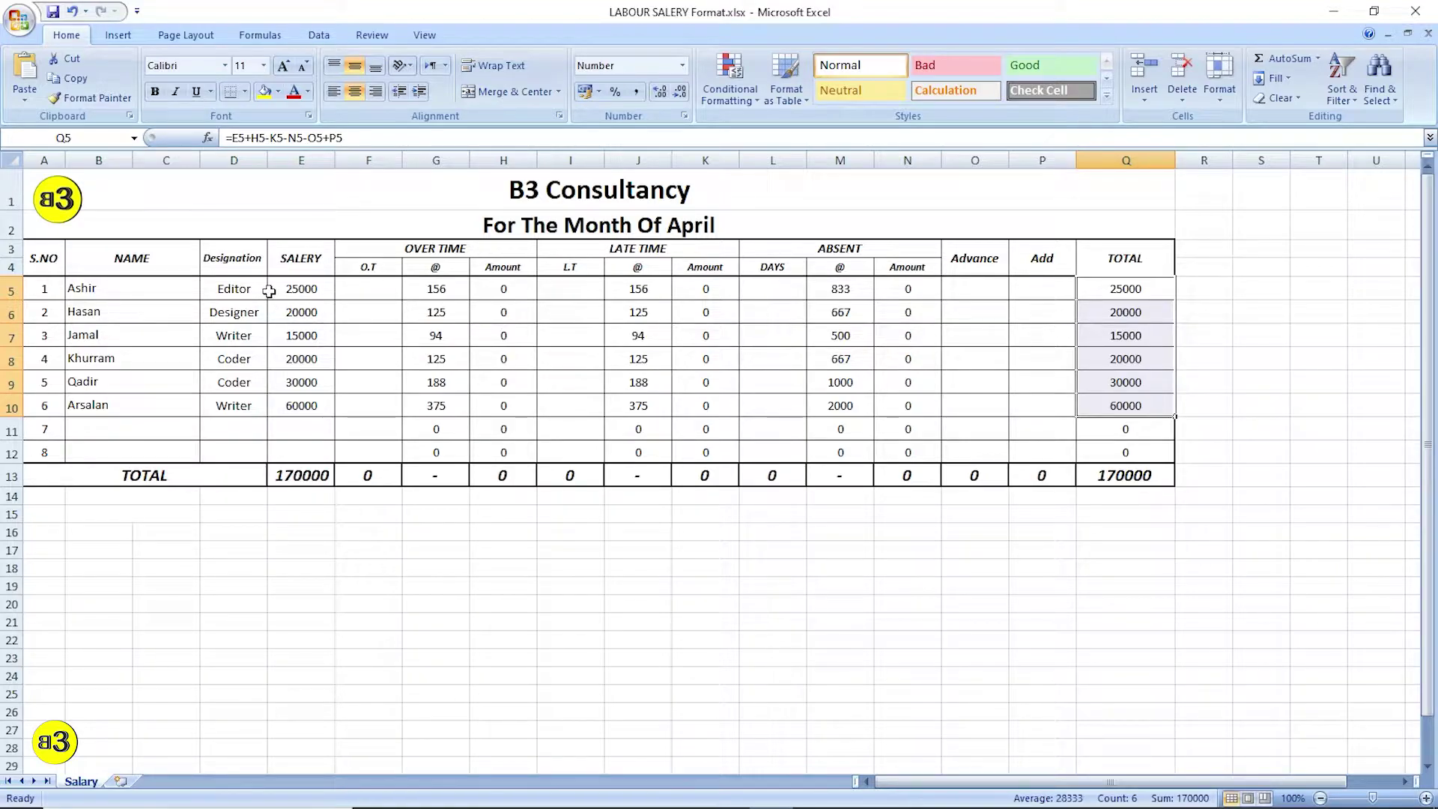
left_click_drag(293, 290, 298, 407)
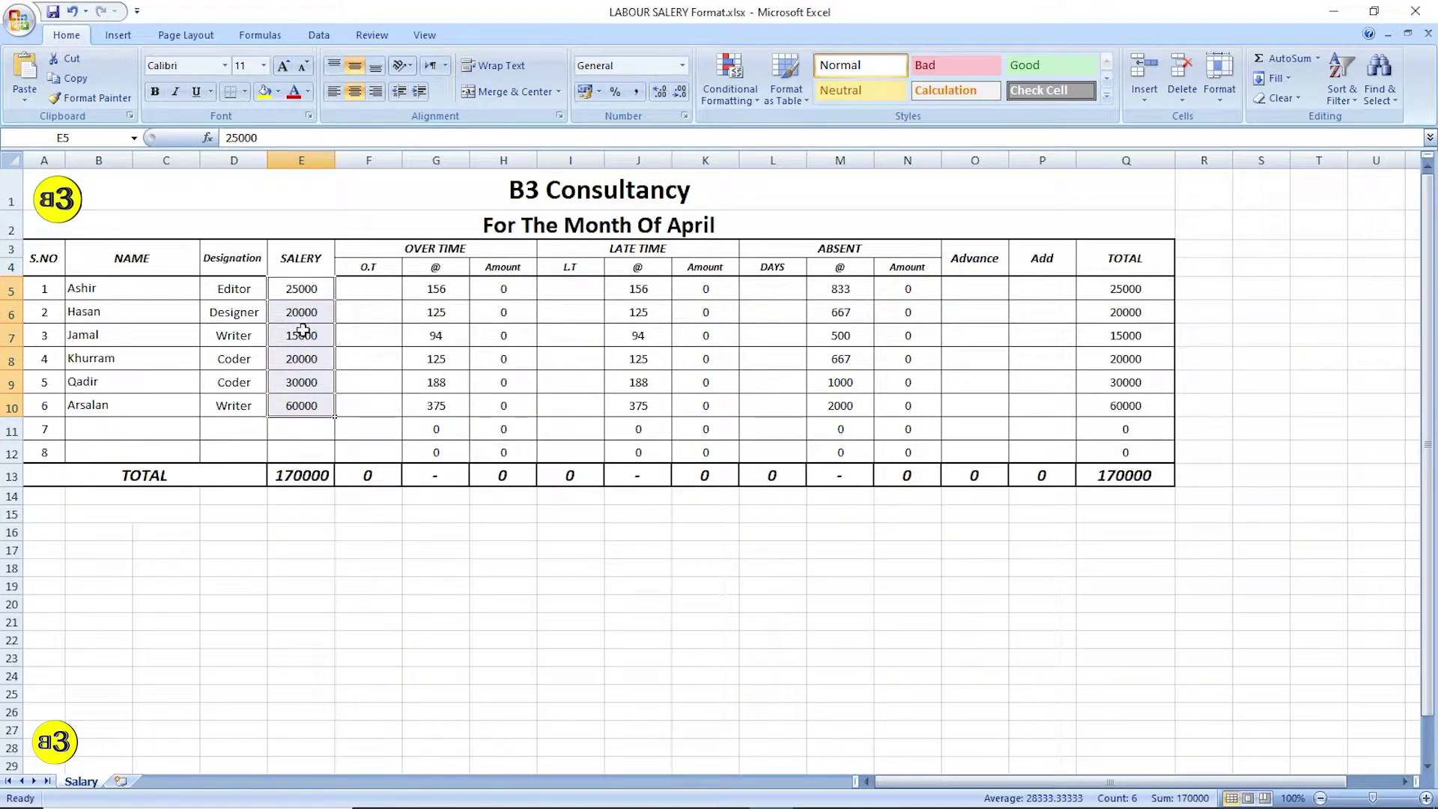
left_click_drag(1121, 293, 1124, 416)
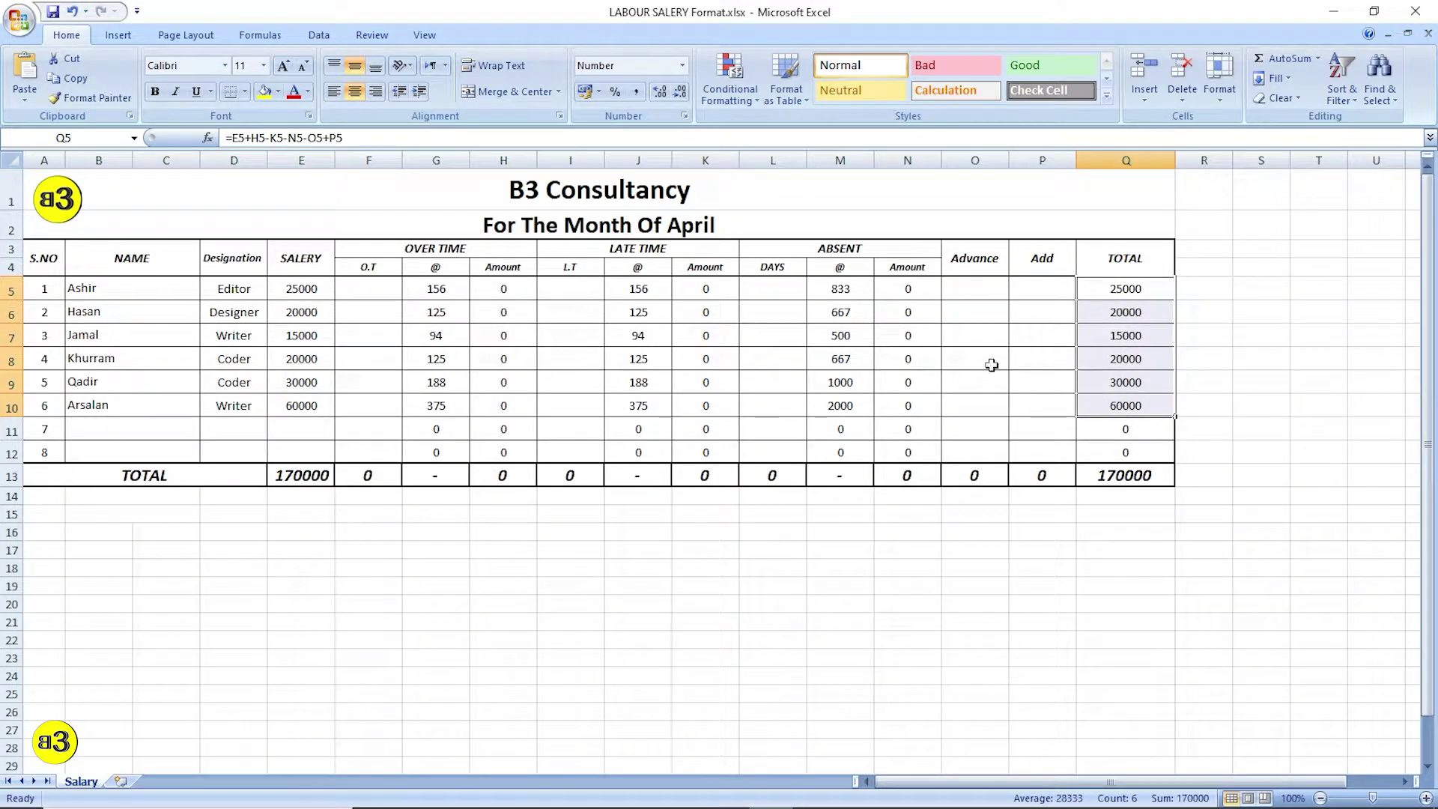
Step: Enter 5 overtime hours for the first employee and check the overtime amount and total formulas
left_click(365, 291)
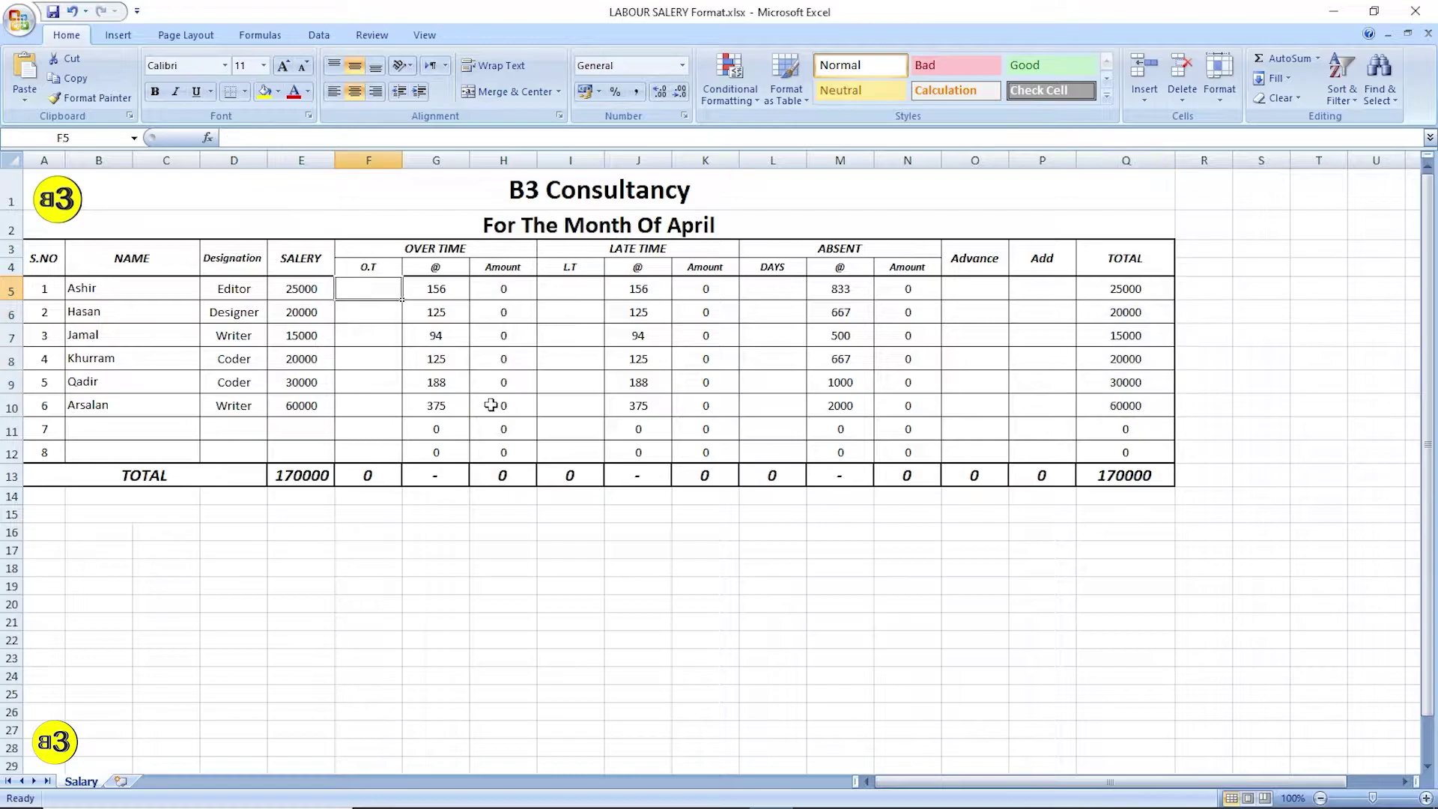
type("5")
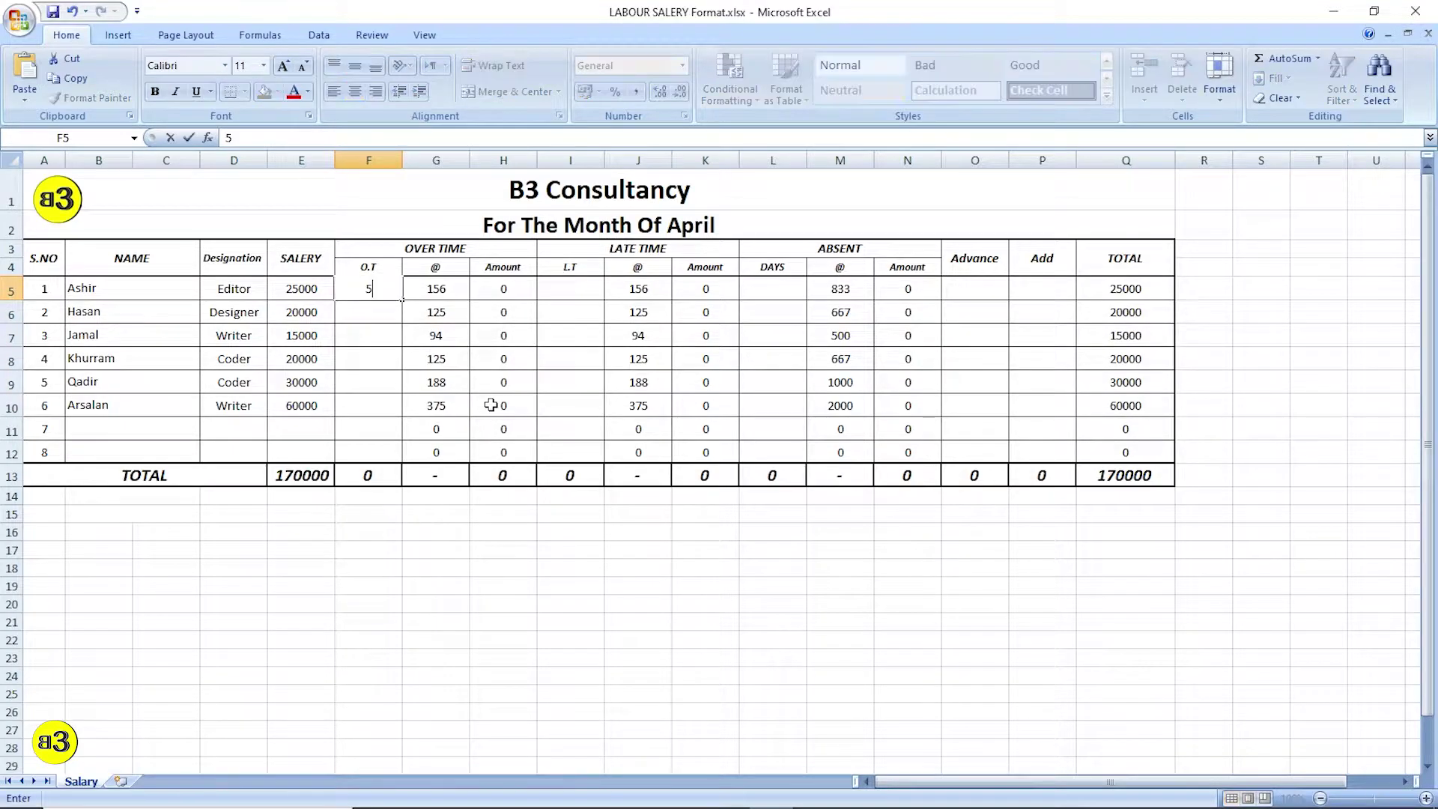
key("Return")
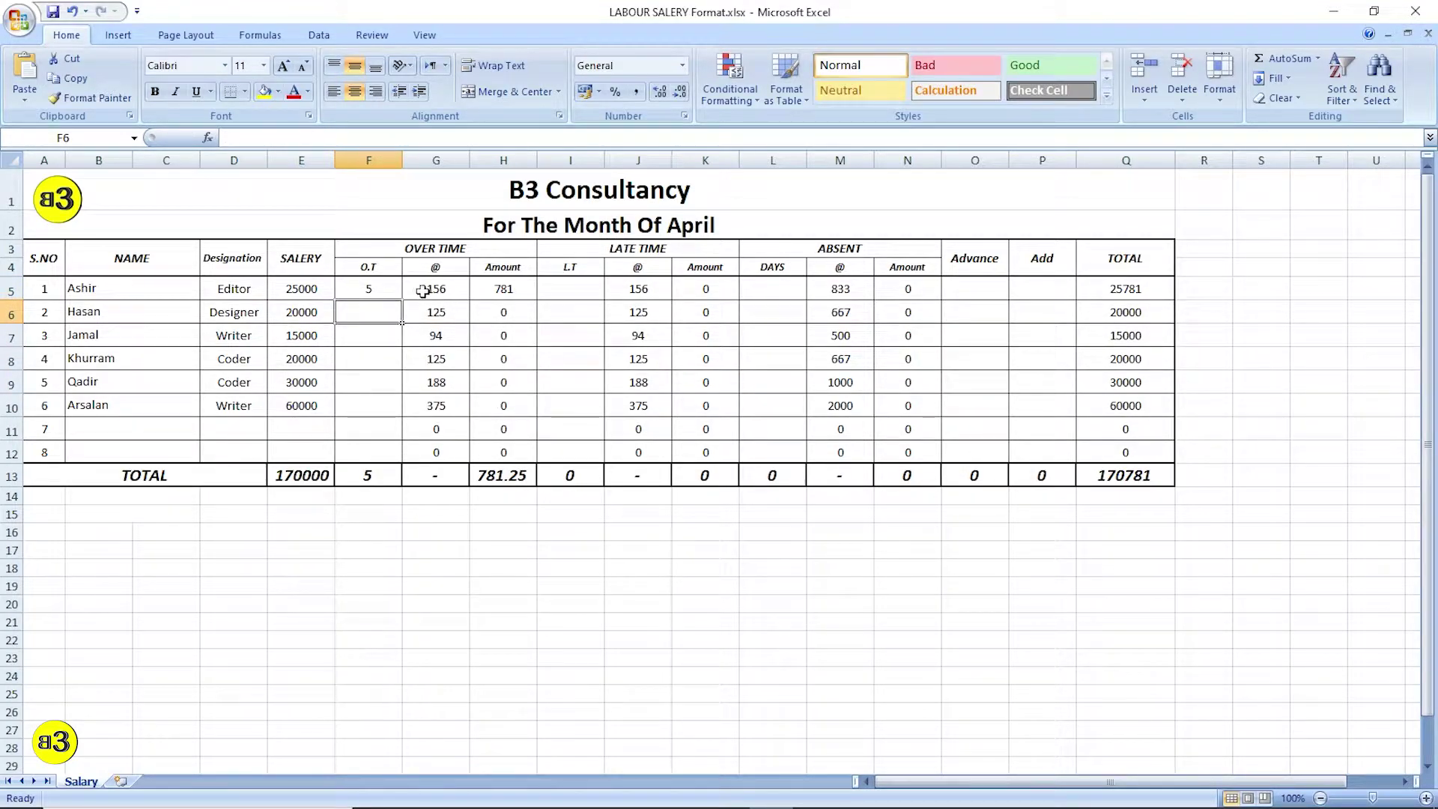
left_click(502, 292)
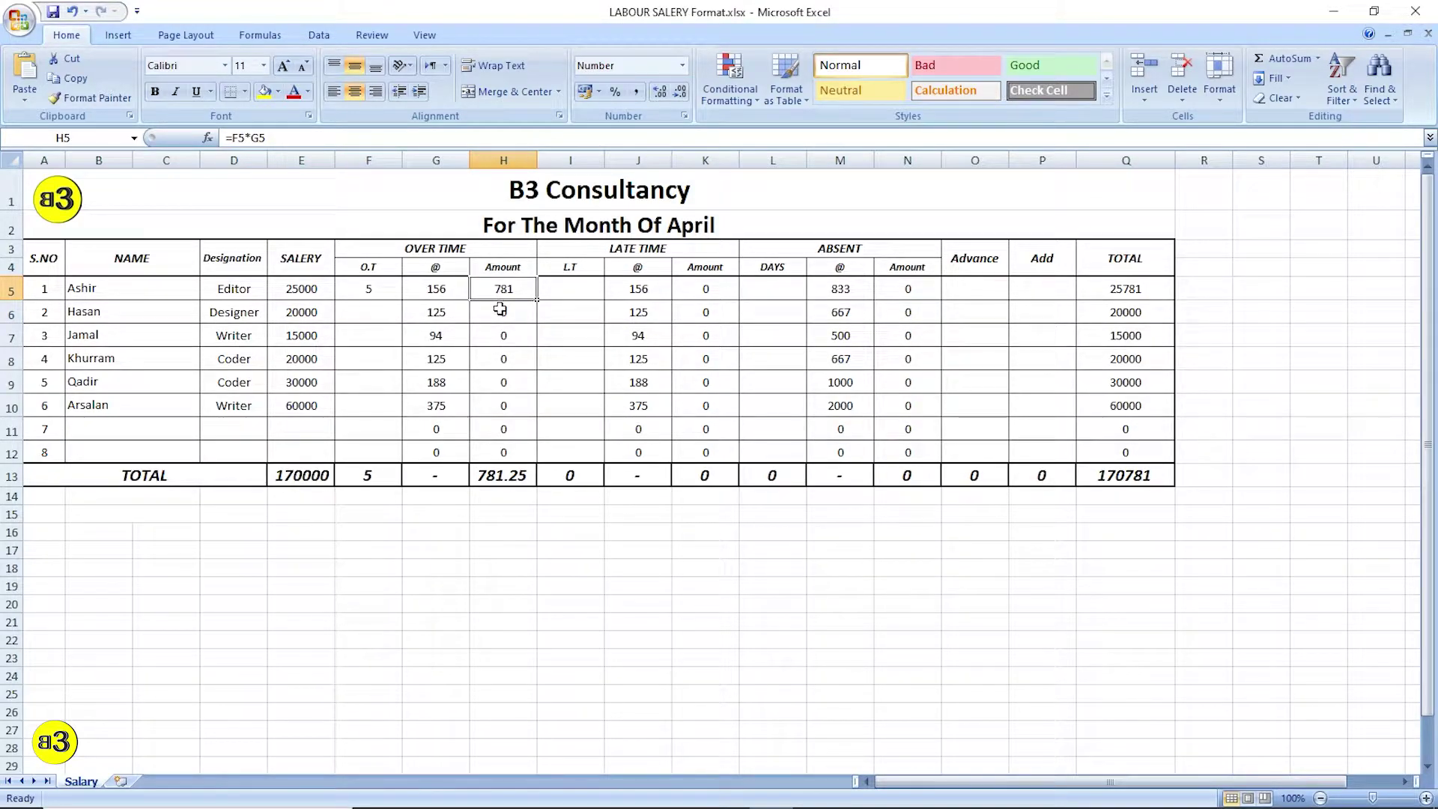
left_click(496, 480)
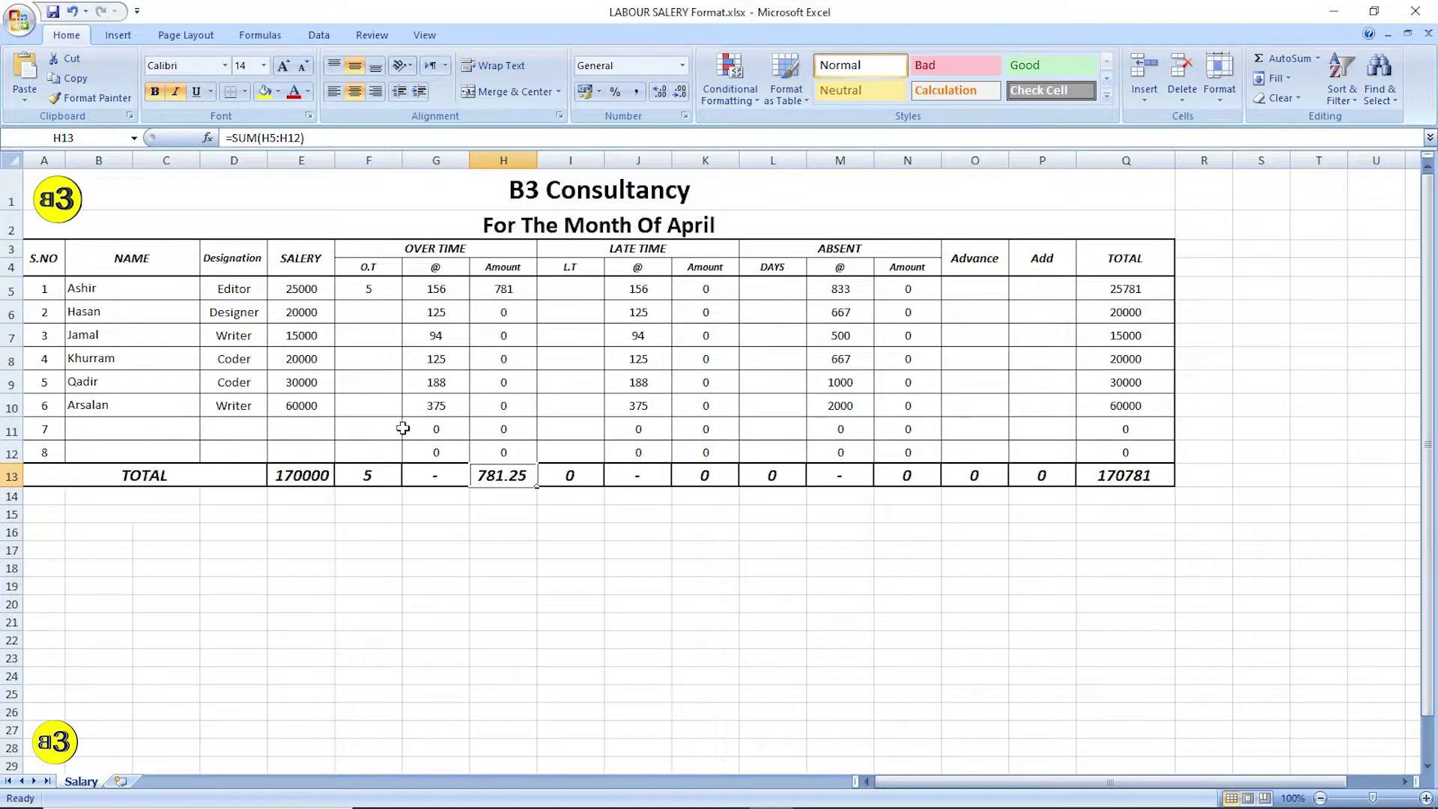
left_click(366, 476)
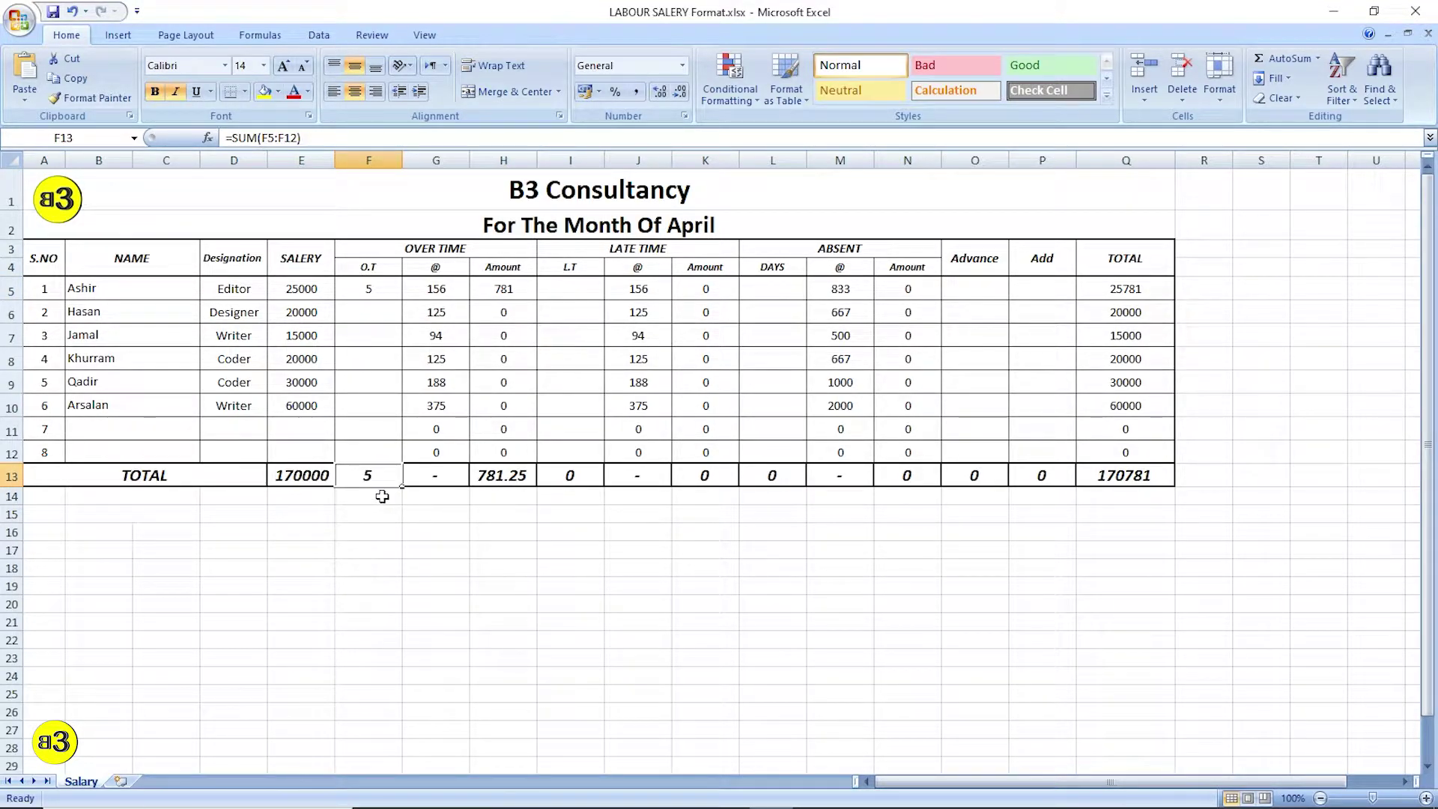
Step: Enter overtime hours 6, 5, 5, 5 and 1 for employees 2 to 6 and check the overtime totals
left_click(376, 314)
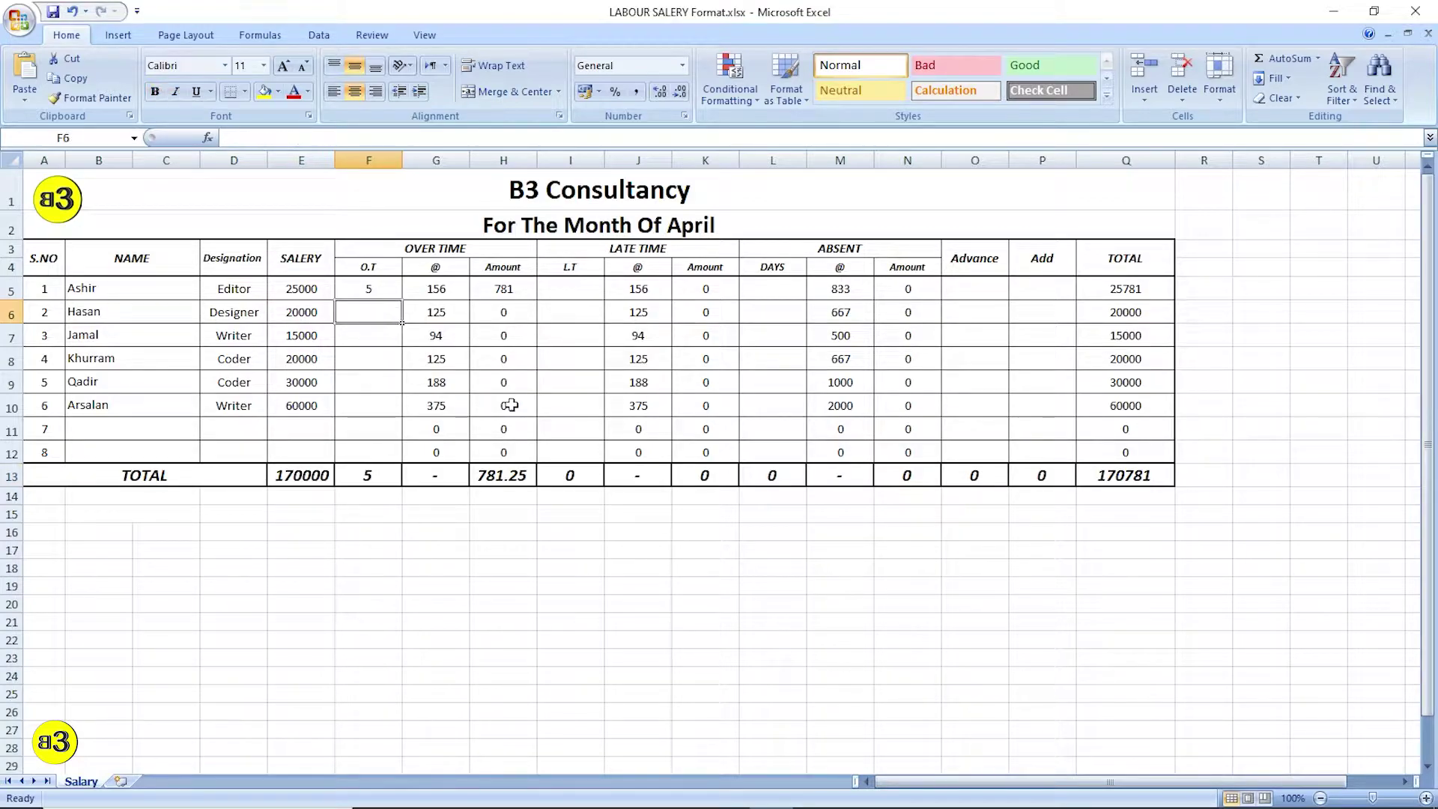
type("6")
key("Return")
type("5")
key("Return")
type("5")
key("Return")
type("5")
key("Return")
type("1")
key("Up")
left_click_drag(381, 290, 380, 391)
left_click(368, 475)
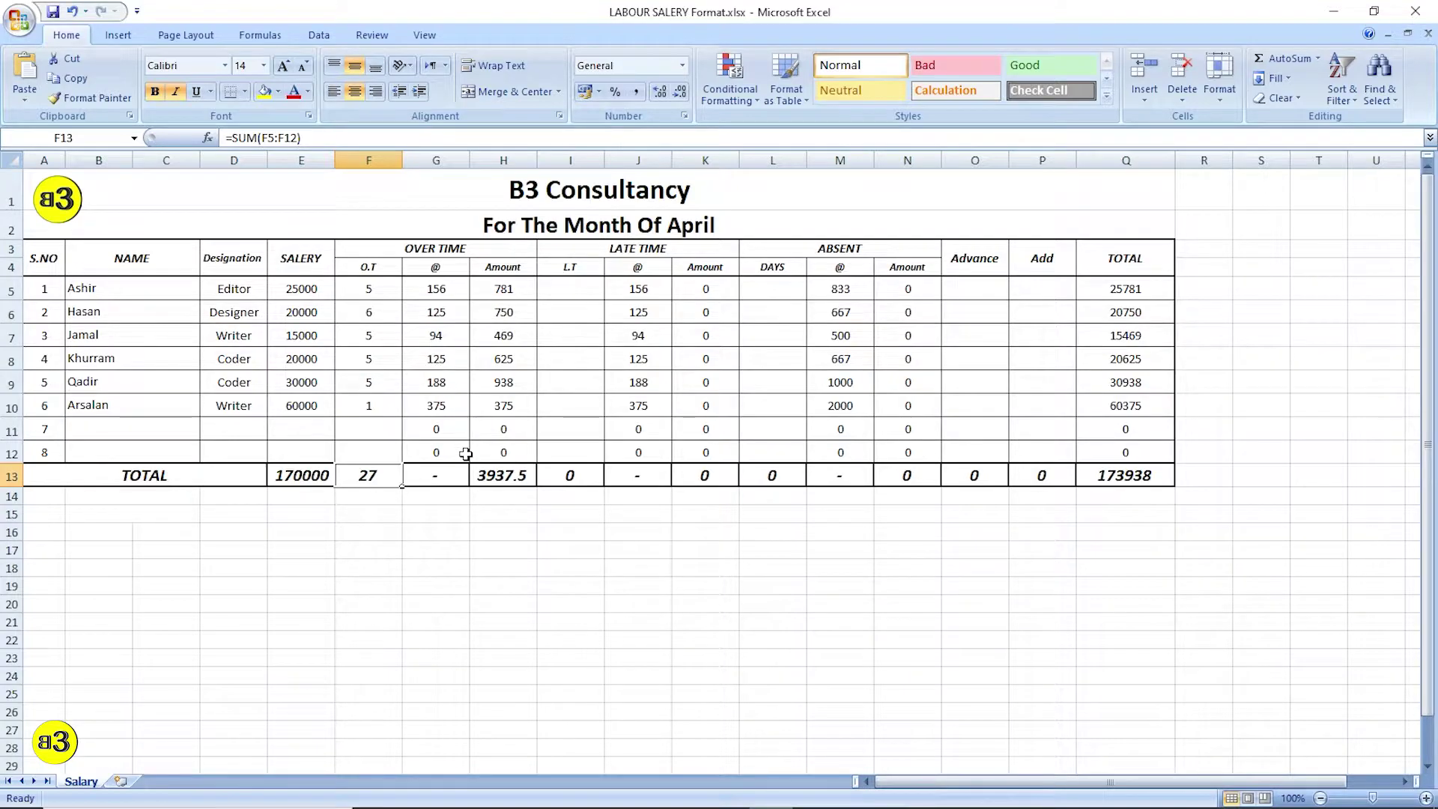
left_click_drag(519, 283, 522, 406)
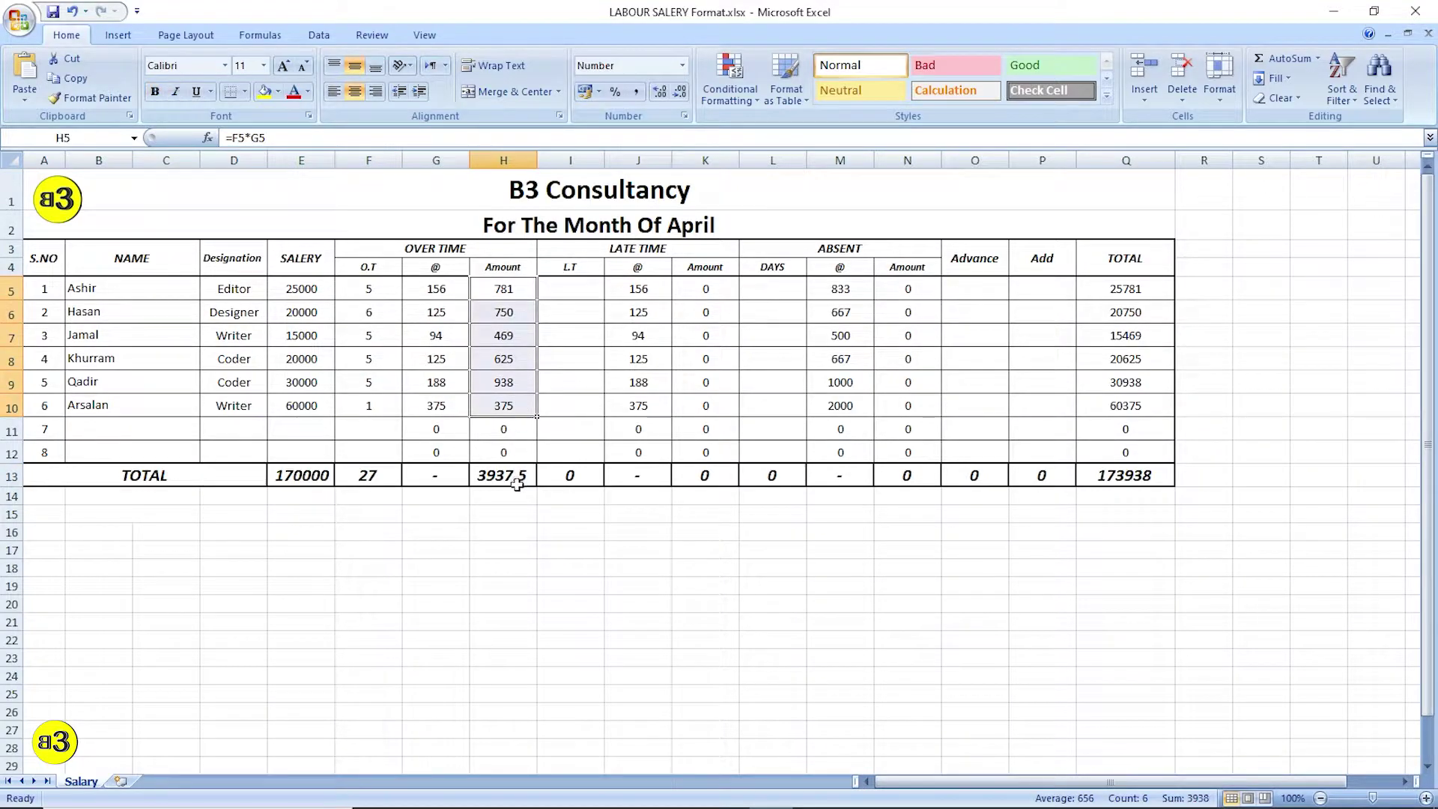
left_click(516, 480)
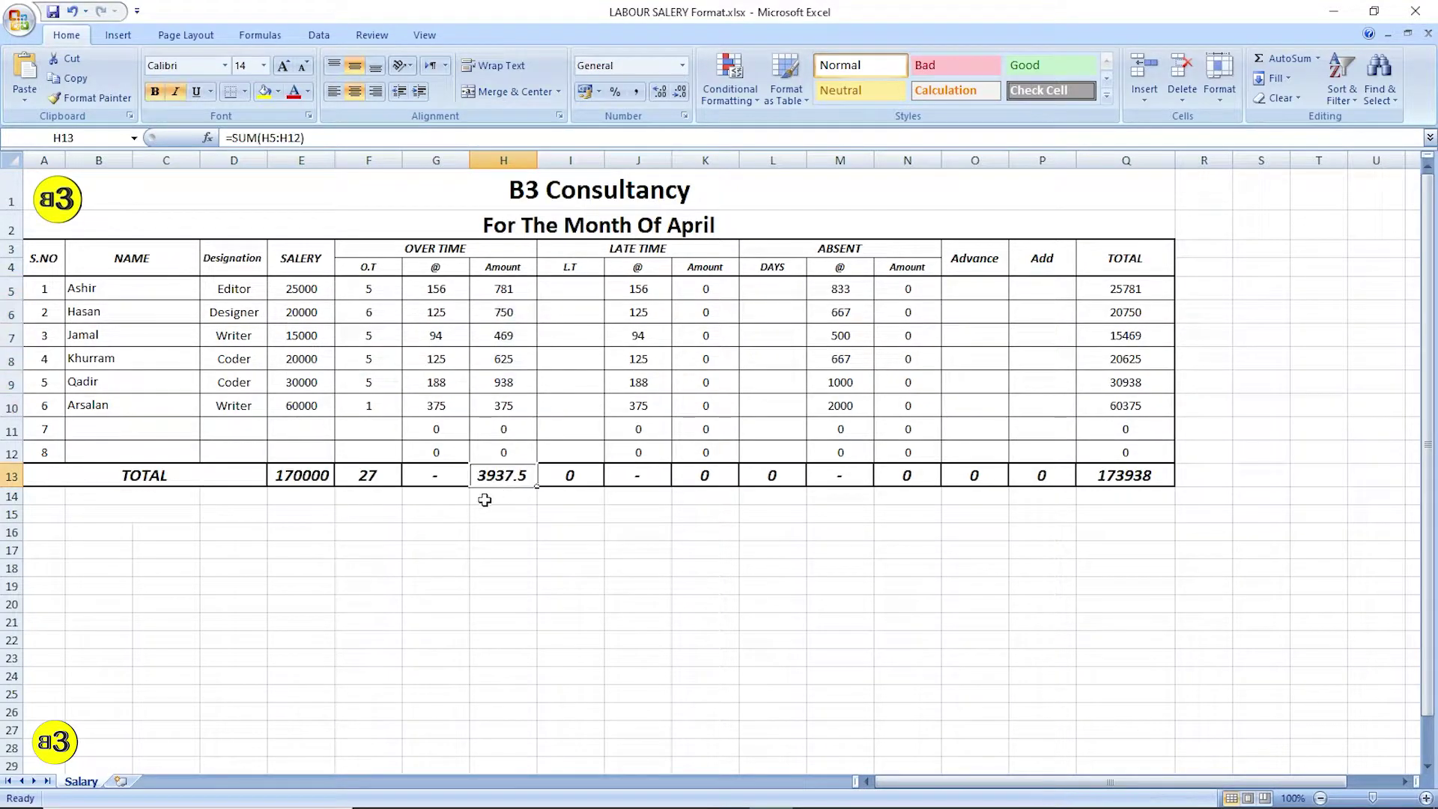
Step: Enter late time hours 8, 6, 2, 0, 2 and 1 for employees 1 to 6 and check the late time amounts
left_click(591, 291)
type("8")
key("Return")
type("6")
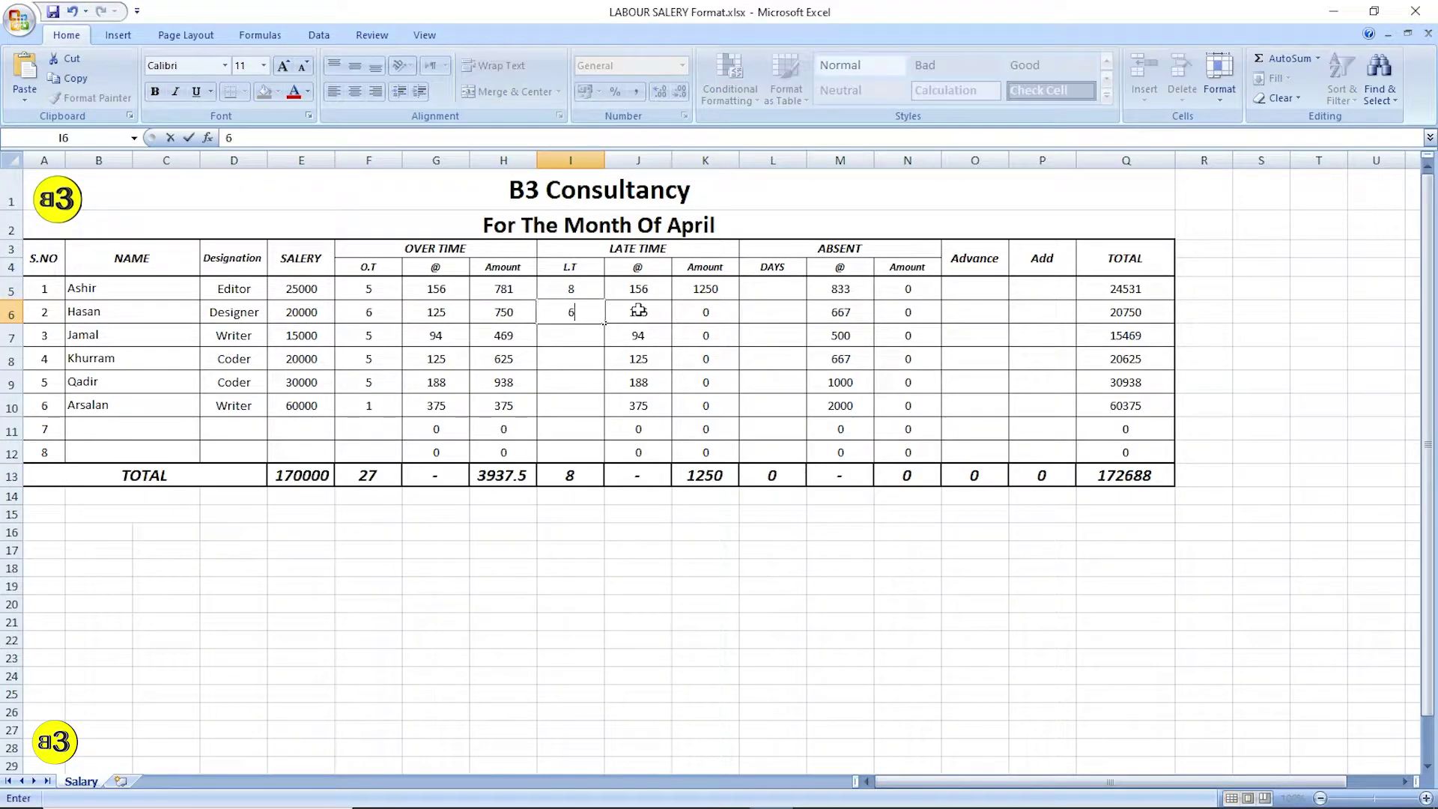
key("Return")
type("2")
key("Return")
type("0")
key("Return")
type("2")
key("Return")
type("1")
key("Up")
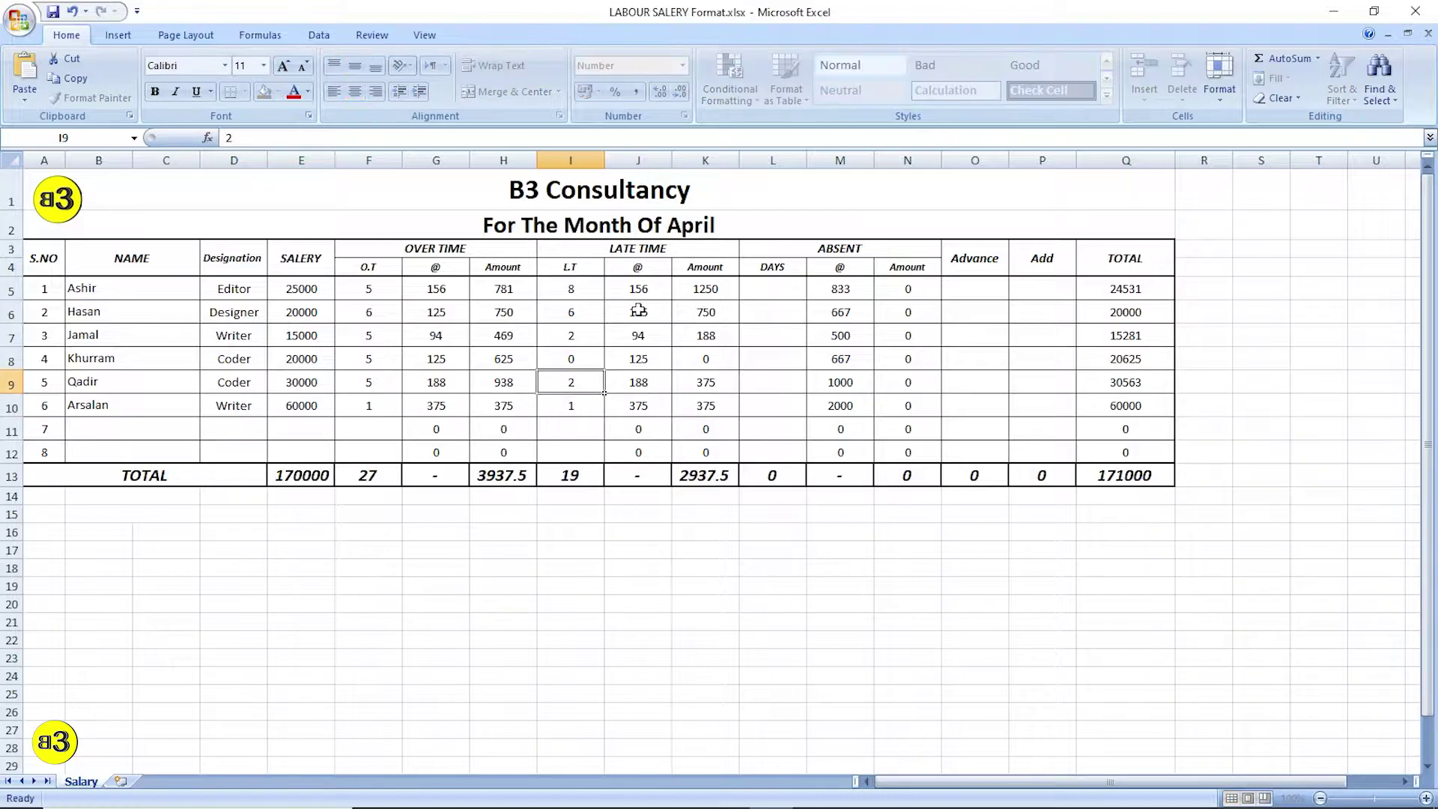
left_click_drag(726, 289, 731, 425)
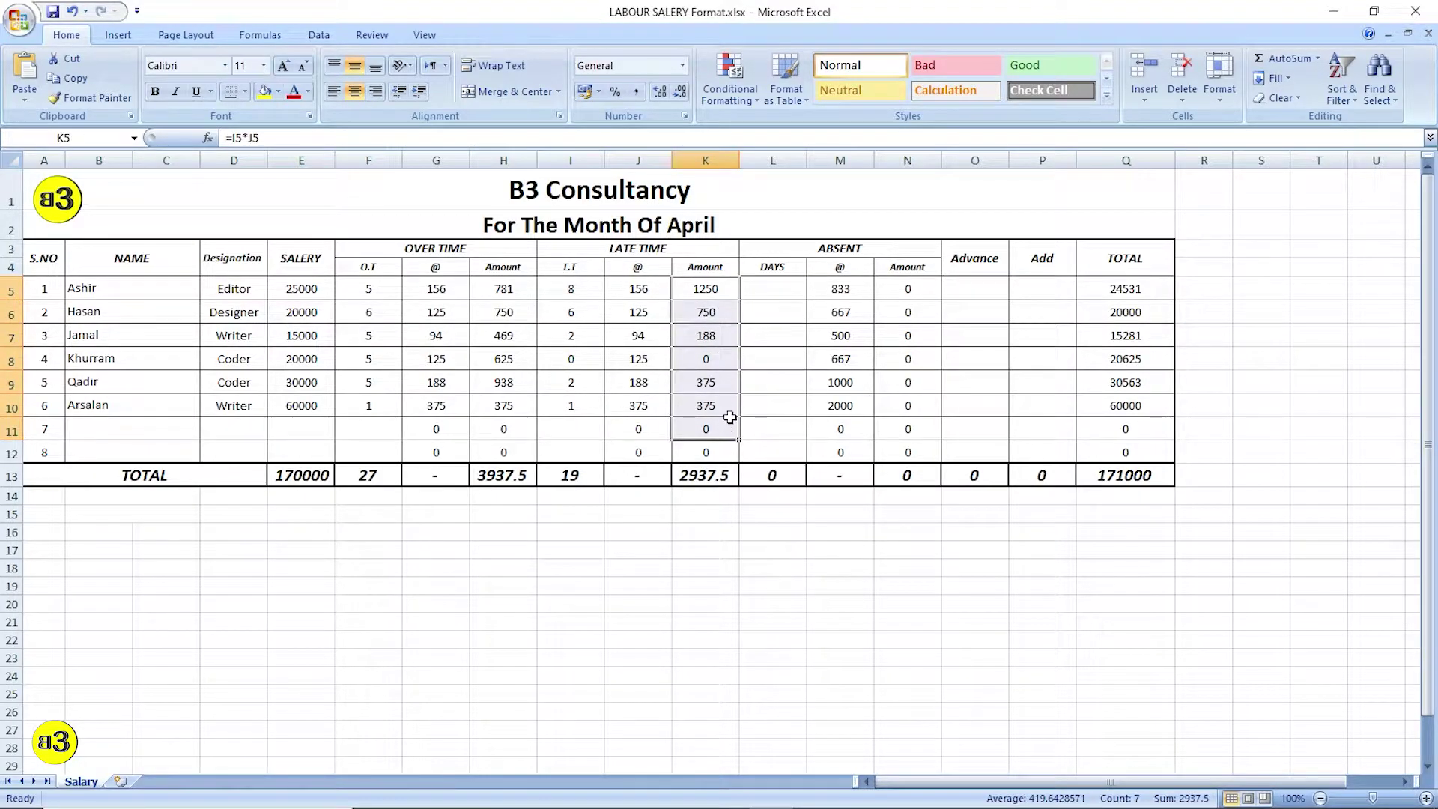
left_click(713, 481)
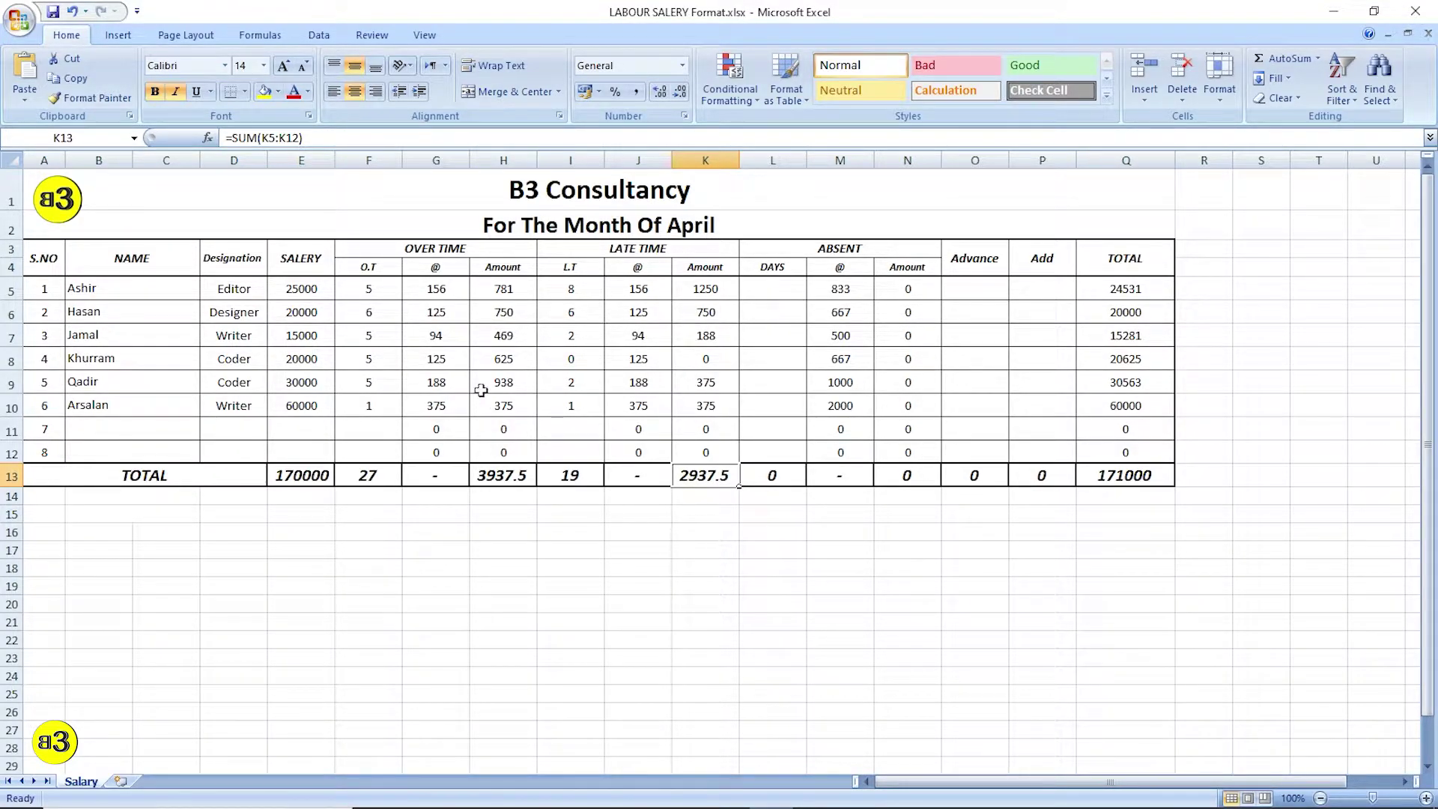
Step: Inspect the rate formulas for overtime, late time and absence in the first employee's row
left_click(443, 289)
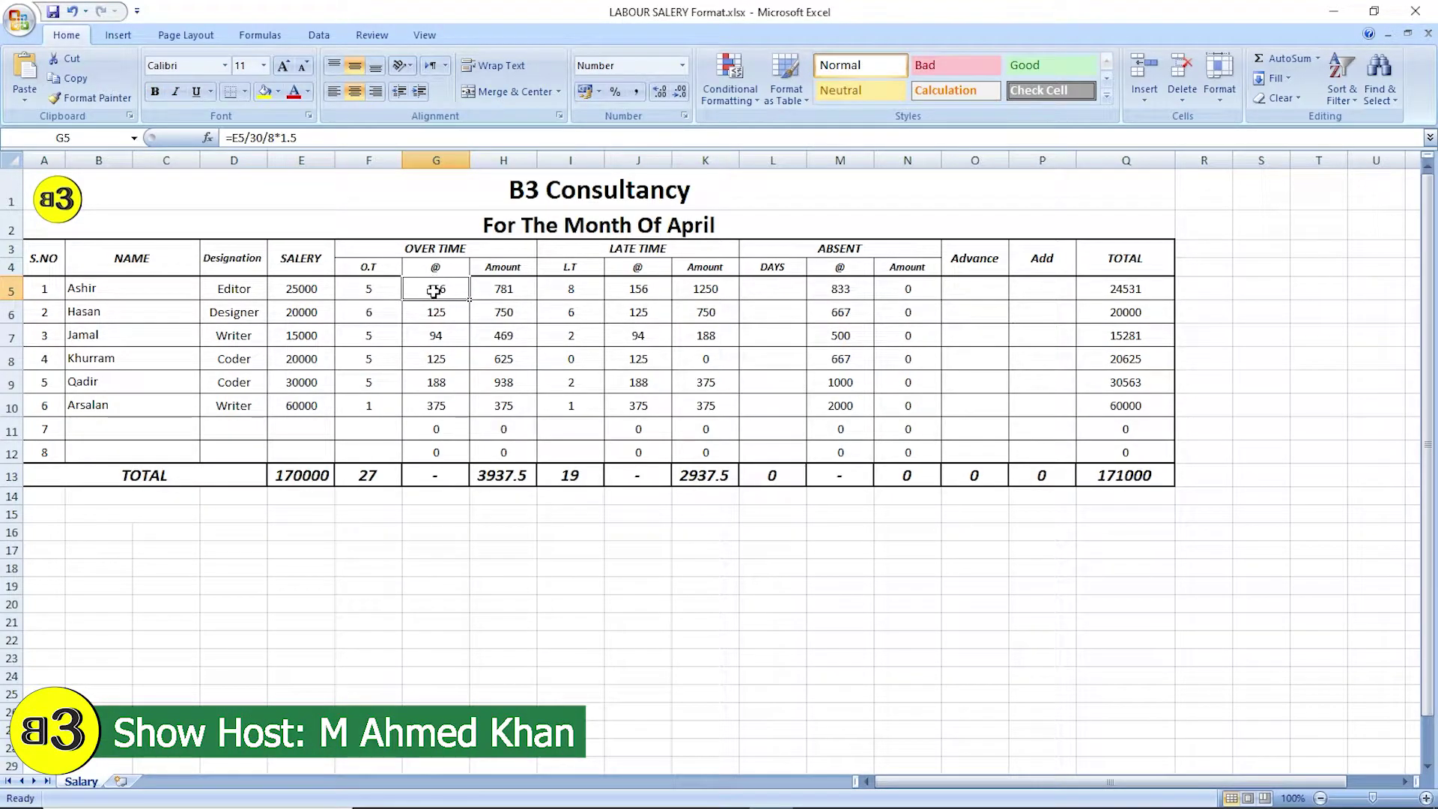
left_click(322, 291)
left_click(453, 294)
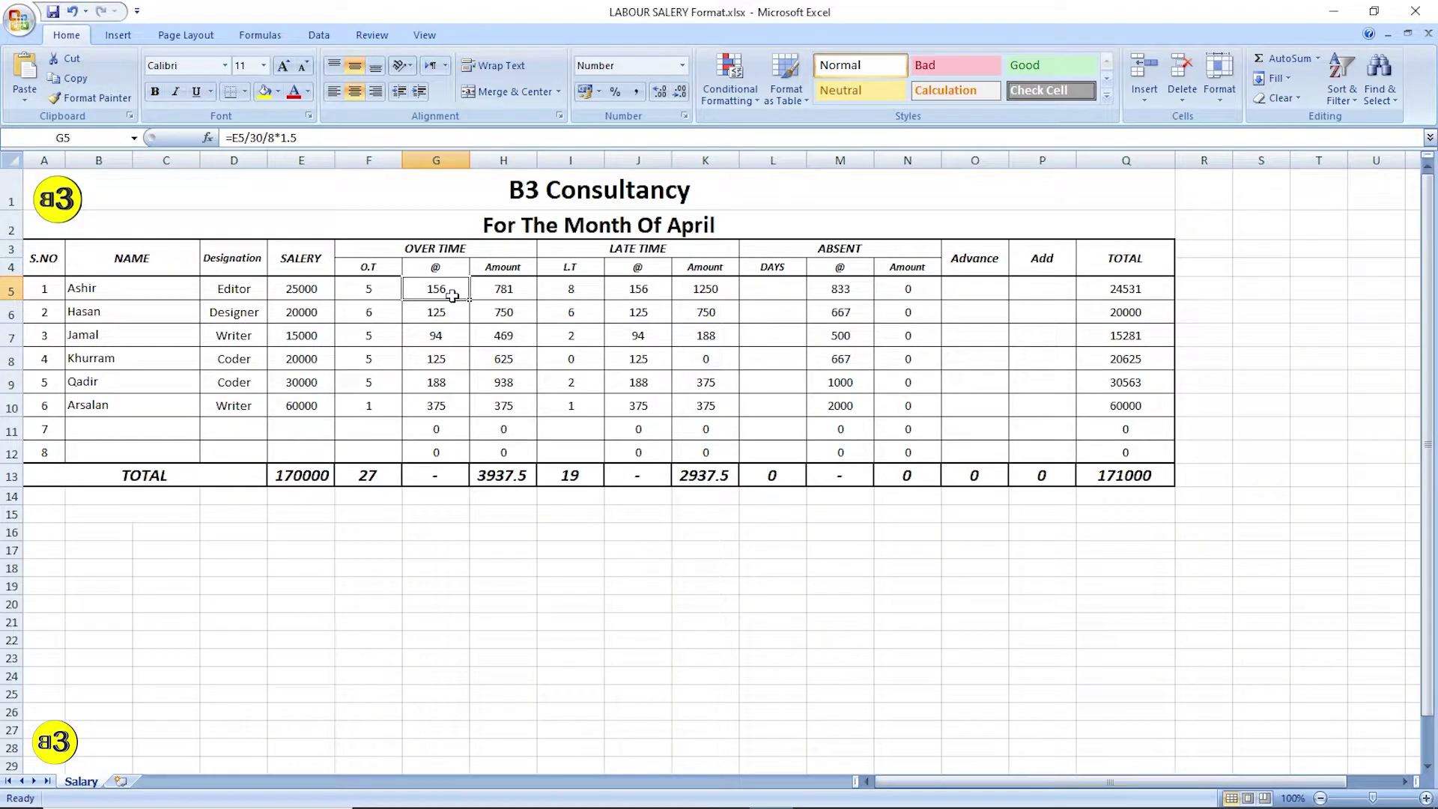
left_click(654, 288)
left_click(843, 291)
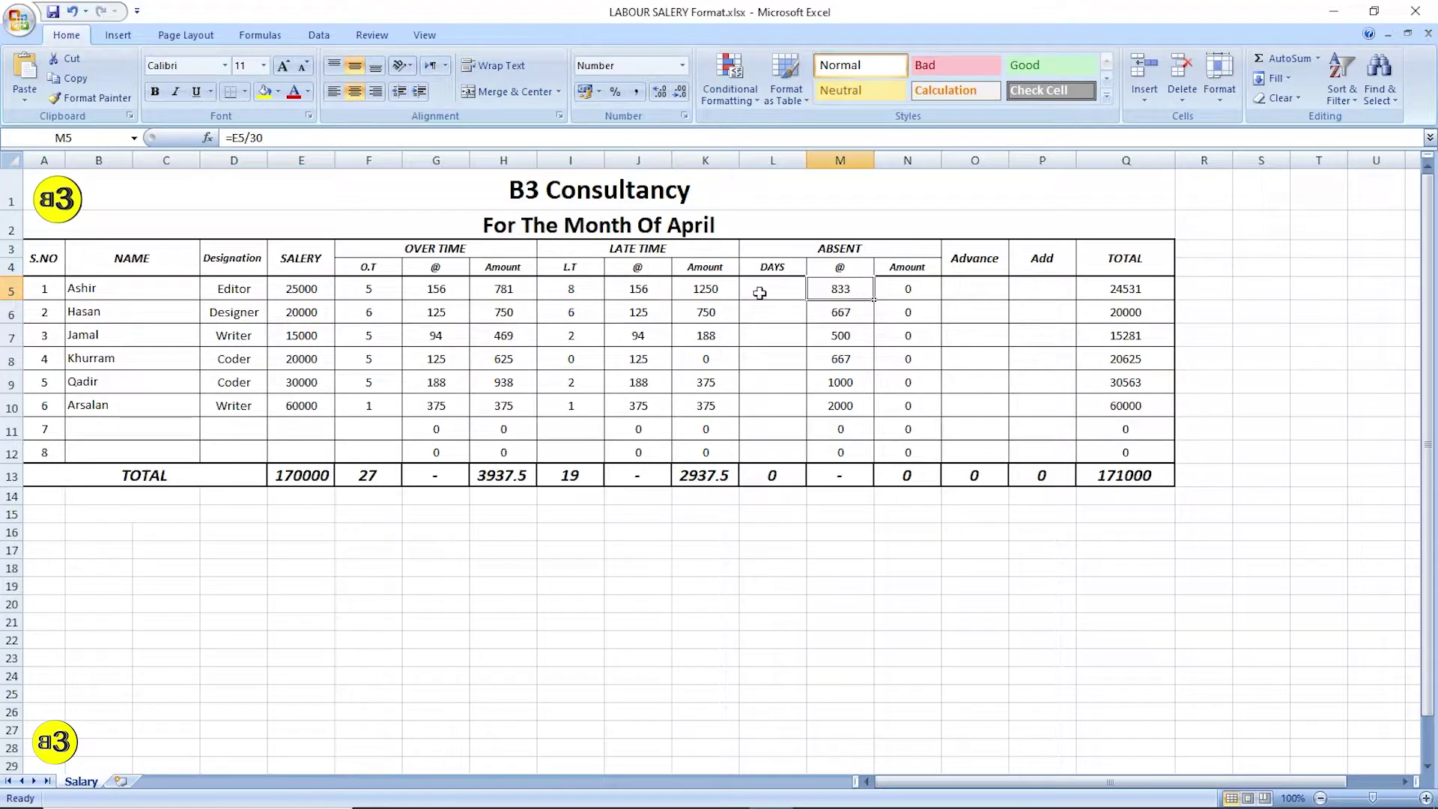
Step: Enter absent days 2, 3, 5, 1, 1 and 1 for employees 1 to 6 and check the total of absent days
left_click(786, 293)
type("2")
key("Return")
type("3")
key("Return")
type("5")
key("Return")
type("1")
key("Return")
type("1")
key("Return")
type("1")
key("Return")
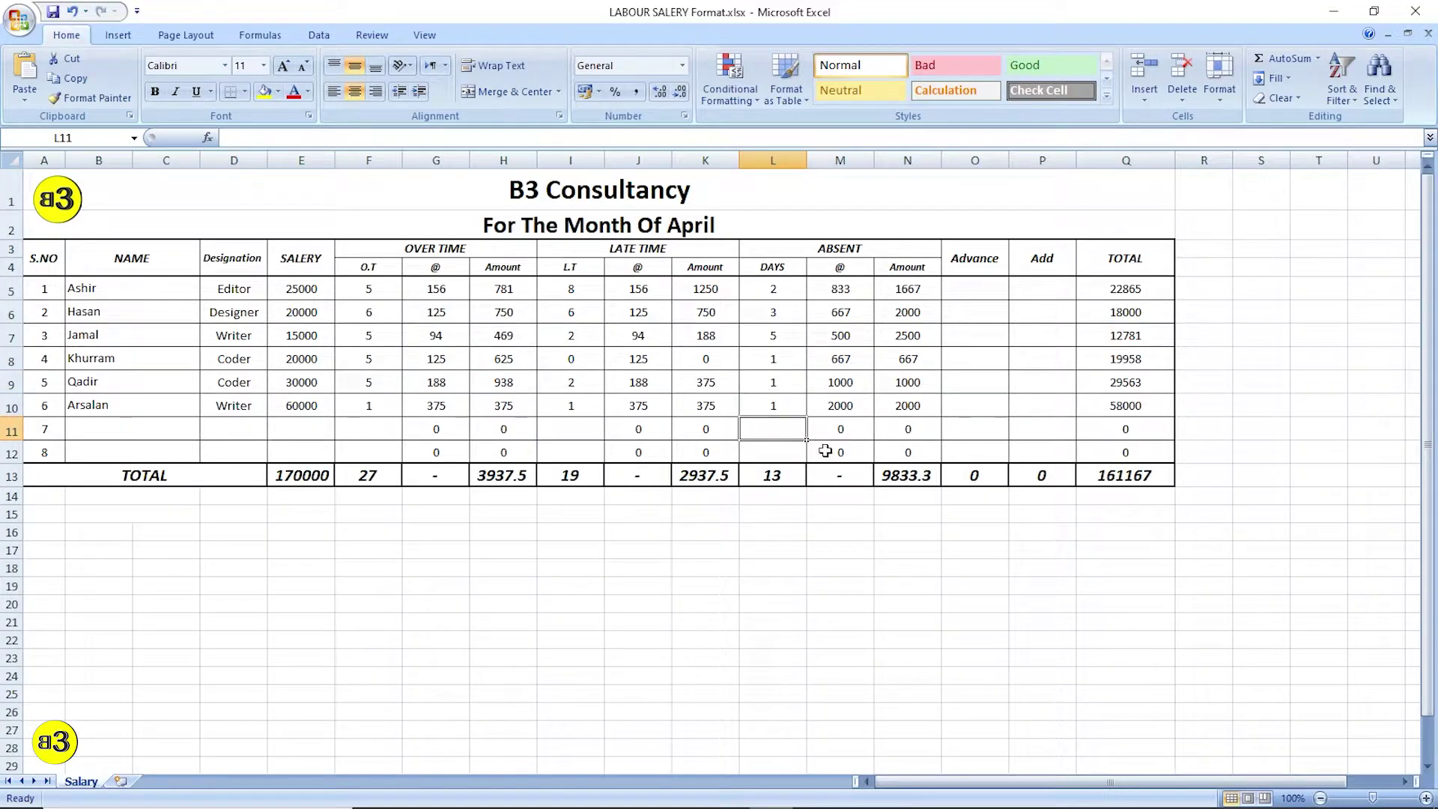
left_click(785, 475)
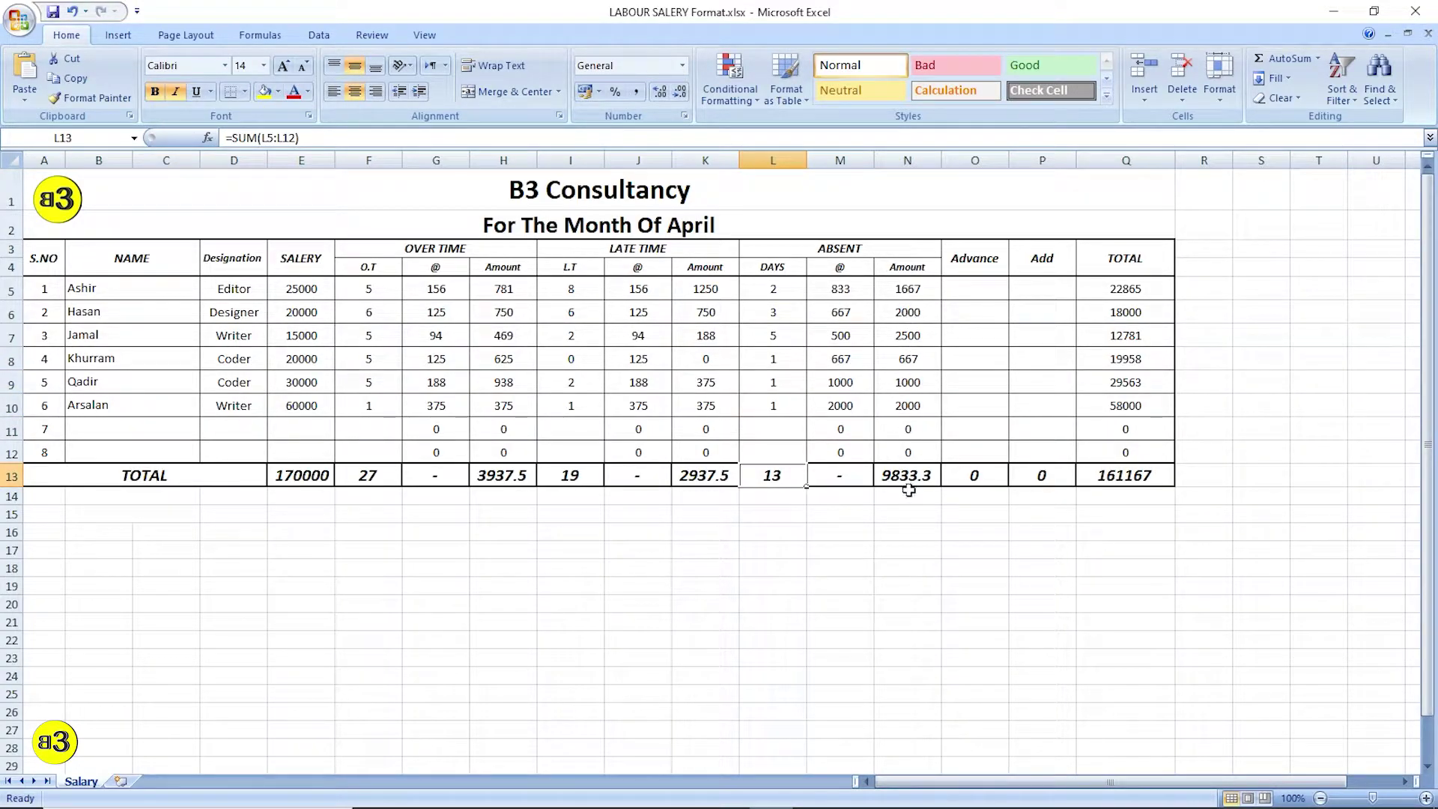
Step: Enter advances of 2000, 1000, 5000, 3000, 5000 and 2000 for employees 1 to 6
key("Right")
key("Right")
key("Right")
key("Up")
key("Up")
key("Up")
key("Up")
key("Up")
key("Up")
key("Up")
key("Up")
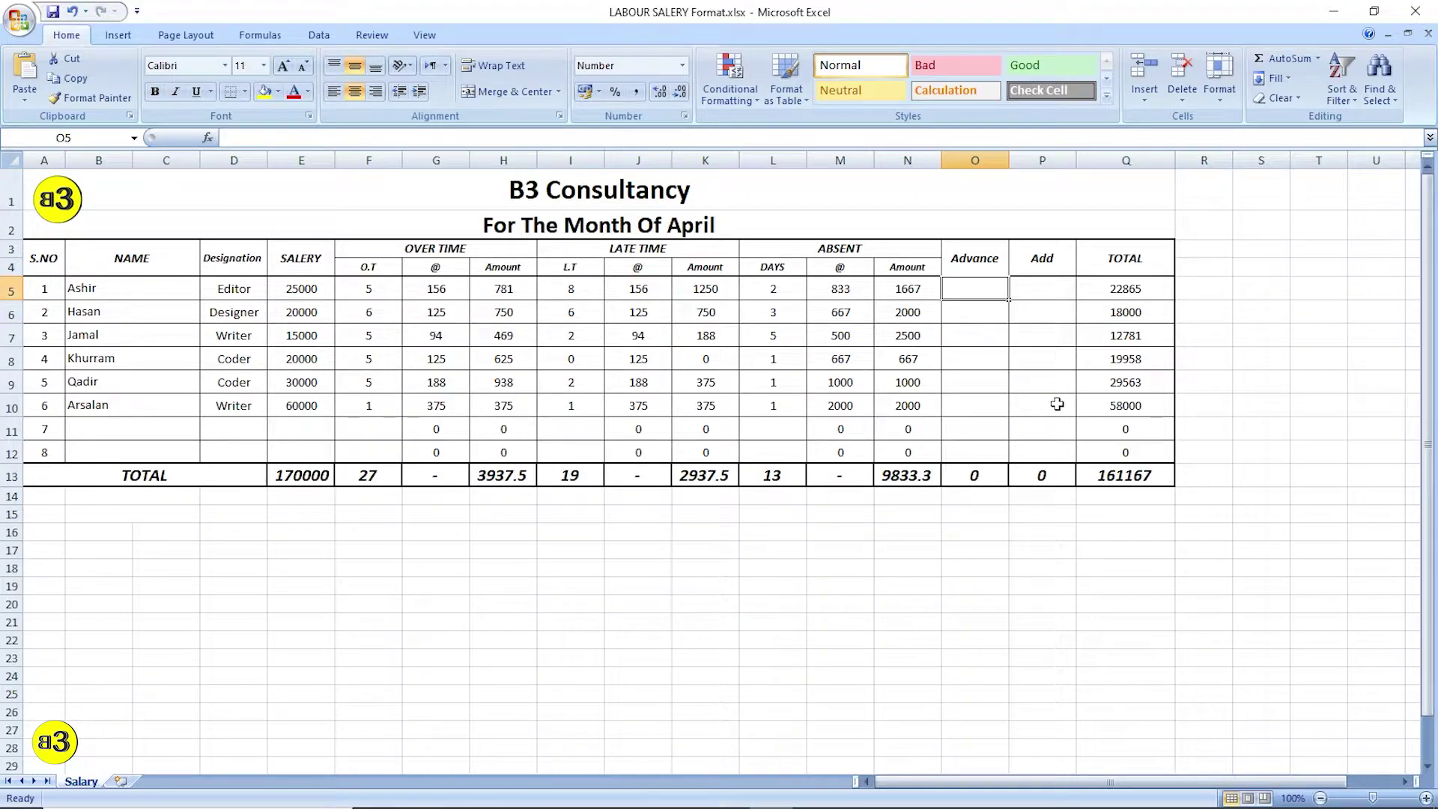
type("2000")
key("Return")
type("1000")
key("Return")
type("5000")
key("Return")
type("3000")
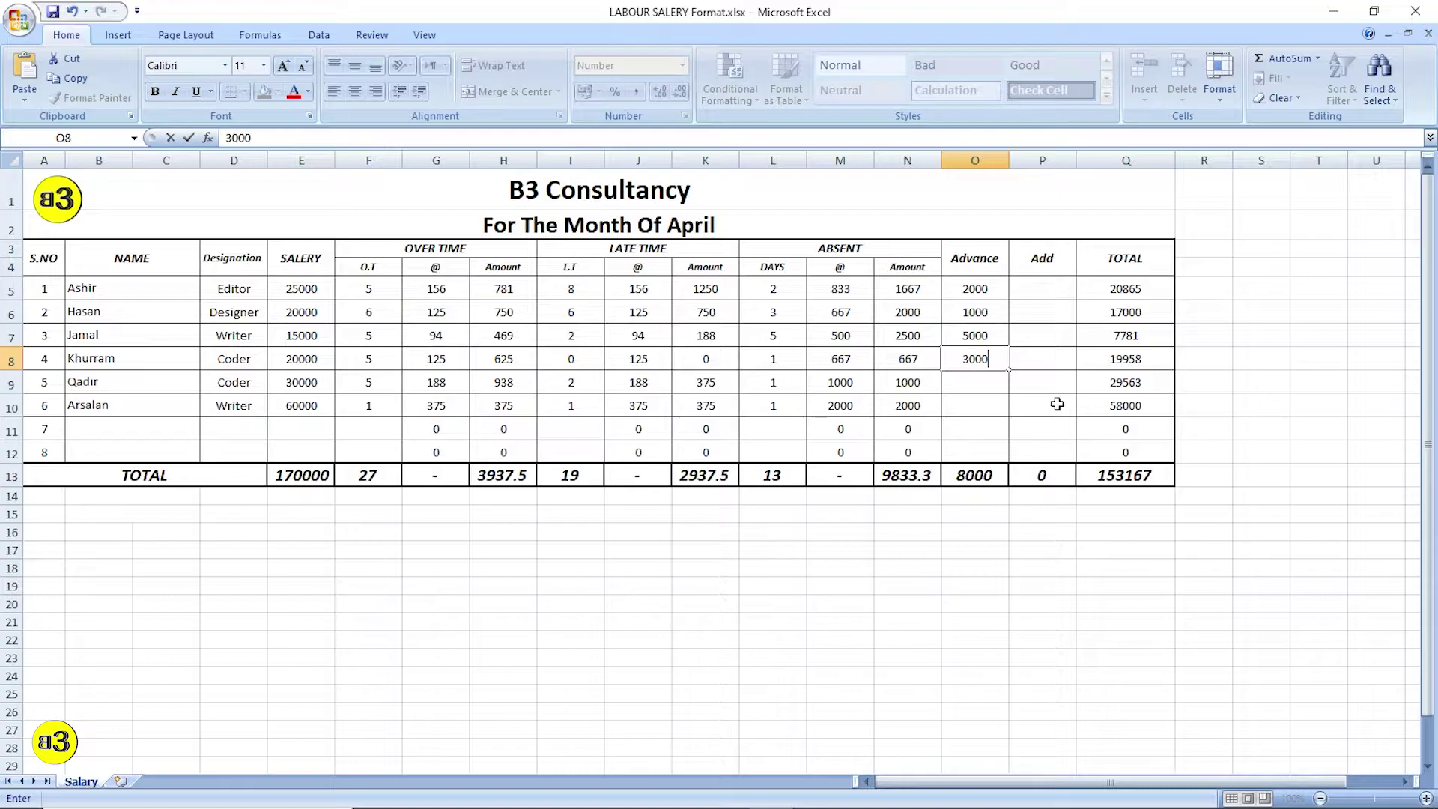
key("Return")
type("5000")
key("Return")
type("2000")
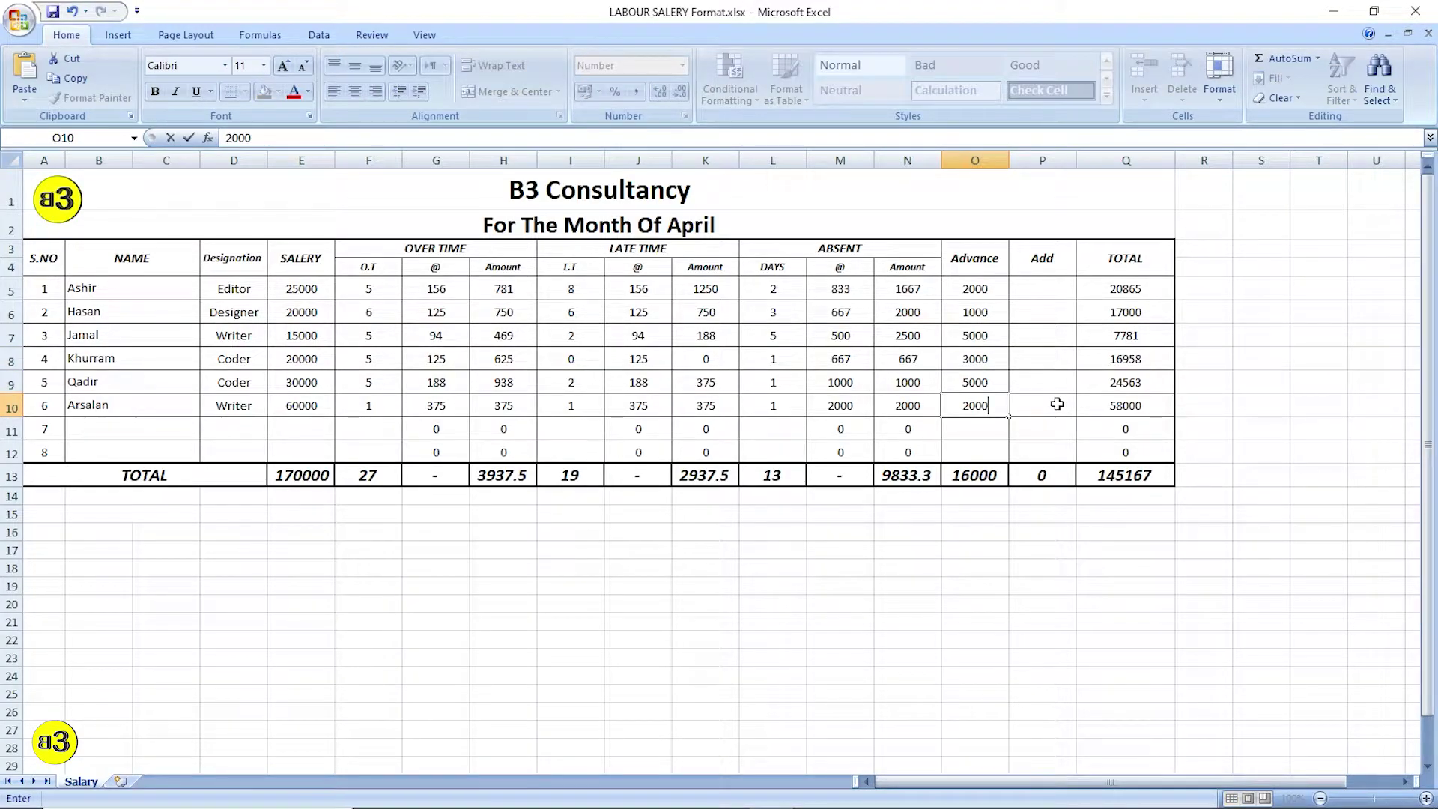
key("Return")
Step: Review the advances, the salary total, the employees' net totals with their grand total, and the overtime hours
left_click_drag(1004, 294, 997, 408)
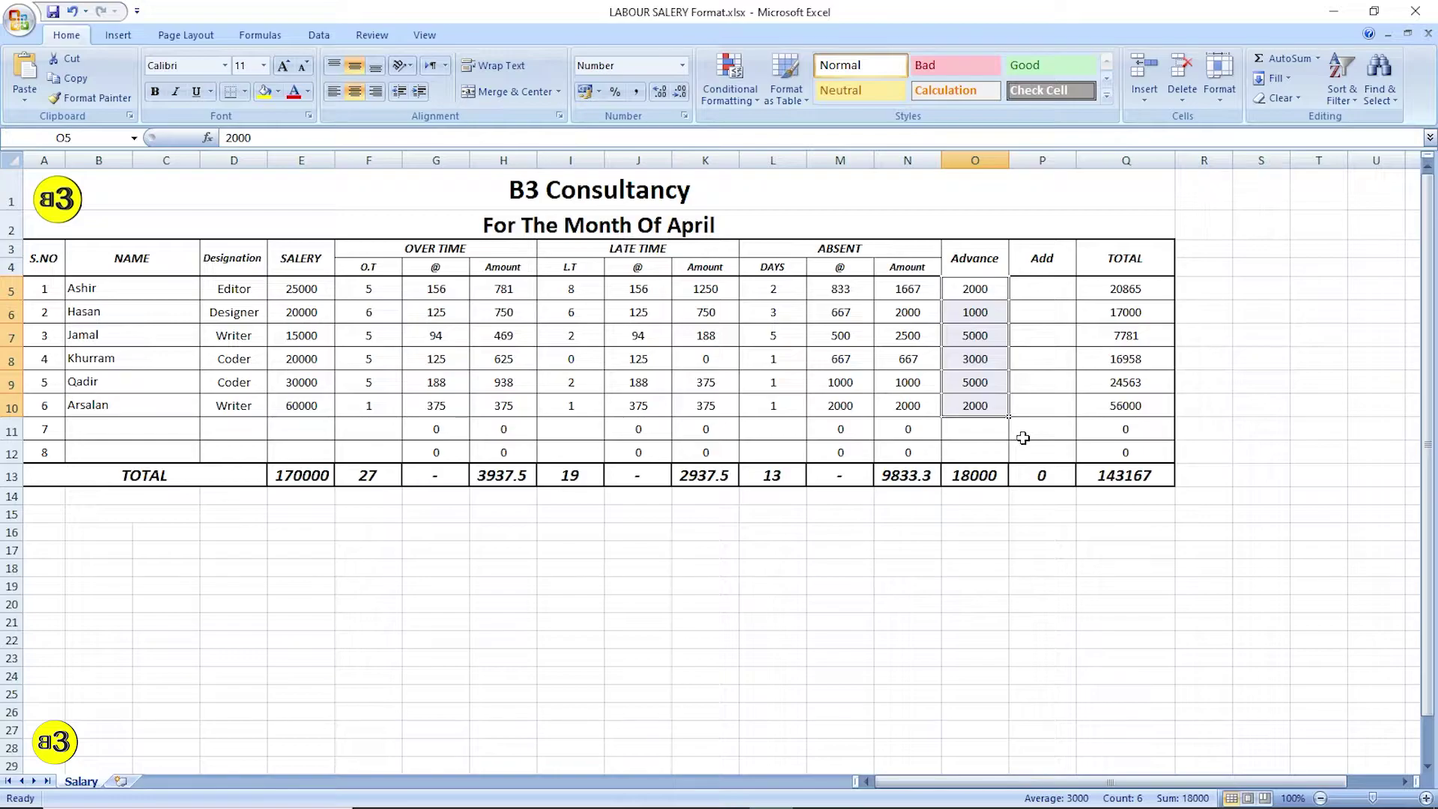
left_click_drag(309, 294, 304, 386)
left_click(287, 481)
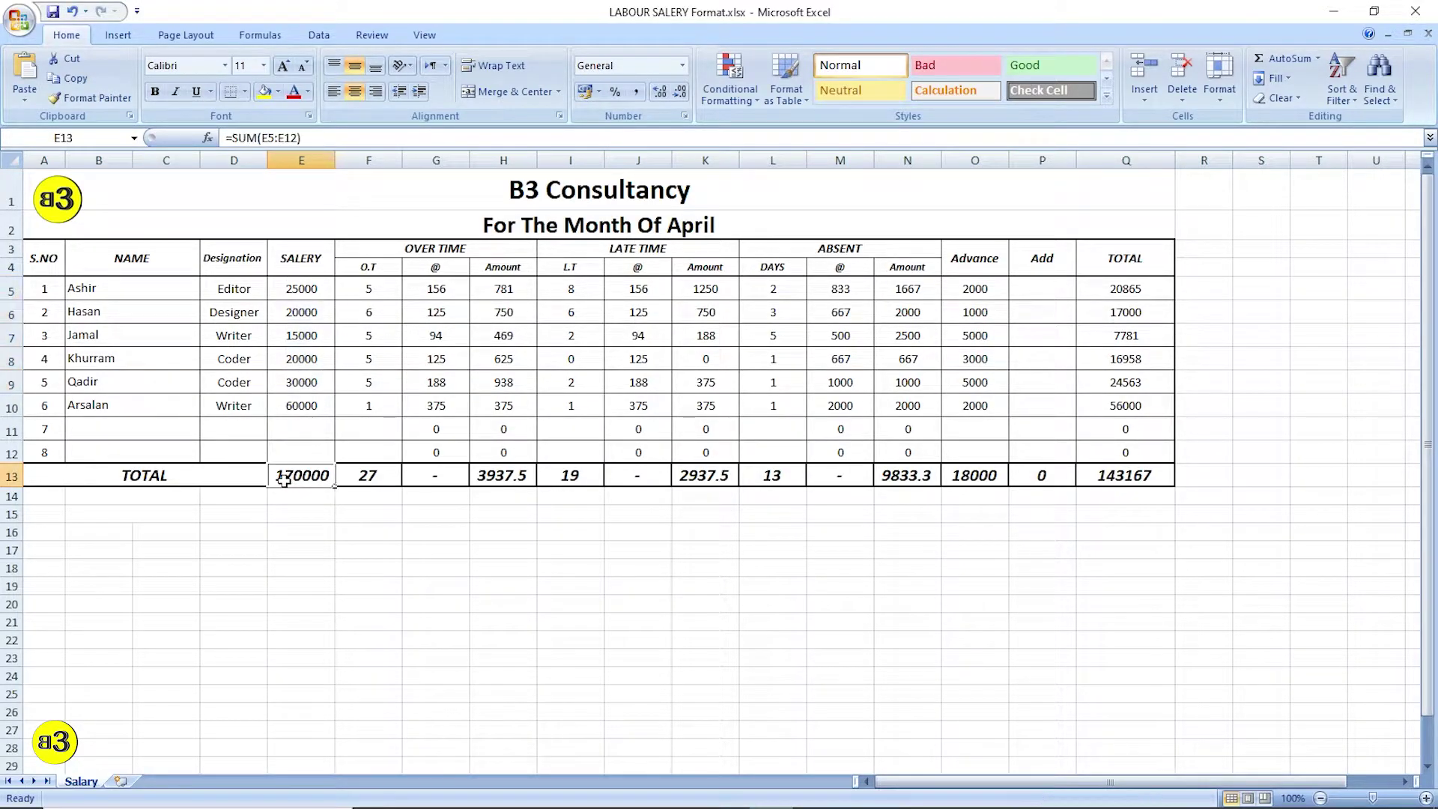
left_click(1135, 291)
left_click_drag(1139, 309, 1138, 386)
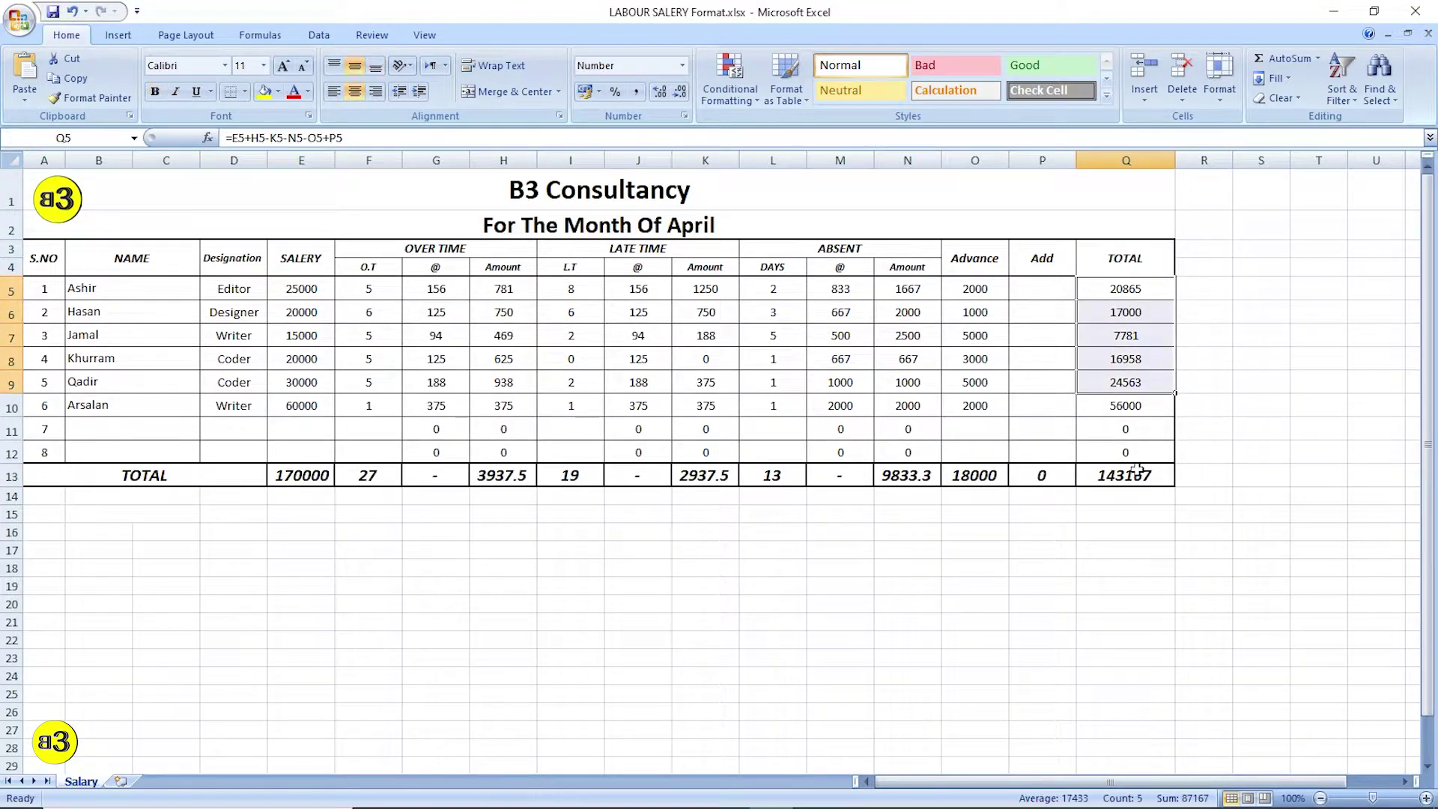
left_click(1137, 478)
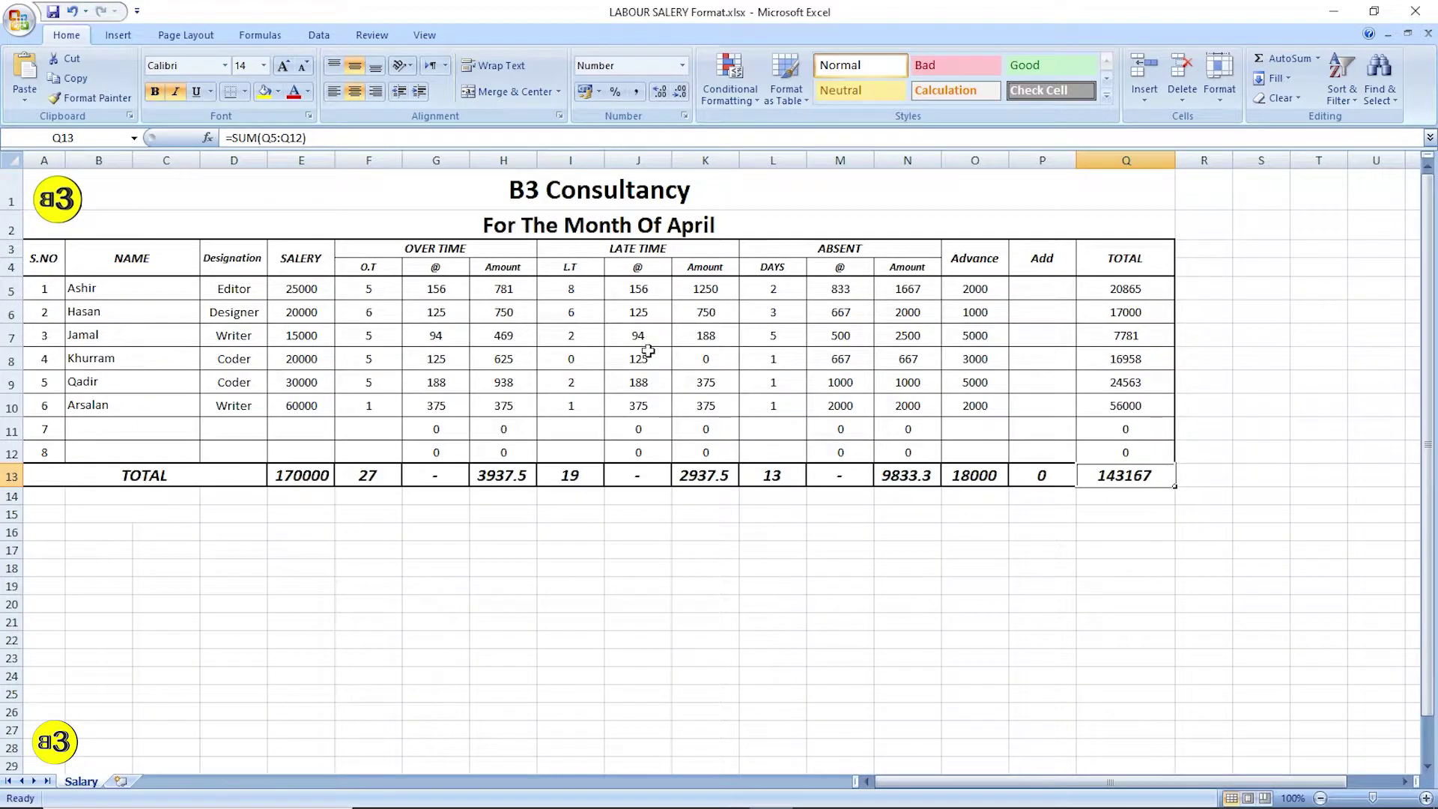
left_click_drag(383, 292, 375, 408)
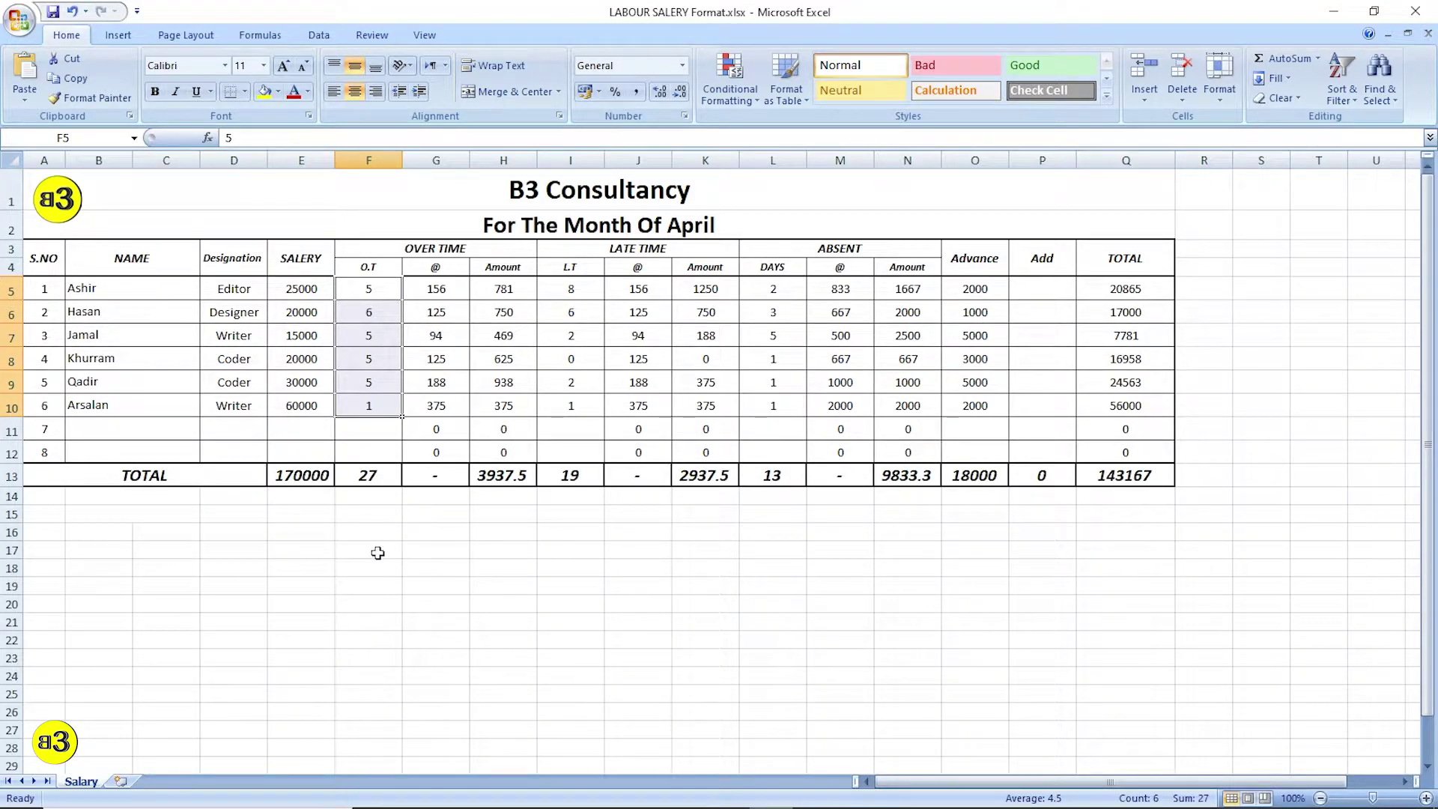
Step: Add a new worksheet and enter the headings Sno, Name and Designaiton in A3:C3
left_click(119, 782)
left_click(201, 267)
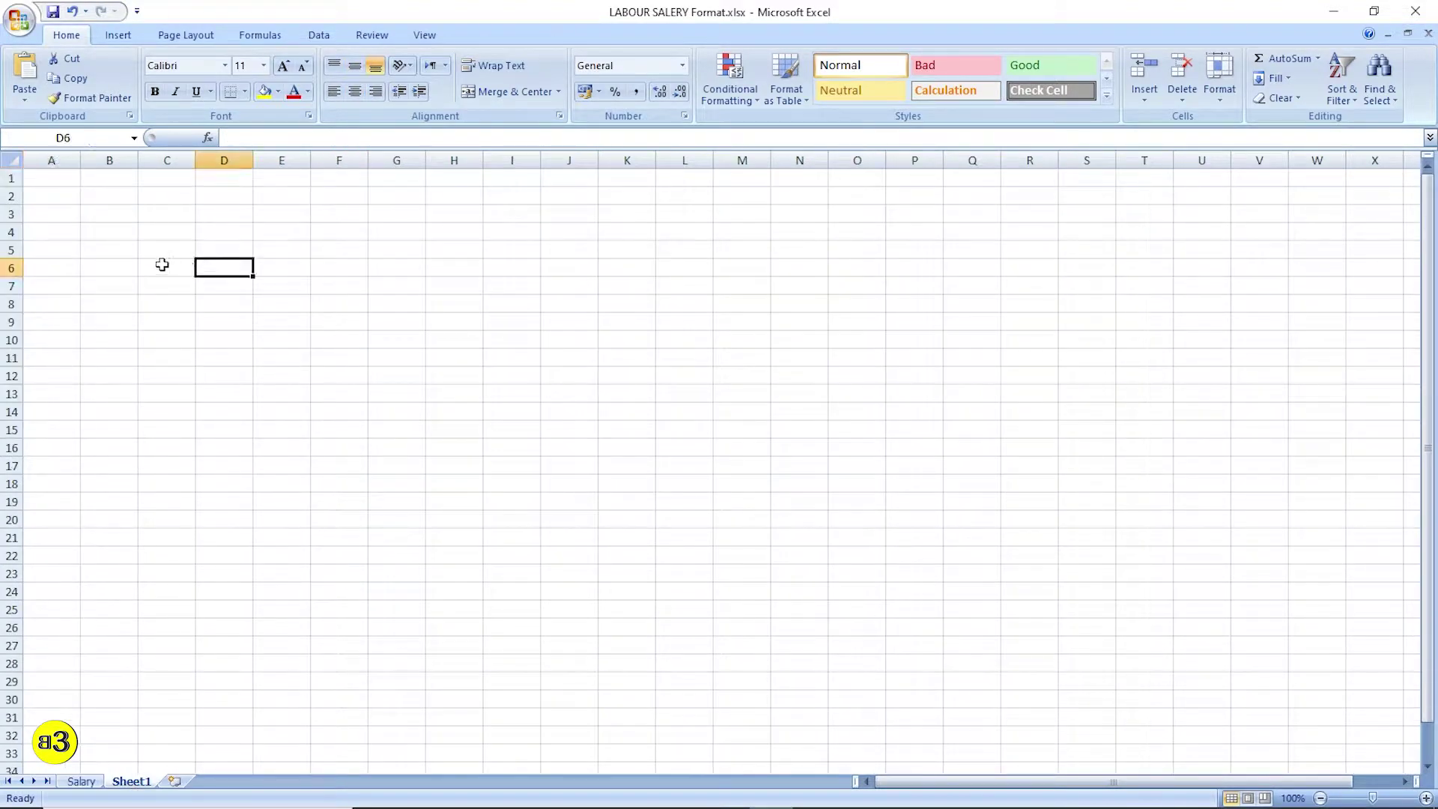
left_click(62, 175)
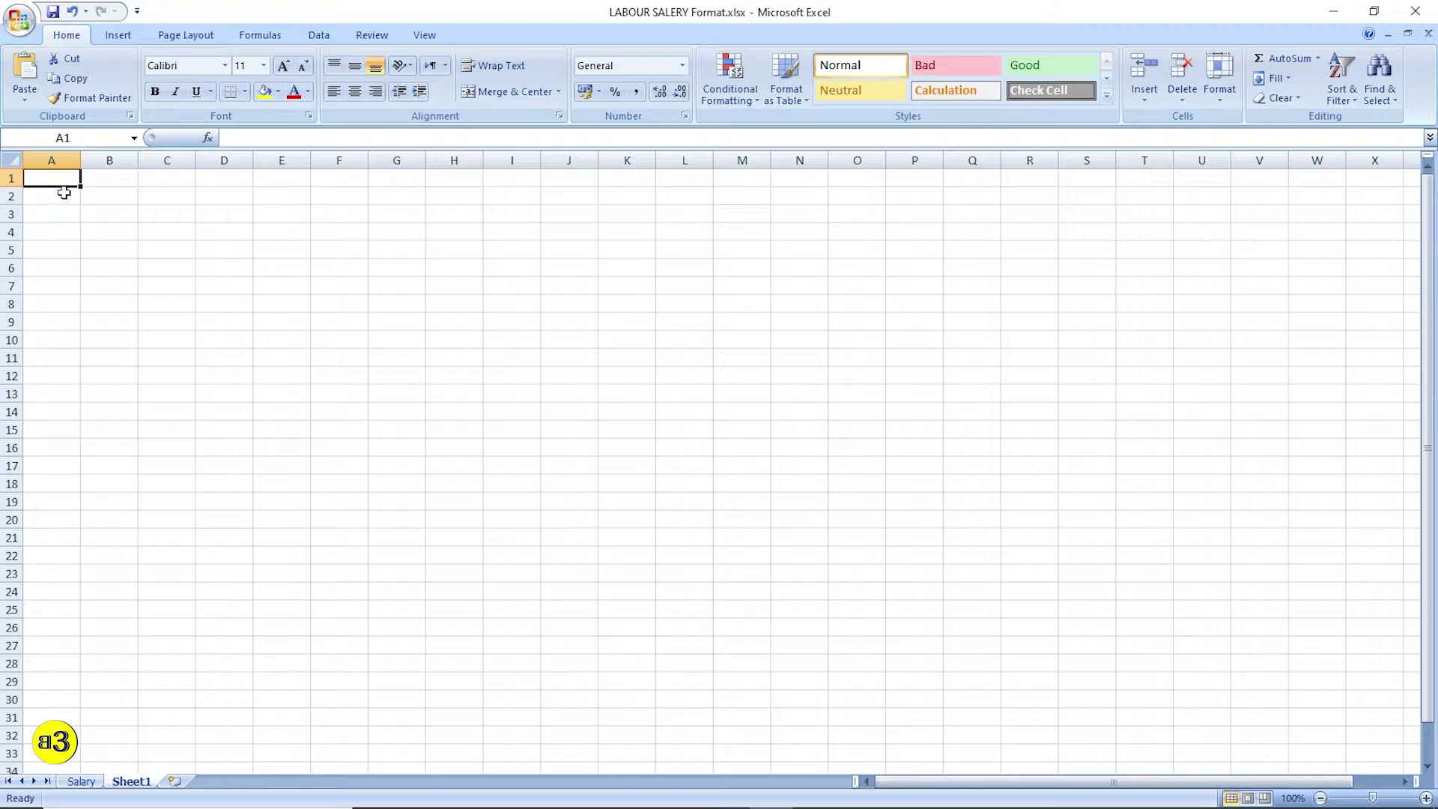
left_click(46, 199)
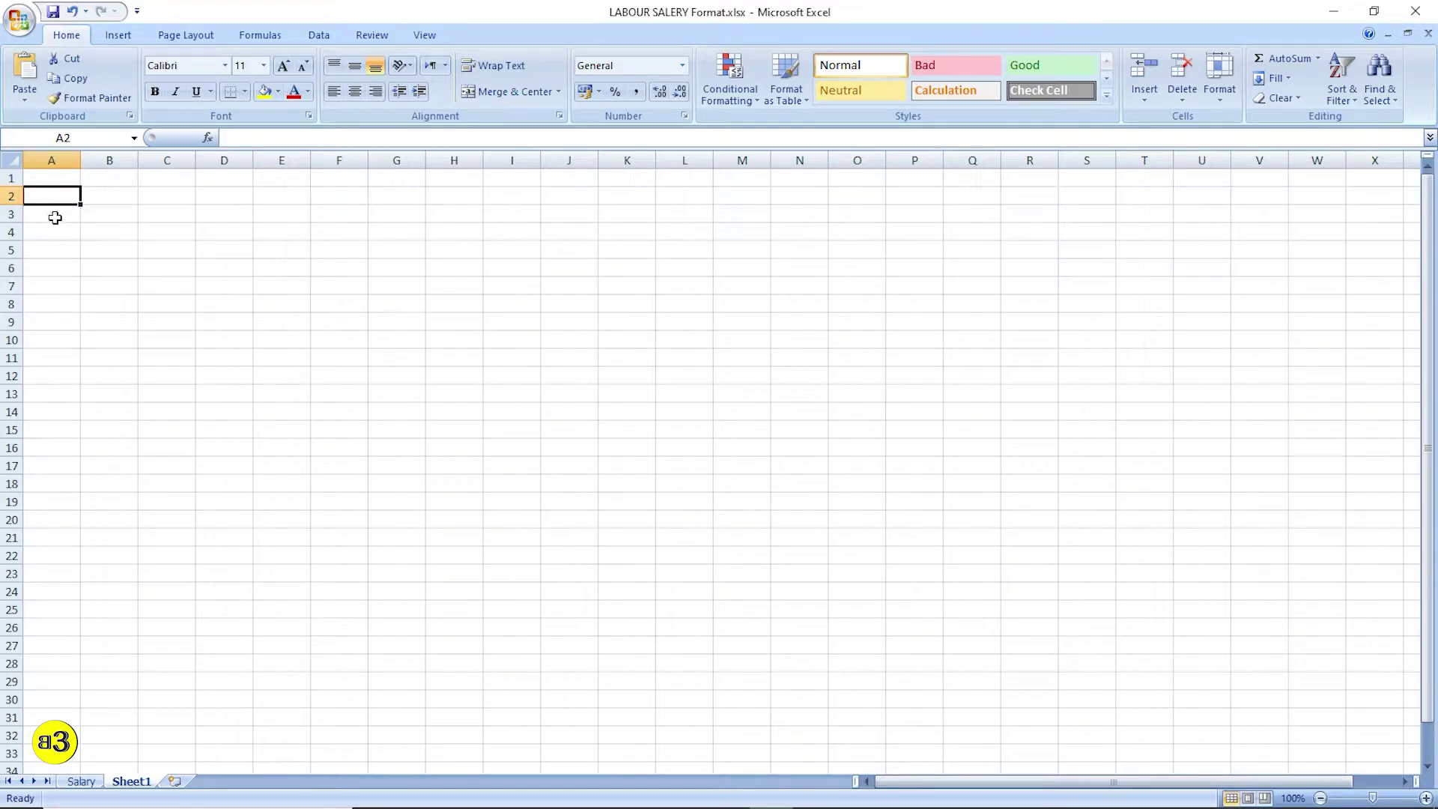
left_click(55, 218)
type("Sn")
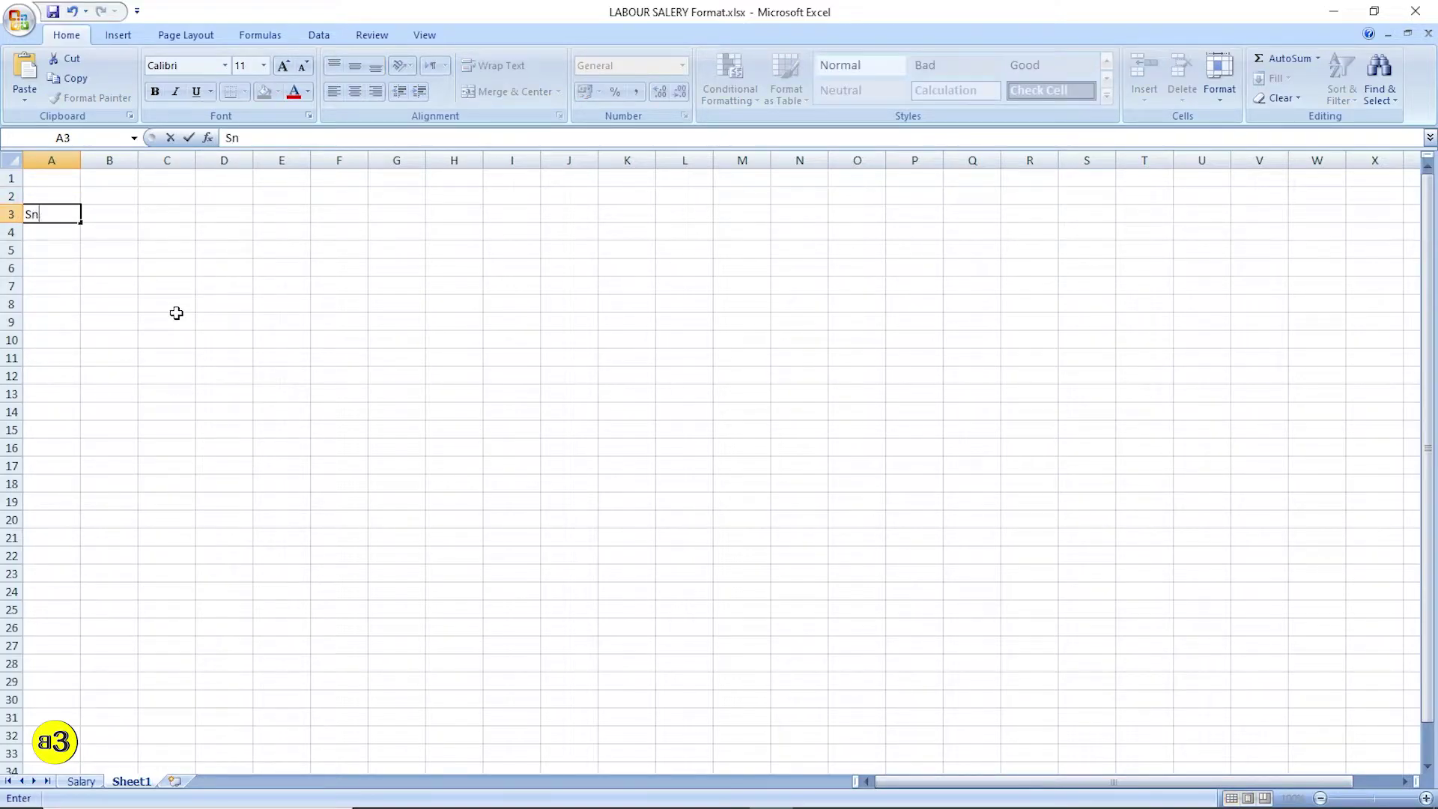
type("o")
key("Tab")
type("Name")
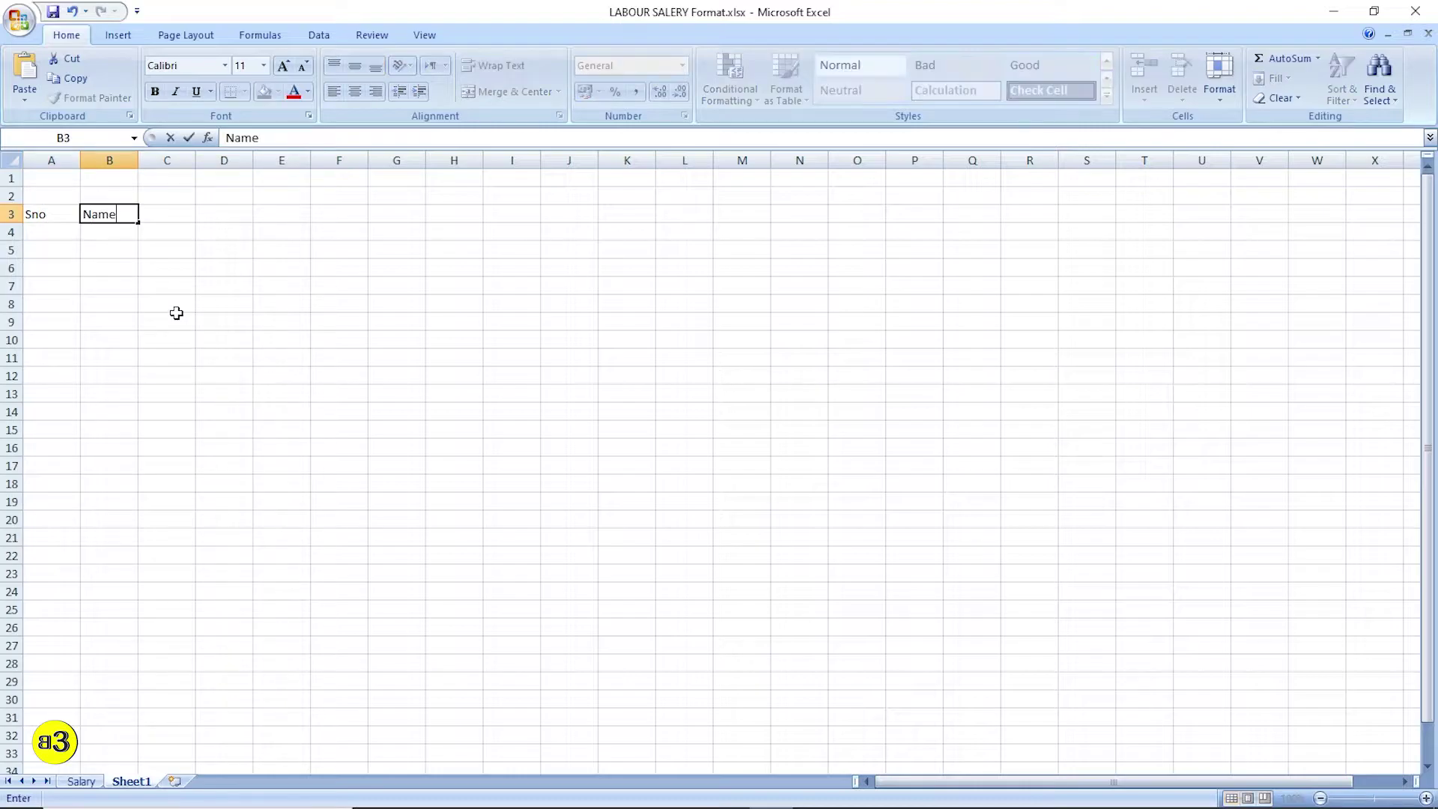
key("Tab")
type("Designaiton")
key("Tab")
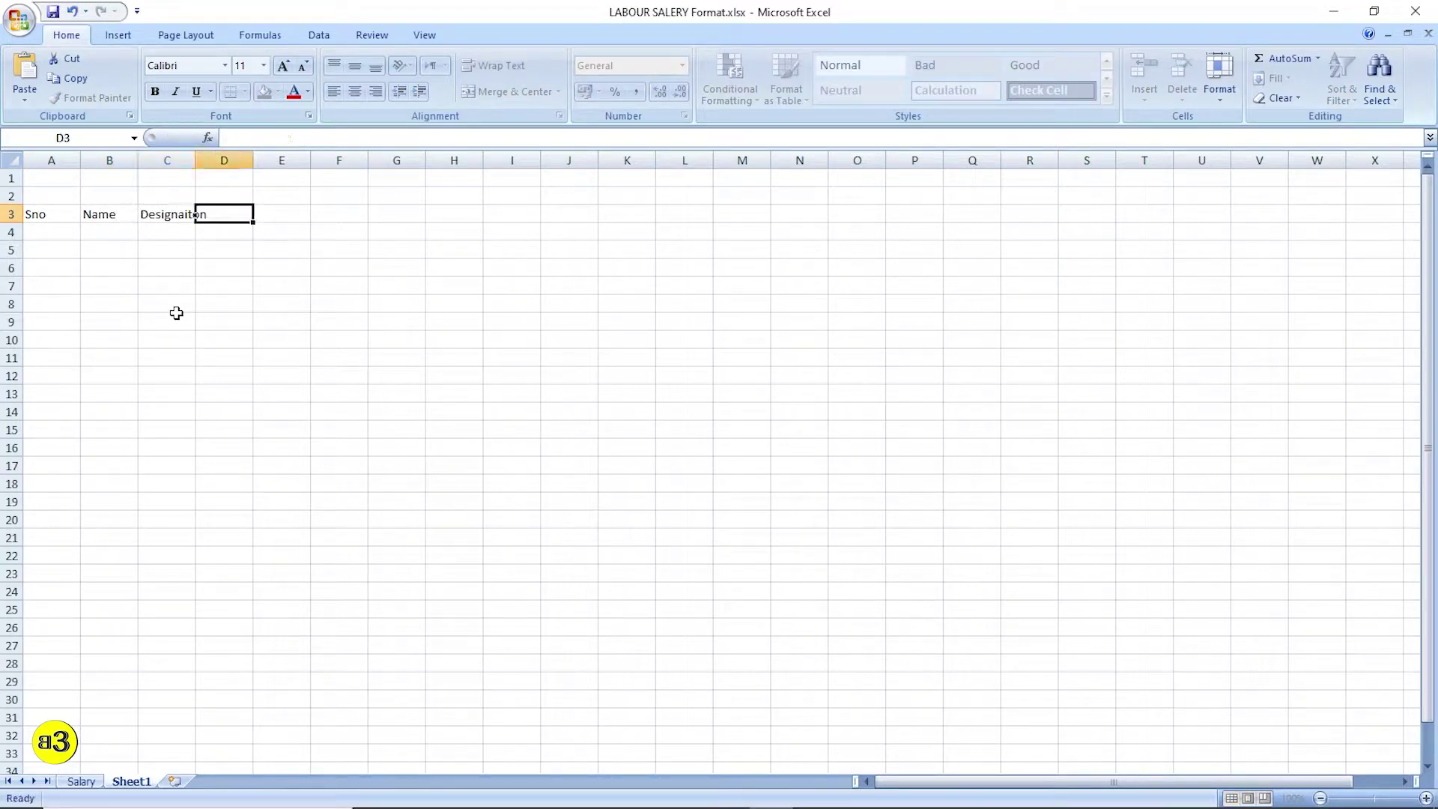
Step: Fit column C to its heading and enter the heading Salary in D3, following the finished Salary sheet
double_click(196, 160)
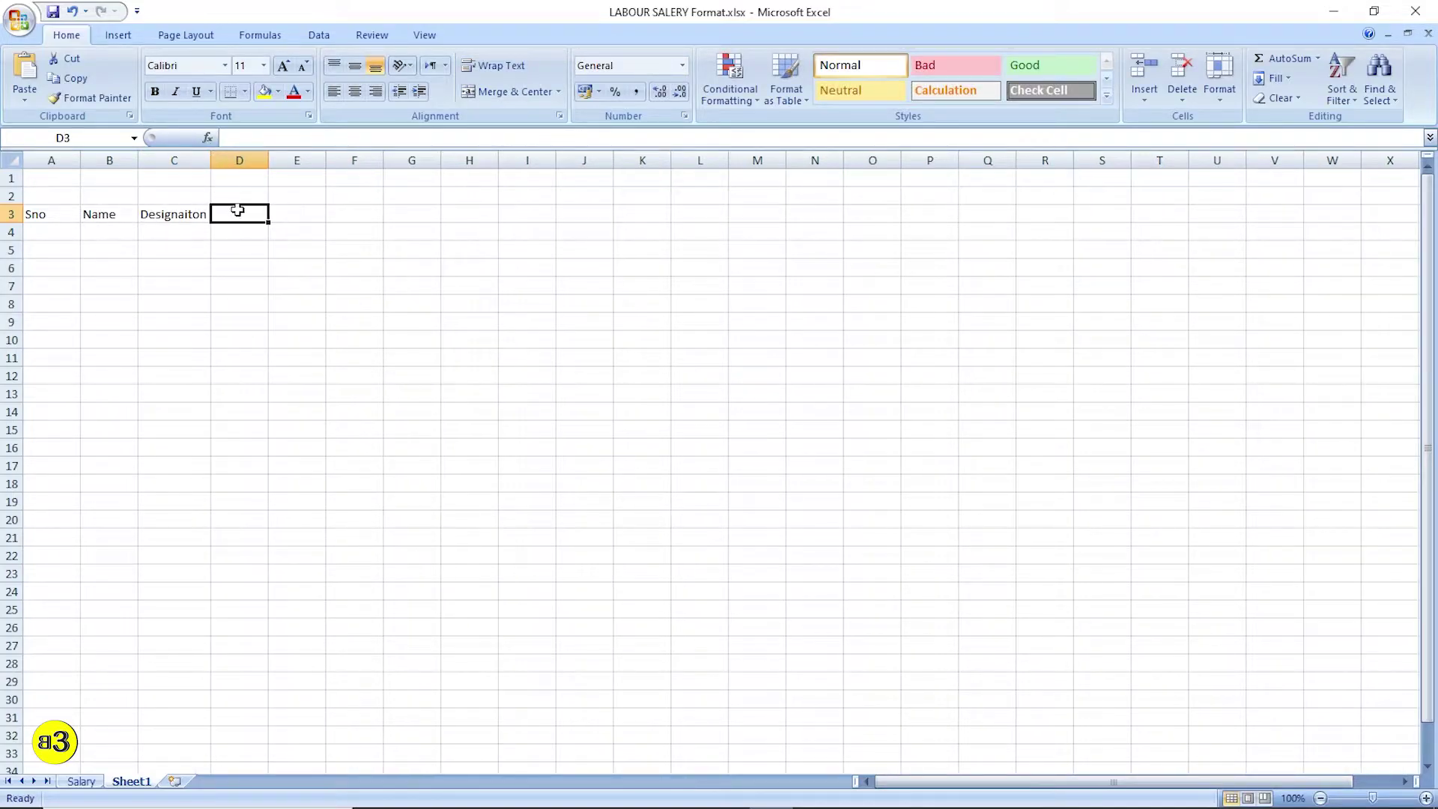
left_click(81, 781)
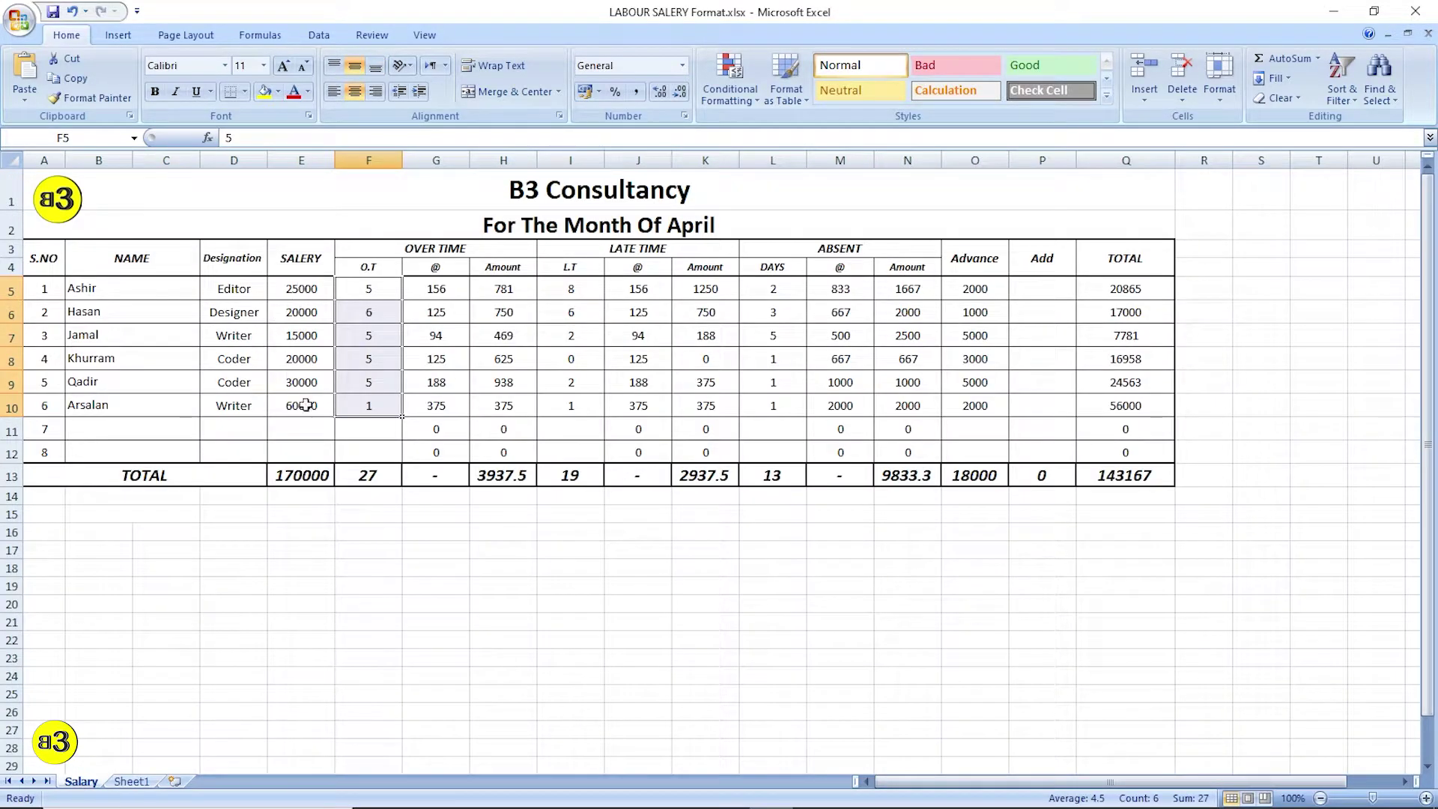
left_click(131, 781)
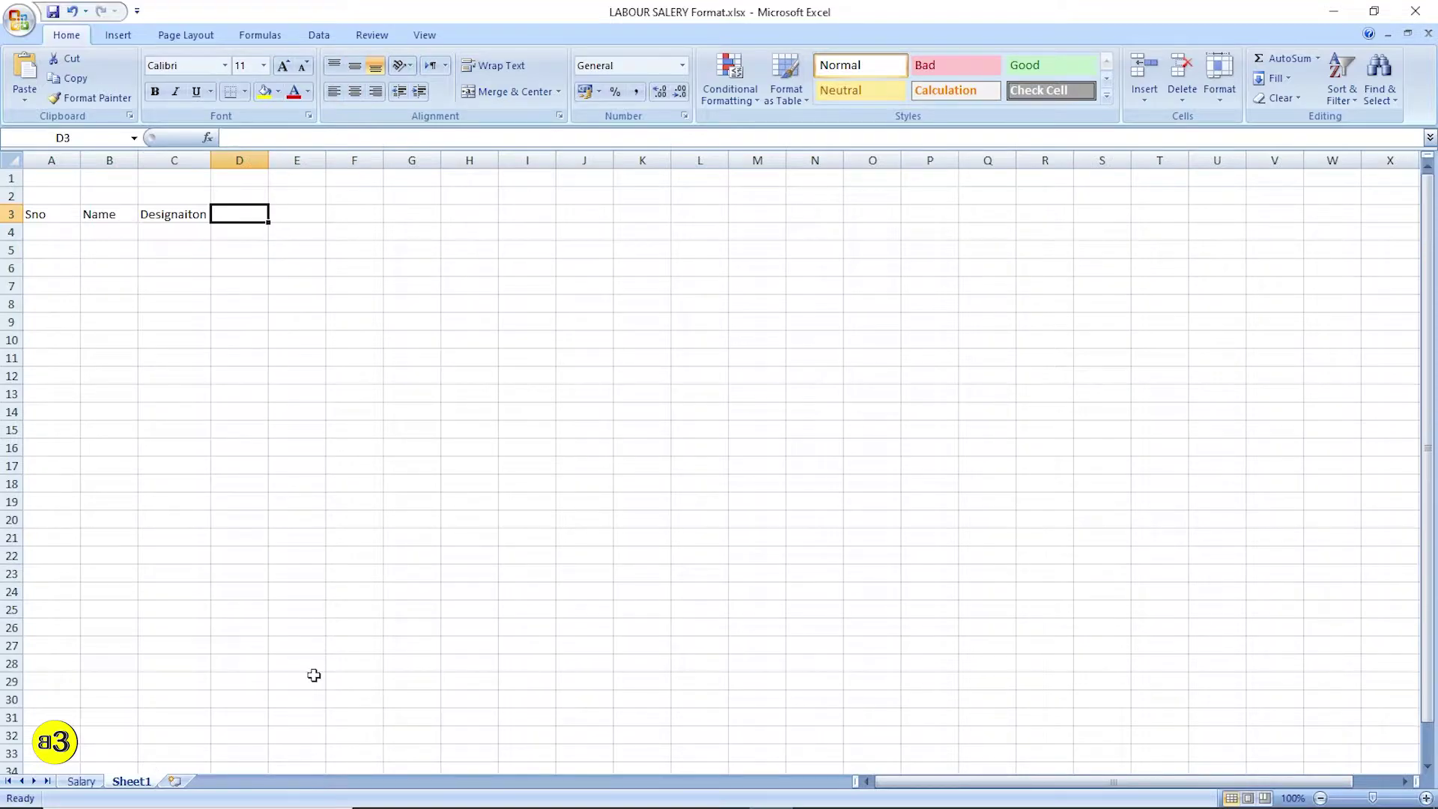
type("S")
type("y")
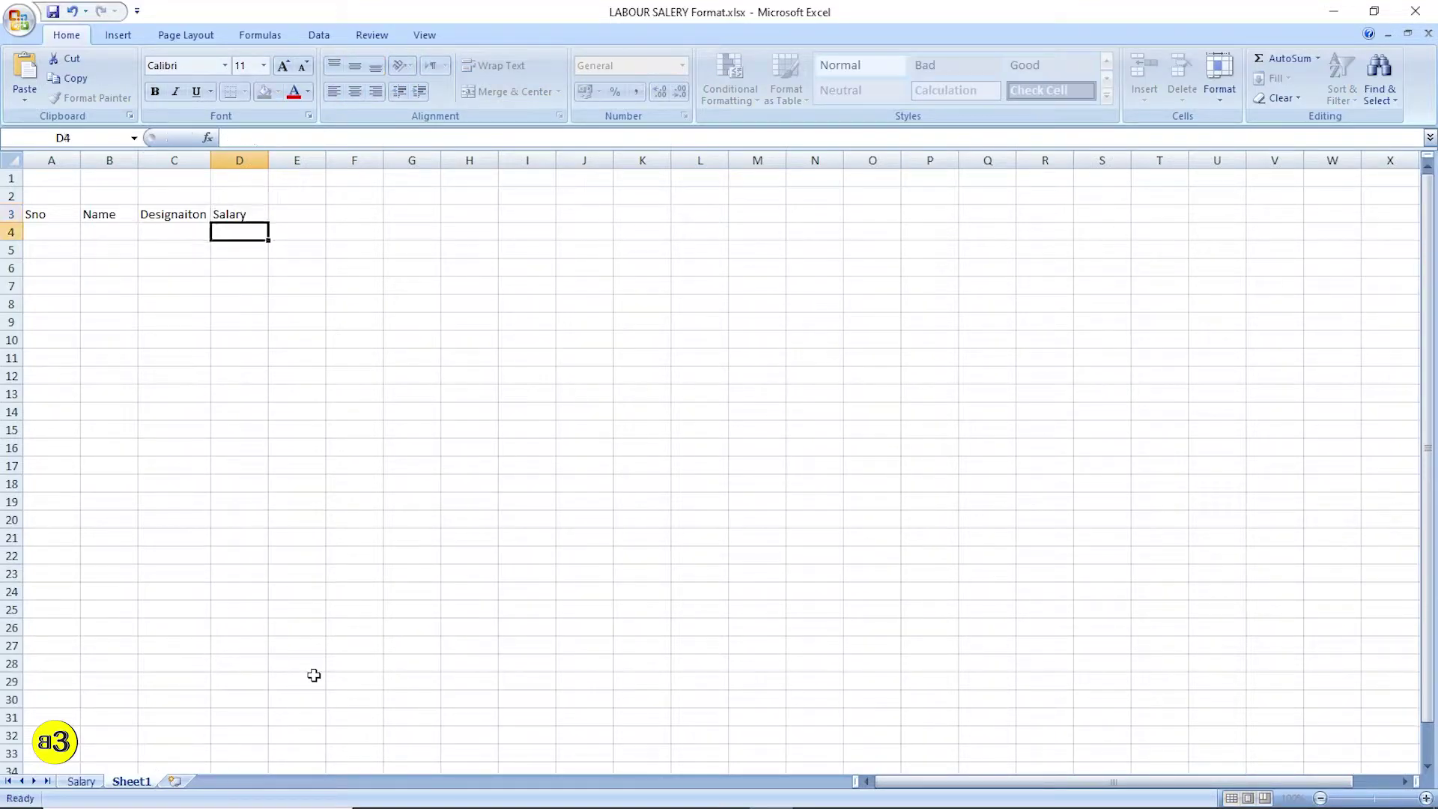
key("Tab")
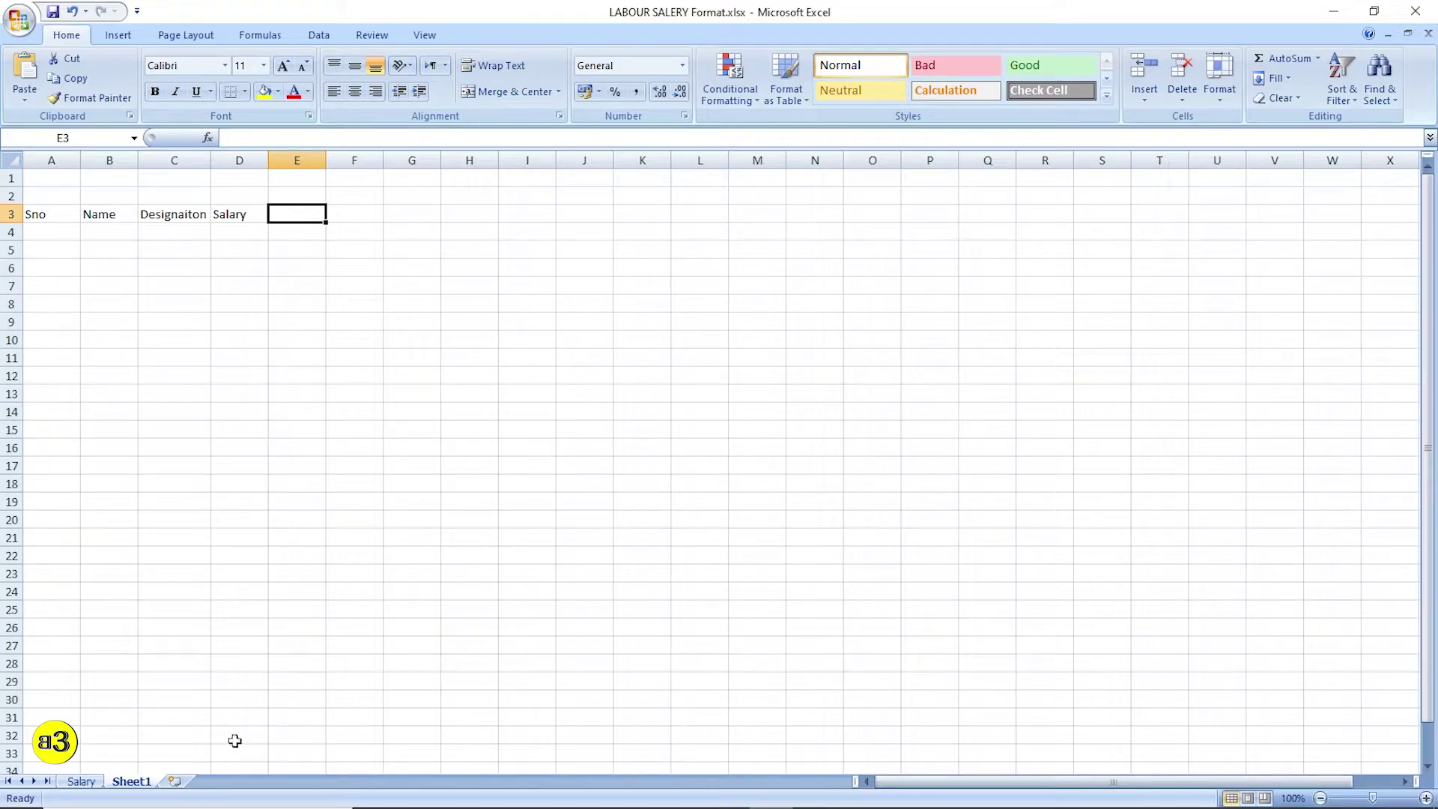
Step: Consult the Salary sheet, enter Over Time in E3 of Sheet1, and merge and centre it across E3:G3
left_click(81, 782)
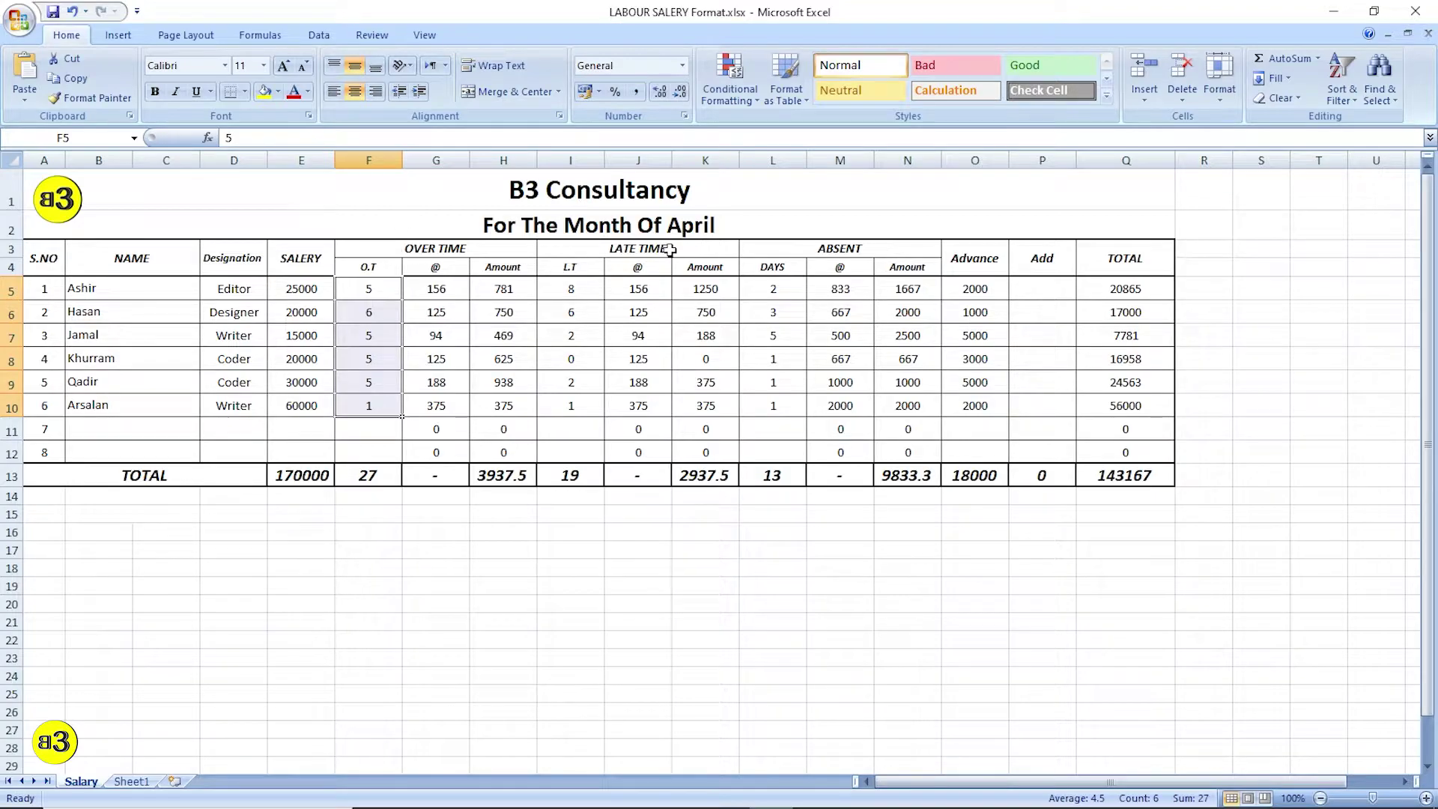
left_click(131, 782)
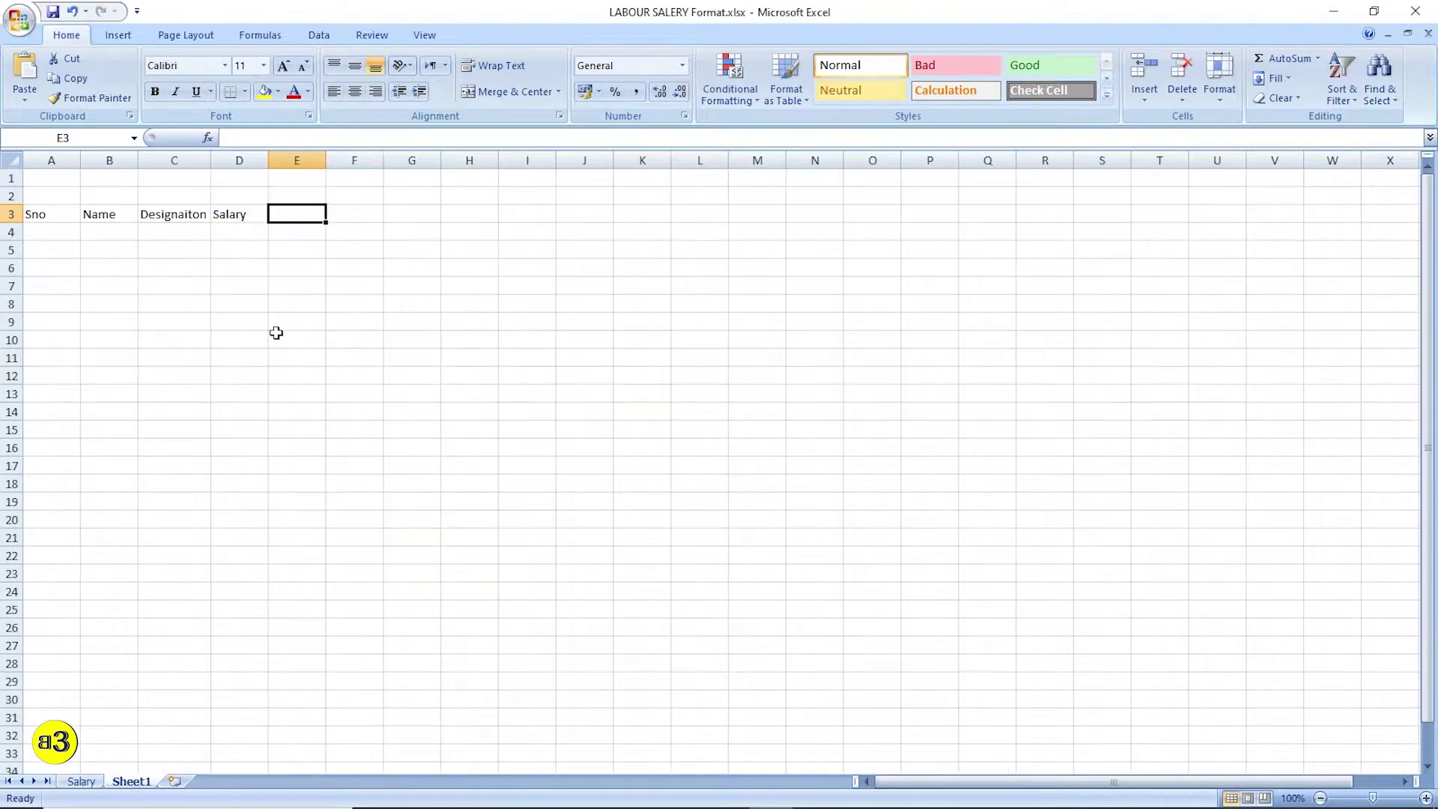
type("Over Time")
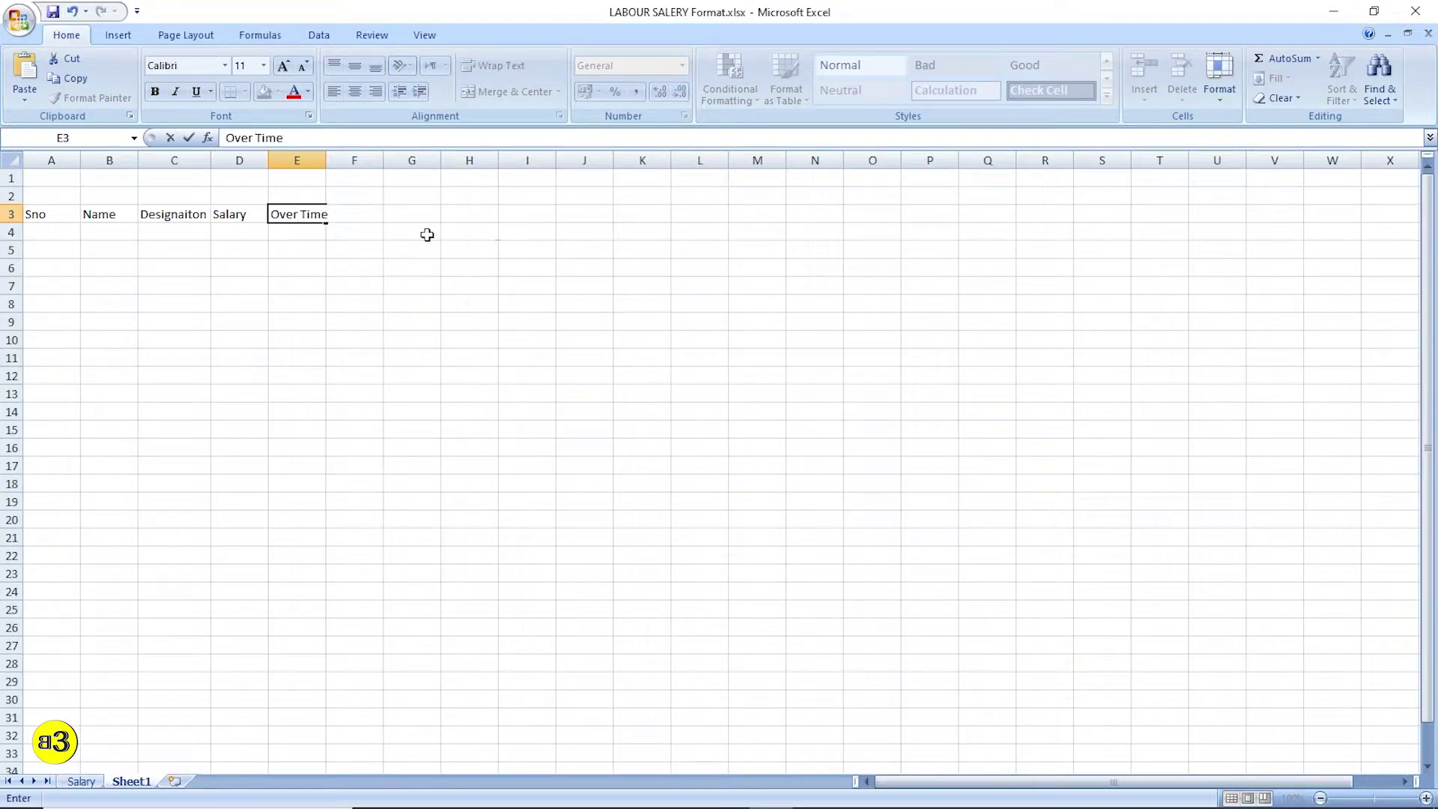
left_click(469, 268)
left_click(285, 214)
left_click_drag(307, 213, 408, 215)
left_click(507, 92)
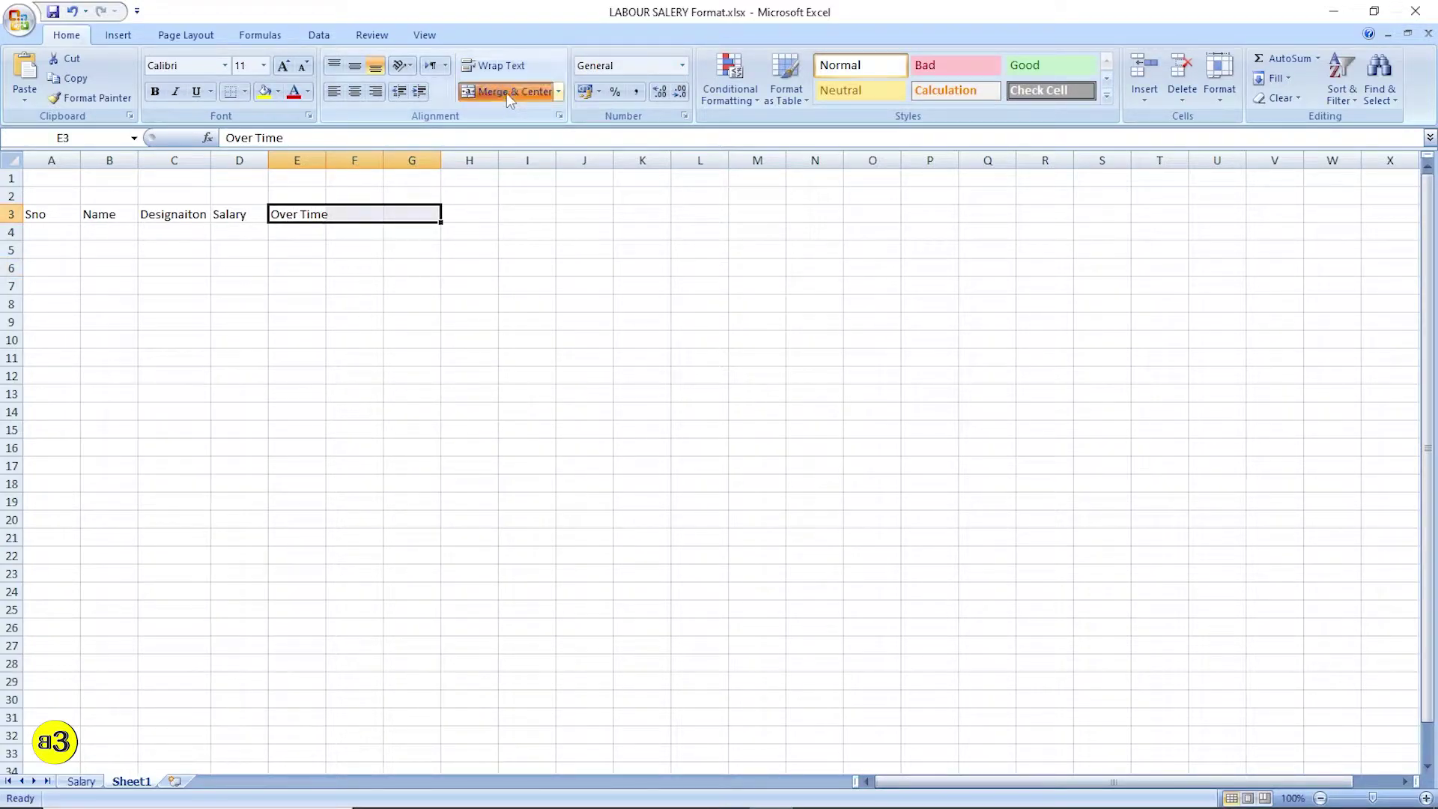
left_click(517, 374)
Step: Copy the merged Over Time heading to H3:J3 and change the copy's text to Late Time
left_click(366, 213)
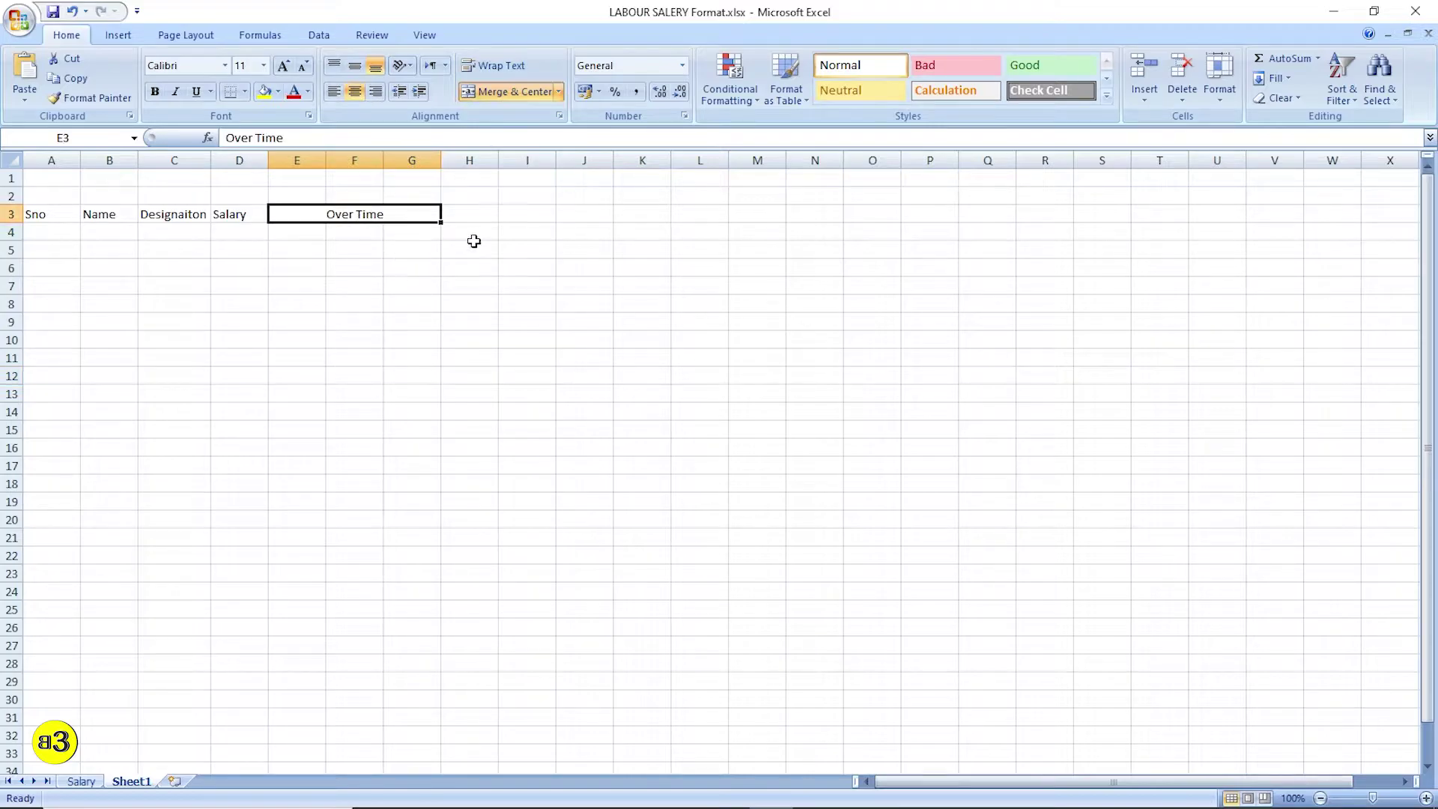
key("ctrl+c")
left_click(459, 215)
key("ctrl+v")
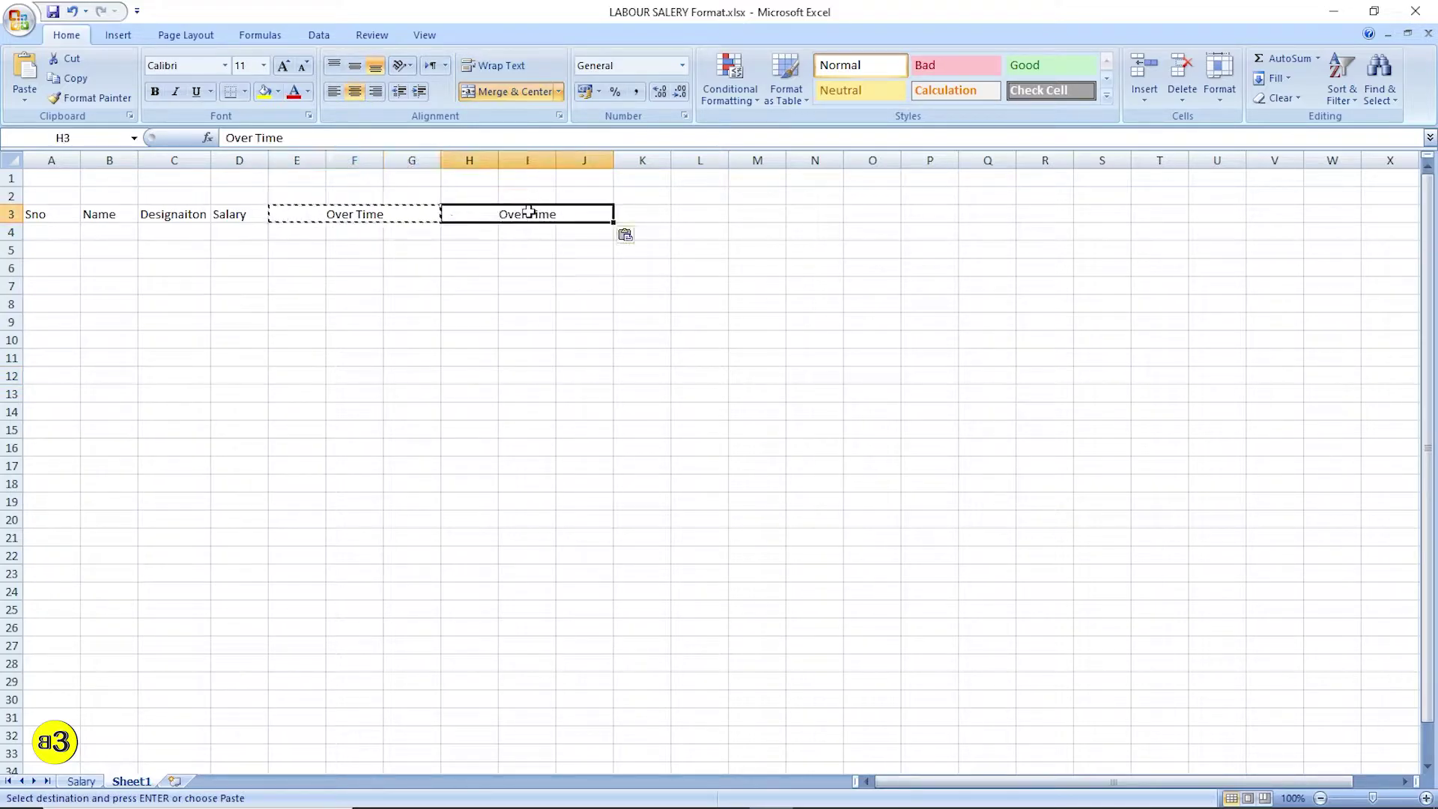
double_click(529, 215)
left_click_drag(526, 215, 465, 217)
type("Late")
key("Return")
left_click(465, 217)
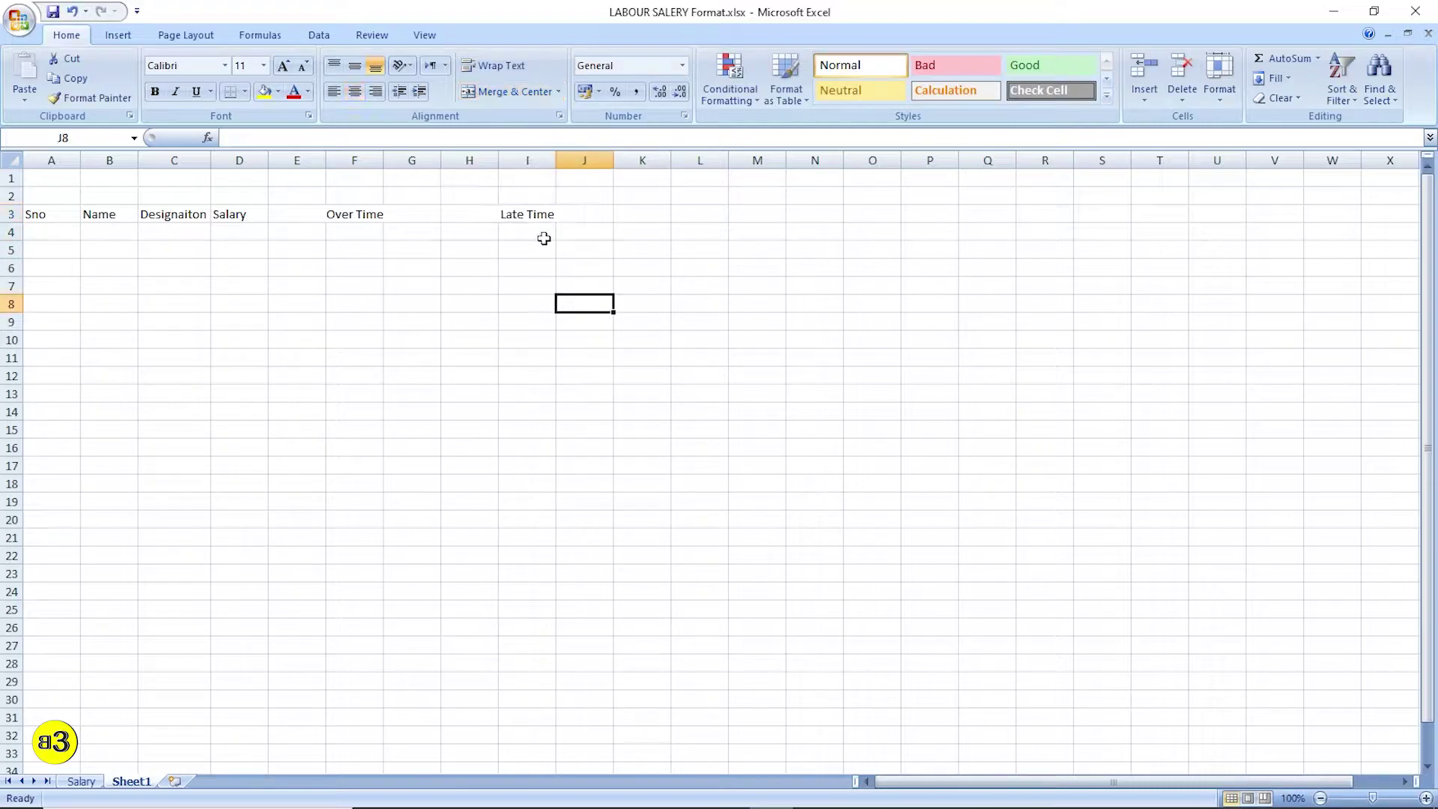
Step: Copy the merged Late Time heading to K3:M3 and change the copy's text to Absent Time
left_click(524, 218)
key("ctrl+c")
left_click(650, 213)
key("ctrl+v")
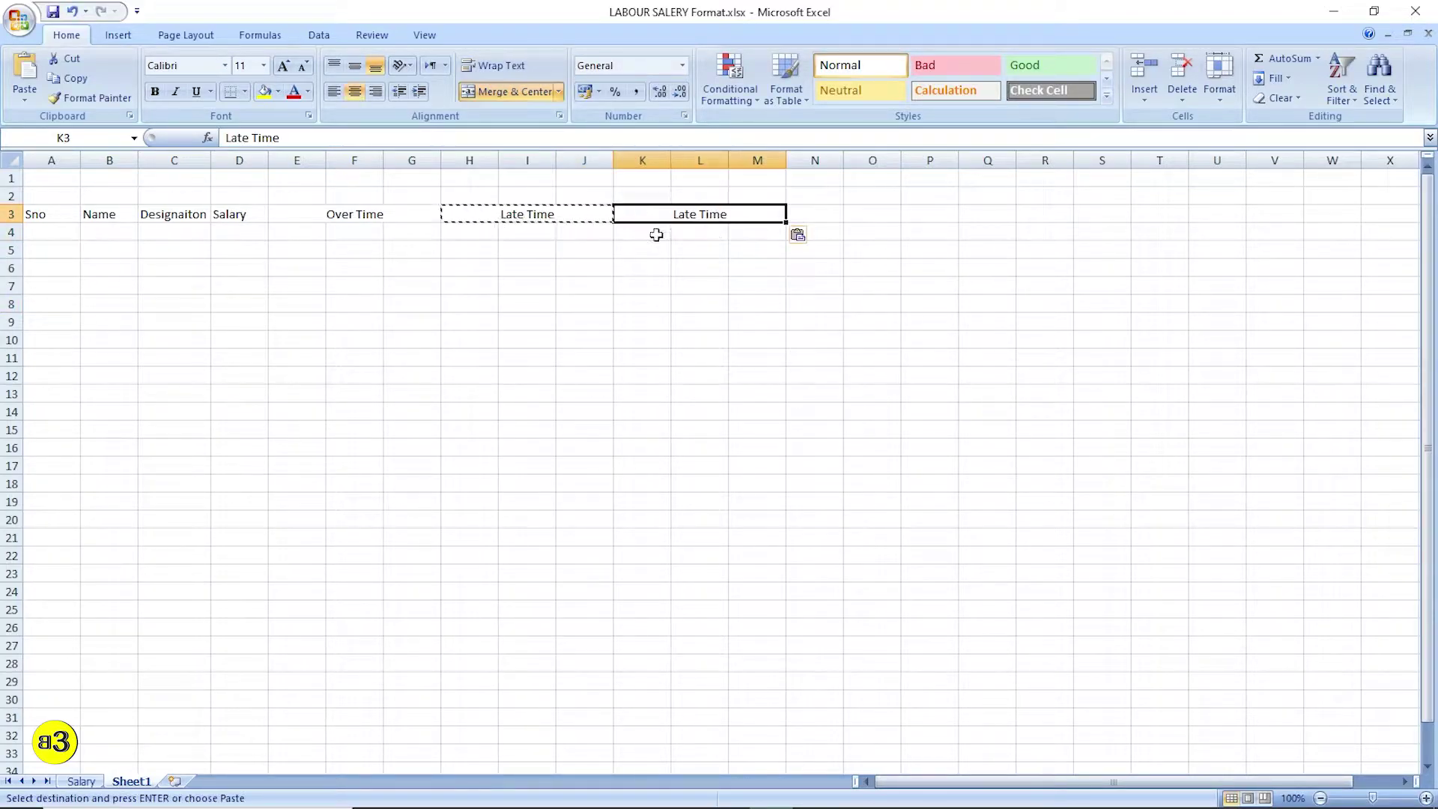
left_click(701, 215)
double_click(696, 215)
left_click_drag(696, 215, 622, 215)
type("Absent")
key("Return")
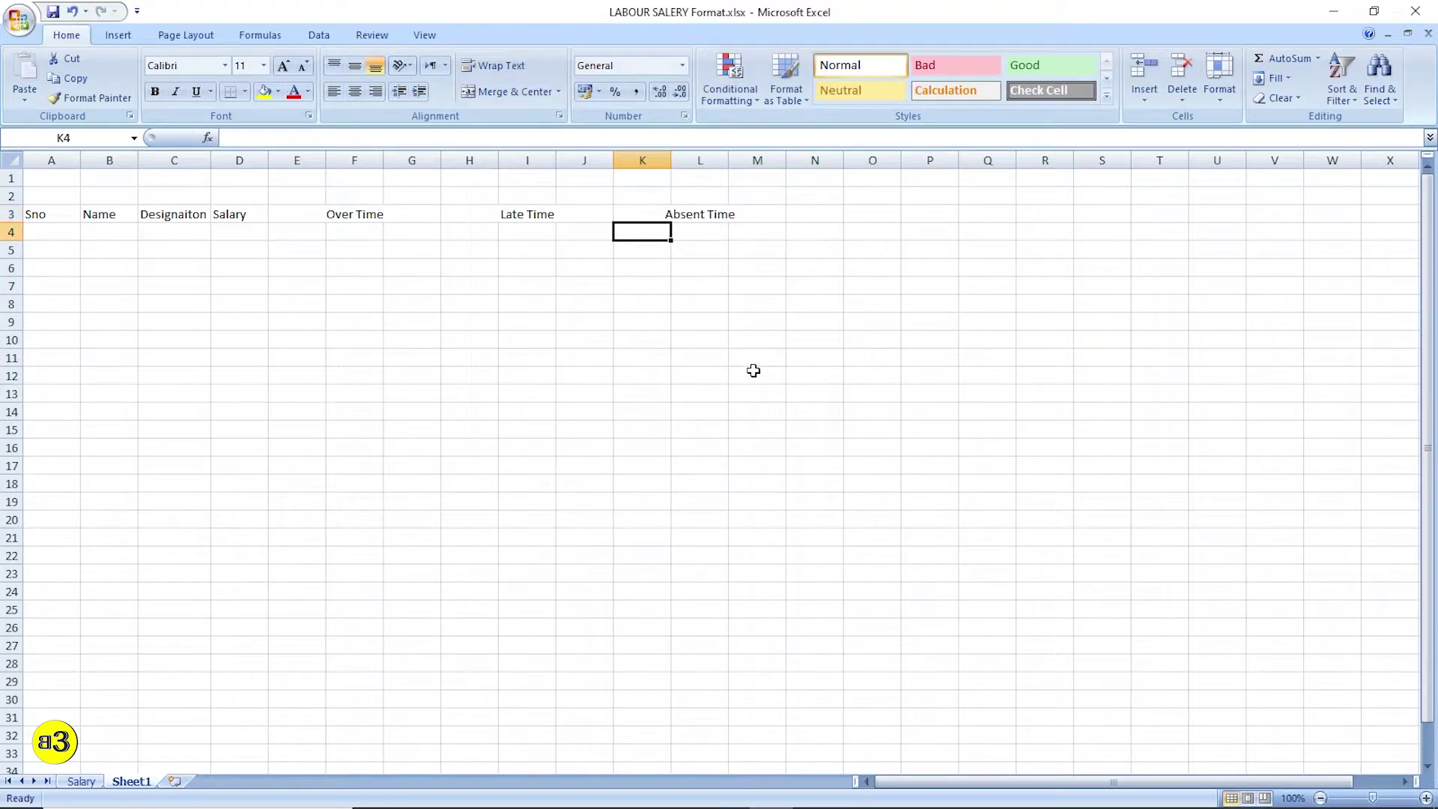
Step: Enter the headings Advance in N3 and Add in O3
left_click(312, 215)
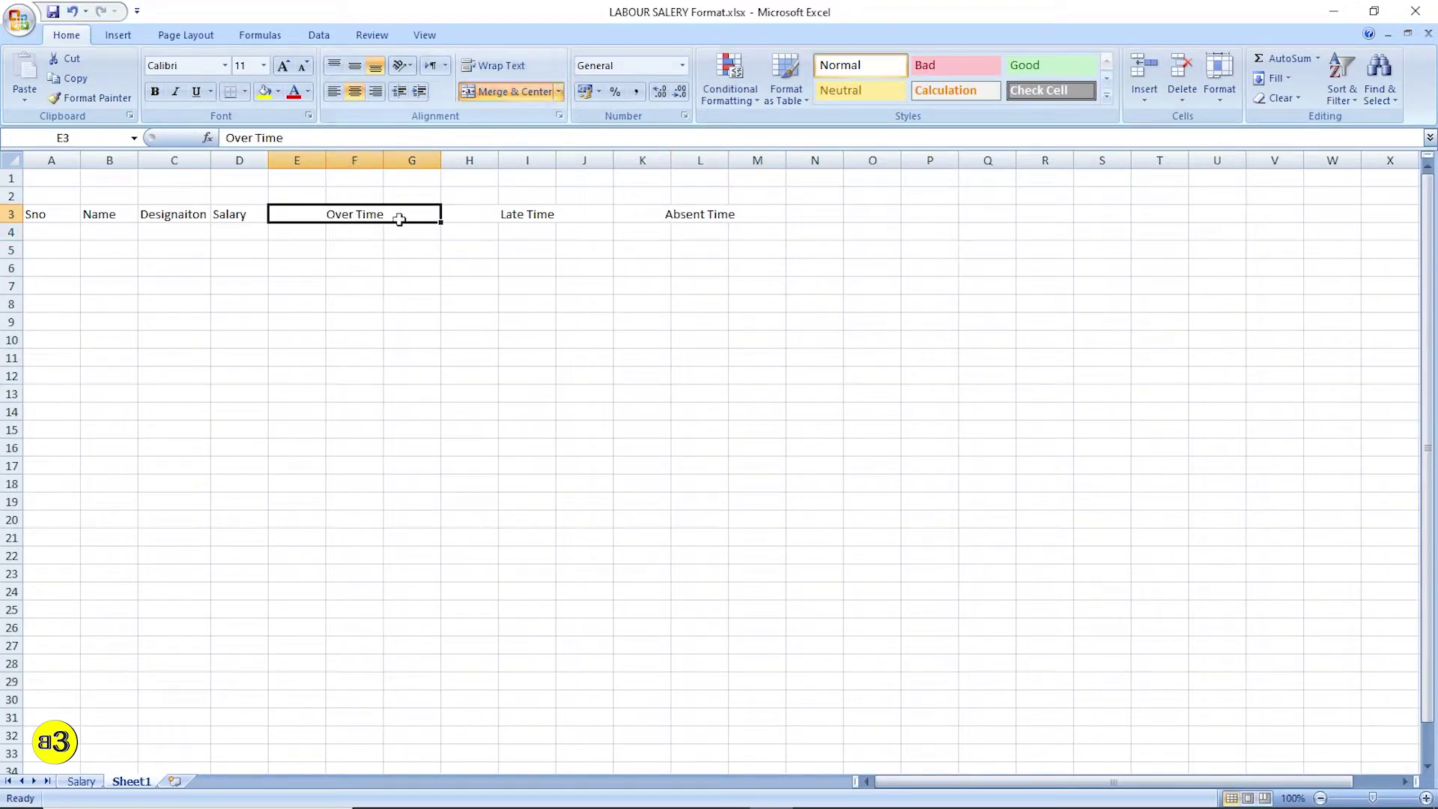
key("ctrl+z")
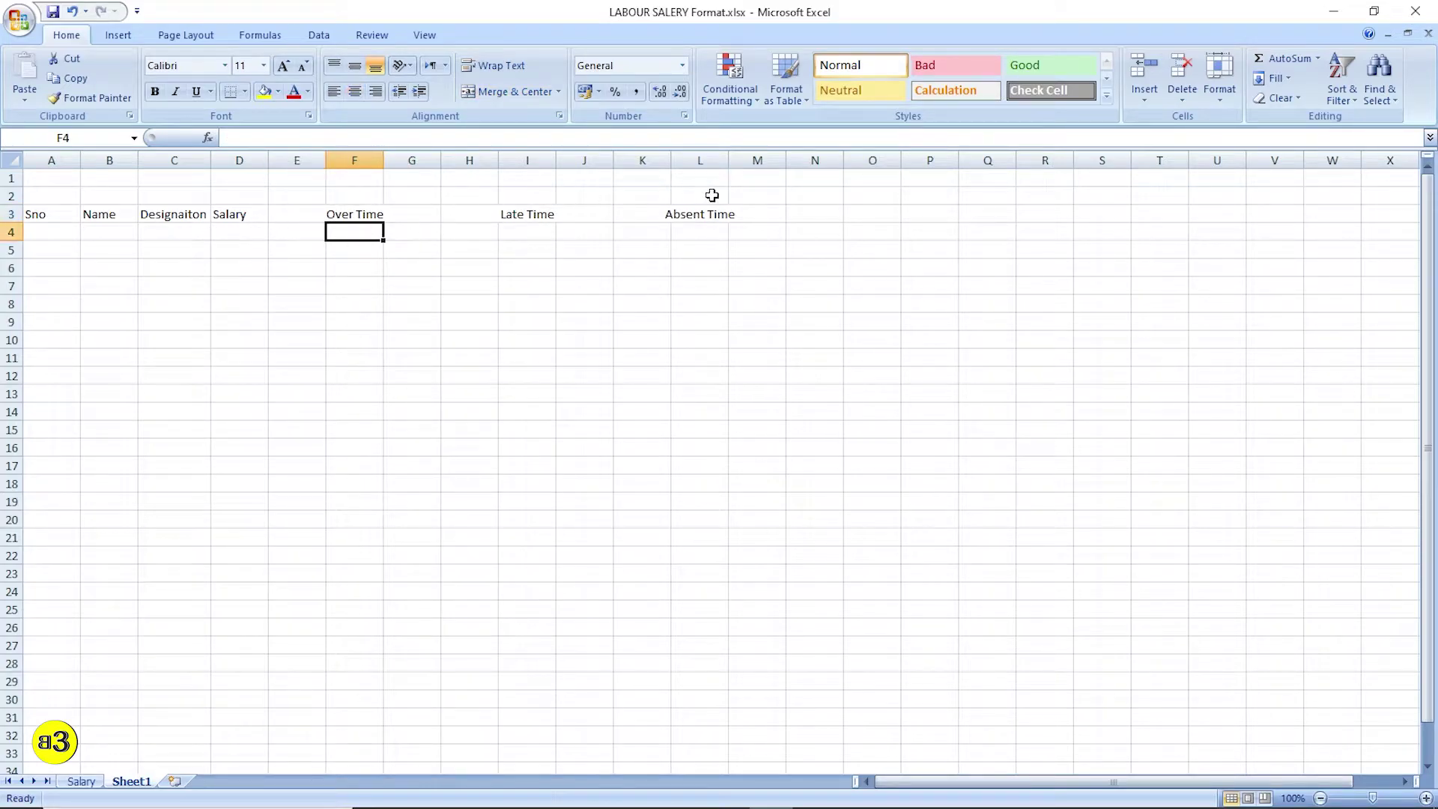
left_click(747, 212)
left_click(828, 214)
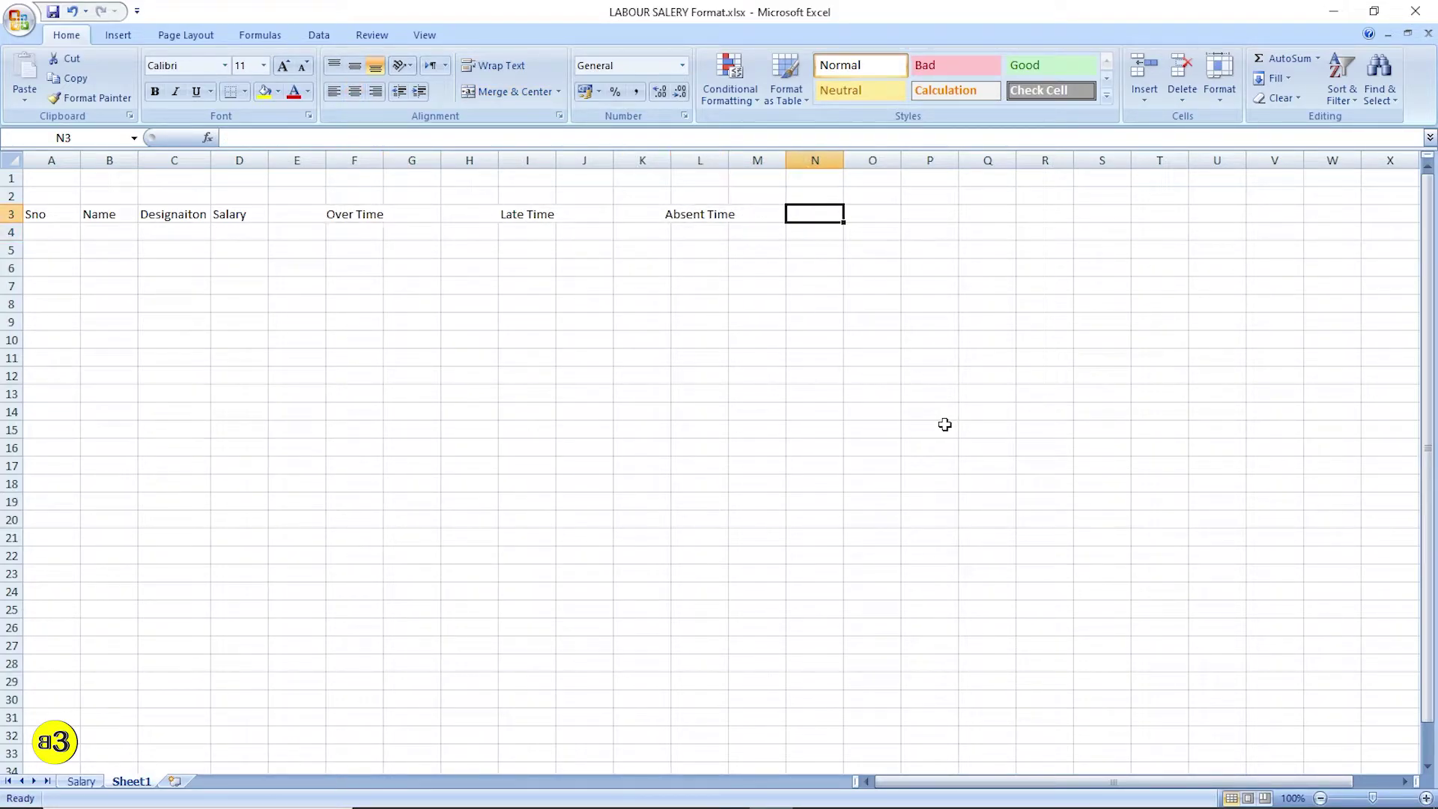
type("Advance")
key("Tab")
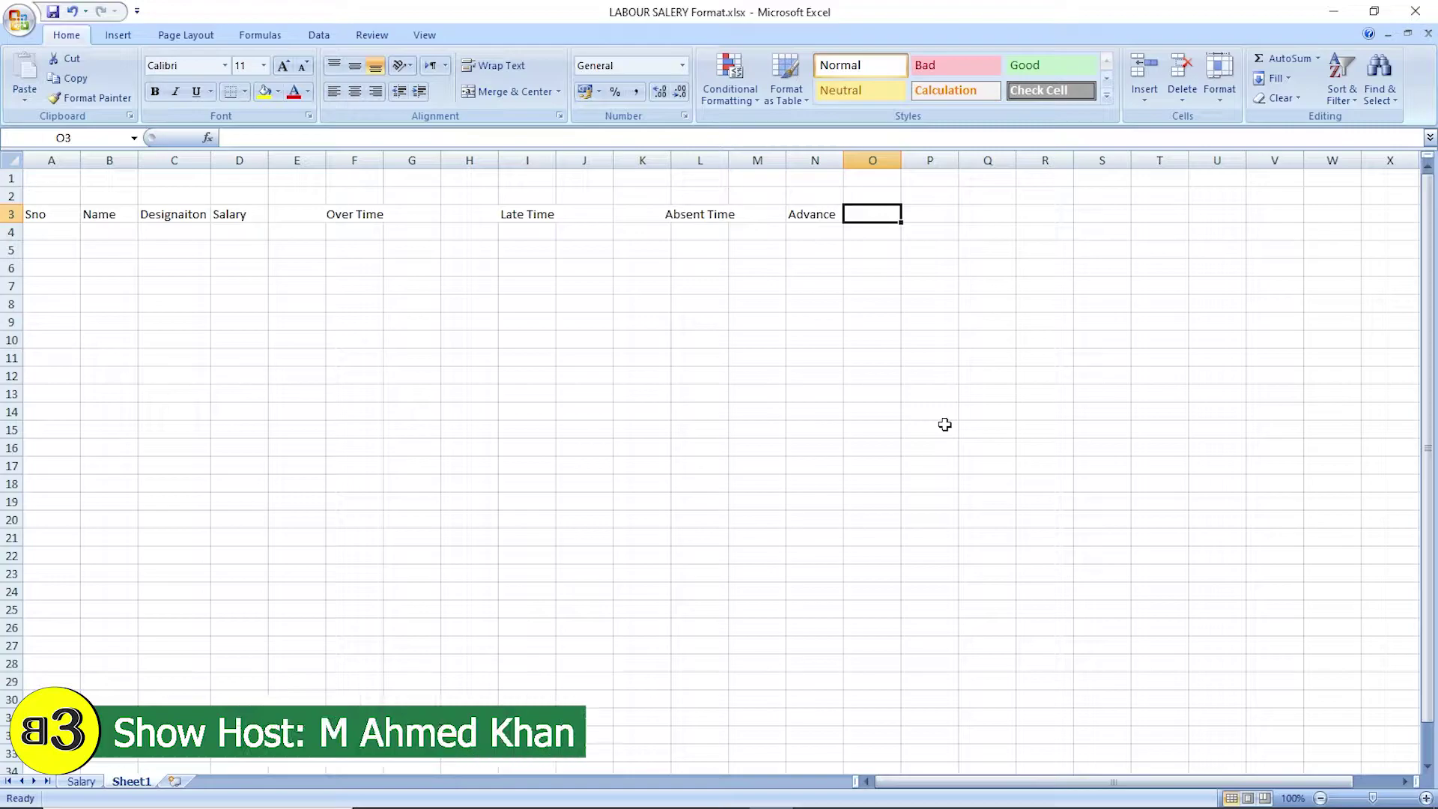
type("Add")
key("Tab")
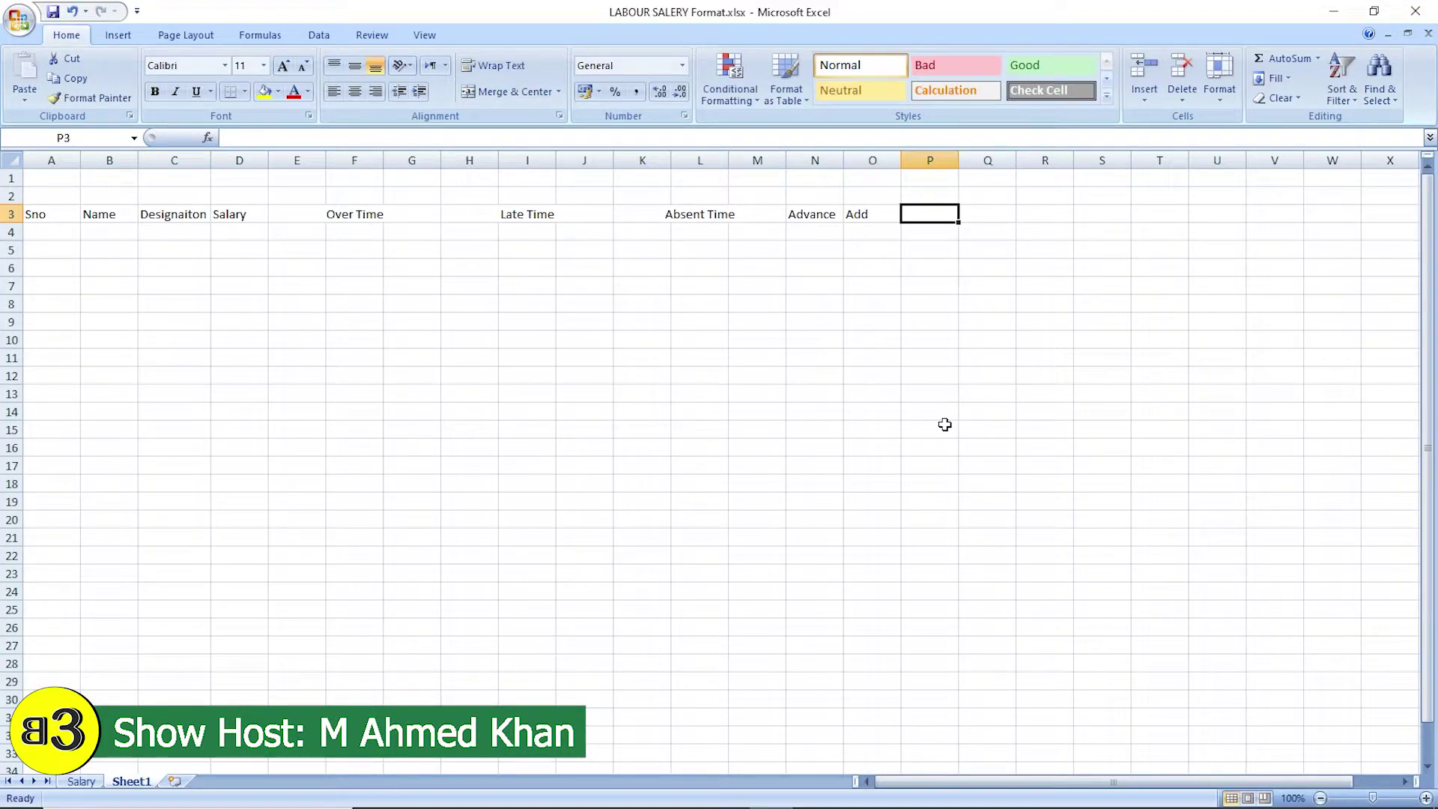
Step: On the Salary sheet, enter 5 in P5 under Add and inspect the total formula in Q5
left_click(79, 781)
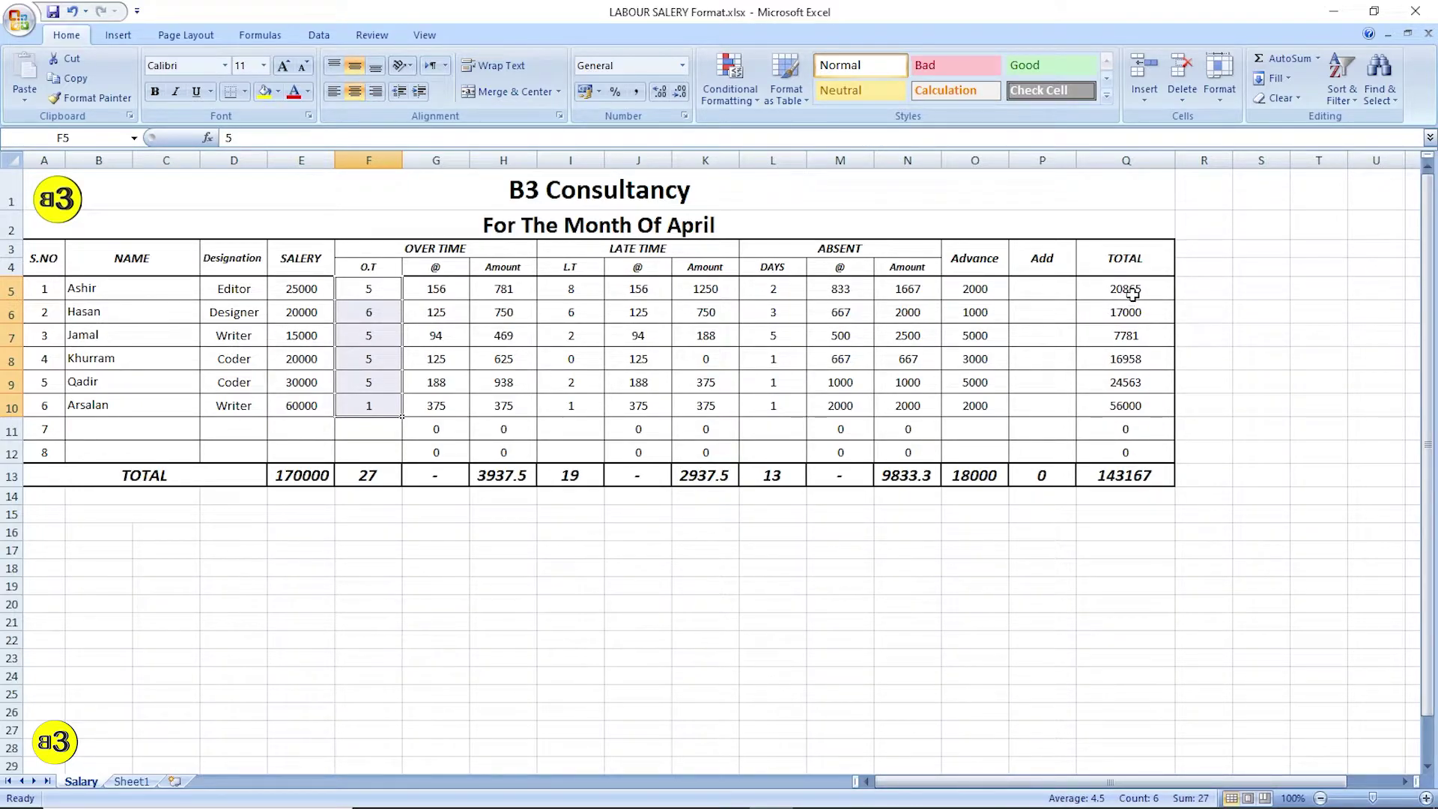
left_click(1055, 290)
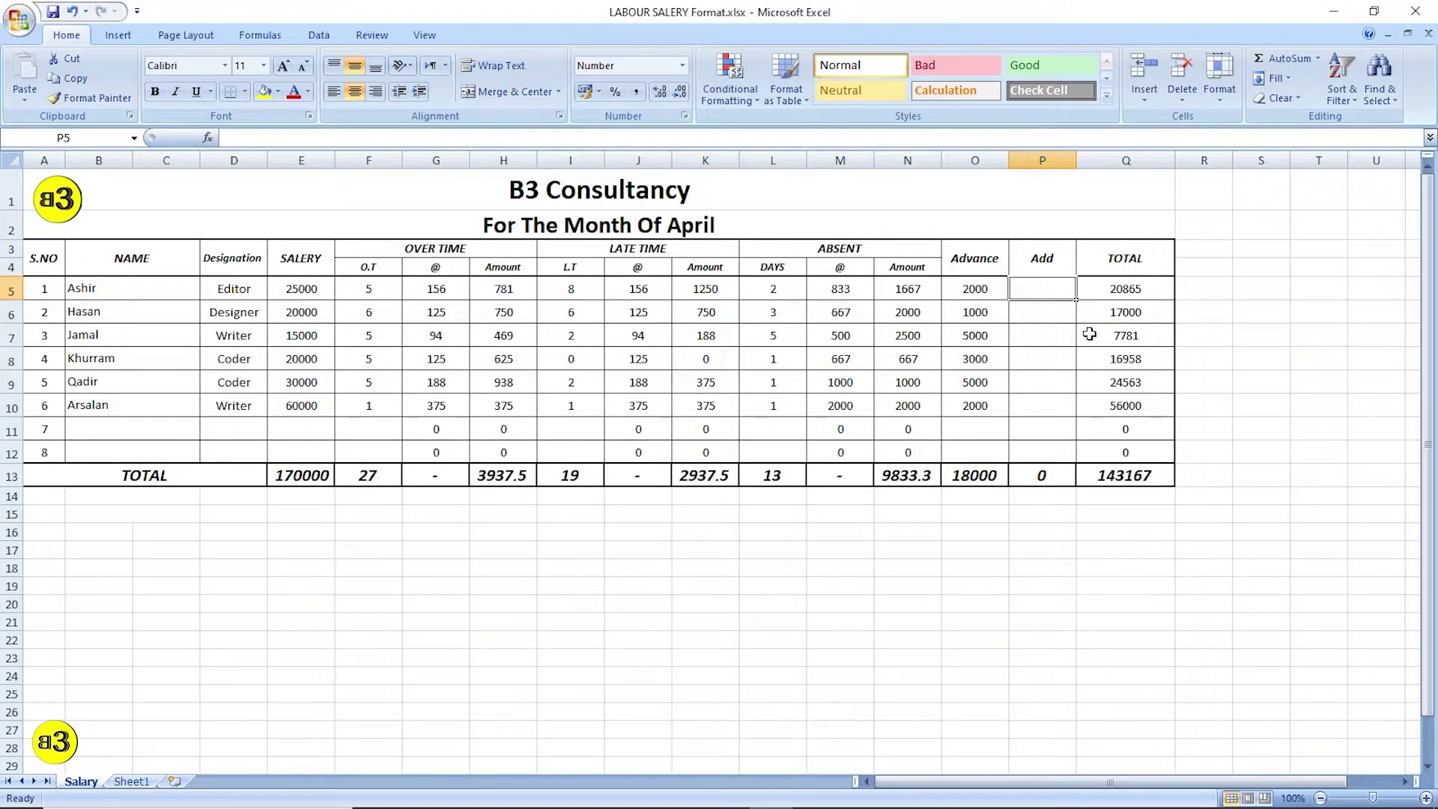
type("5")
key("Return")
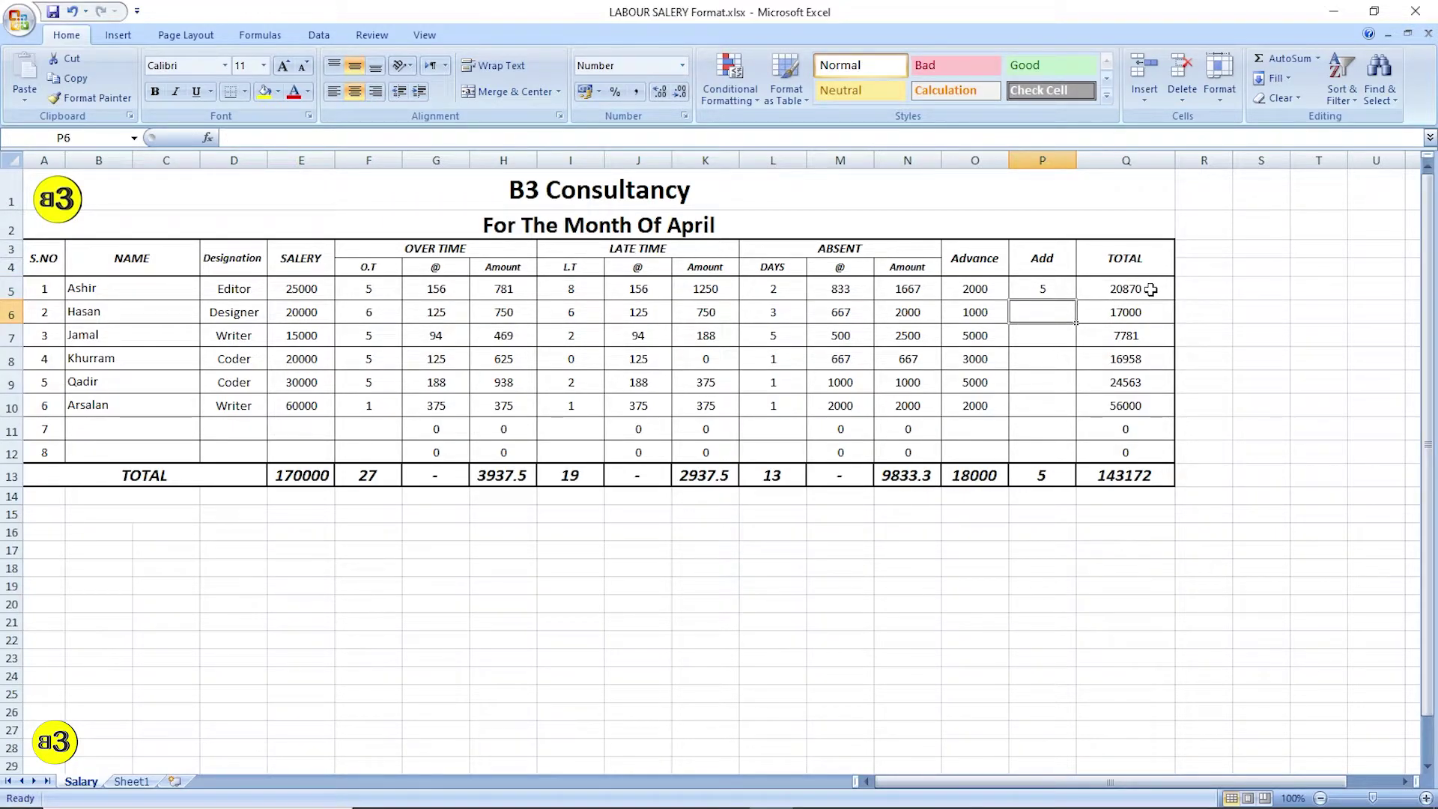
left_click(1110, 289)
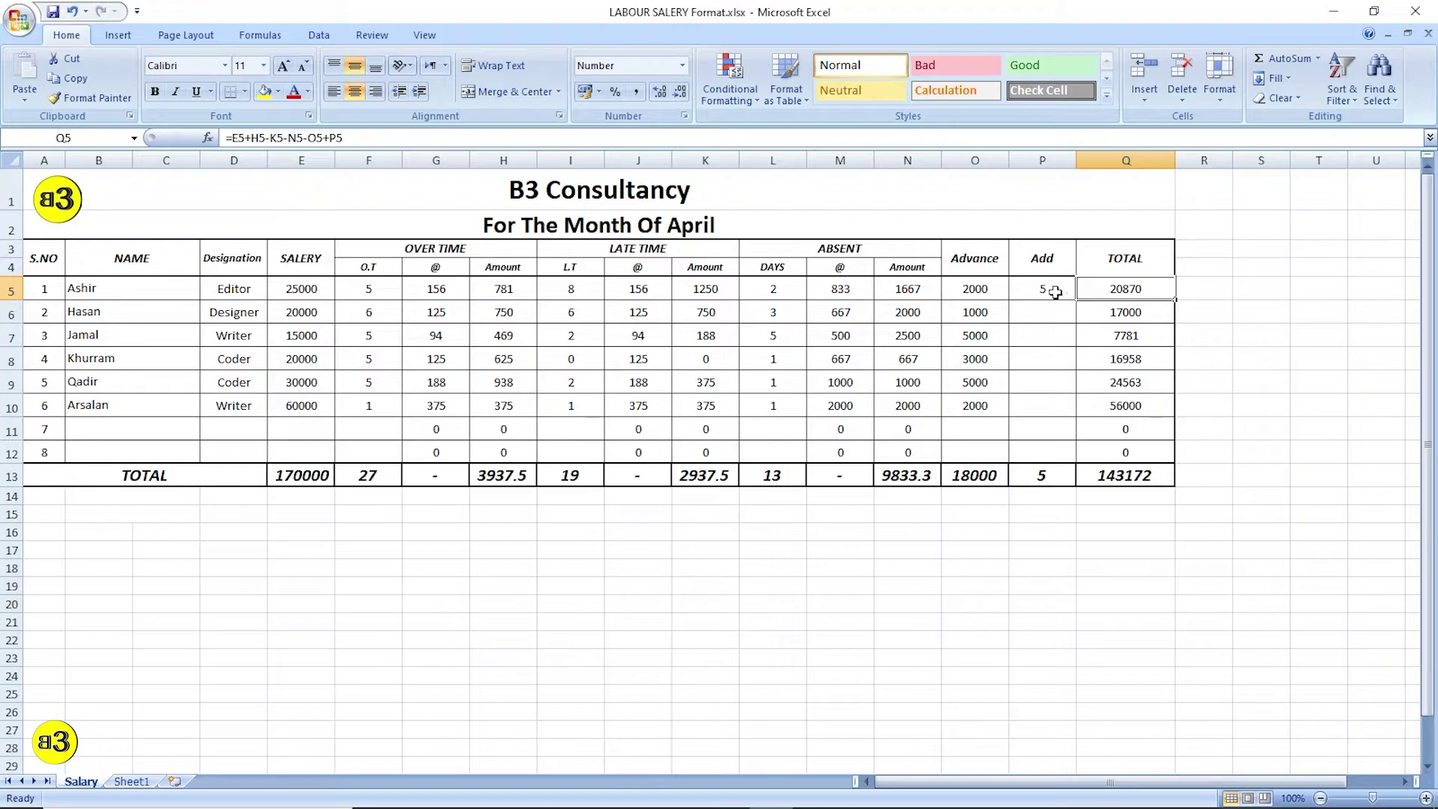
left_click_drag(1047, 289, 1057, 404)
Step: Return to Sheet1 and enter the heading Total in P3
left_click(134, 782)
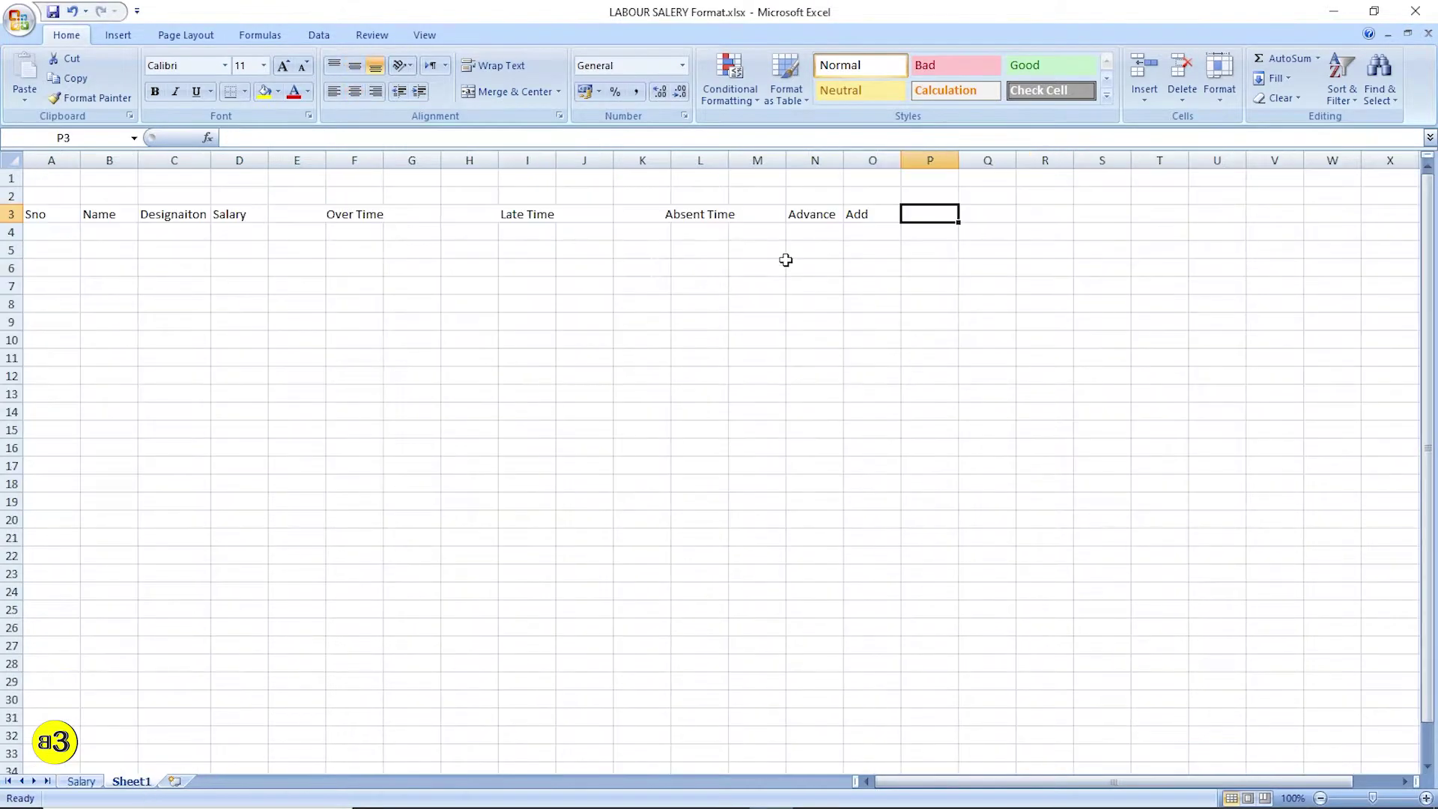
left_click(862, 213)
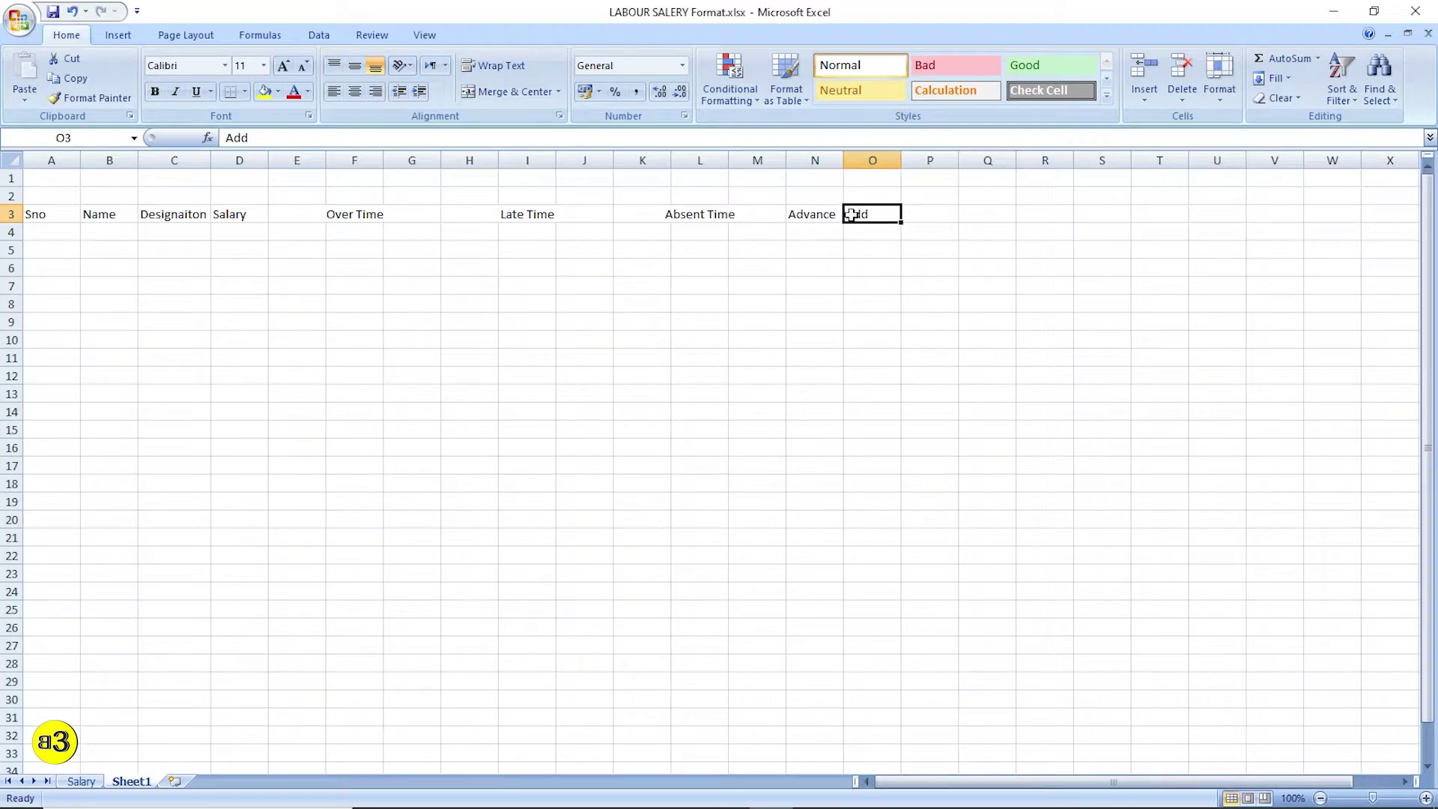
left_click(937, 215)
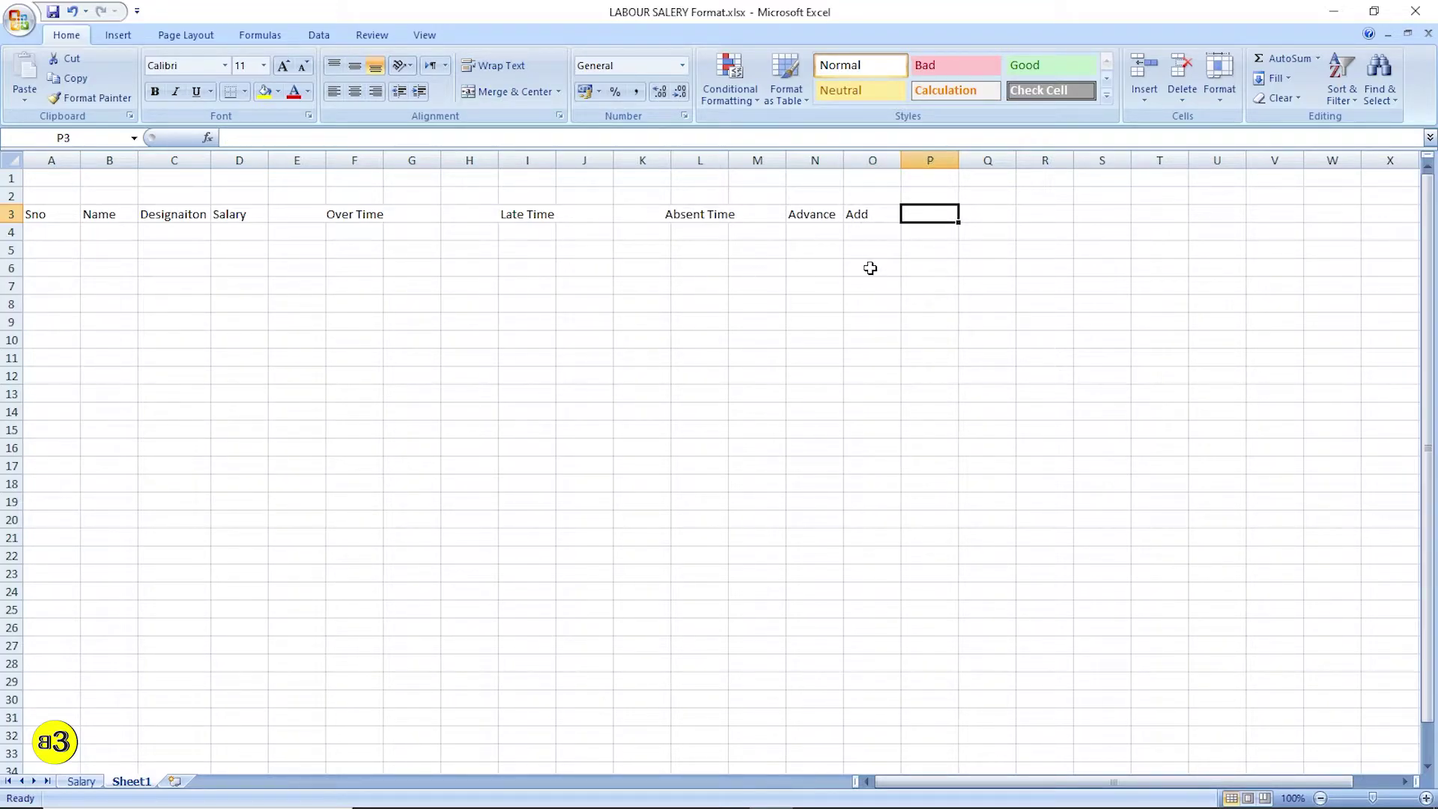
type("Total")
key("Return")
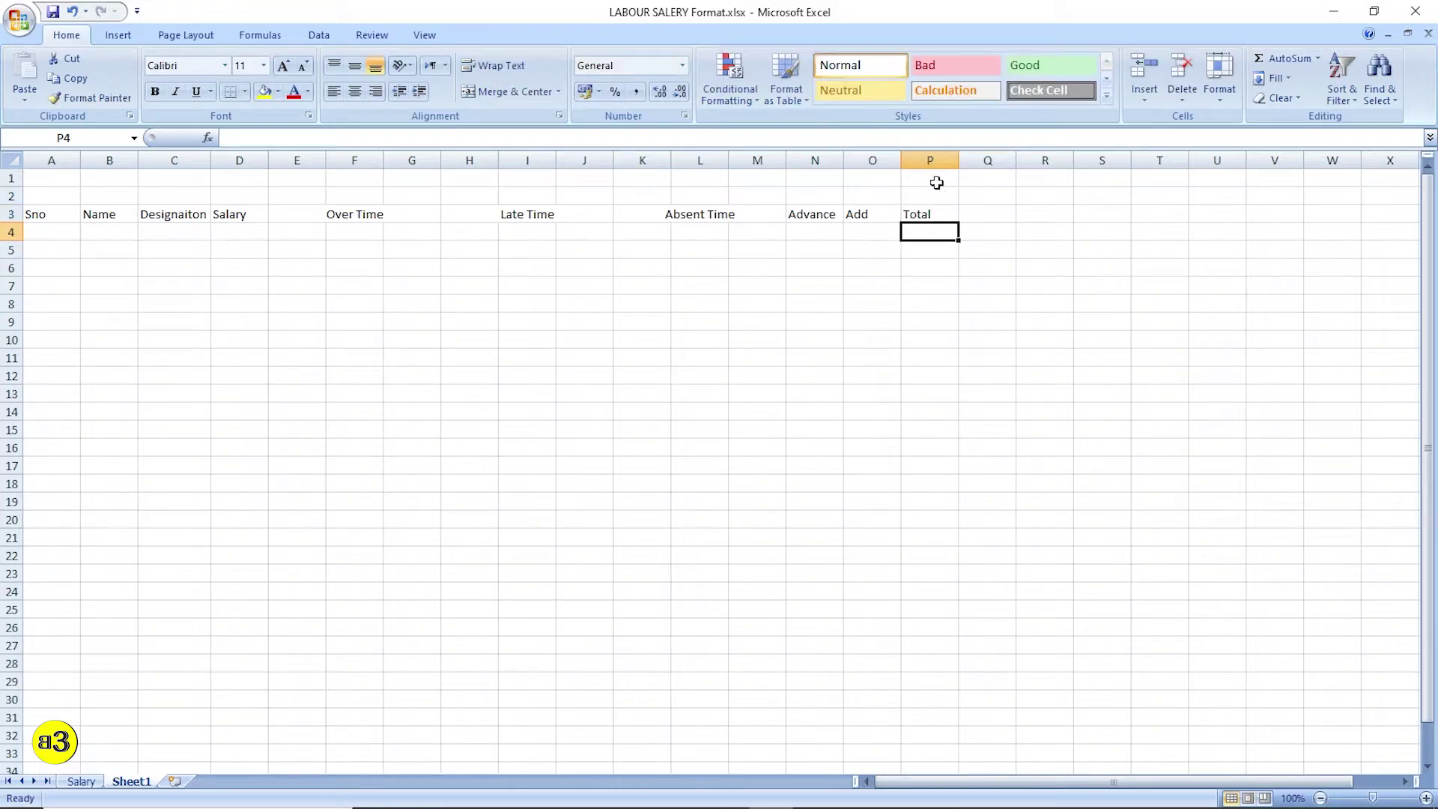
Step: Centre the headings in A3:P3 horizontally and vertically
left_click_drag(55, 213, 926, 214)
left_click(355, 90)
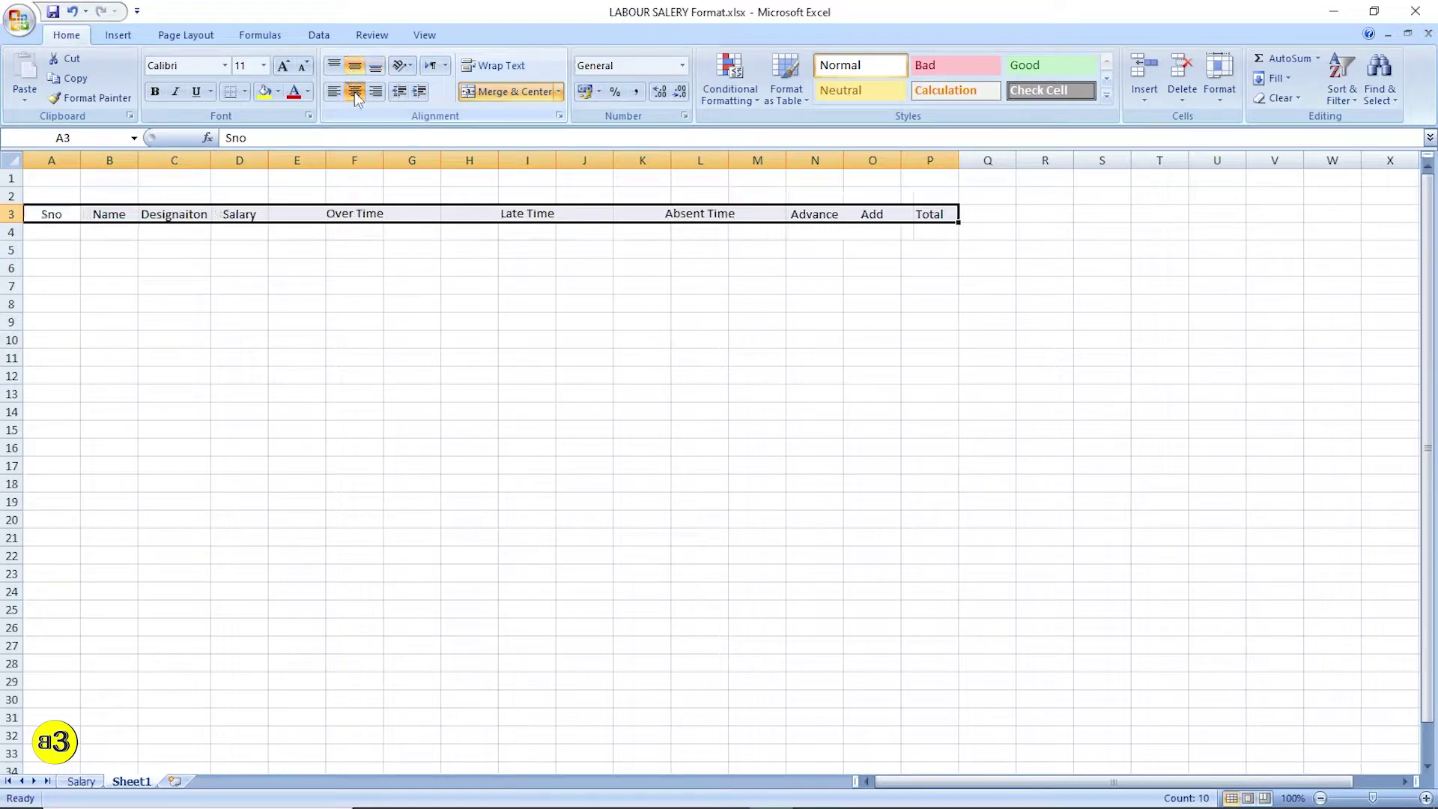
left_click(412, 304)
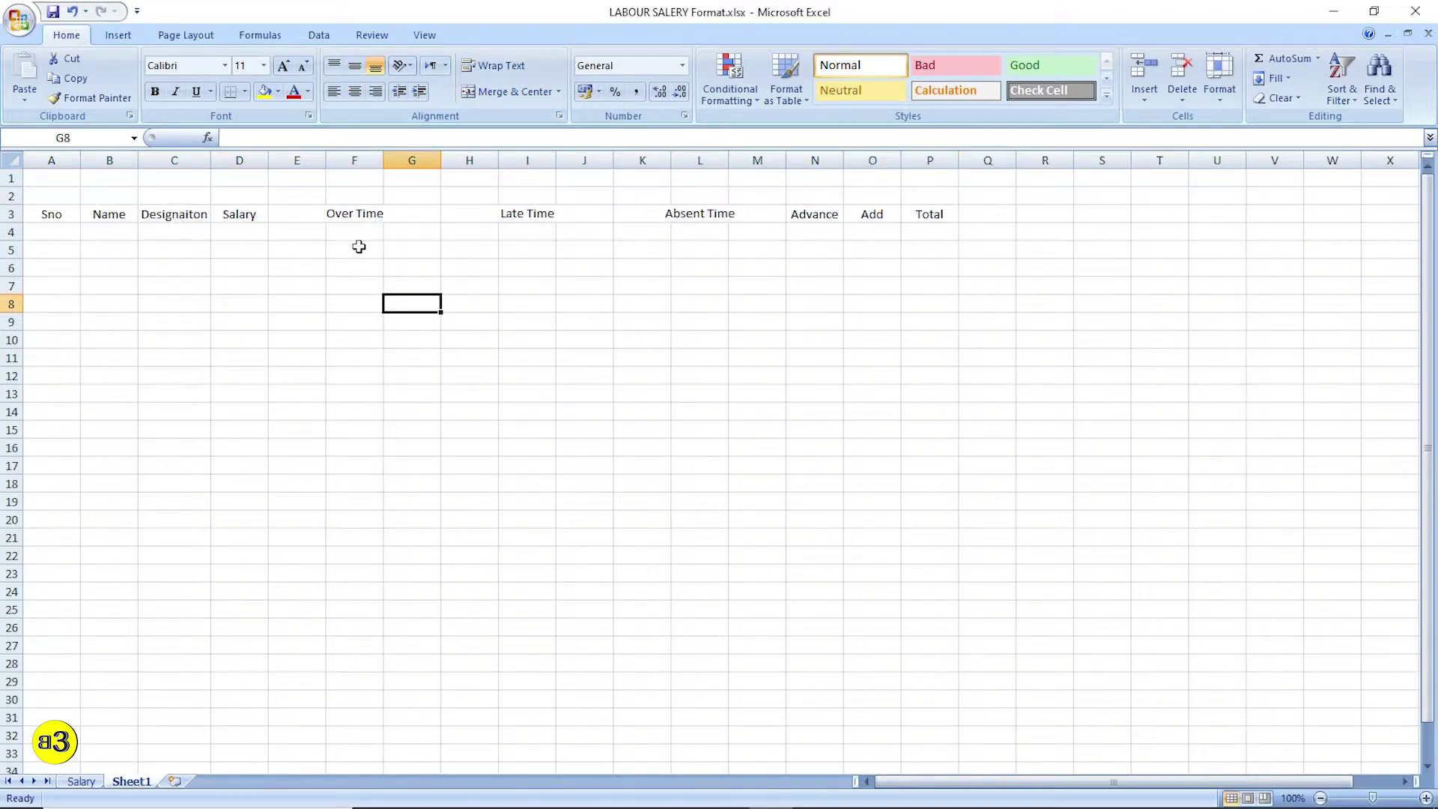
Step: Merge and centre the Sno, Name, Designaiton and Salary headings individually across rows 3 and 4
left_click(52, 217)
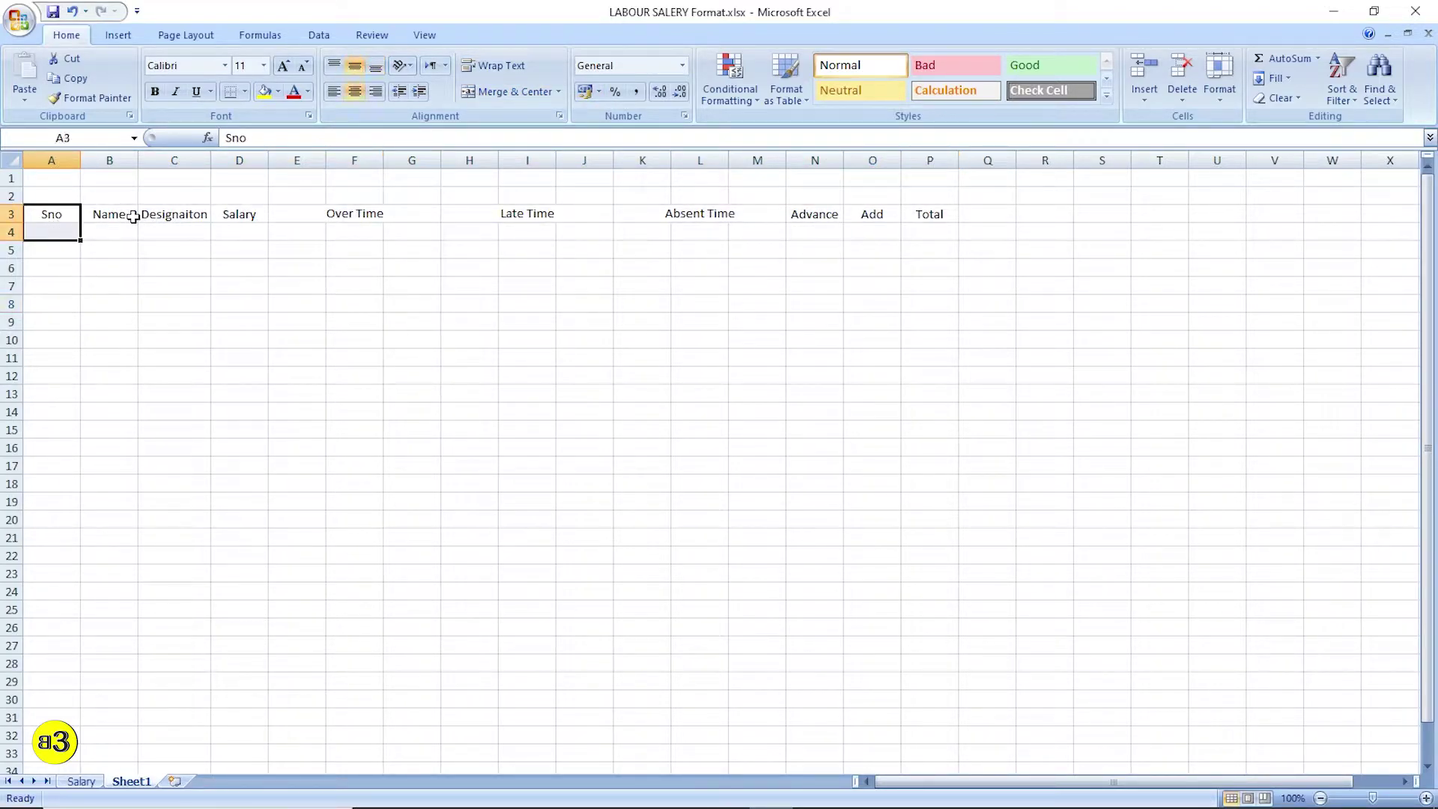
left_click(109, 215, "ctrl")
left_click(171, 215, "ctrl")
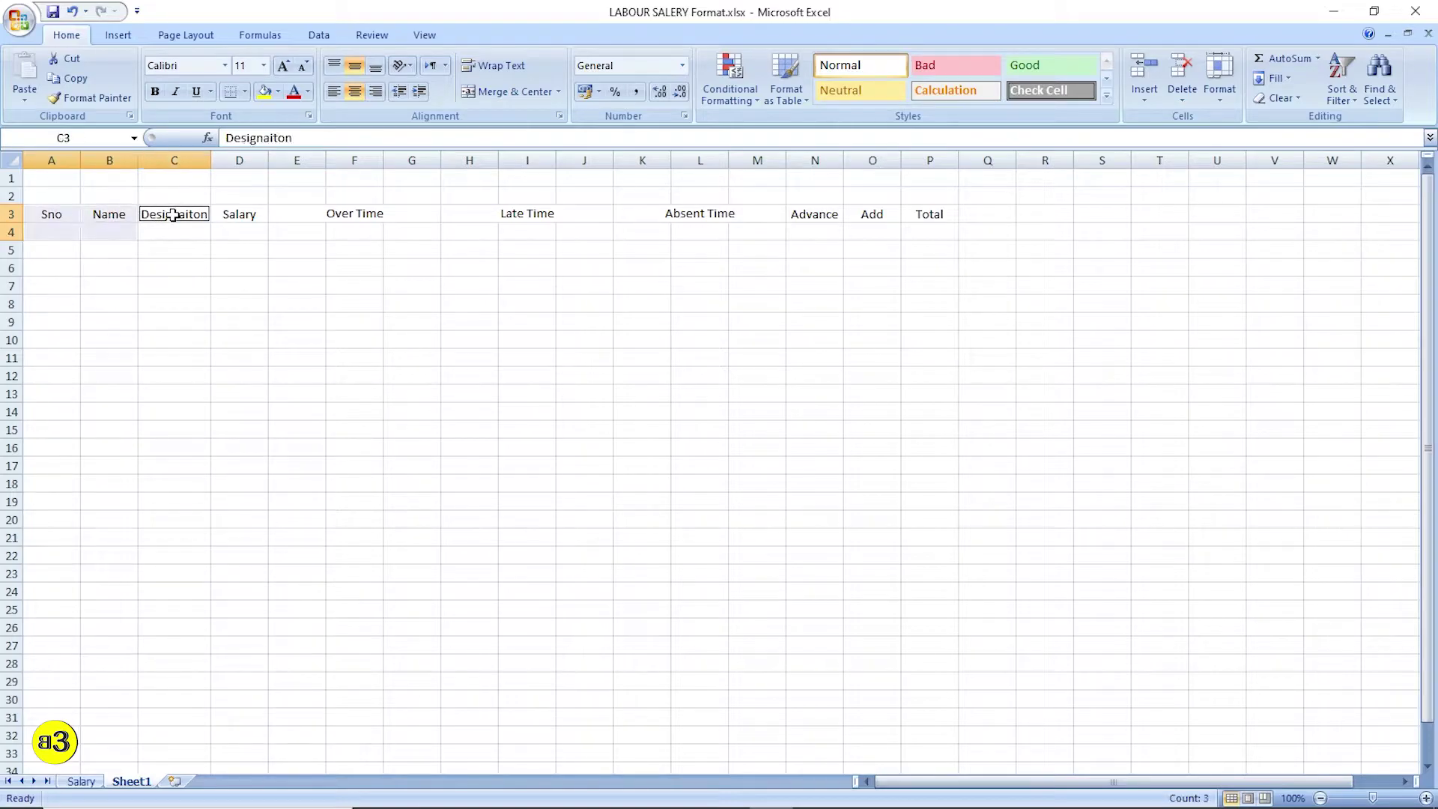
left_click(236, 216, "ctrl")
left_click(510, 92)
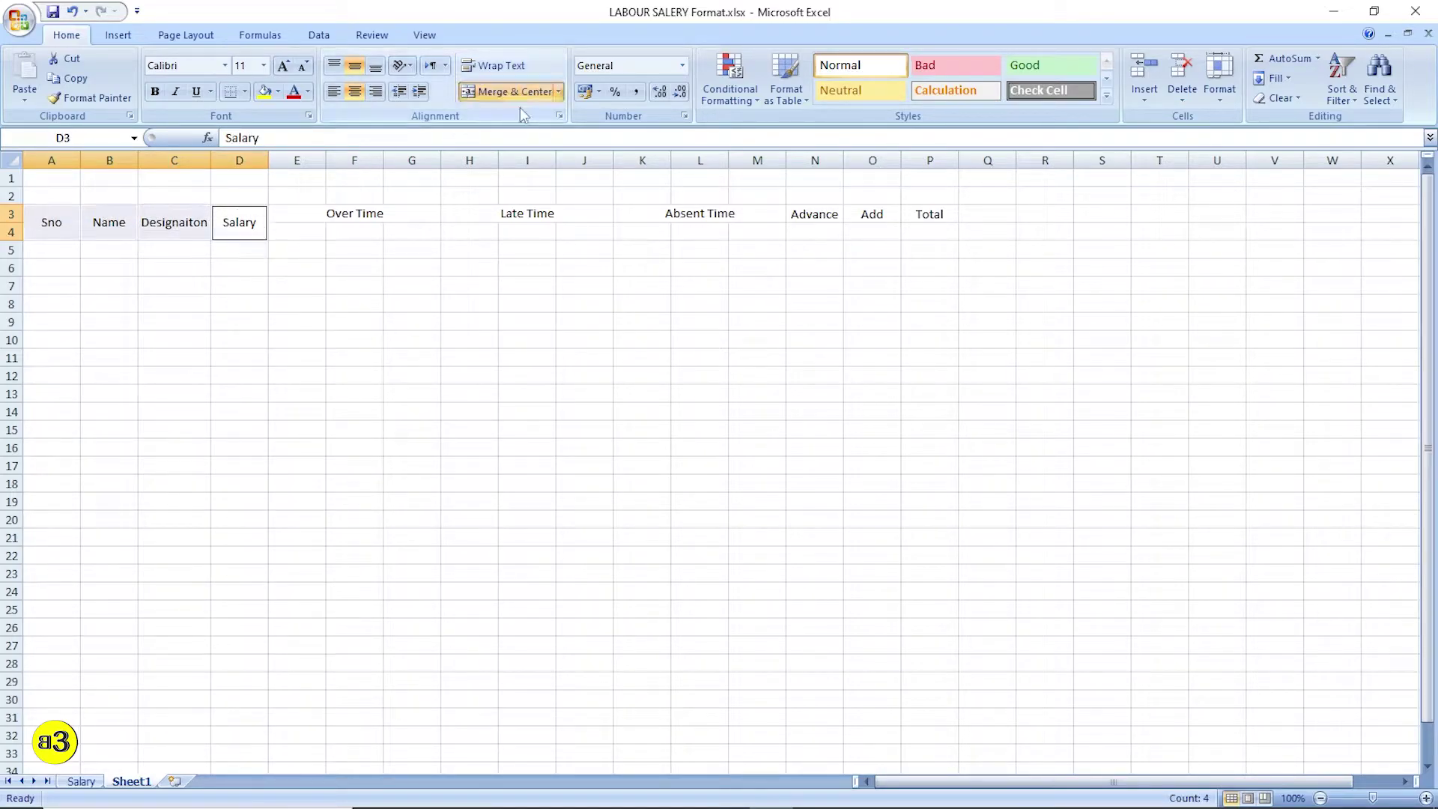
left_click(262, 303)
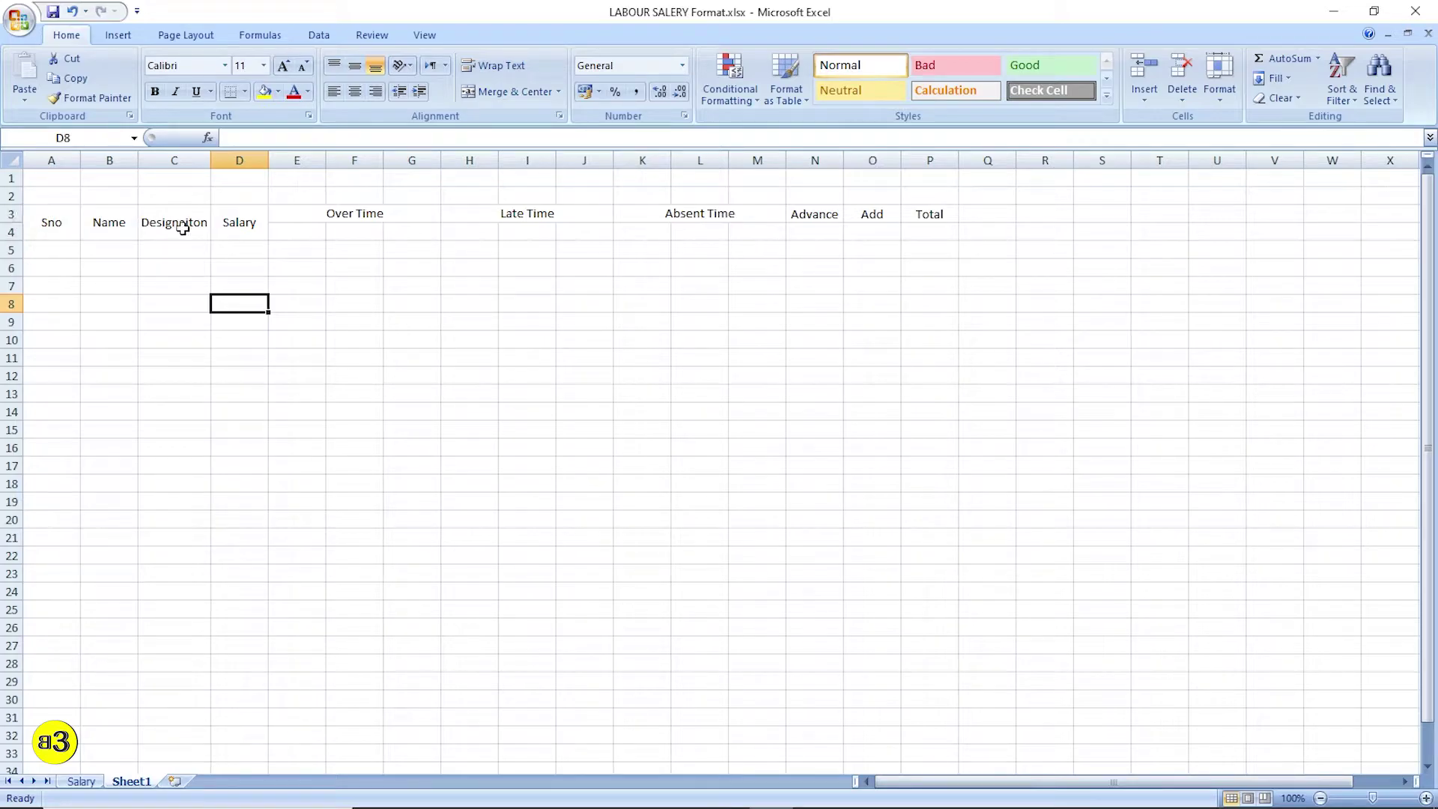
Step: Enter the Over Time subheadings O.T, @ and Amount in E4:G4, consulting the Salary sheet for the wording
left_click(309, 233)
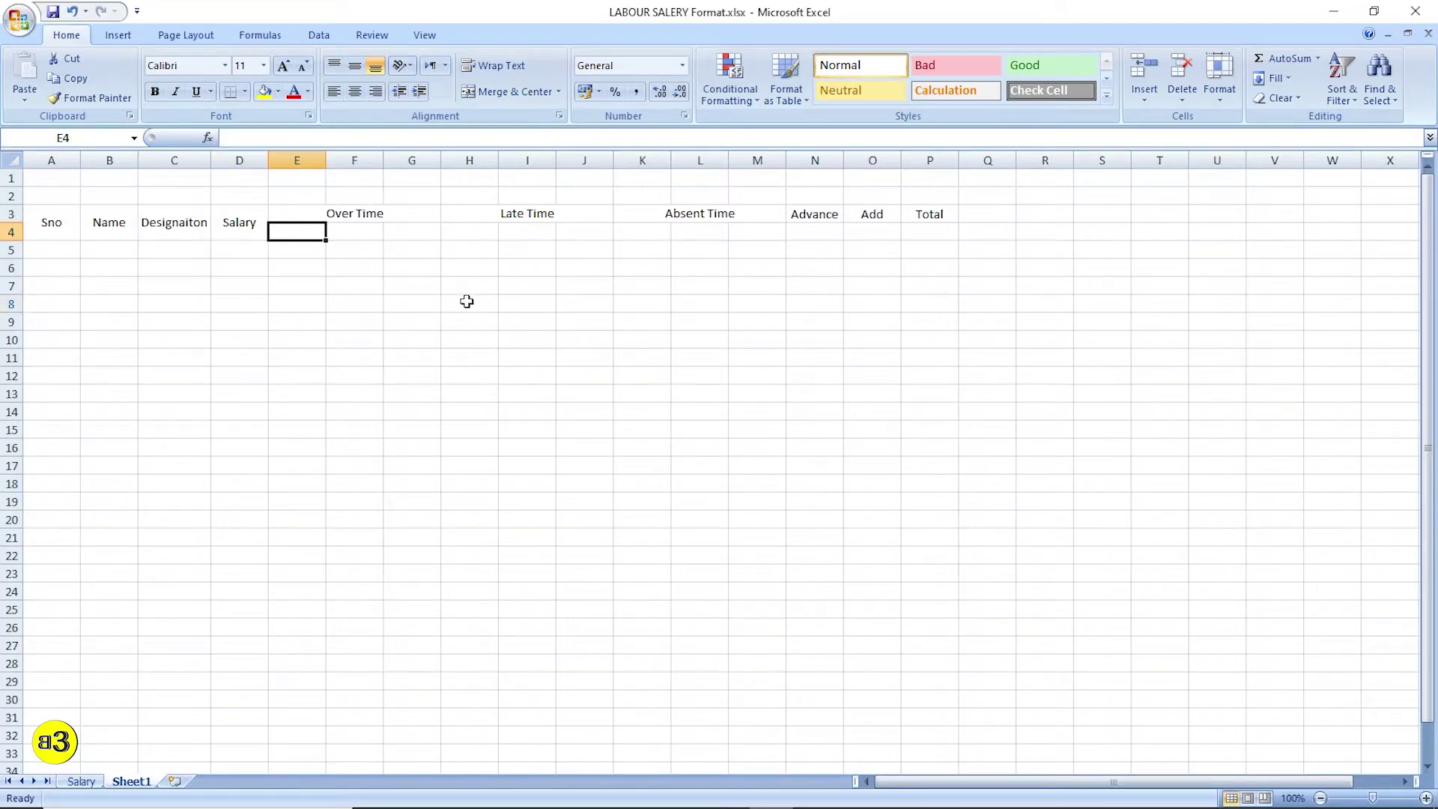
type("O")
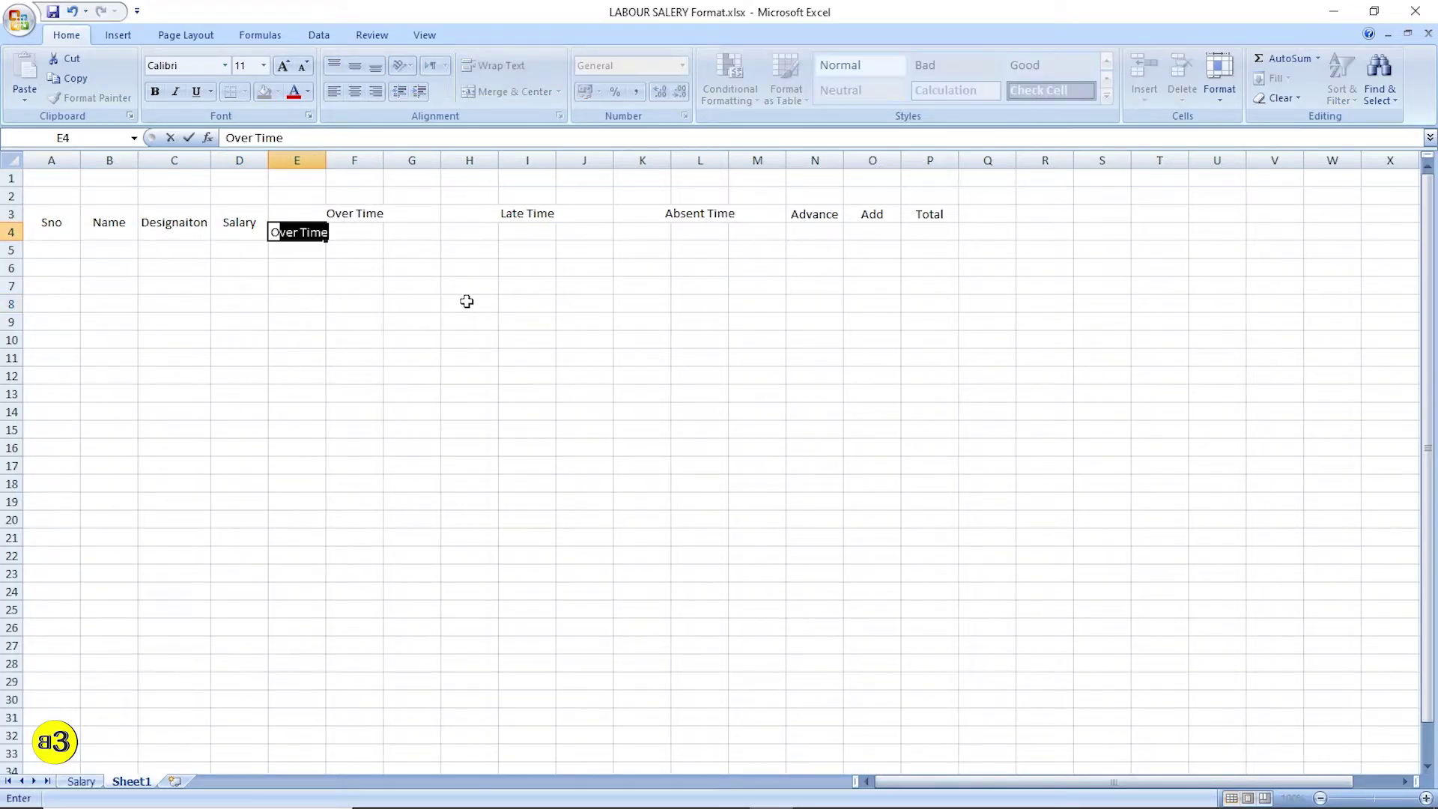
type(".T")
key("Left")
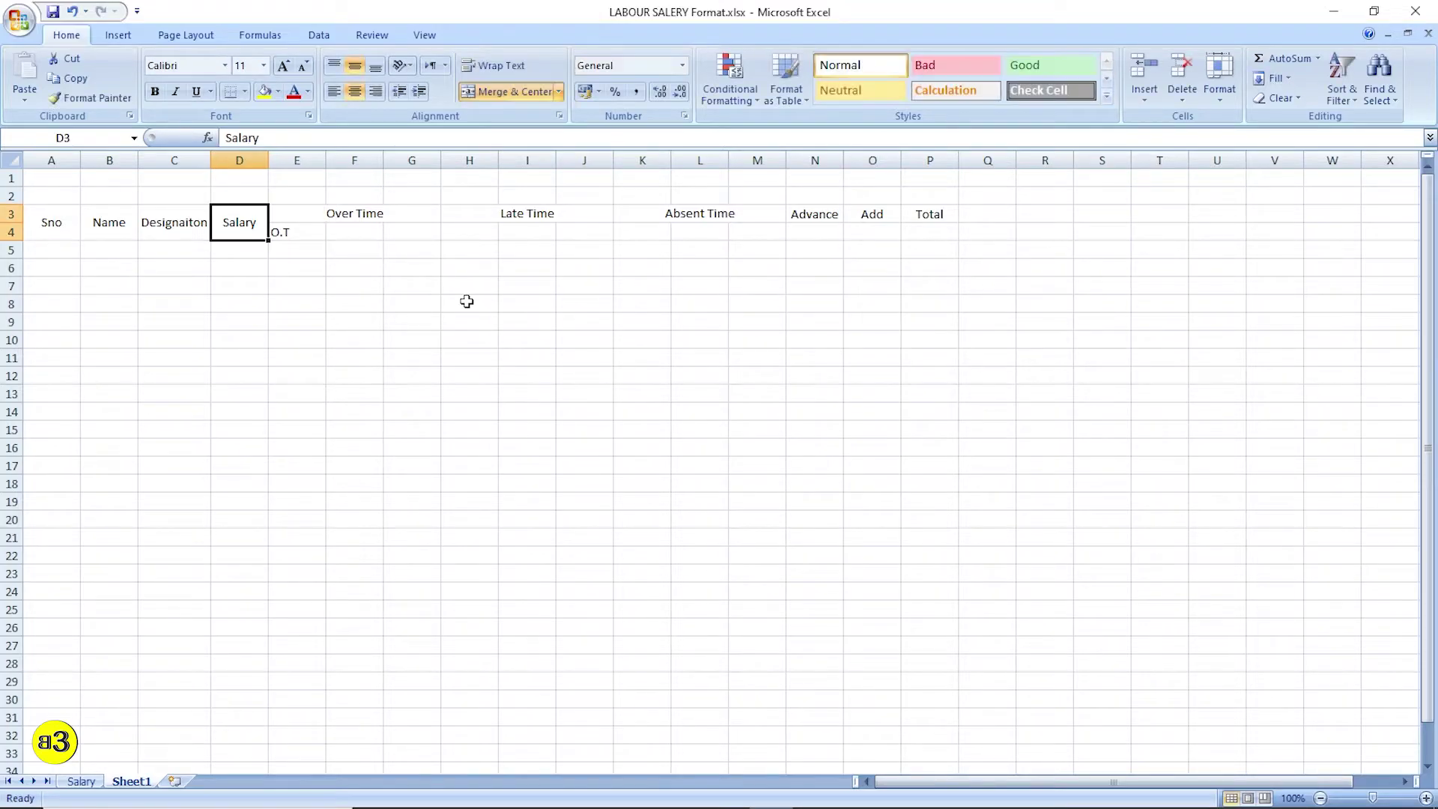
key("Right")
key("Right")
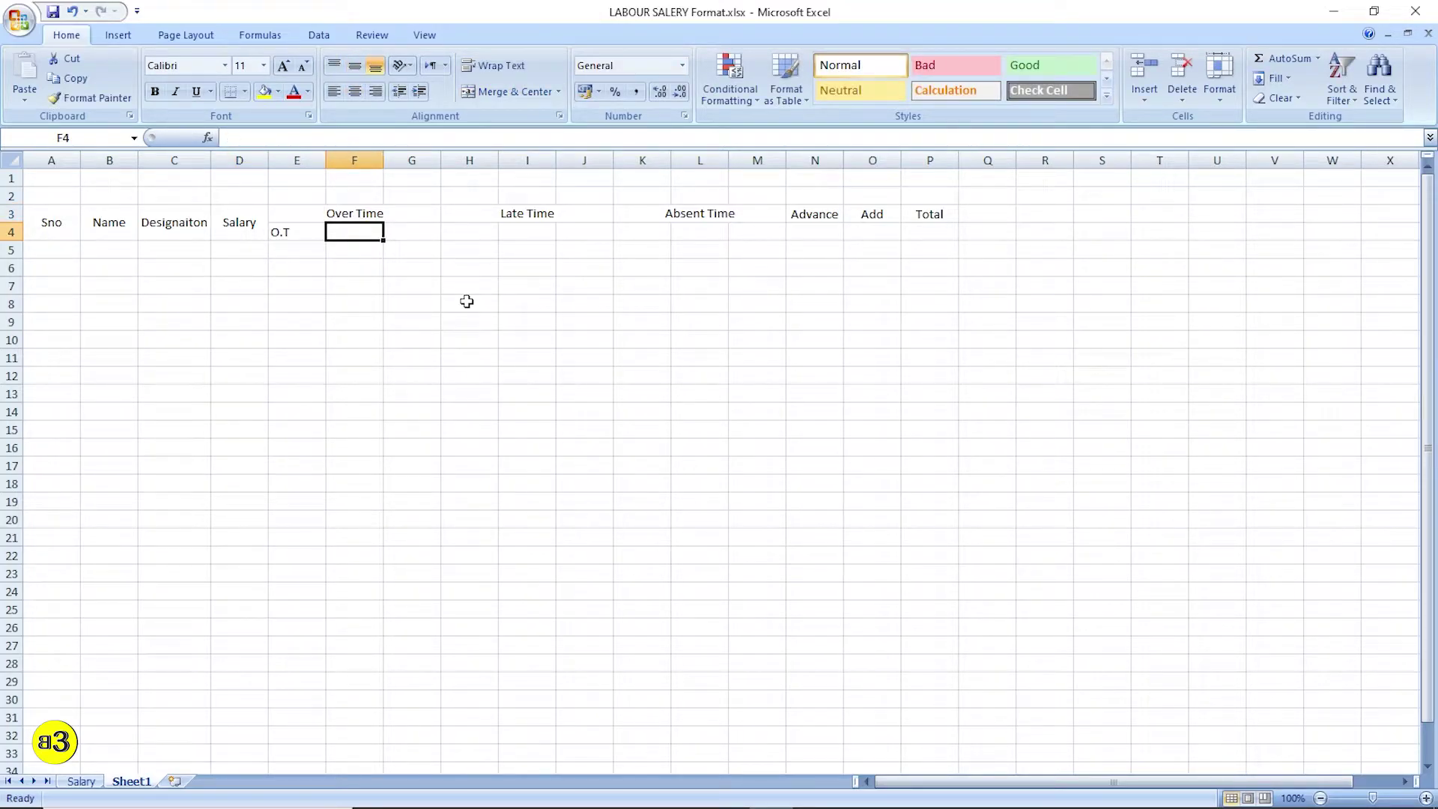
type("@")
key("Right")
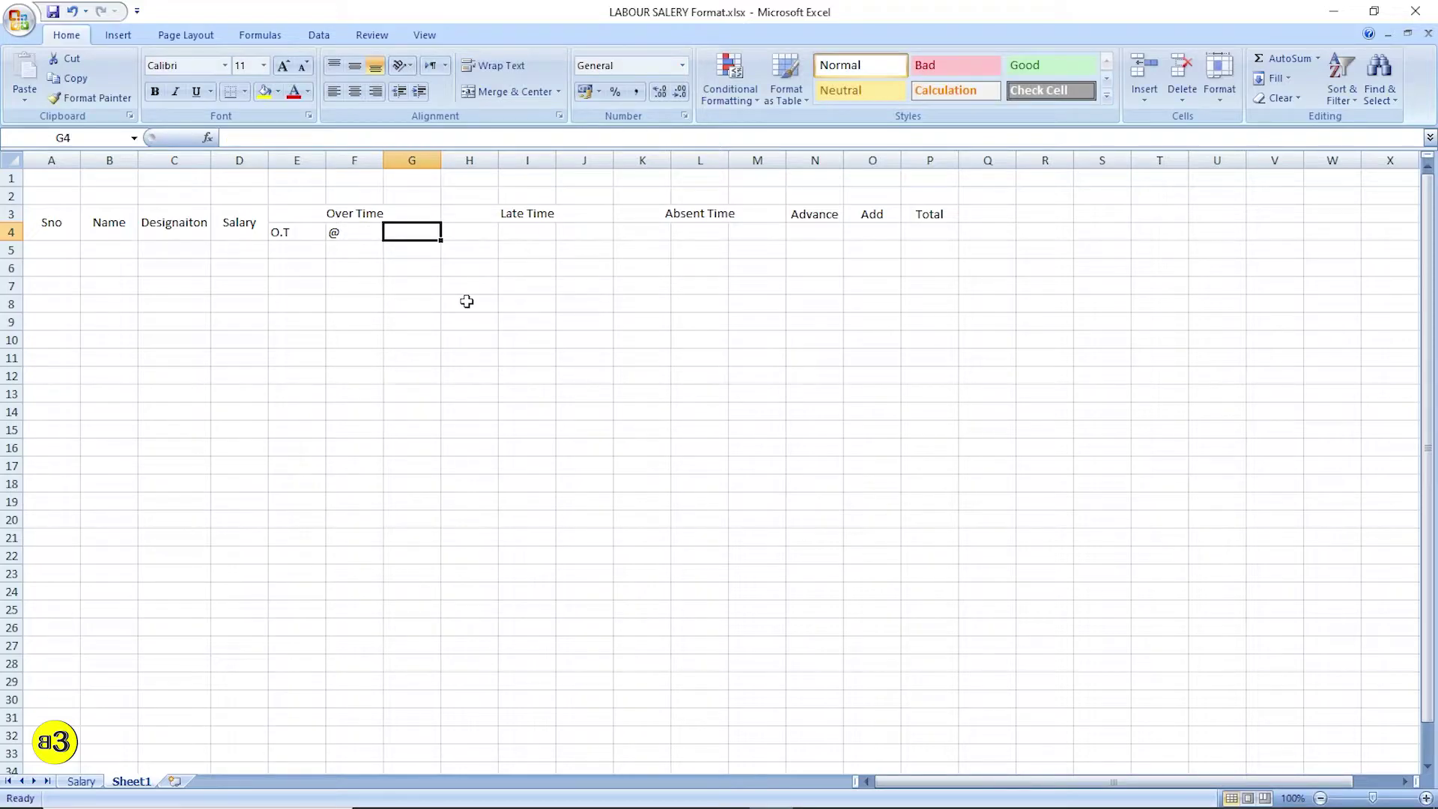
left_click(81, 781)
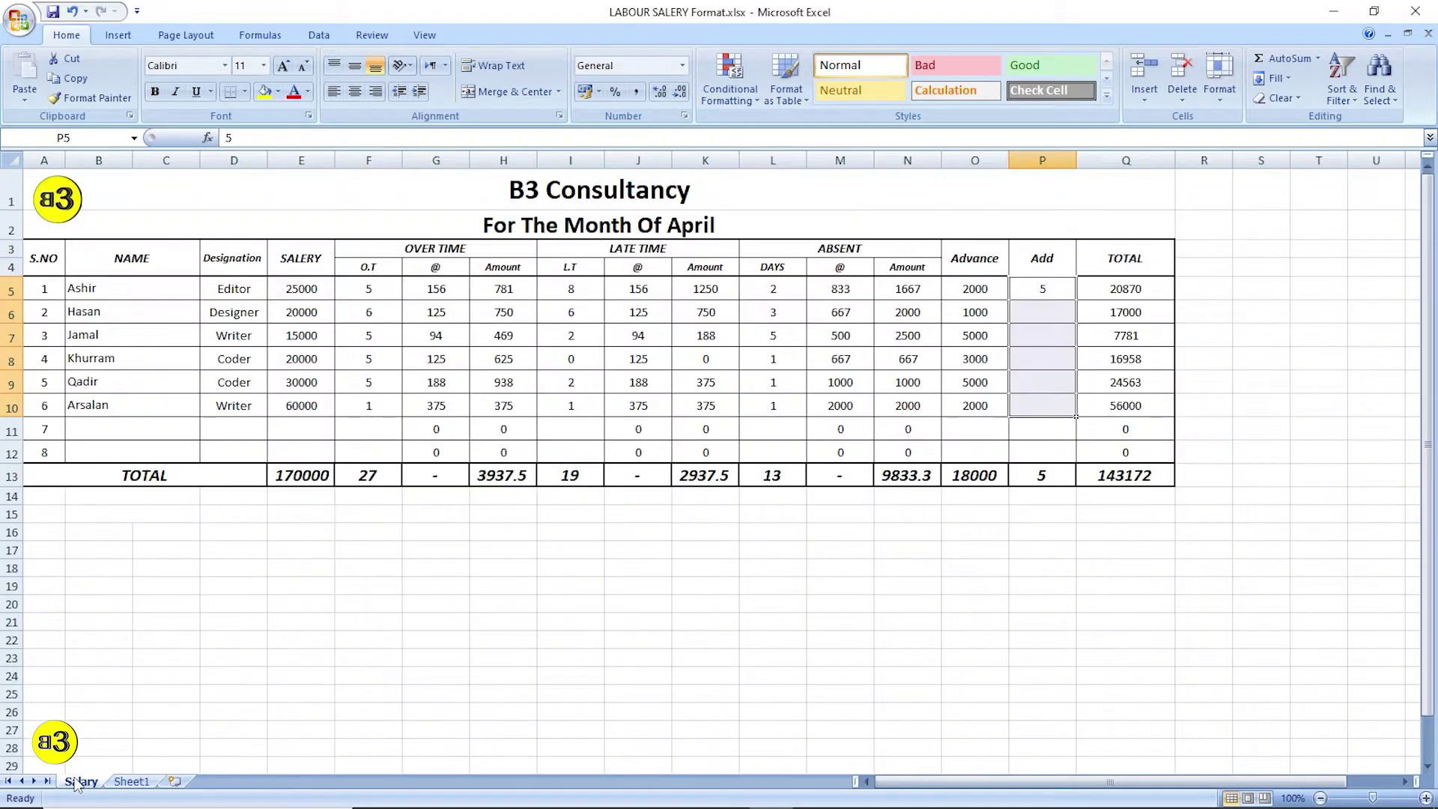
left_click(131, 781)
type("A")
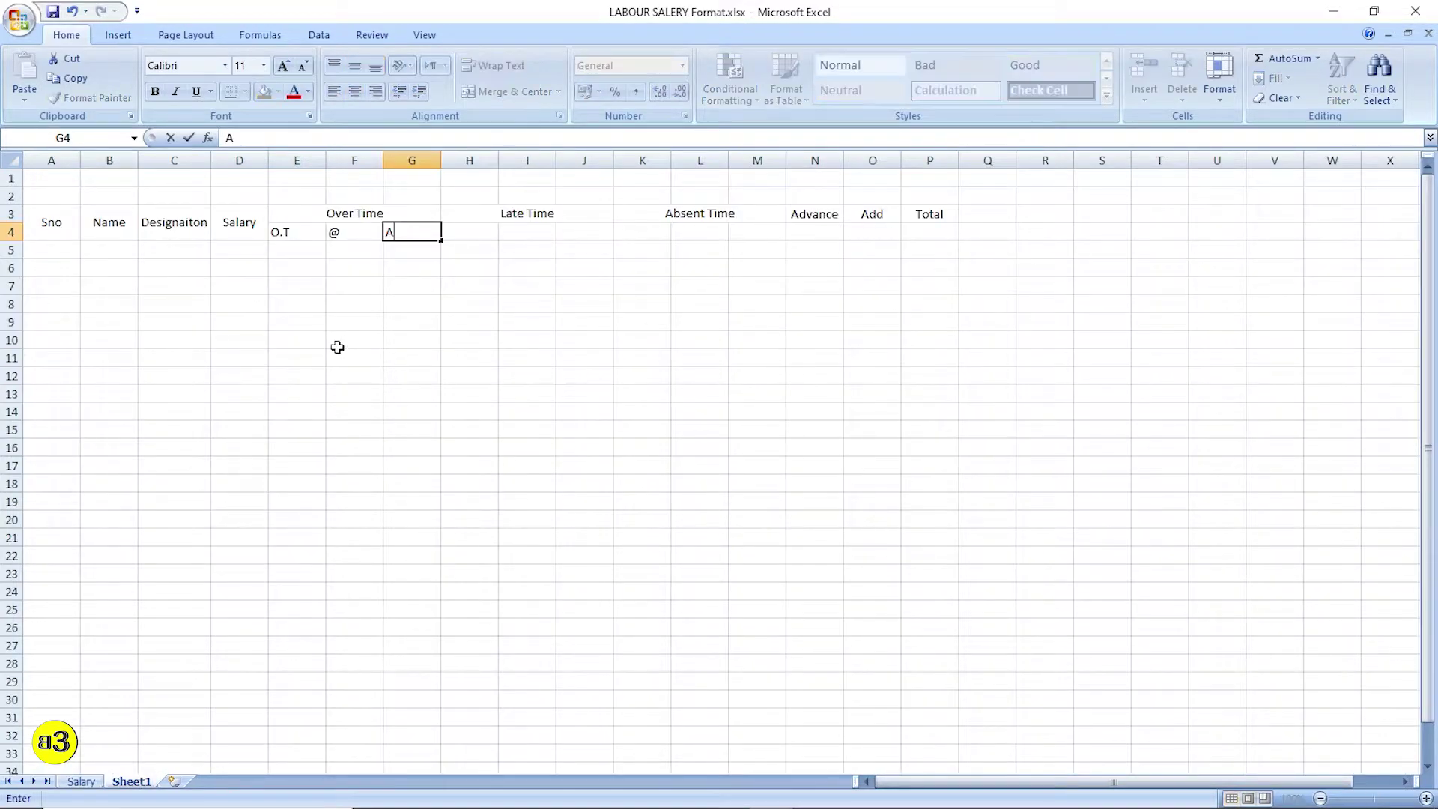
type("mount")
key("Return")
Step: Copy the subheadings in E4:G4 to H4:J4 under Late Time and K4:M4 under Absent Time
key("Up")
key("Left")
key("Left")
key("shift+Right")
key("shift+Right")
key("ctrl+c")
key("Right")
key("Right")
key("Right")
key("ctrl+v")
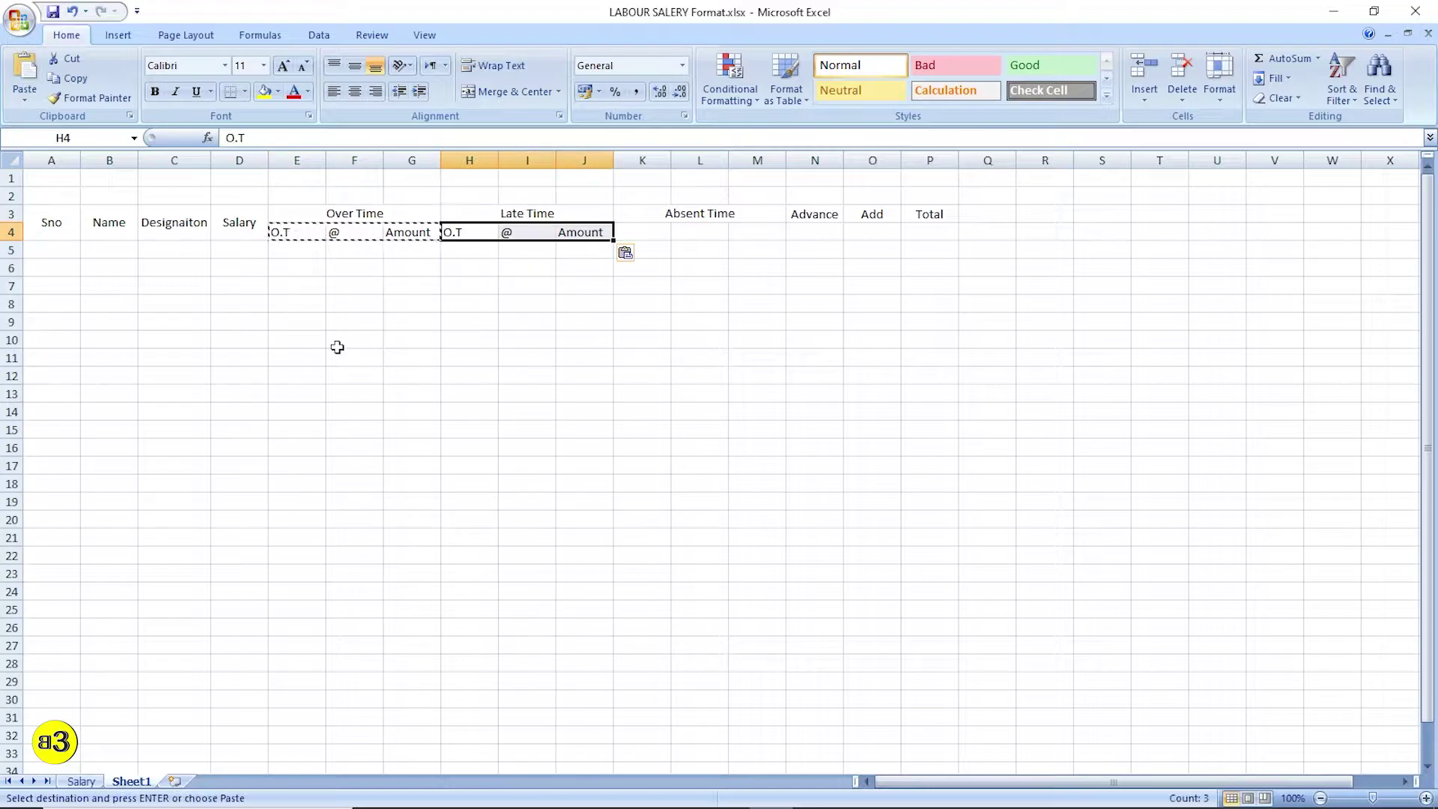
key("Right")
key("Right")
key("Right")
key("ctrl+v")
Step: Change the first Late Time subheading in H4 to L.T
key("Left")
key("Left")
key("Left")
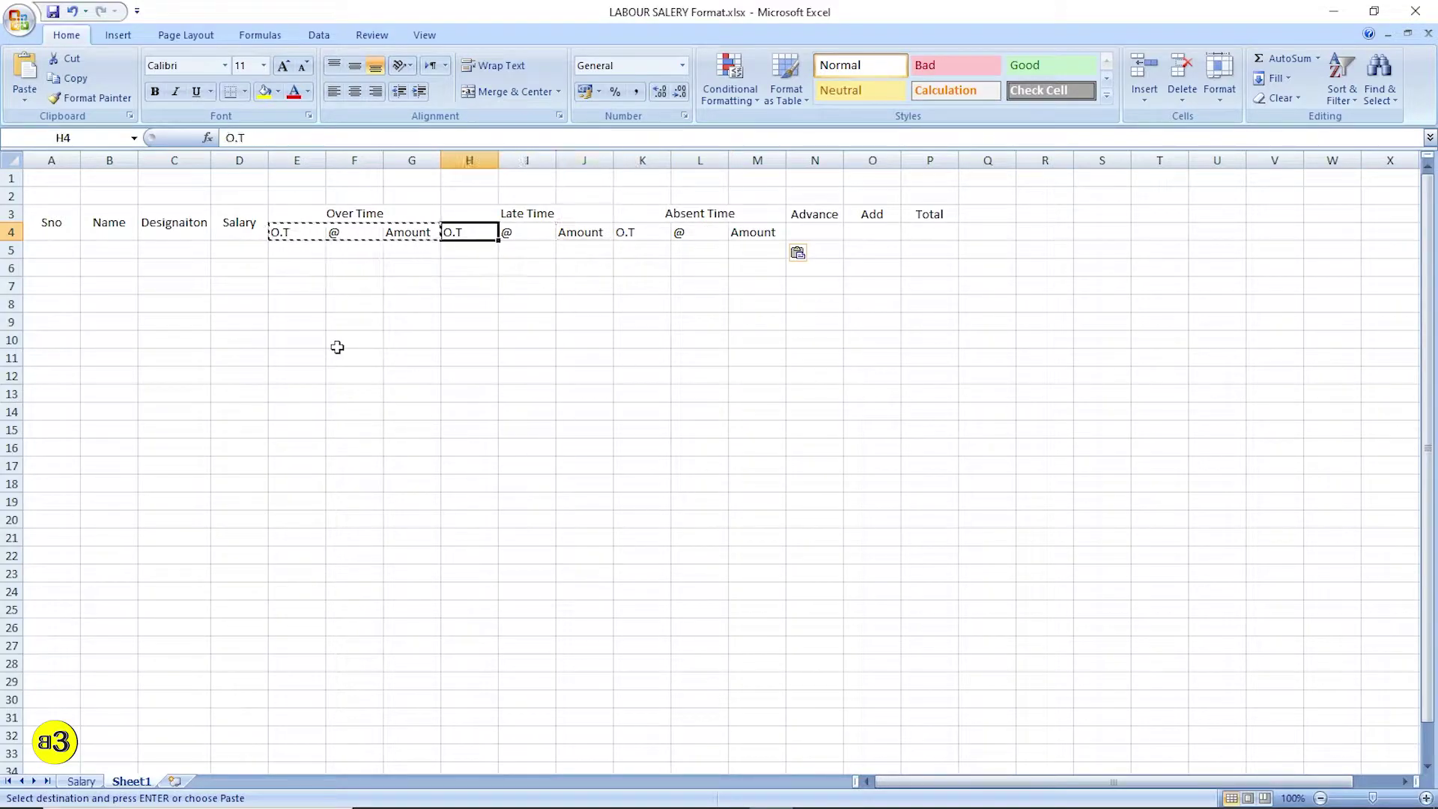
key("Escape")
type("L.T")
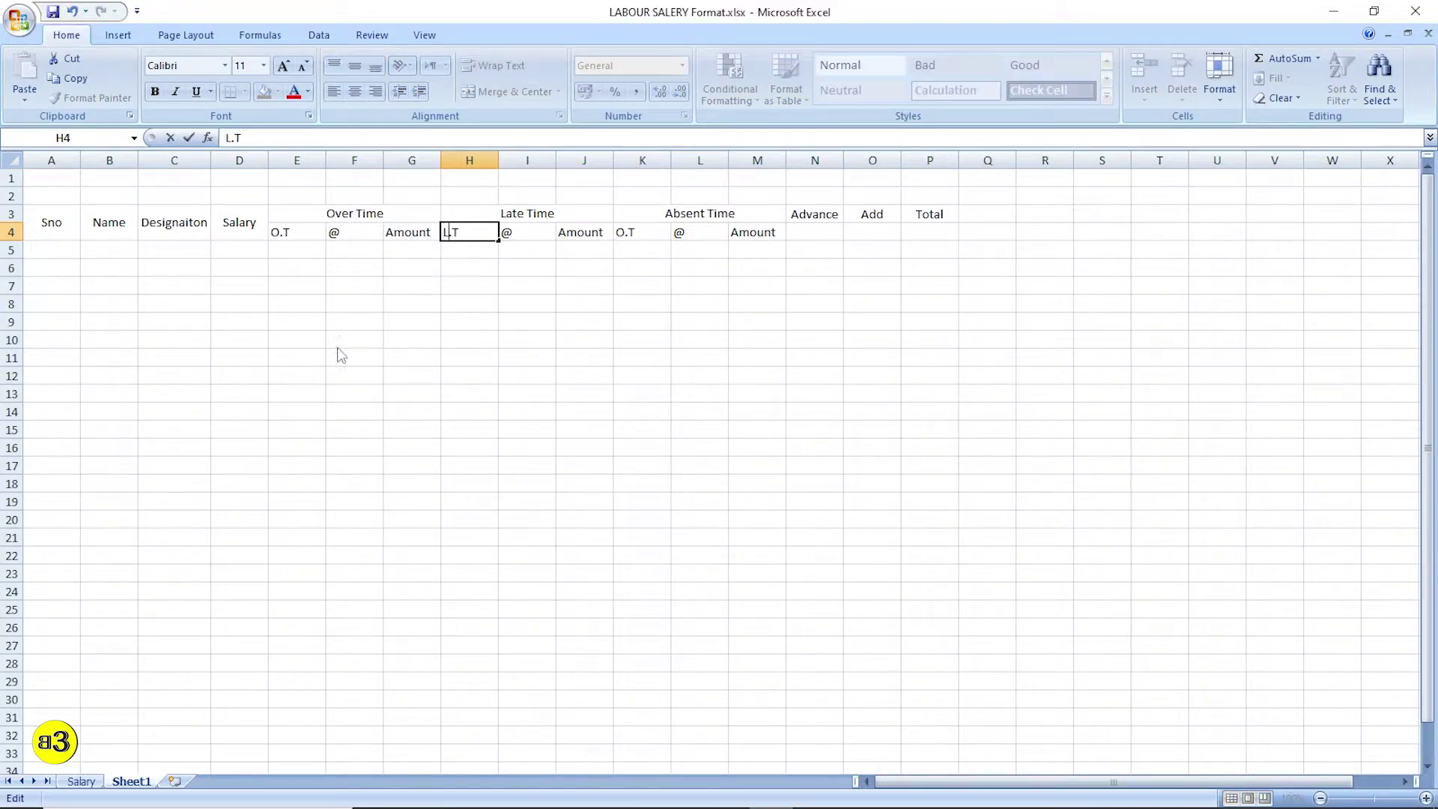
key("Right")
Step: Consult the Salary sheet and change the first Absent Time subheading in K4 of Sheet1 to Days
key("Right")
key("Right")
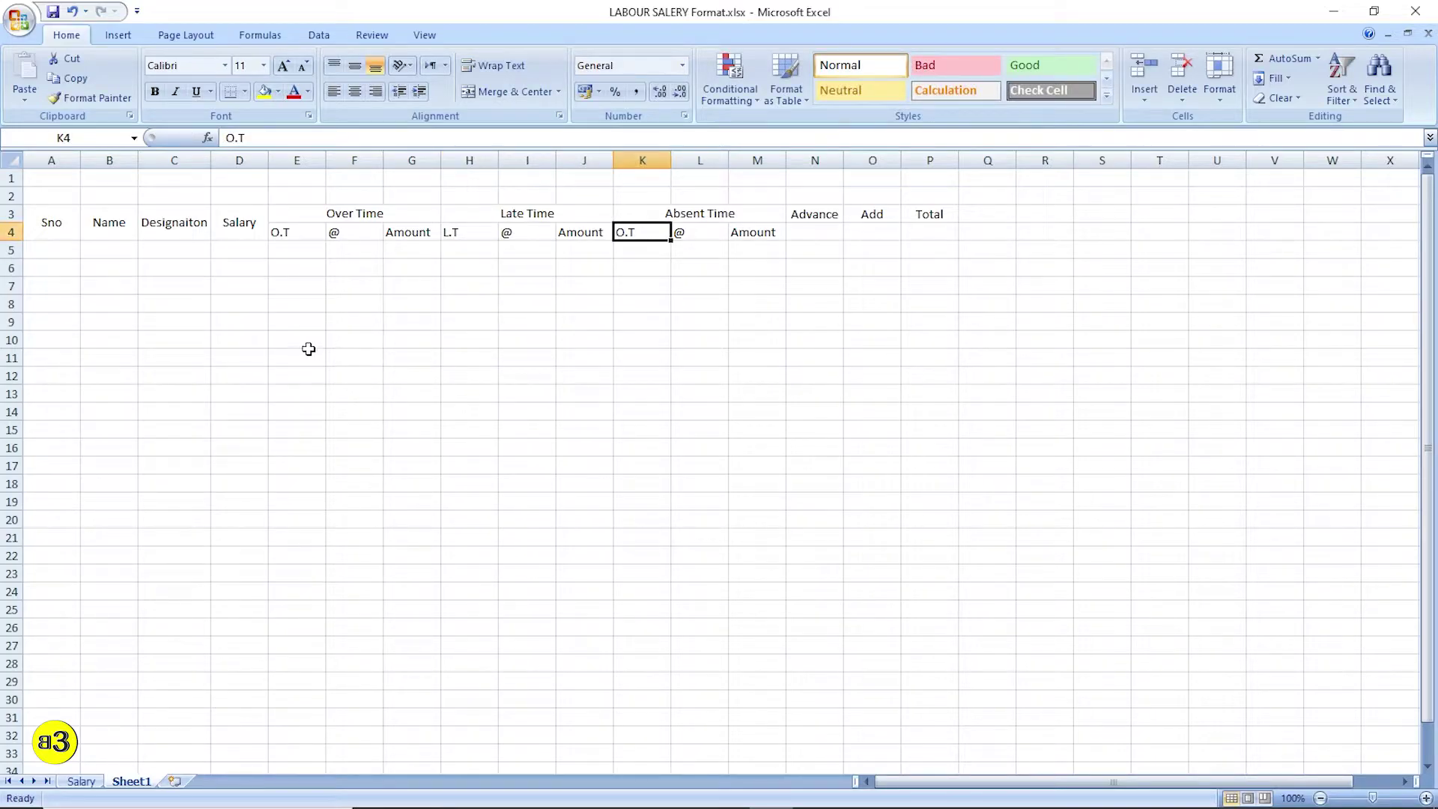
left_click(81, 781)
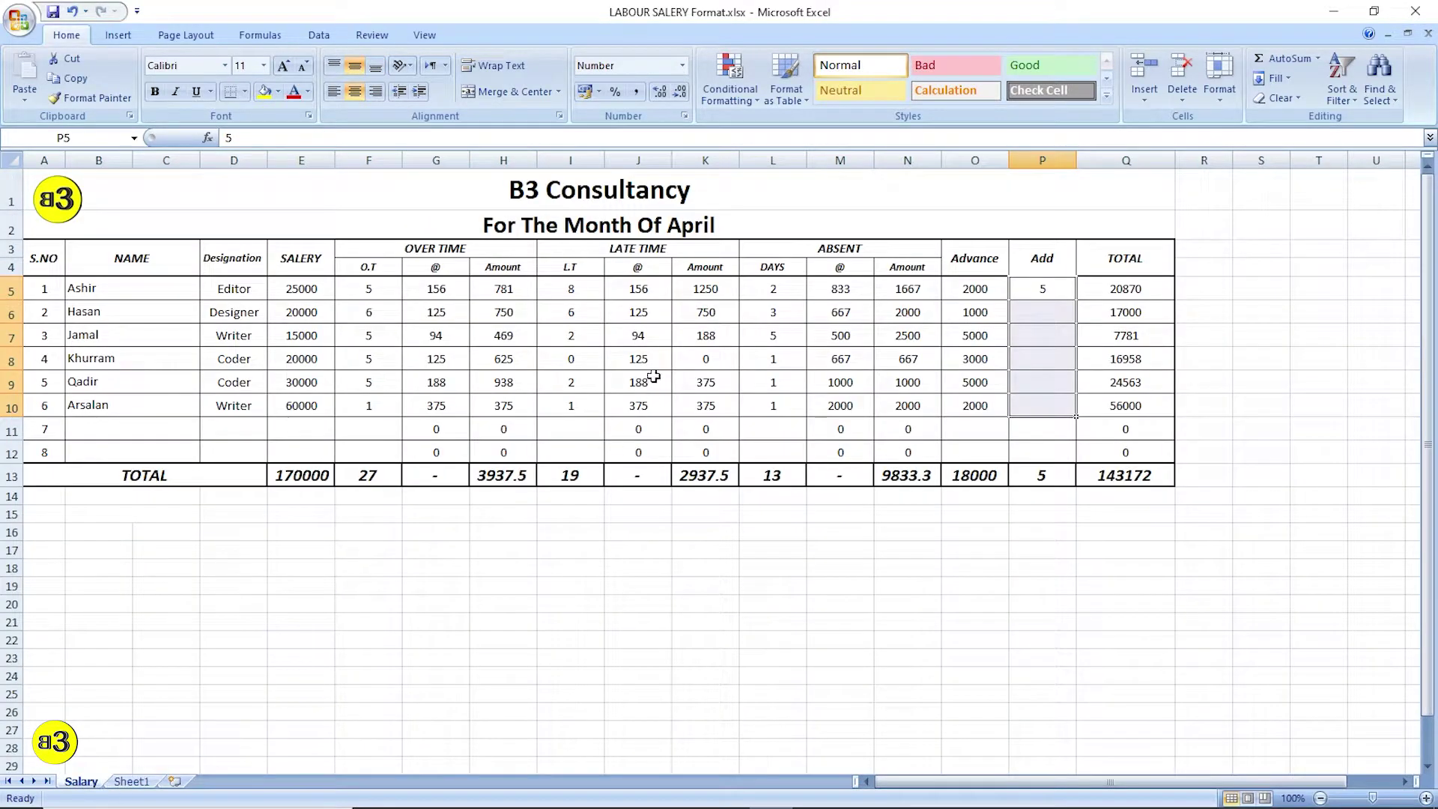
left_click(131, 782)
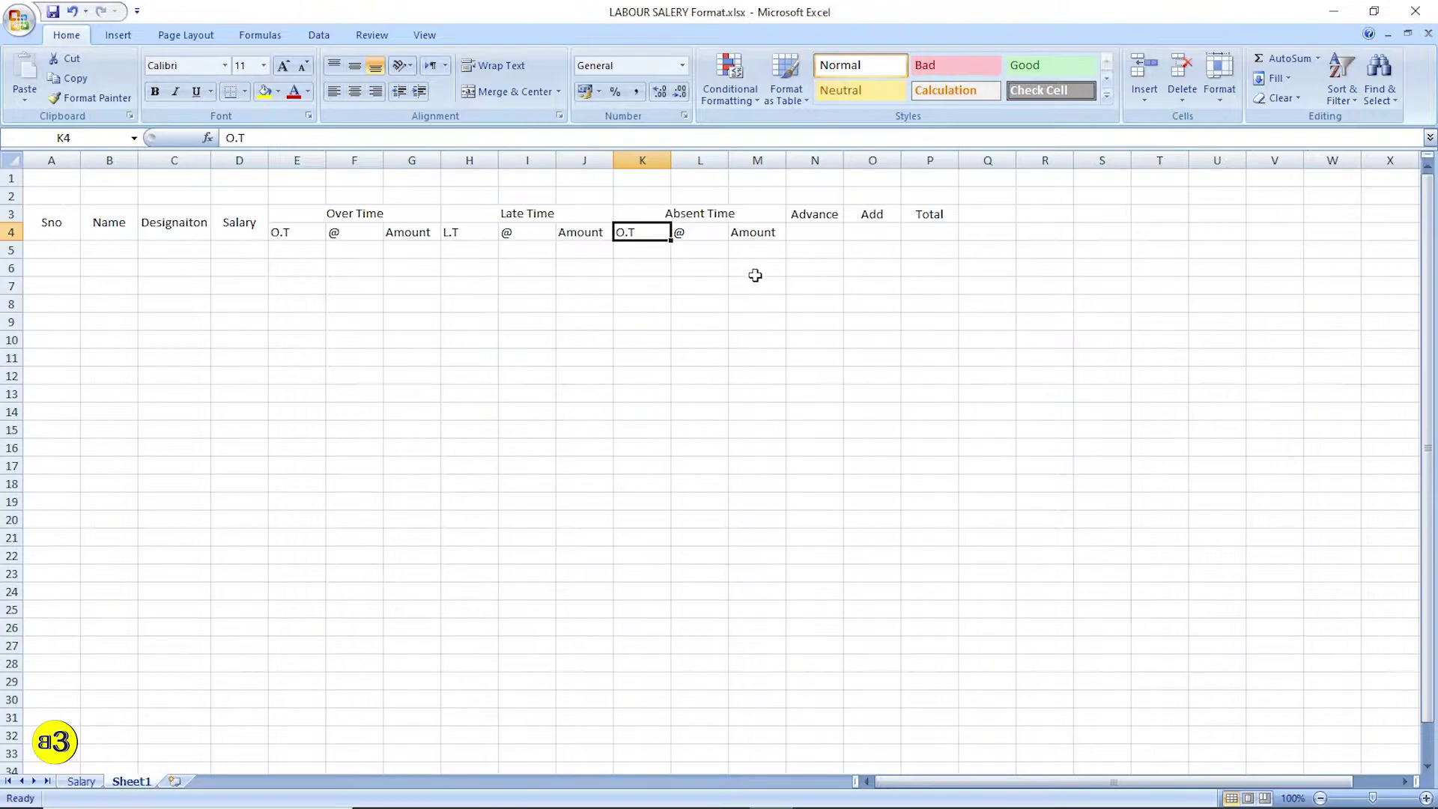
left_click(700, 304)
left_click(643, 234)
type("Days")
key("Return")
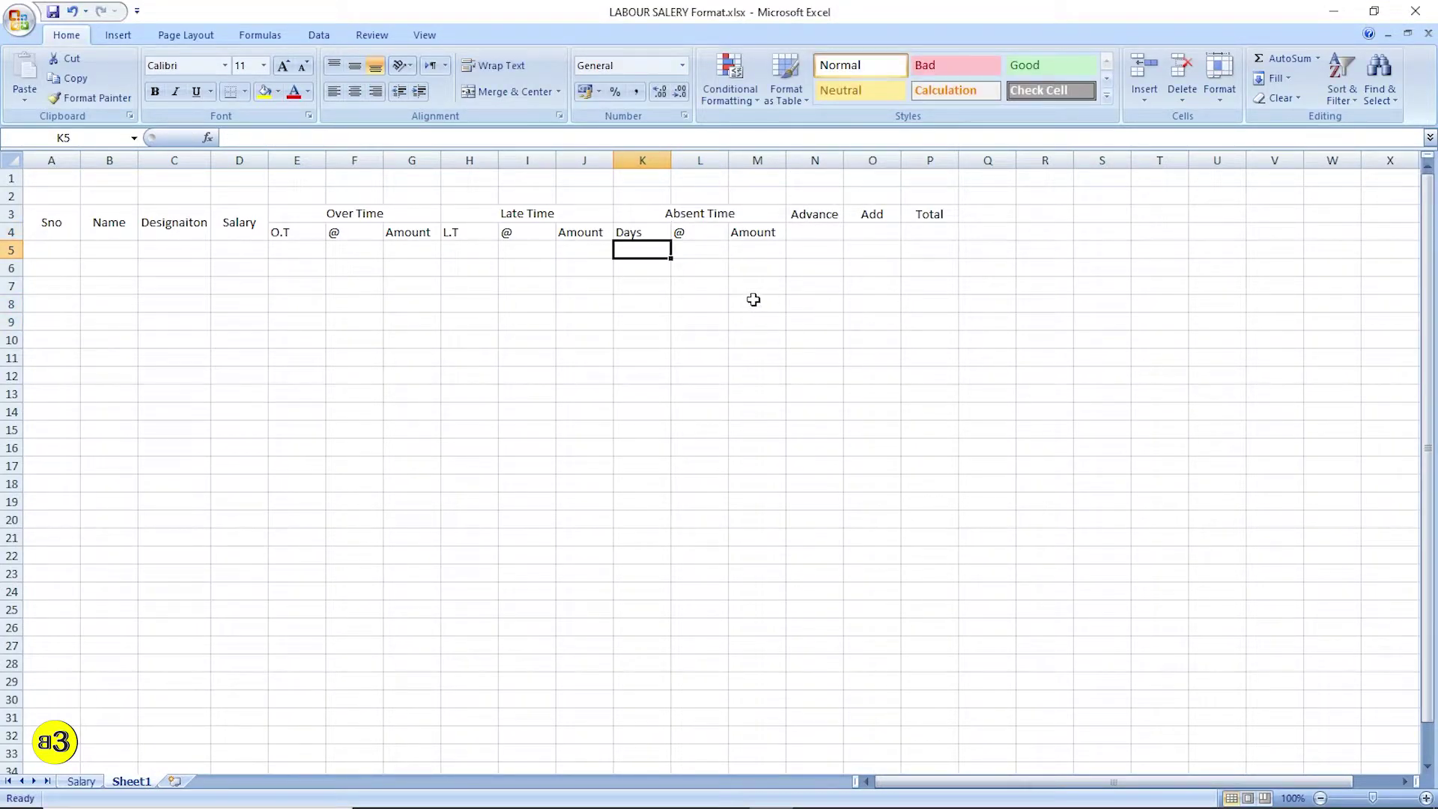
Step: Centre the subheadings in E4:M4 horizontally and vertically
left_click_drag(296, 233, 769, 233)
left_click(355, 66)
left_click(354, 91)
left_click(487, 423)
Step: Merge and centre the Advance, Add and Total headings individually across rows 3 and 4
left_click_drag(824, 215, 931, 228)
left_click(877, 220, "ctrl")
left_click(523, 93)
left_click(699, 339)
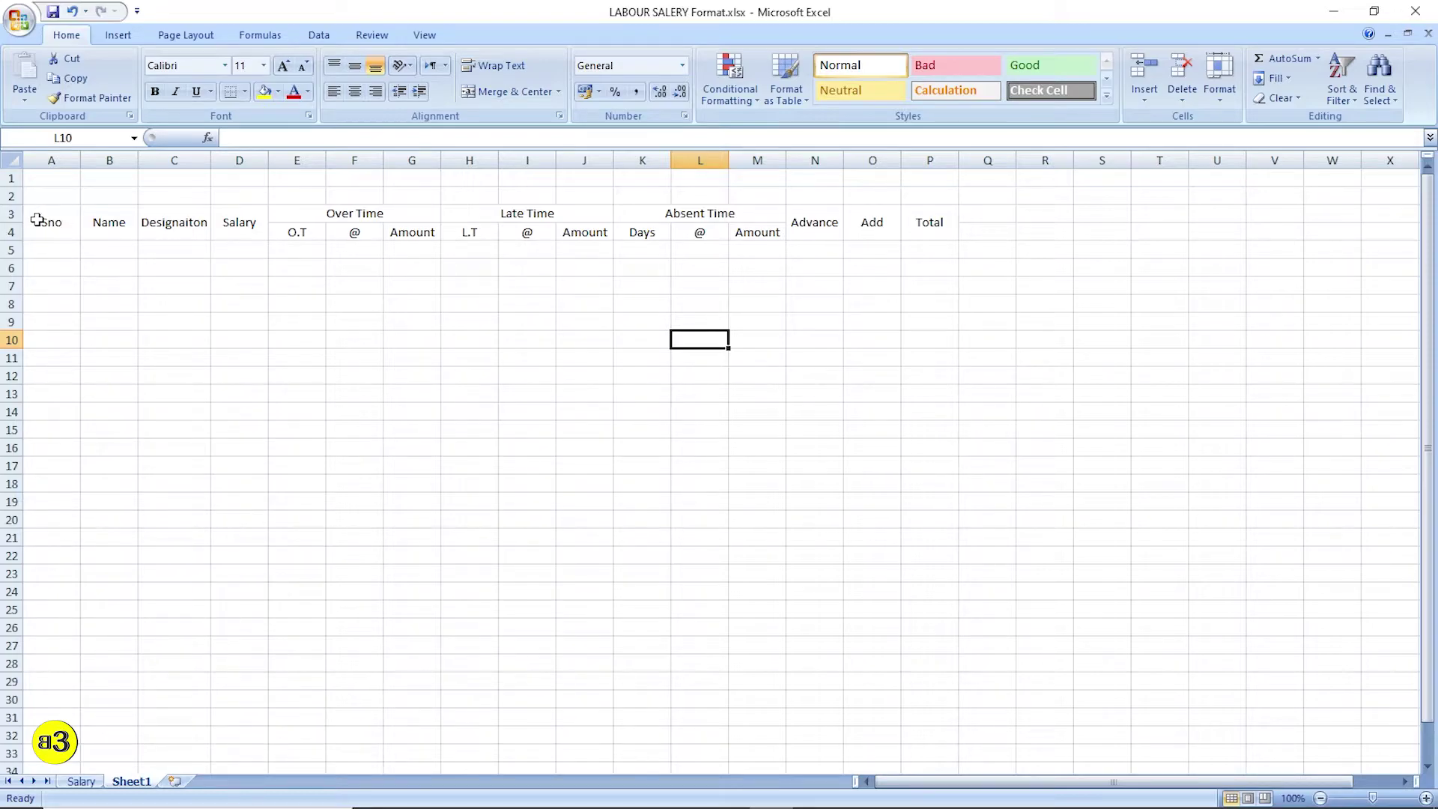
Step: Merge and centre A1:P1 and A2:P2 as two separate title rows above the headings
left_click_drag(51, 178, 942, 181)
left_click(509, 92)
left_click_drag(51, 196, 916, 204)
left_click(525, 92)
left_click(642, 402)
Step: Enter B3 Consultancy in the merged row 1 and For the month of April in the merged row 2
left_click(558, 179)
type("B3 Consu")
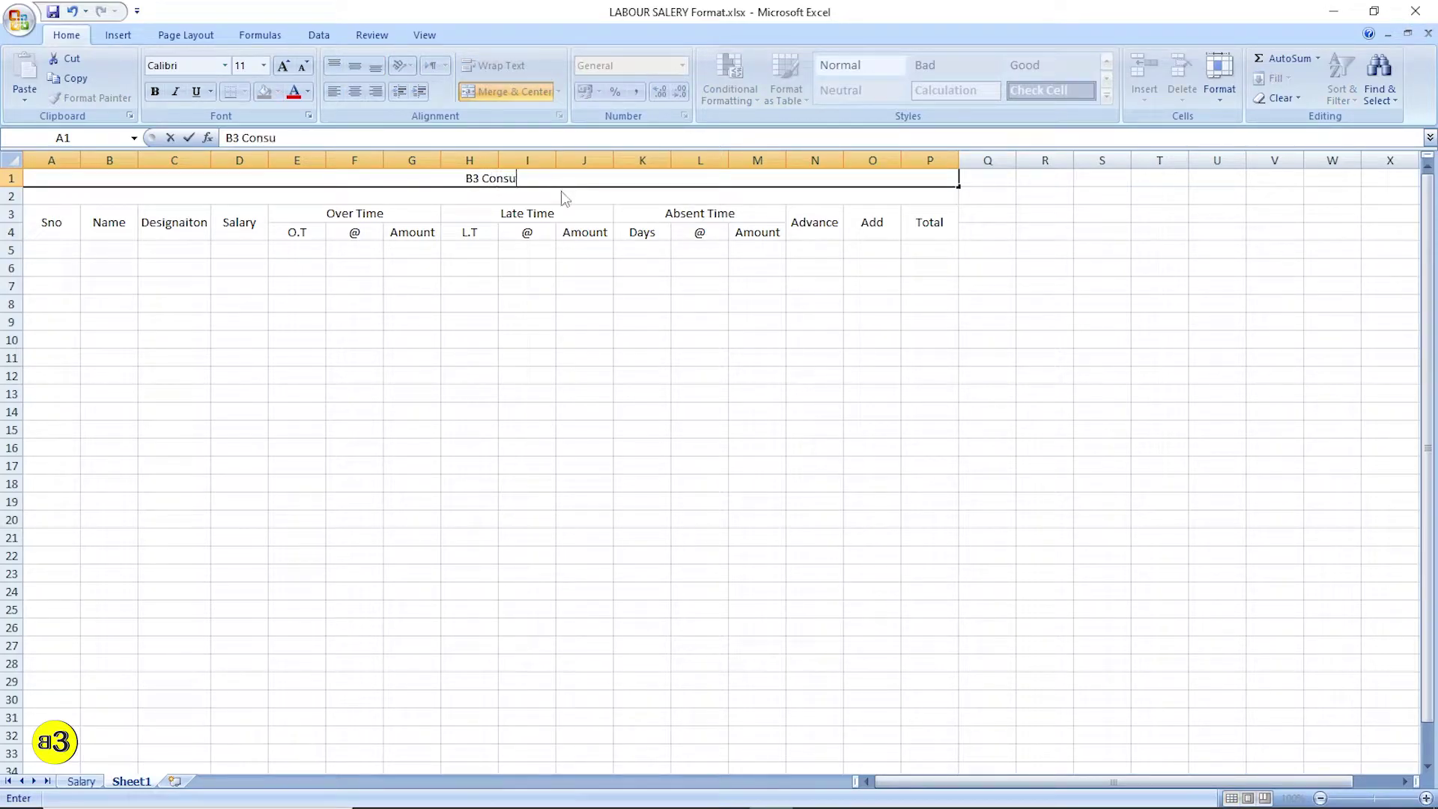
type("ltancy")
key("Return")
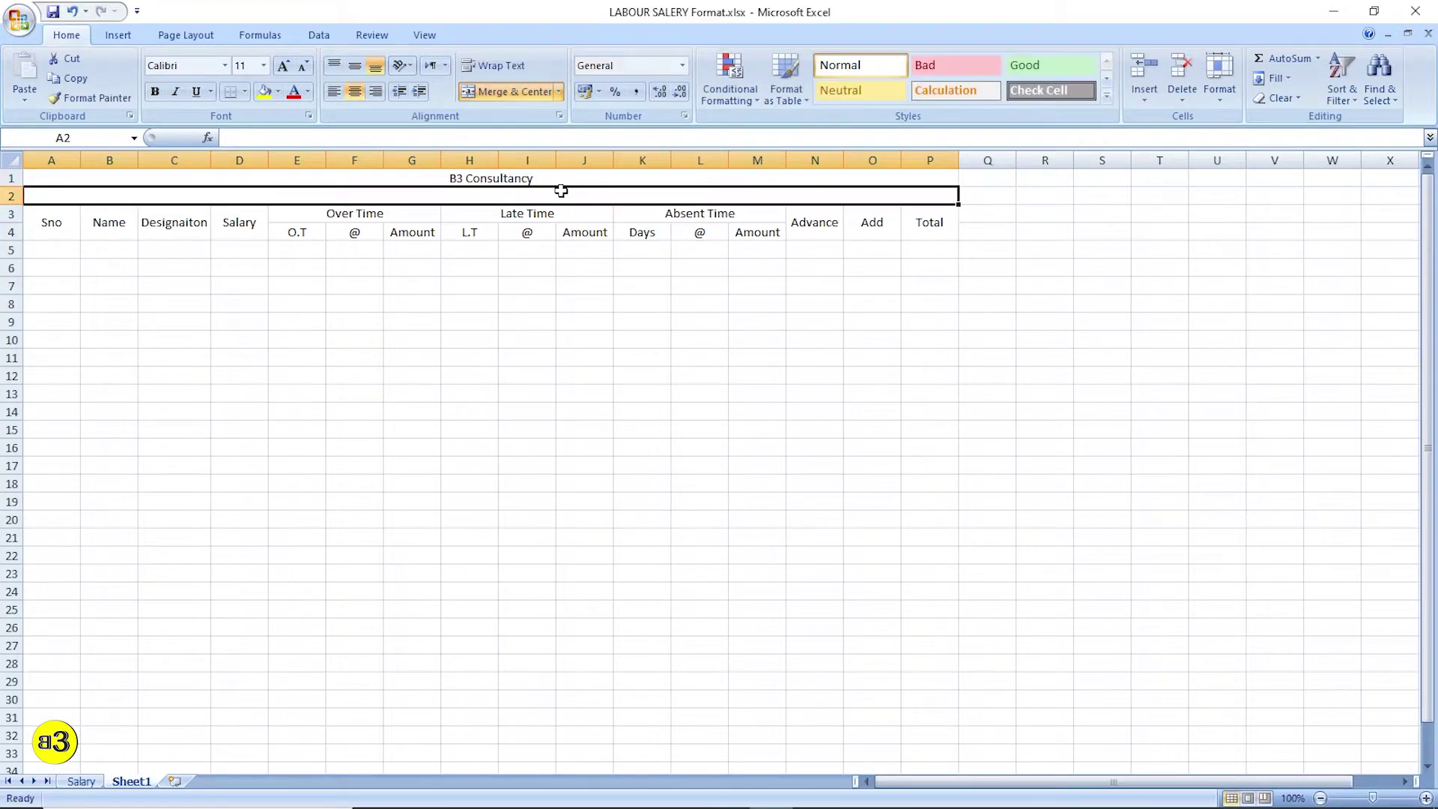
type("For the month of April")
key("Return")
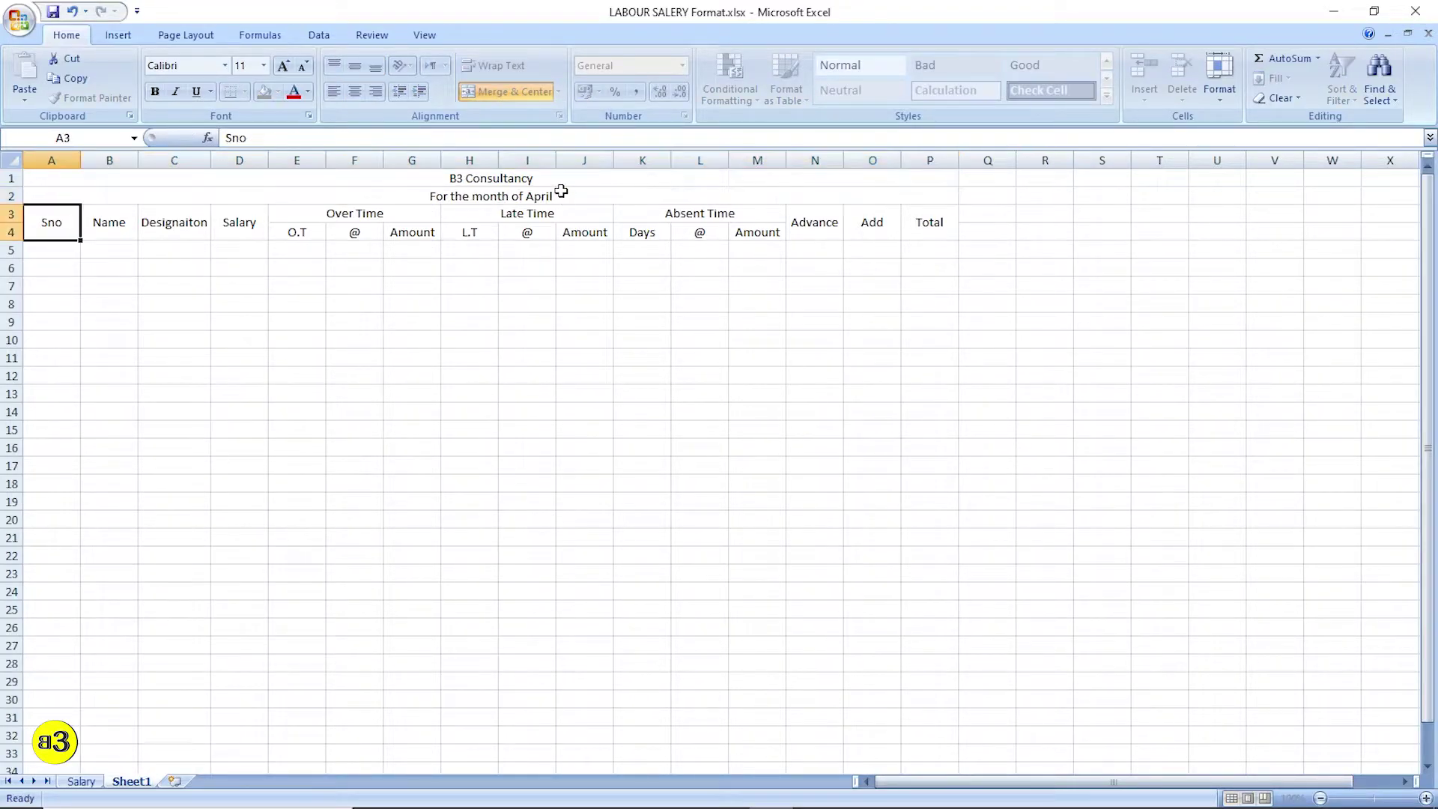
Step: Set the B3 Consultancy title in row 1 to font size 24 and bold
left_click(462, 177)
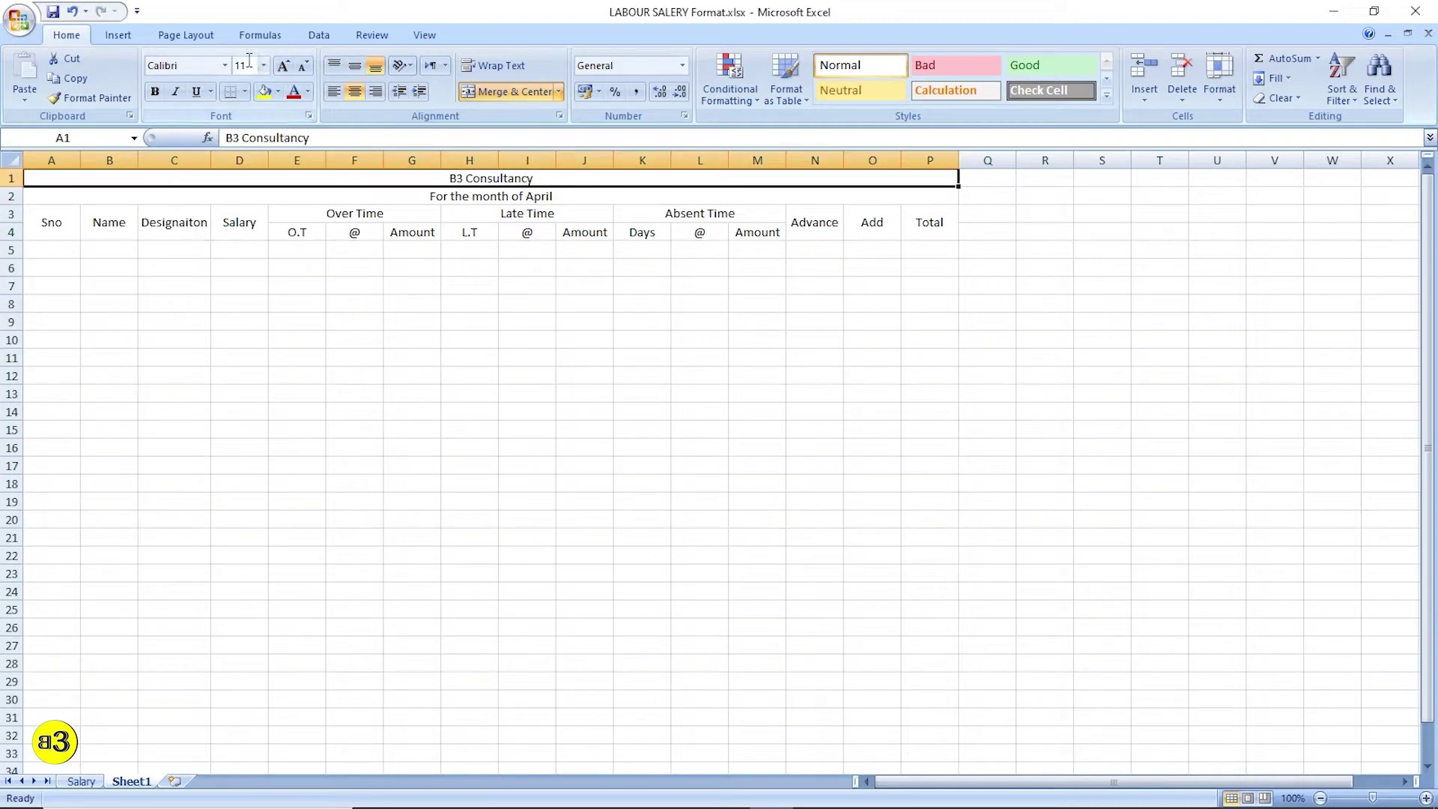
type("24")
key("Return")
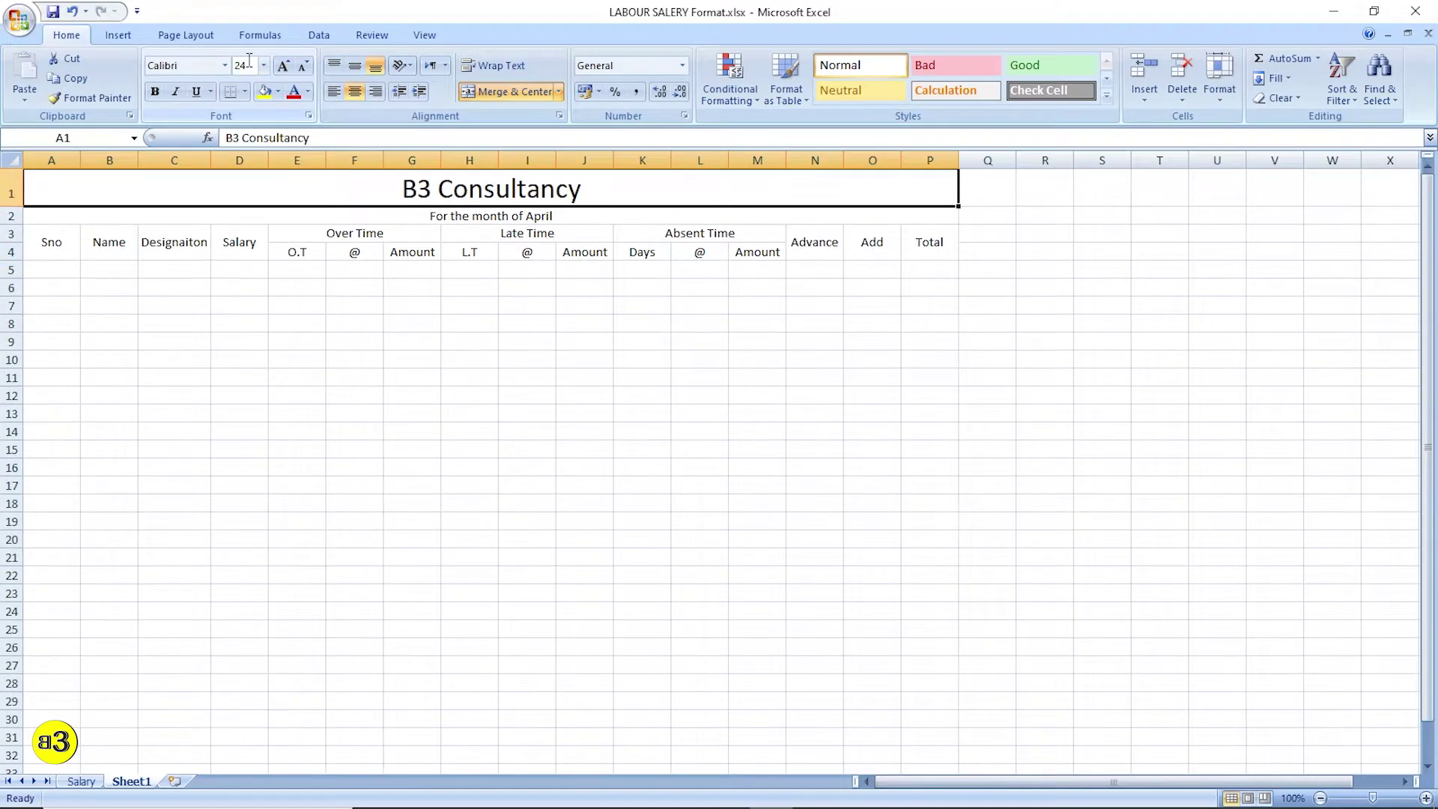
left_click(154, 91)
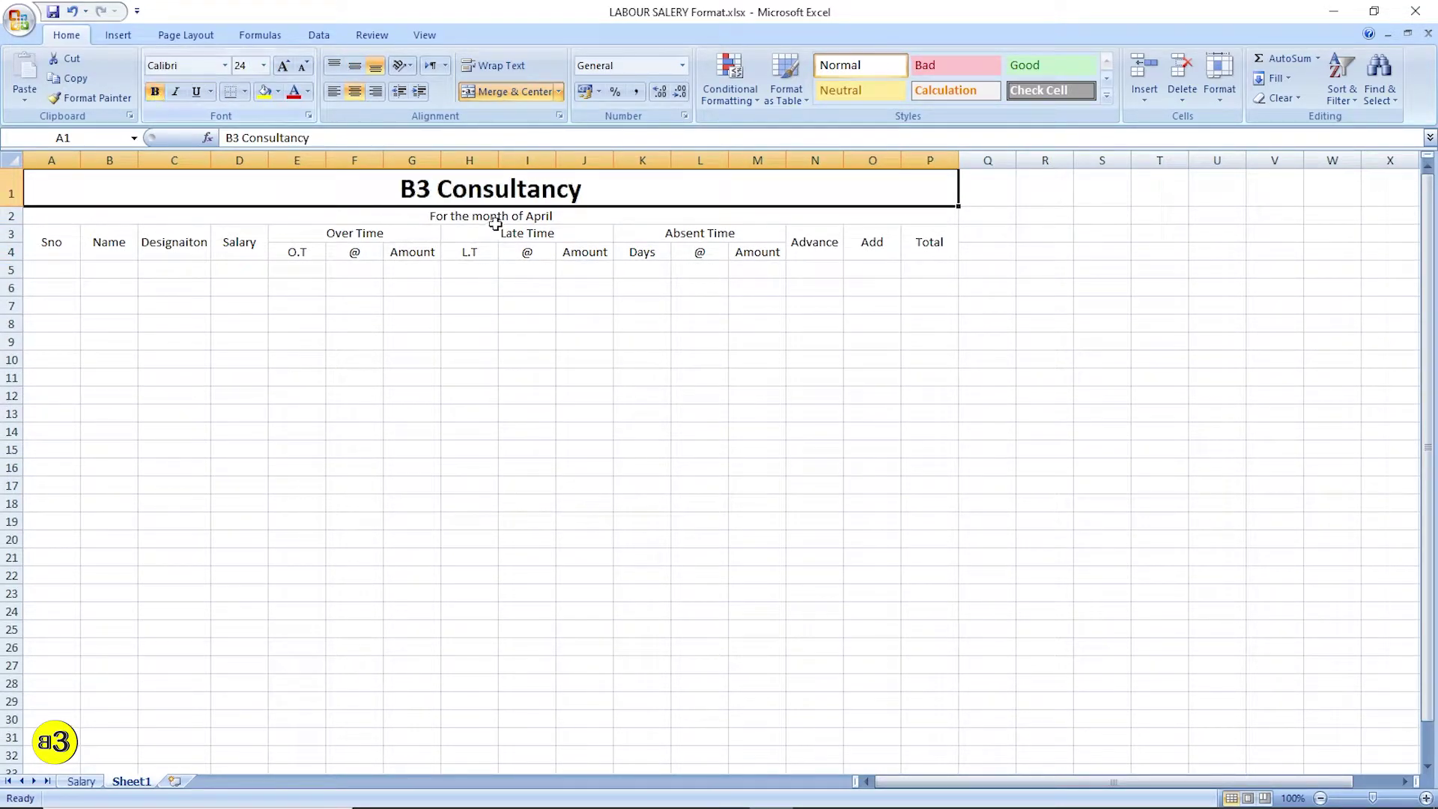
Step: Set the For the month of April title in row 2 to font size 18
left_click(495, 219)
left_click(250, 67)
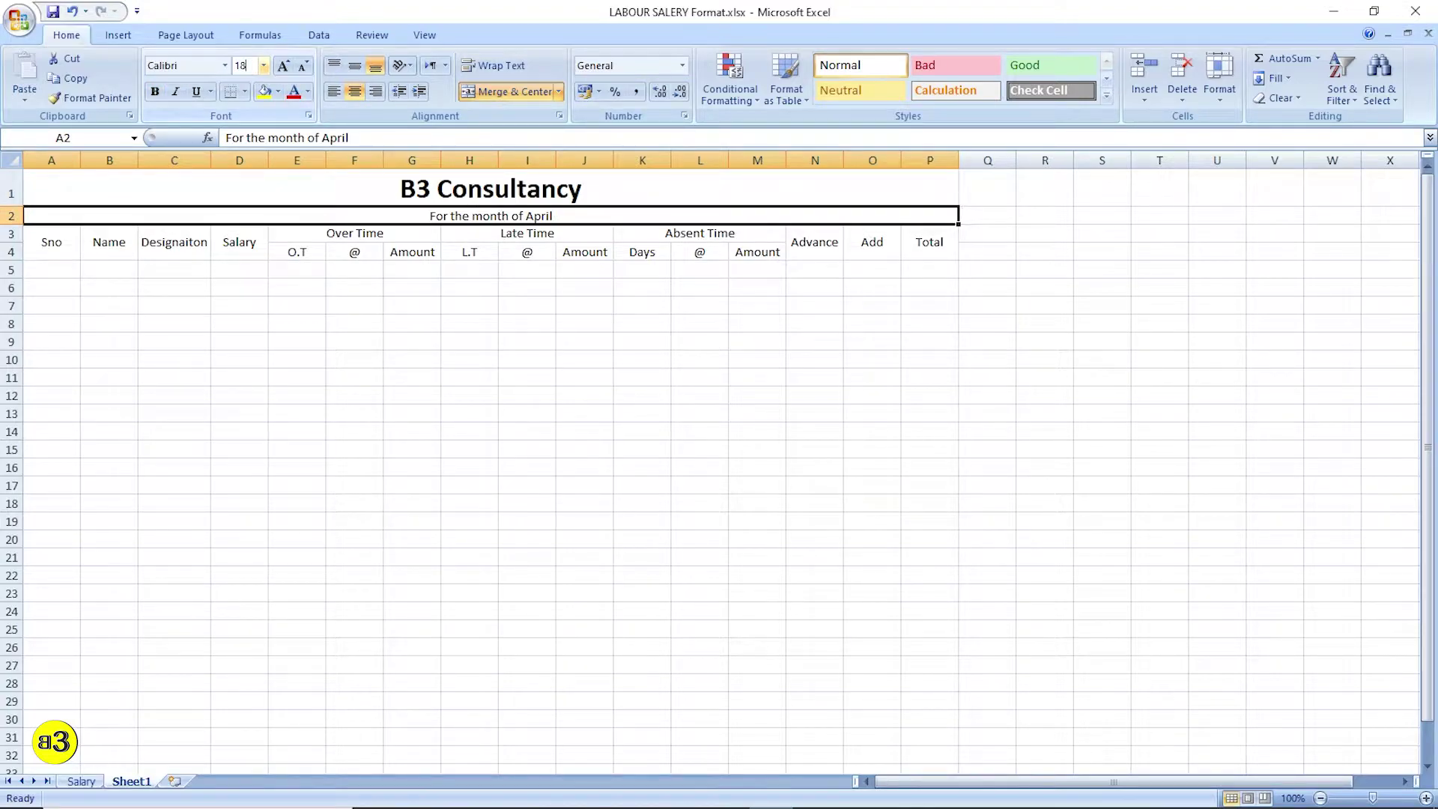
key("Return")
left_click(392, 404)
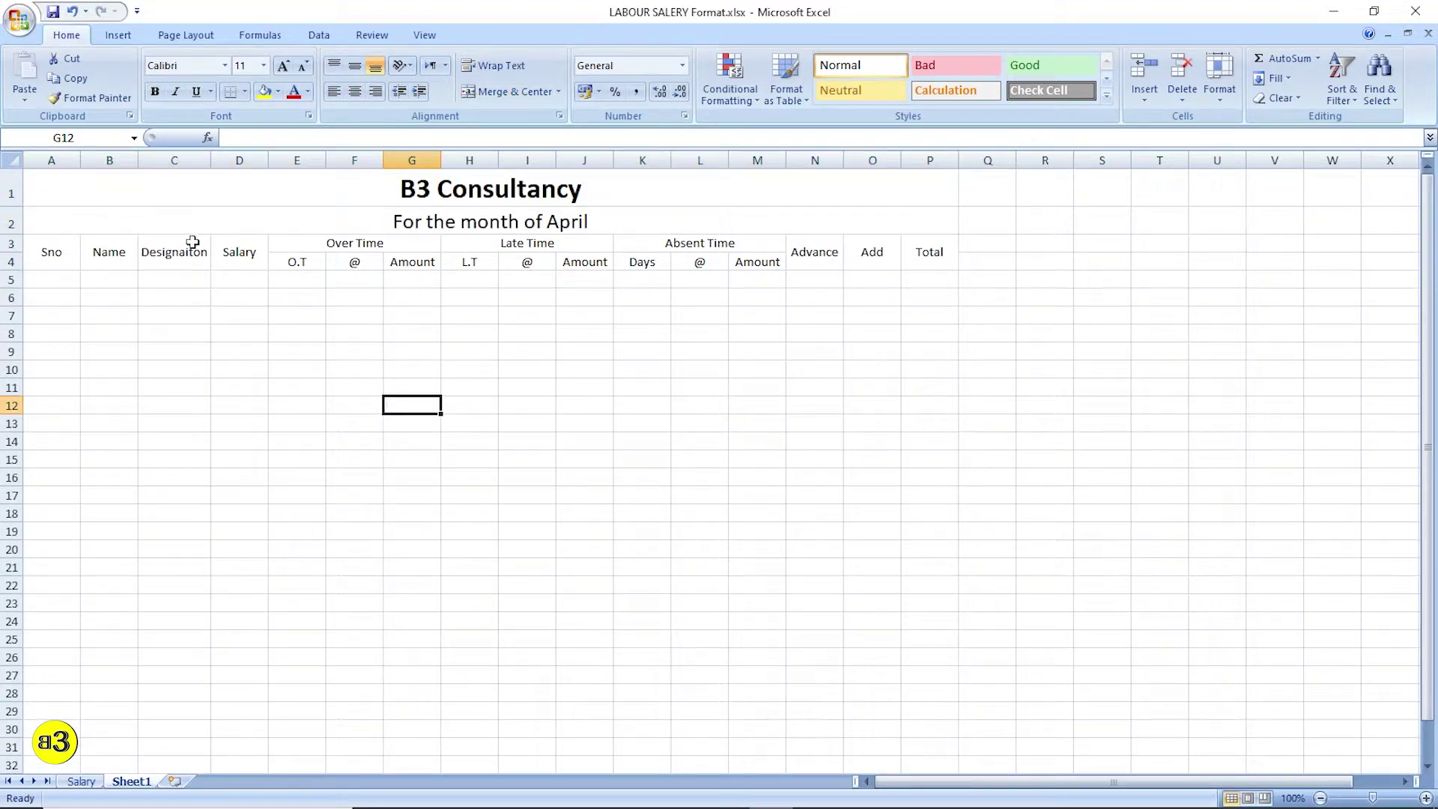
Step: Make all column headings and subheadings in A3:P4 bold
left_click_drag(60, 254, 923, 254)
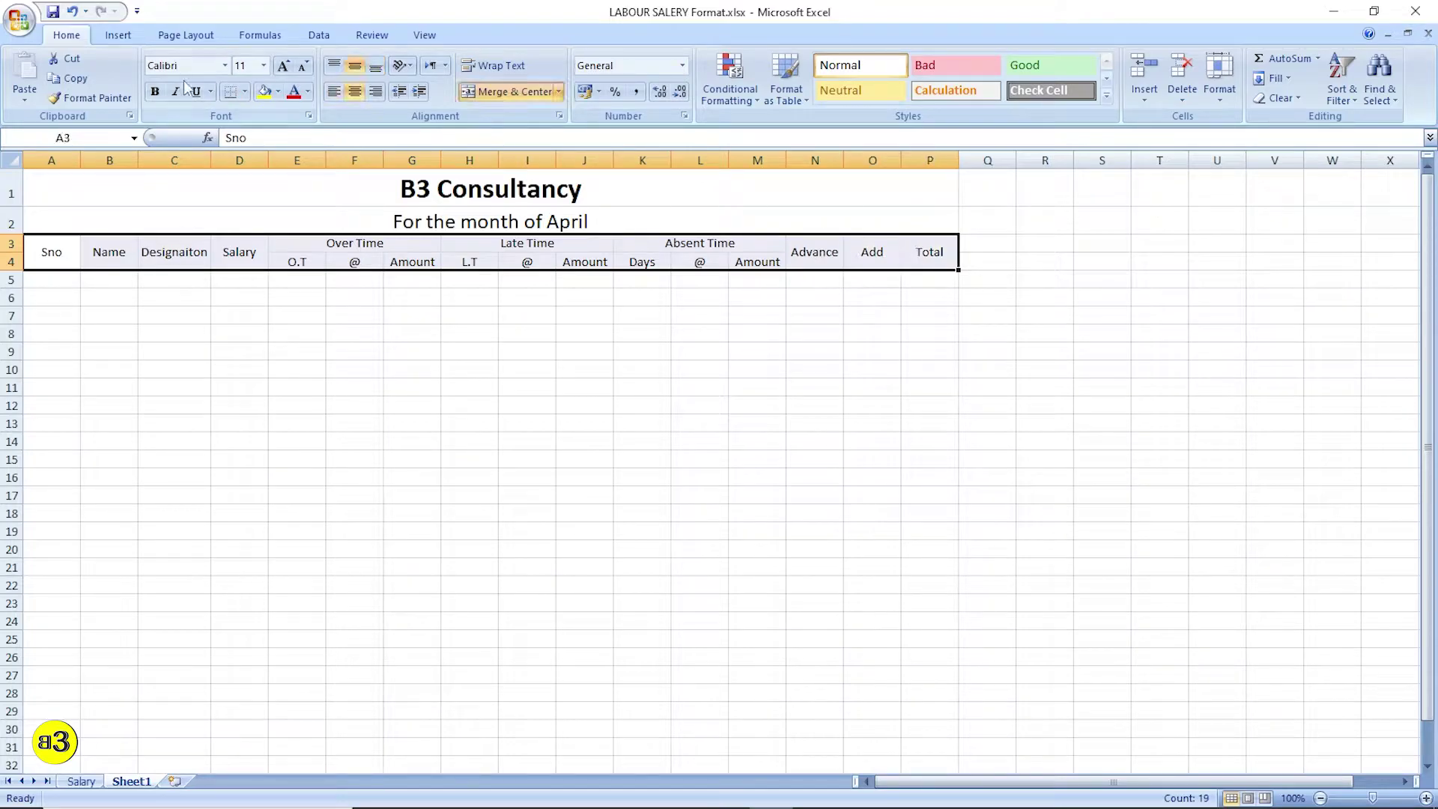
left_click(156, 91)
left_click(354, 369)
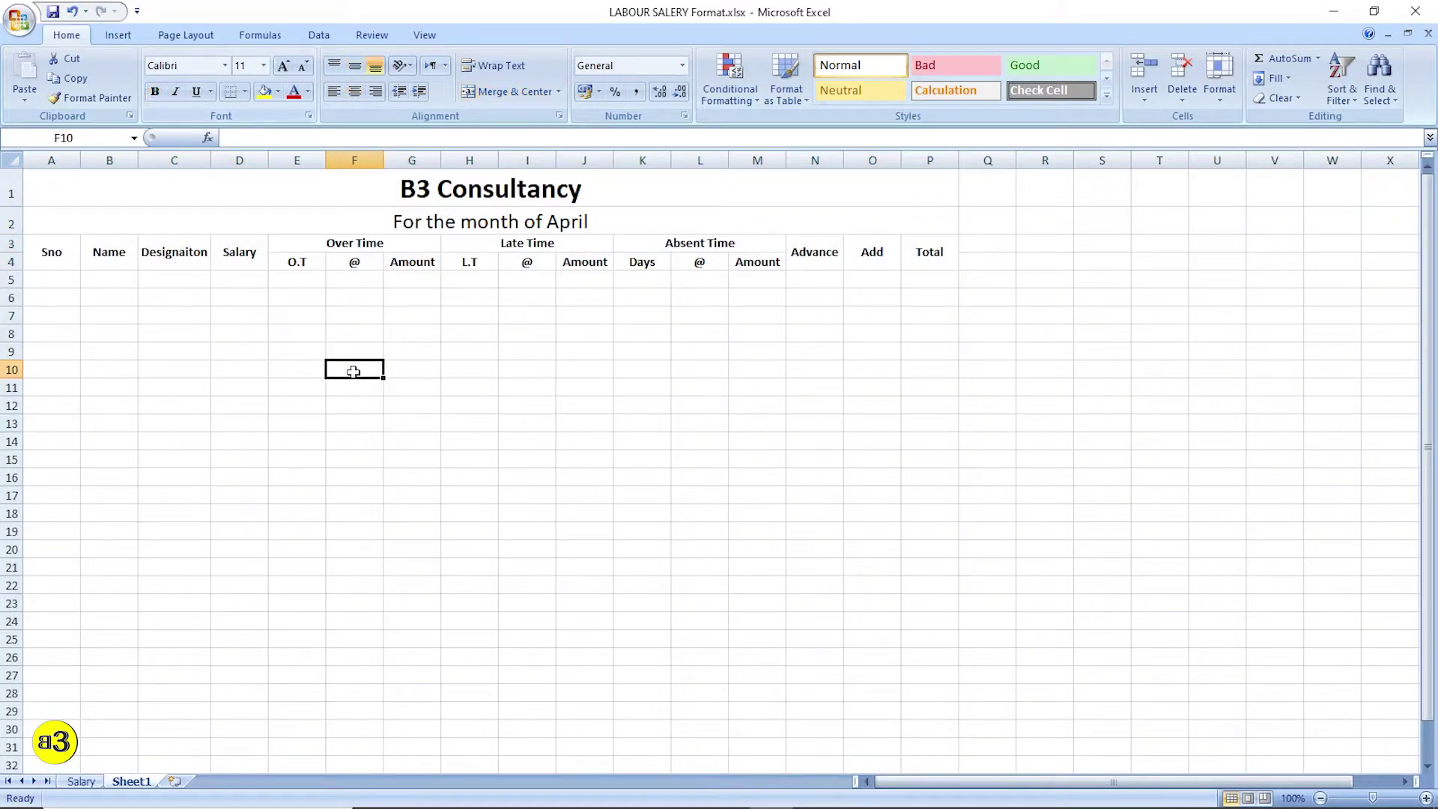
Step: Enter the serial numbers 1 to 6 in A5:A10 under Sno
left_click(67, 287)
type("1")
key("Return")
type("2")
key("Return")
type("3")
key("Return")
type("4")
key("Return")
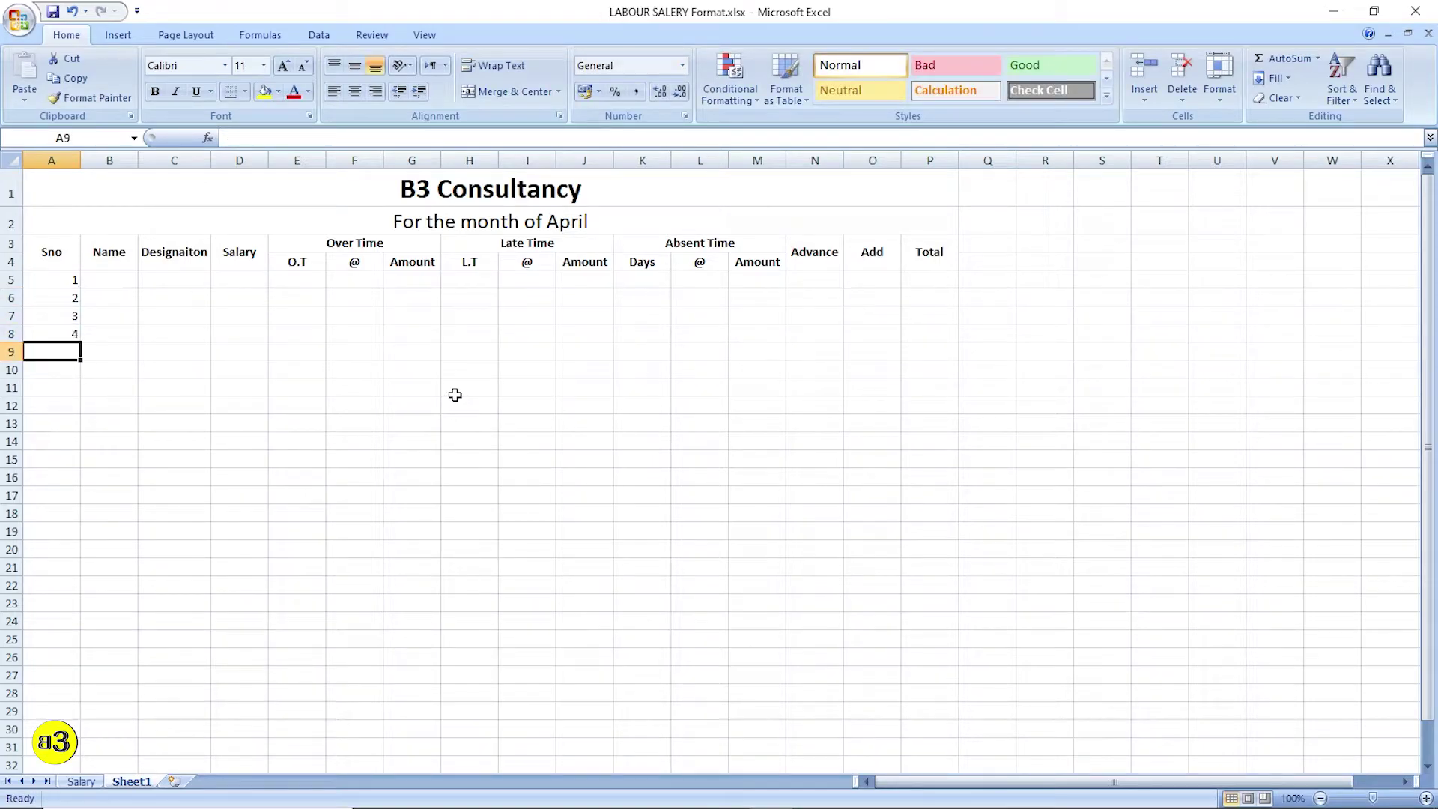
type("5")
key("Return")
type("6")
key("Return")
Step: Centre the serial numbers in A5:A10 and narrow column A to fit them
left_click_drag(41, 286, 45, 370)
left_click(355, 91)
left_click_drag(296, 333, 354, 333)
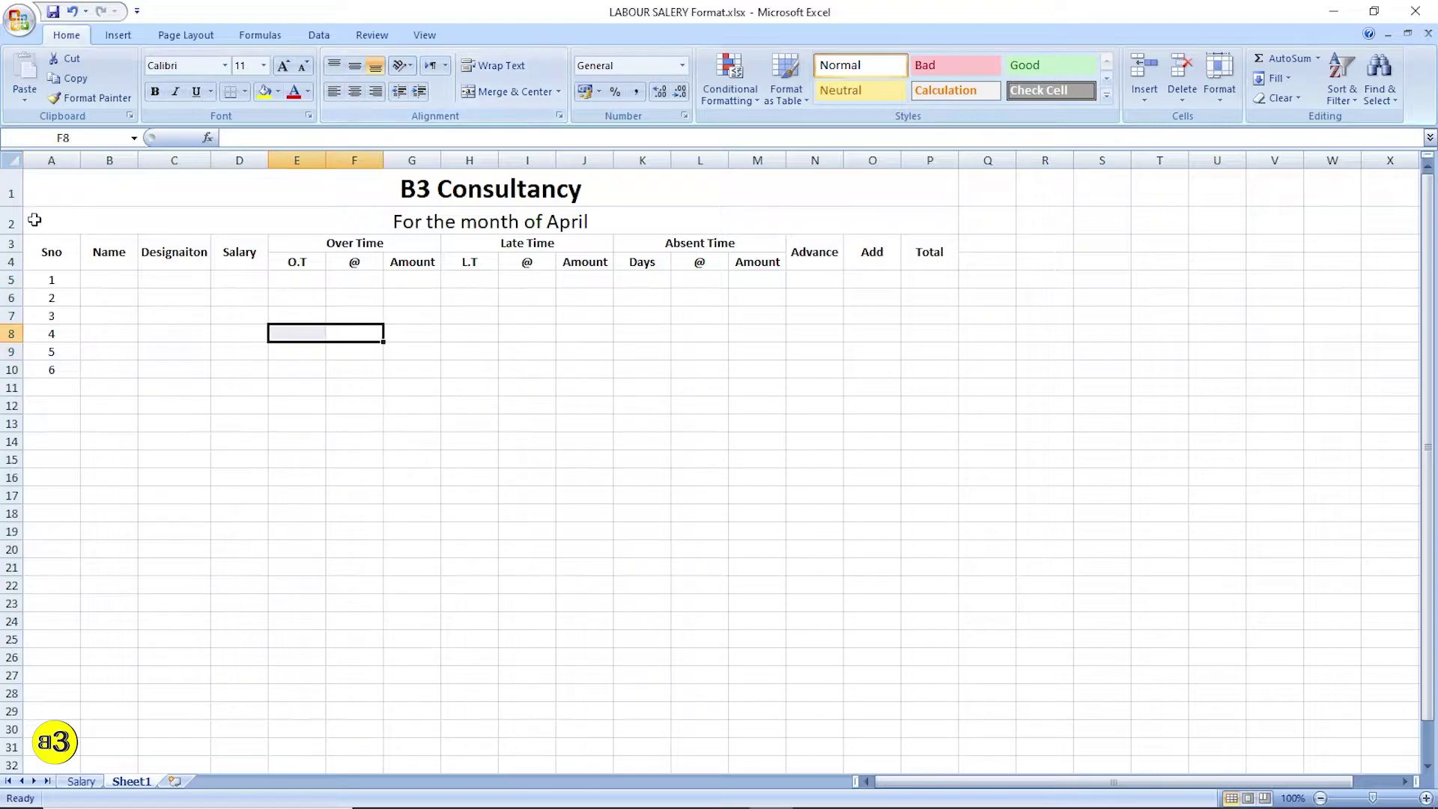
left_click_drag(81, 161, 51, 161)
left_click(136, 313)
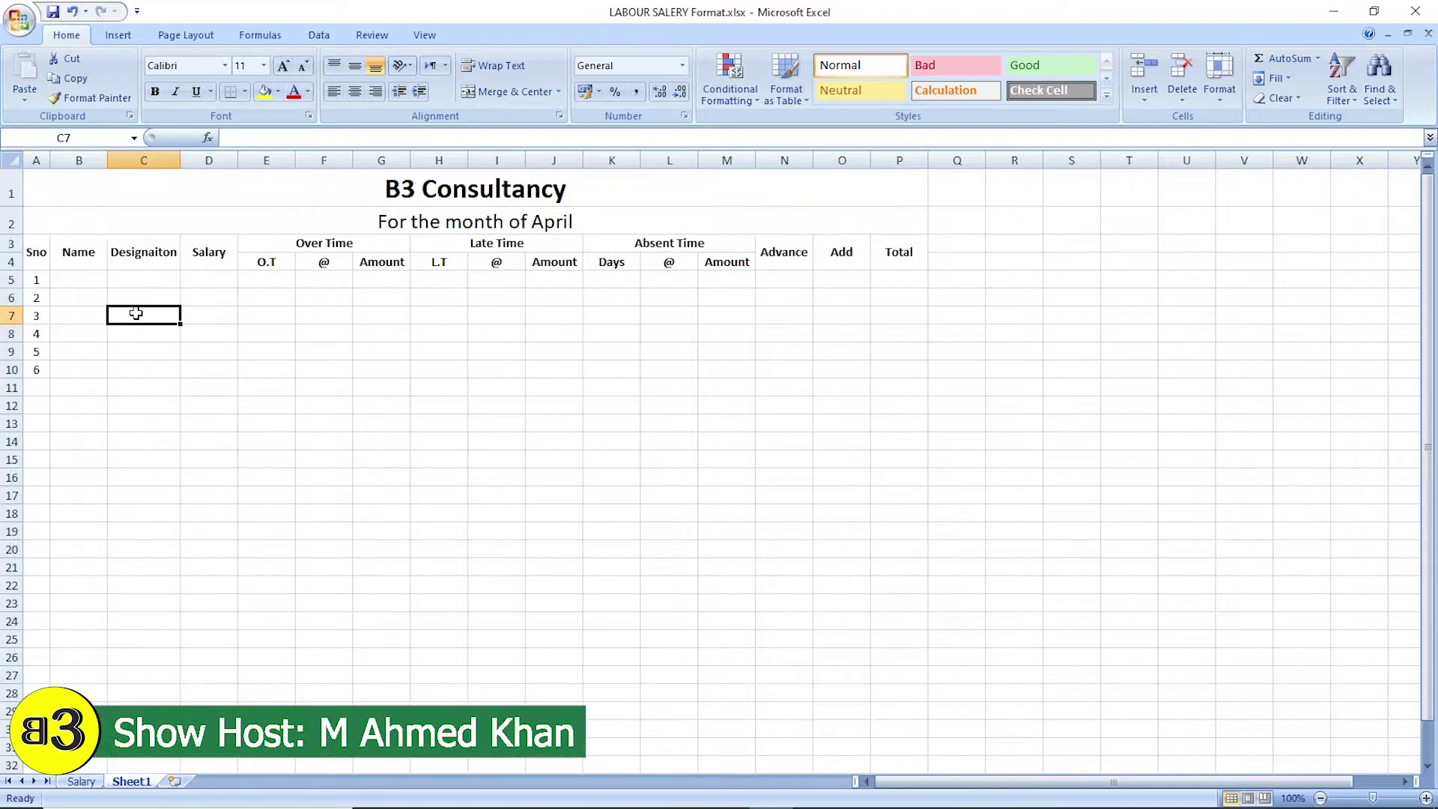
Step: Enter the six employees' first names in B5:B10 under Name
left_click(66, 287)
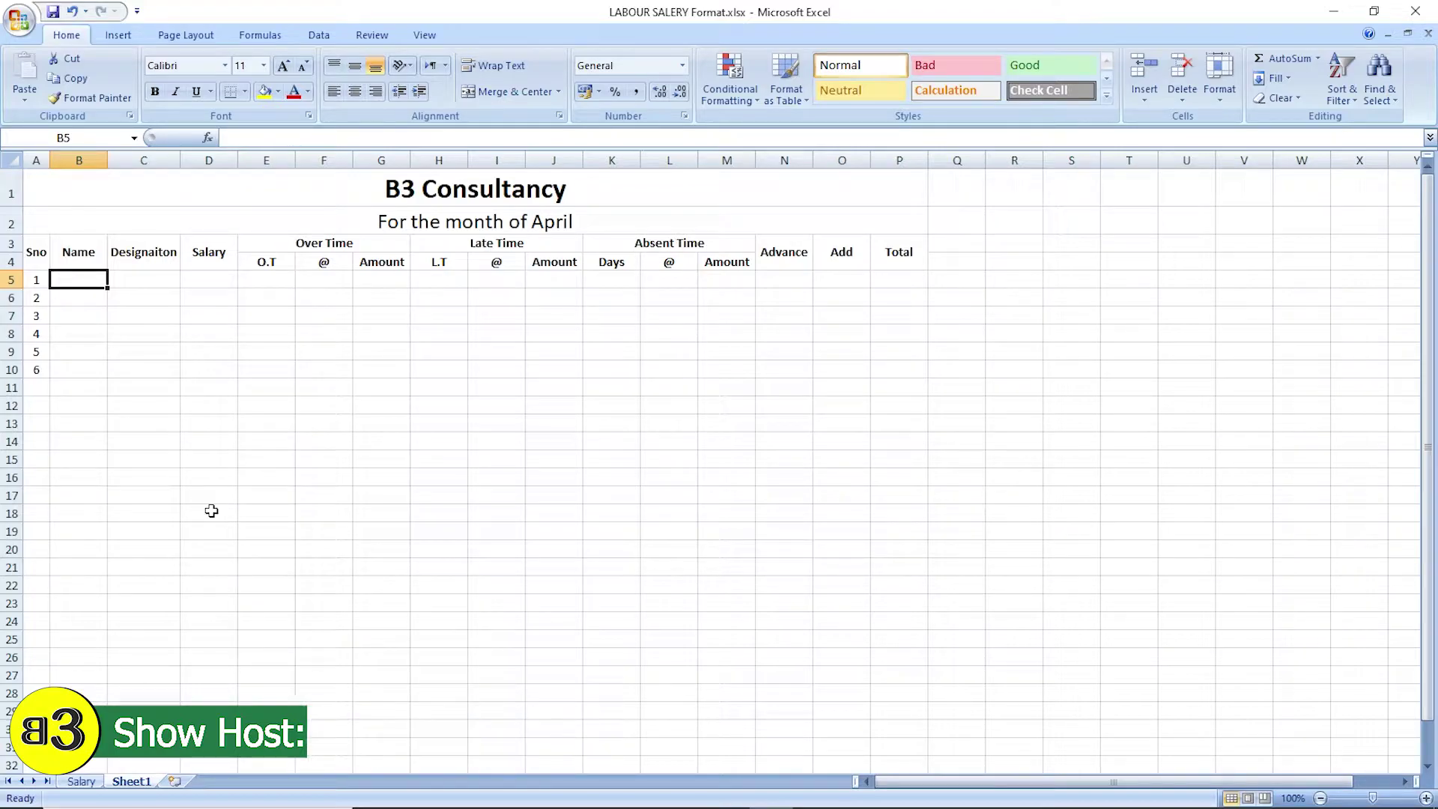
type("Aziz")
key("Return")
type("Mohsin")
key("Return")
type("Mudassir")
key("Return")
type("Kamal")
key("Return")
type("Arsalan")
key("Return")
type("Yasir")
key("Tab")
Step: Enter Editor as the designation in C5 and copy it to C6:C10
key("Up")
key("Up")
key("Up")
key("Up")
key("Up")
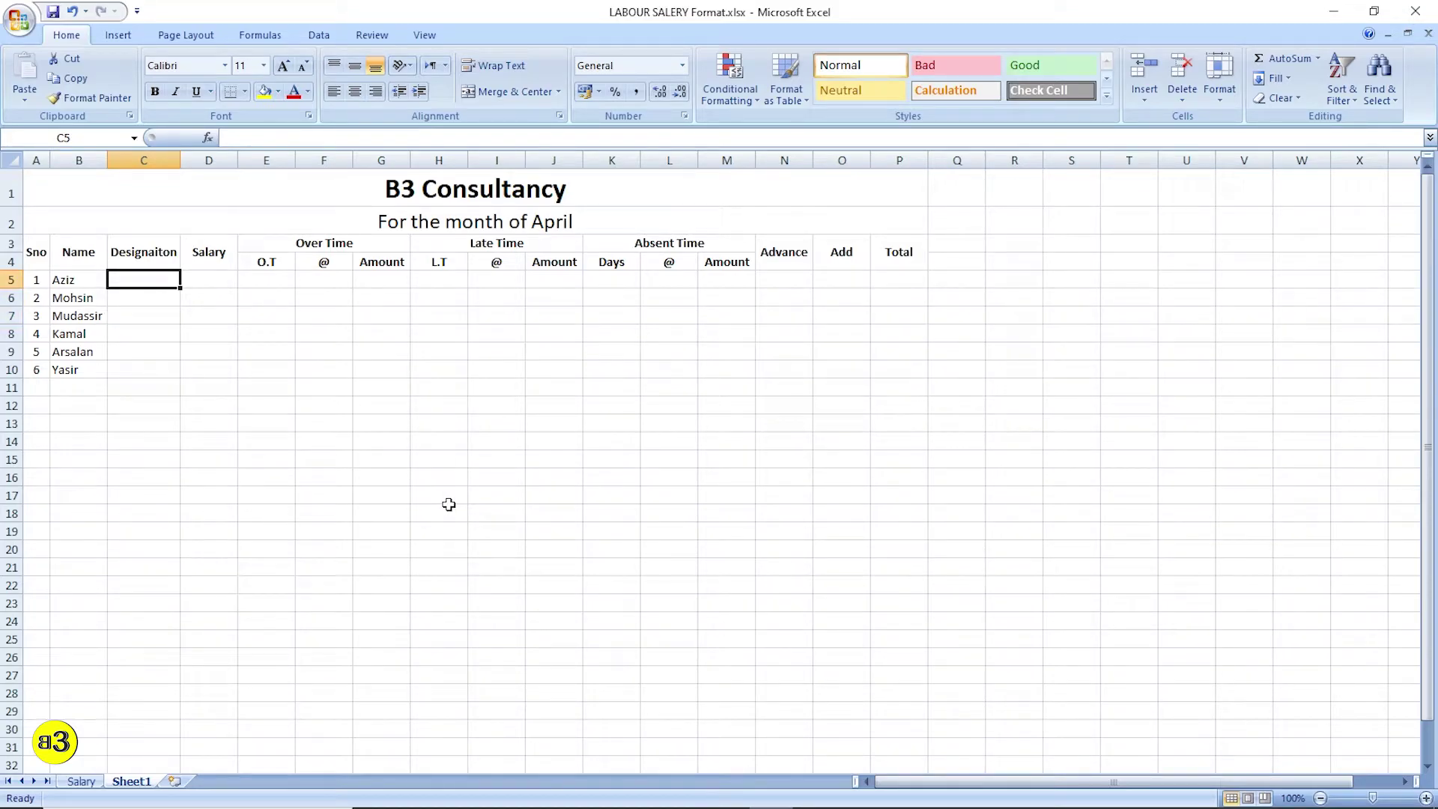
type("Editor")
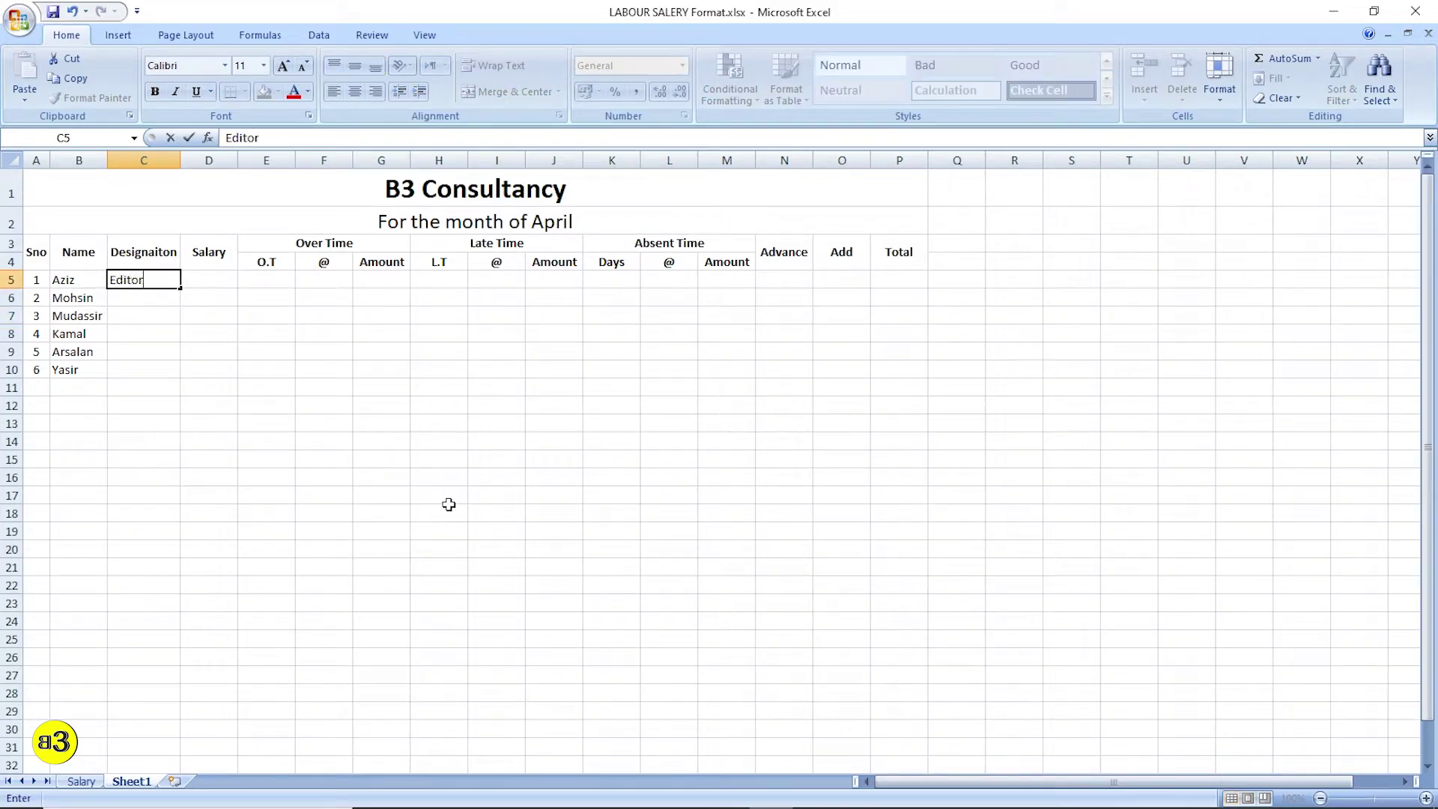
key("Return")
key("Up")
key("ctrl+c")
key("Down")
key("ctrl+v")
key("Down")
key("ctrl+v")
key("Down")
key("ctrl+v")
key("Down")
key("ctrl+v")
key("Down")
key("ctrl+v")
key("Escape")
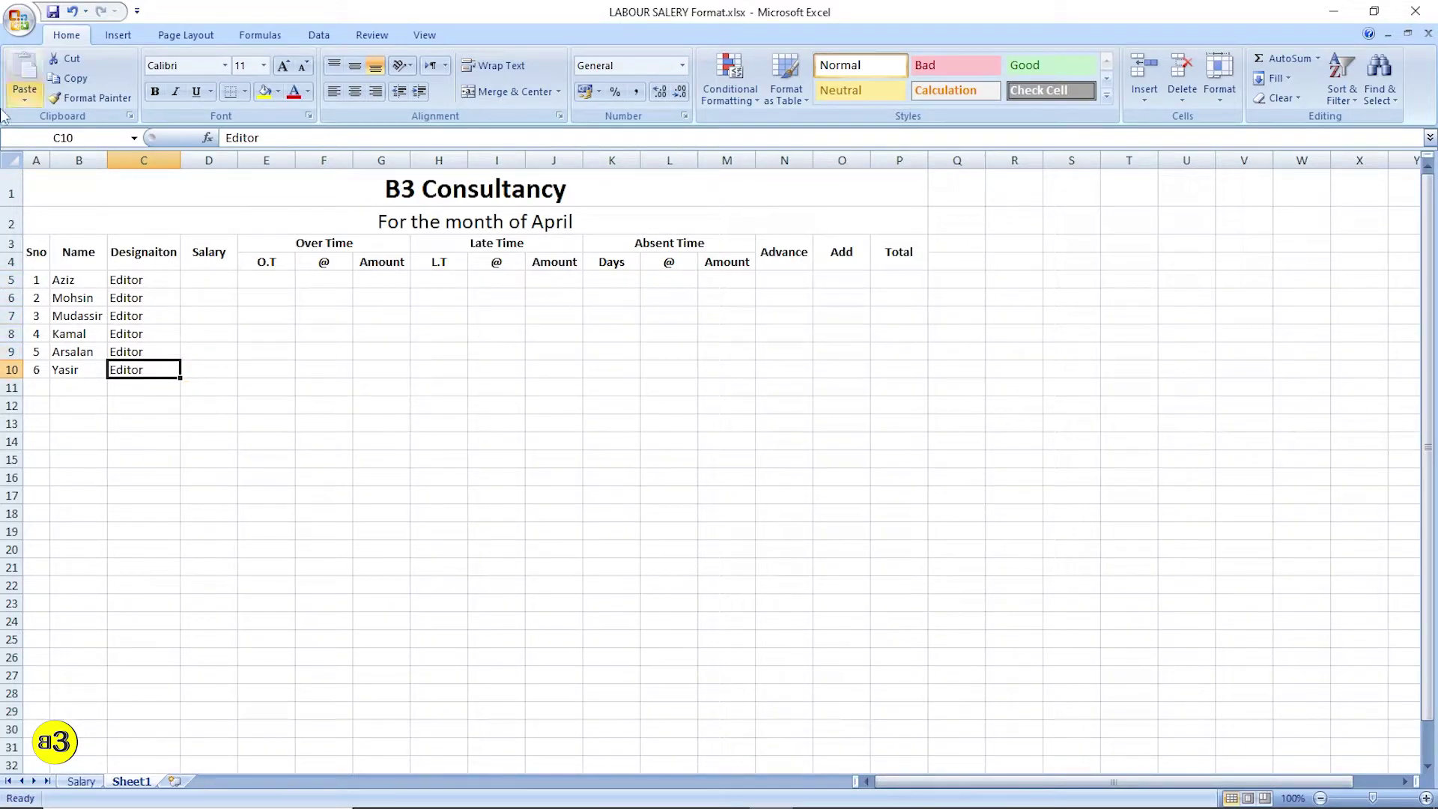
left_click(295, 453)
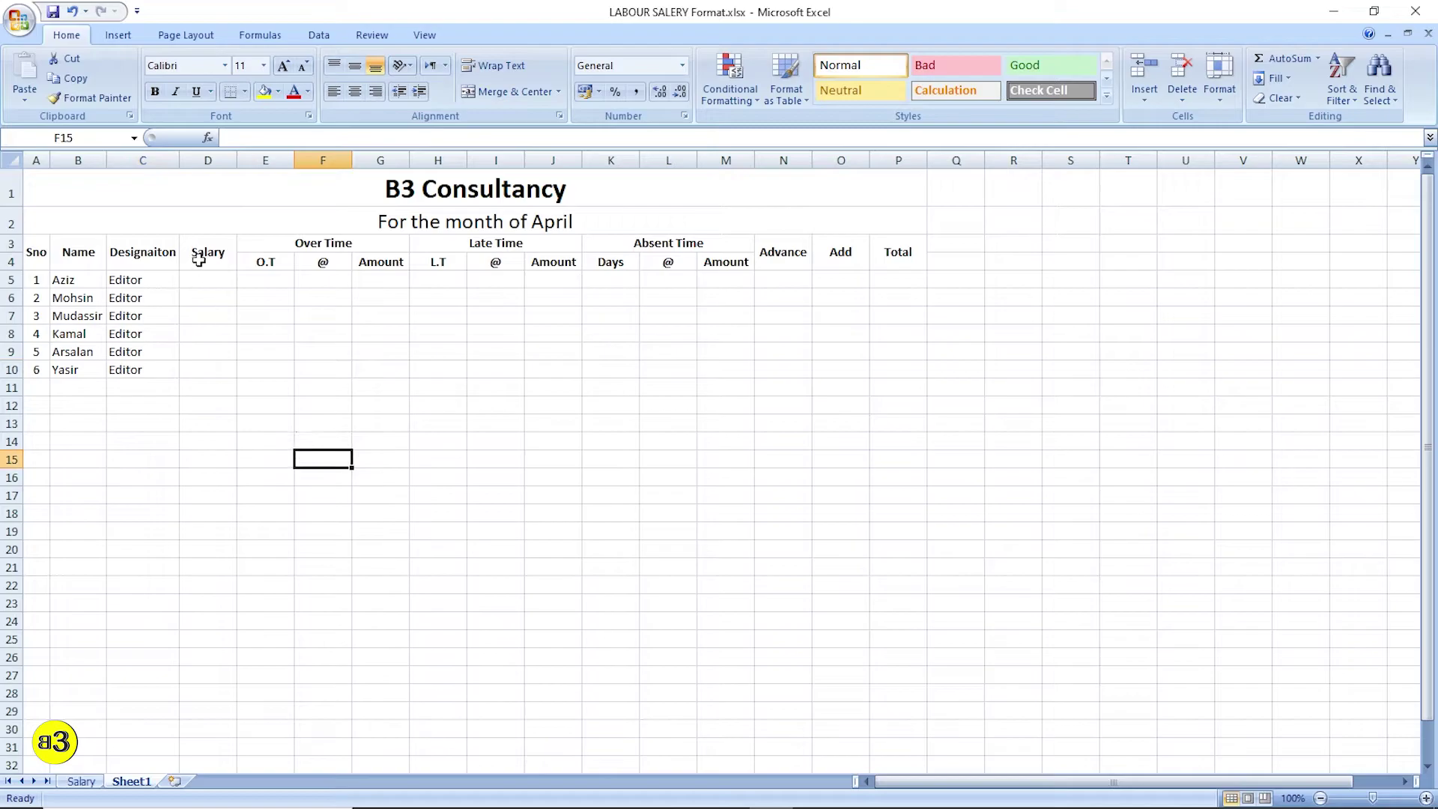
Step: Enter the salaries 20000, 30000, 50000, 70000, 50000 and 30000 in D5:D10
left_click(204, 276)
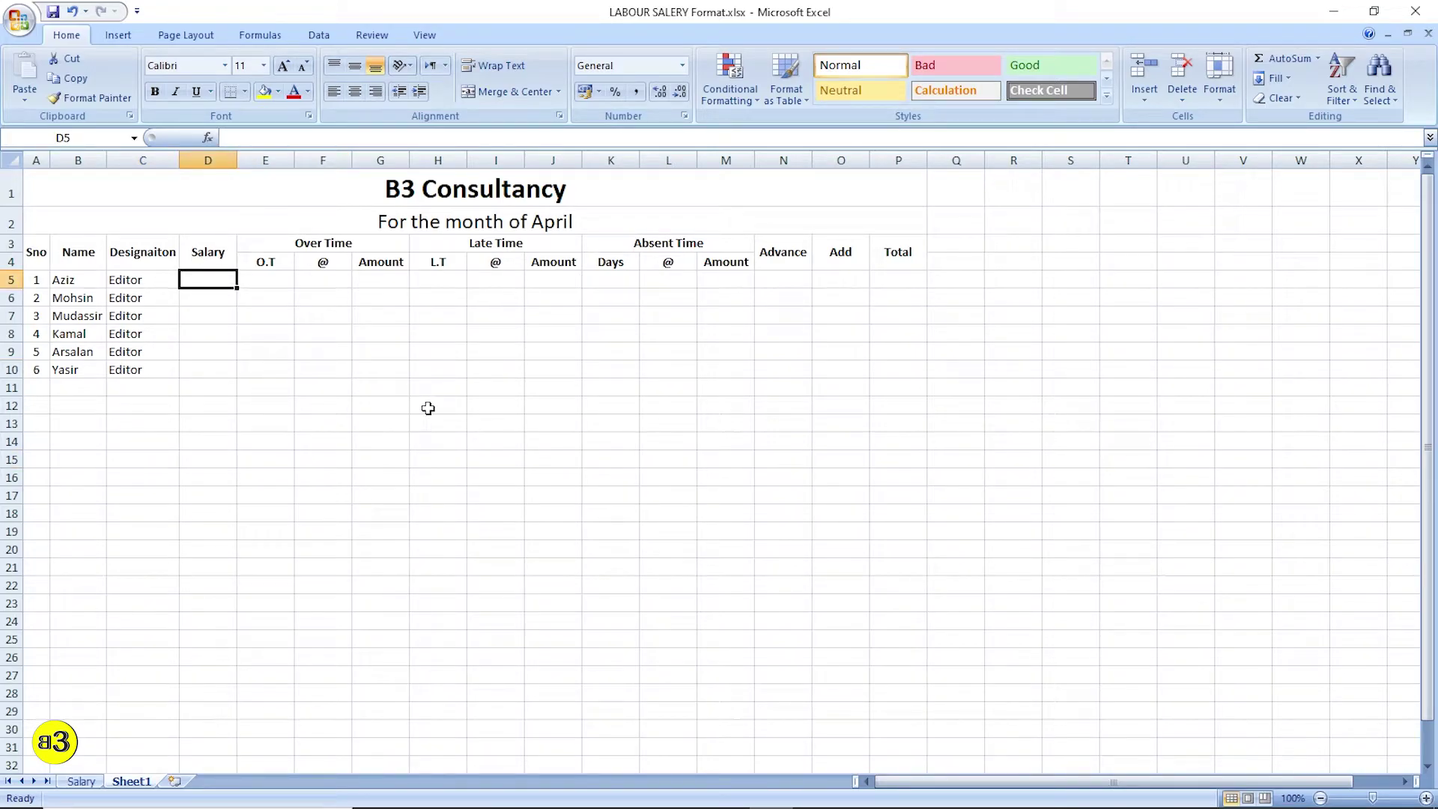
type("20000")
key("Return")
type("30000")
key("Return")
type("50000")
key("Return")
type("70000")
key("Return")
type("50000")
key("Return")
type("30000")
key("Return")
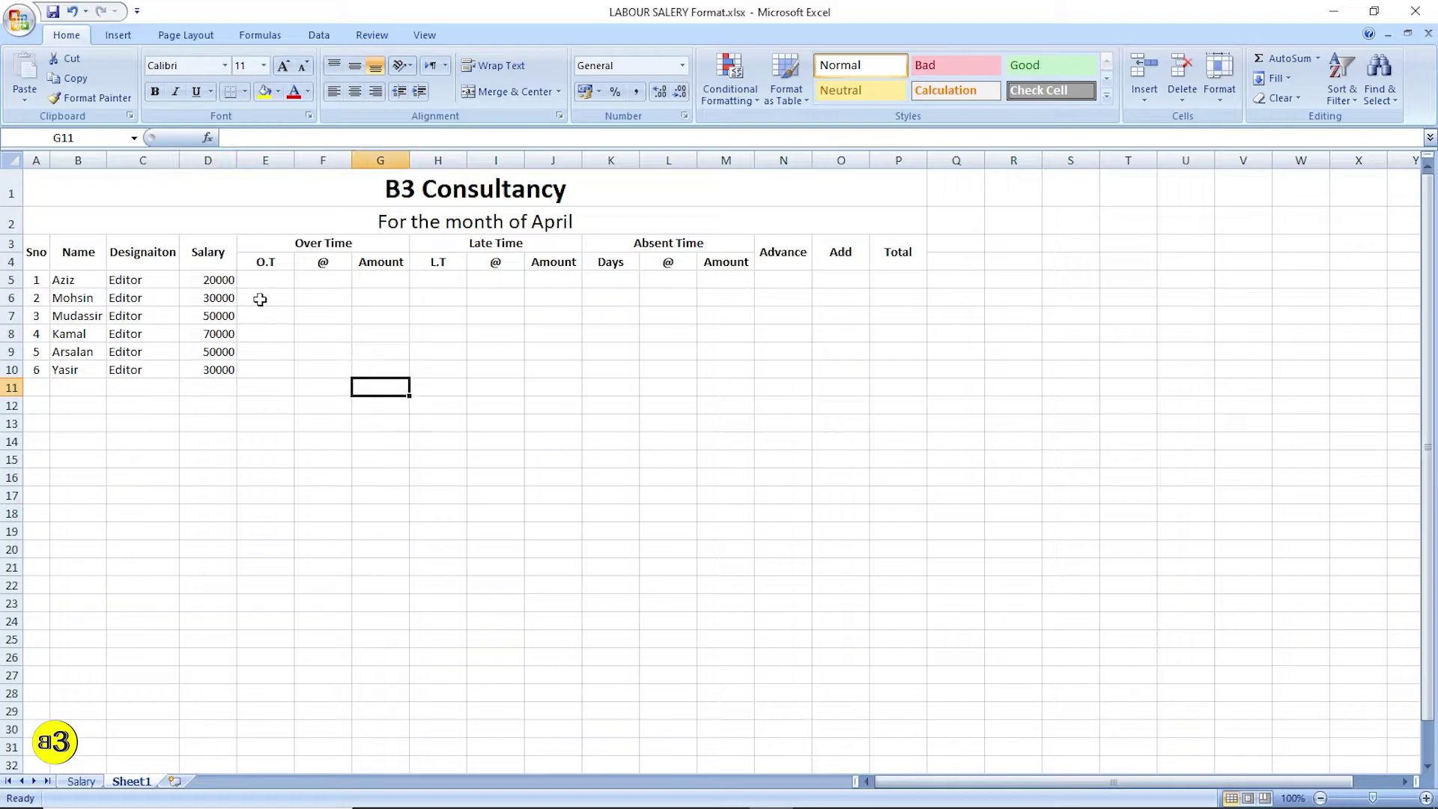
Step: Centre the designation and salary entries in C5:D10 horizontally
left_click(65, 283)
left_click_drag(69, 301, 68, 372)
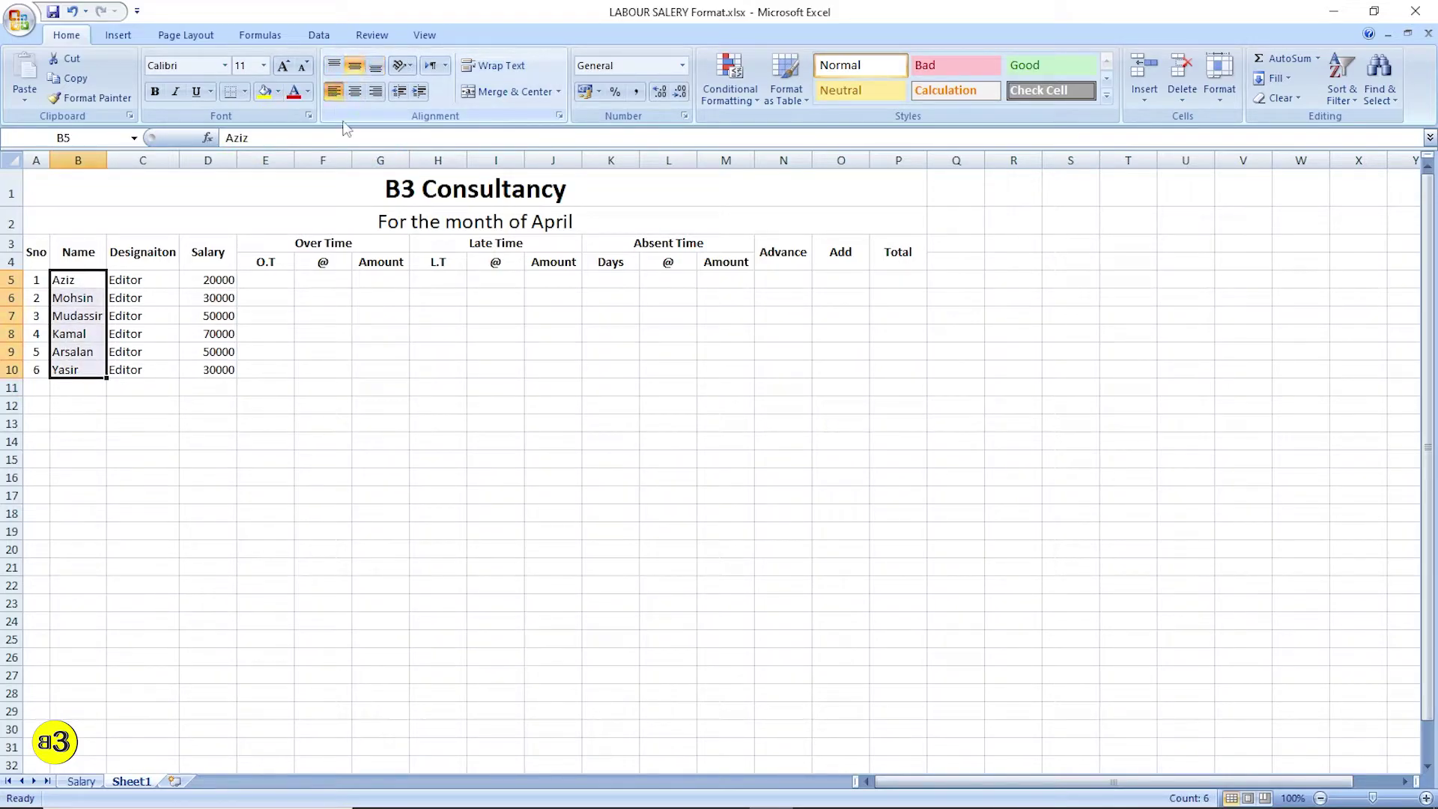
left_click(379, 417)
left_click_drag(143, 282, 220, 352)
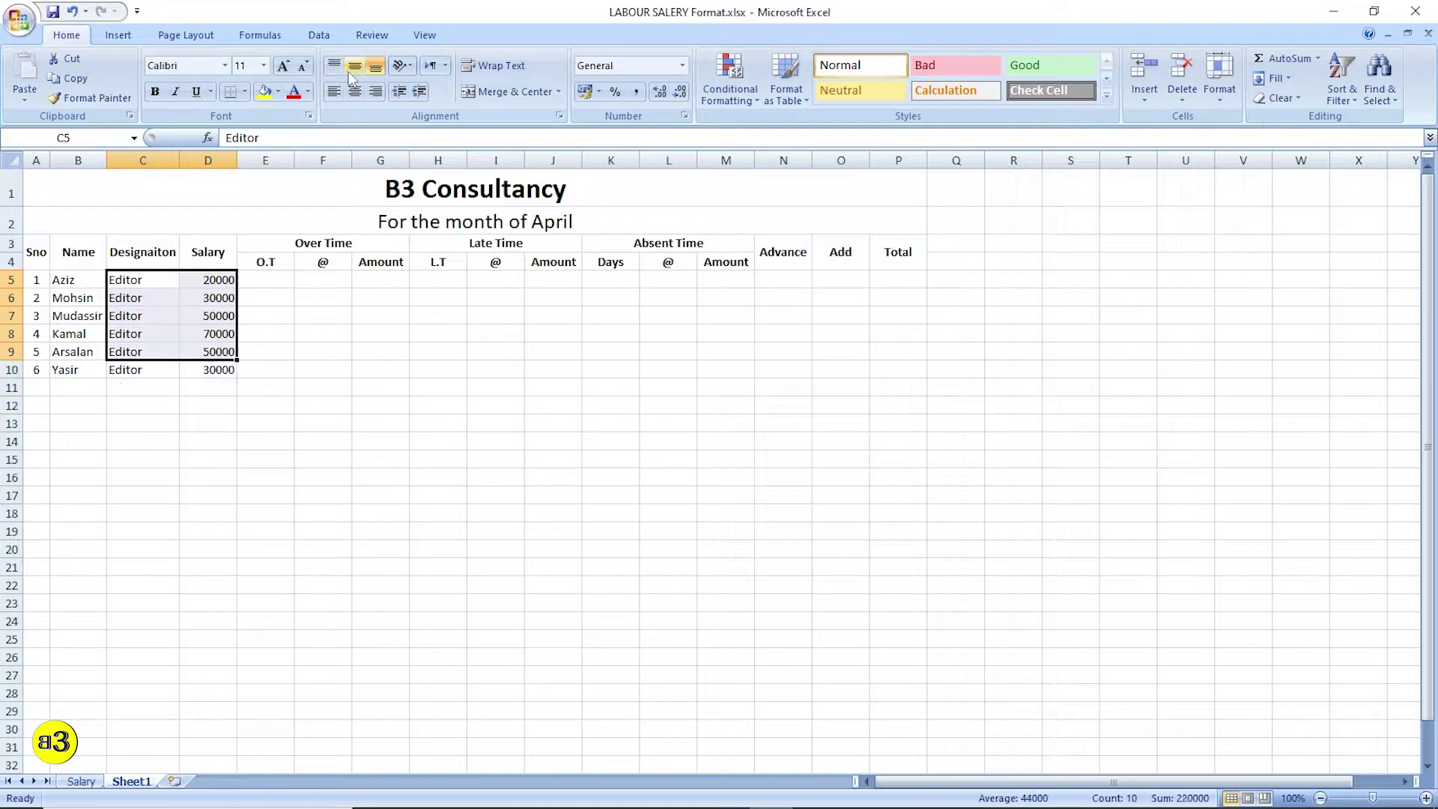
left_click(355, 91)
left_click(496, 405)
left_click_drag(138, 371, 211, 370)
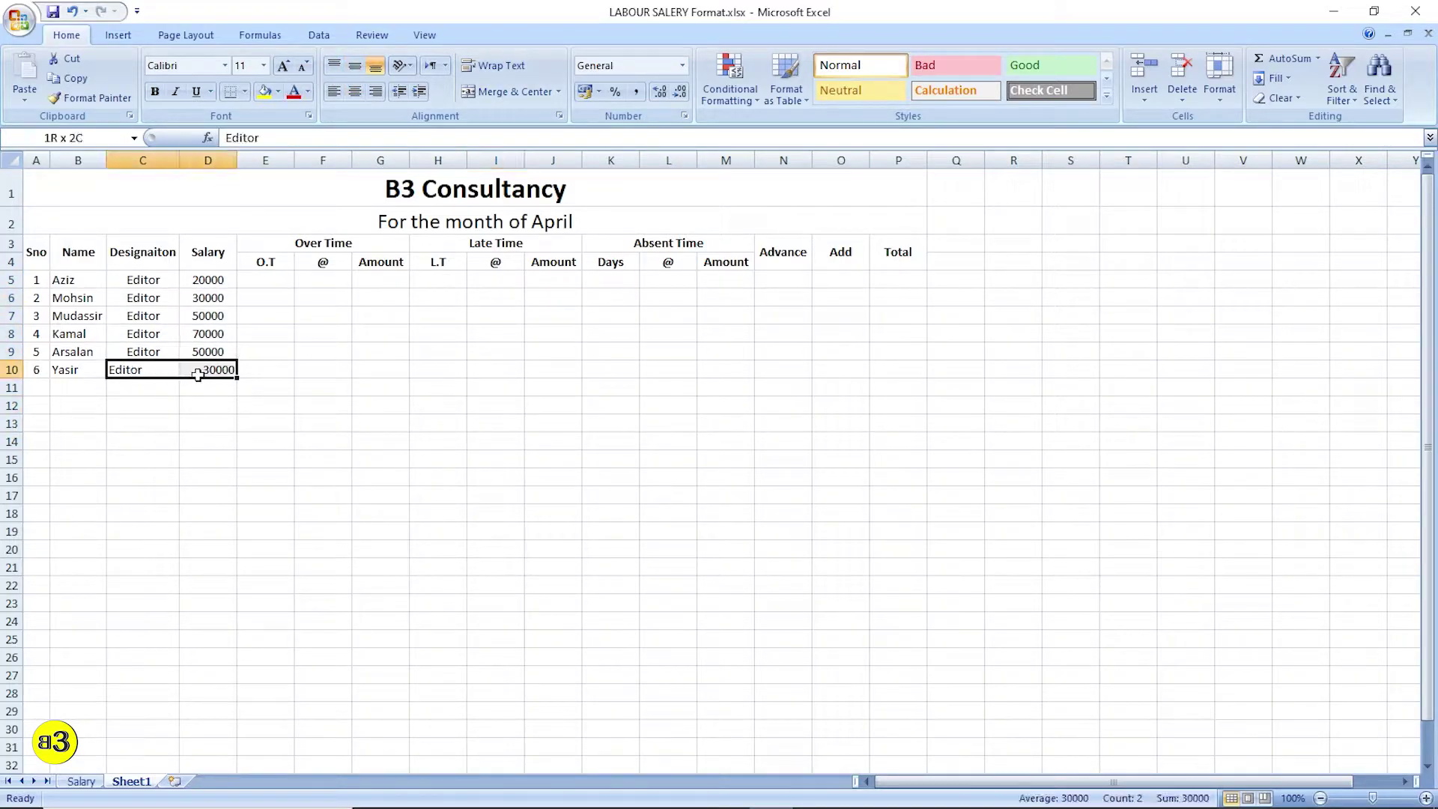
left_click(355, 91)
left_click(440, 362)
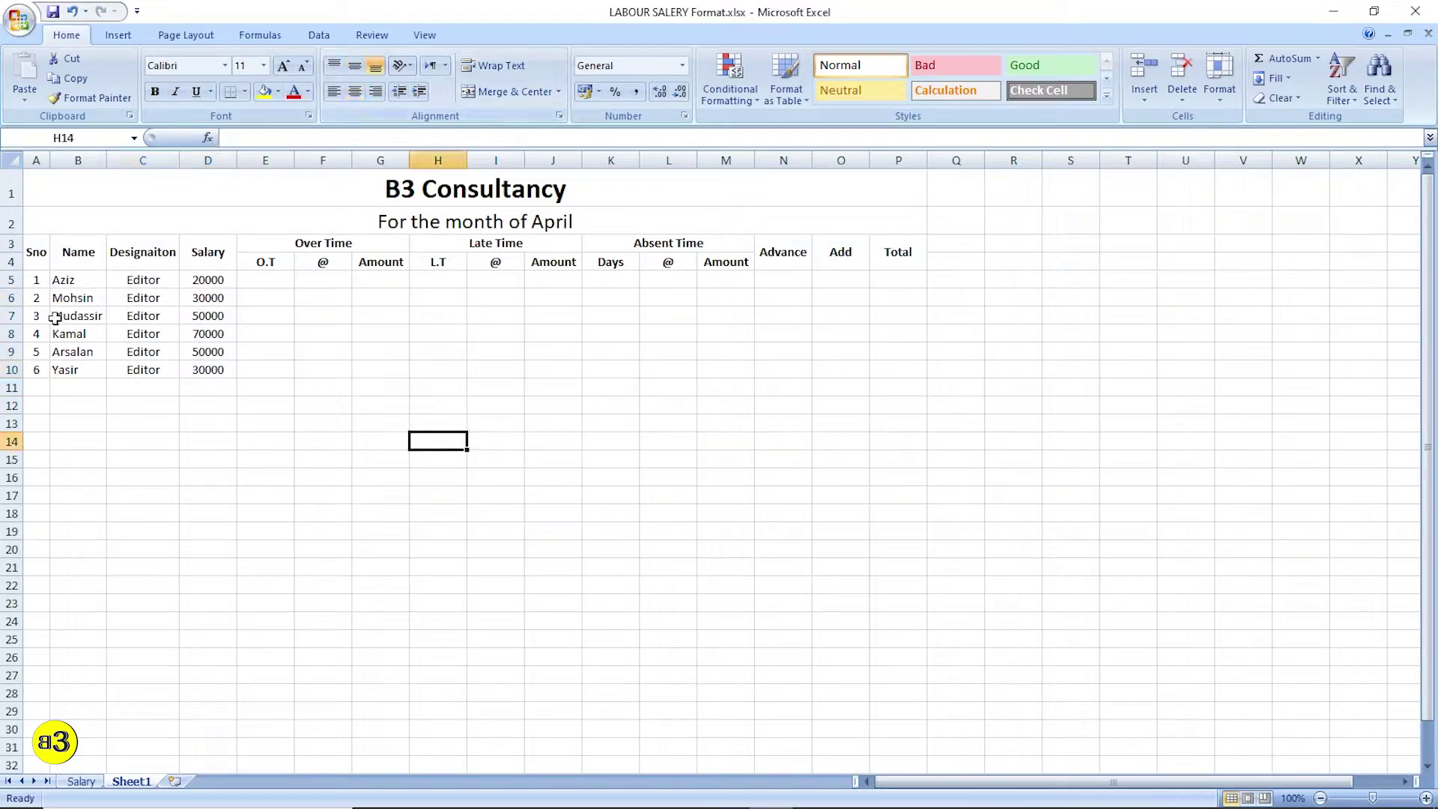
Step: Apply all borders to the table range A3:P12
left_click(276, 282)
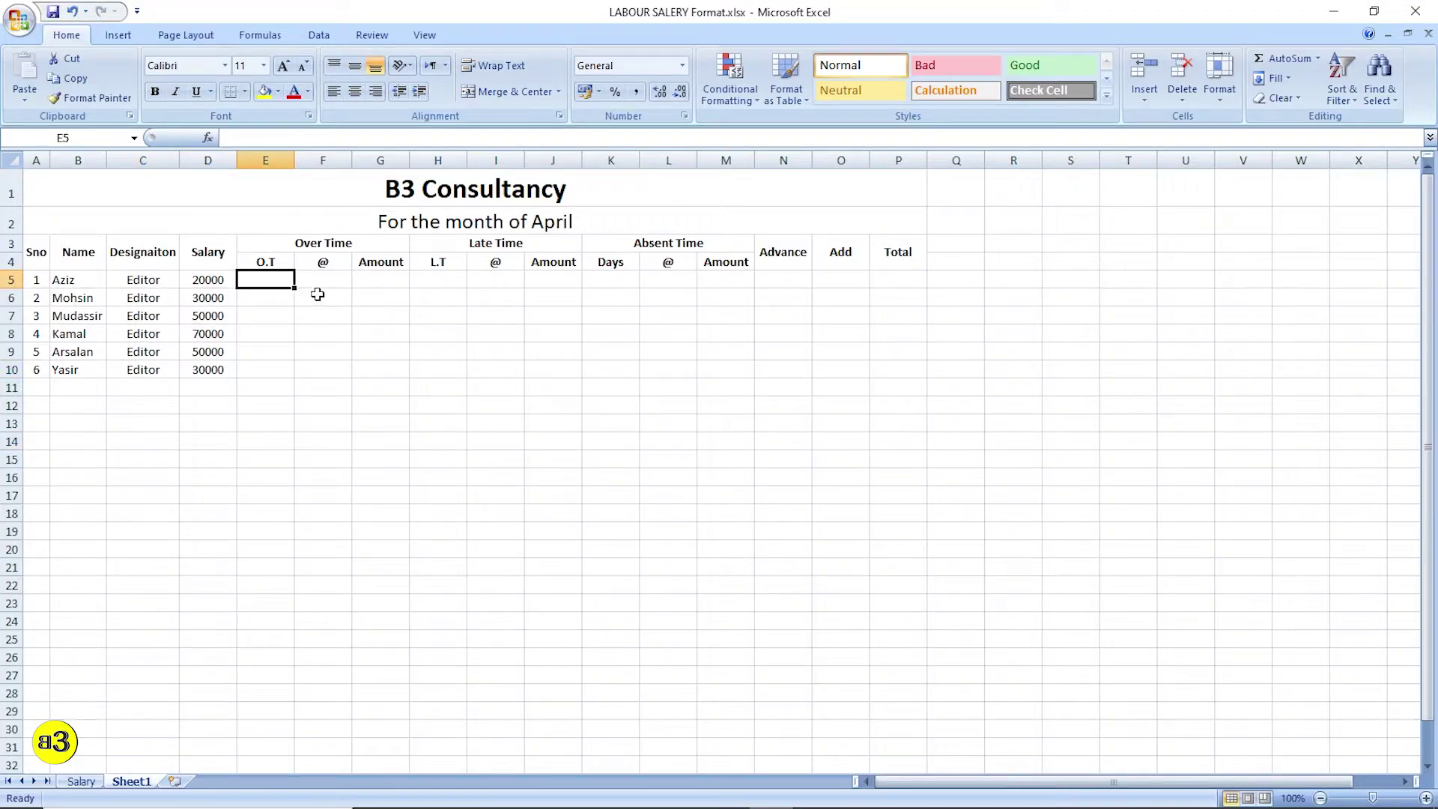
left_click(329, 286)
left_click_drag(31, 253, 900, 395)
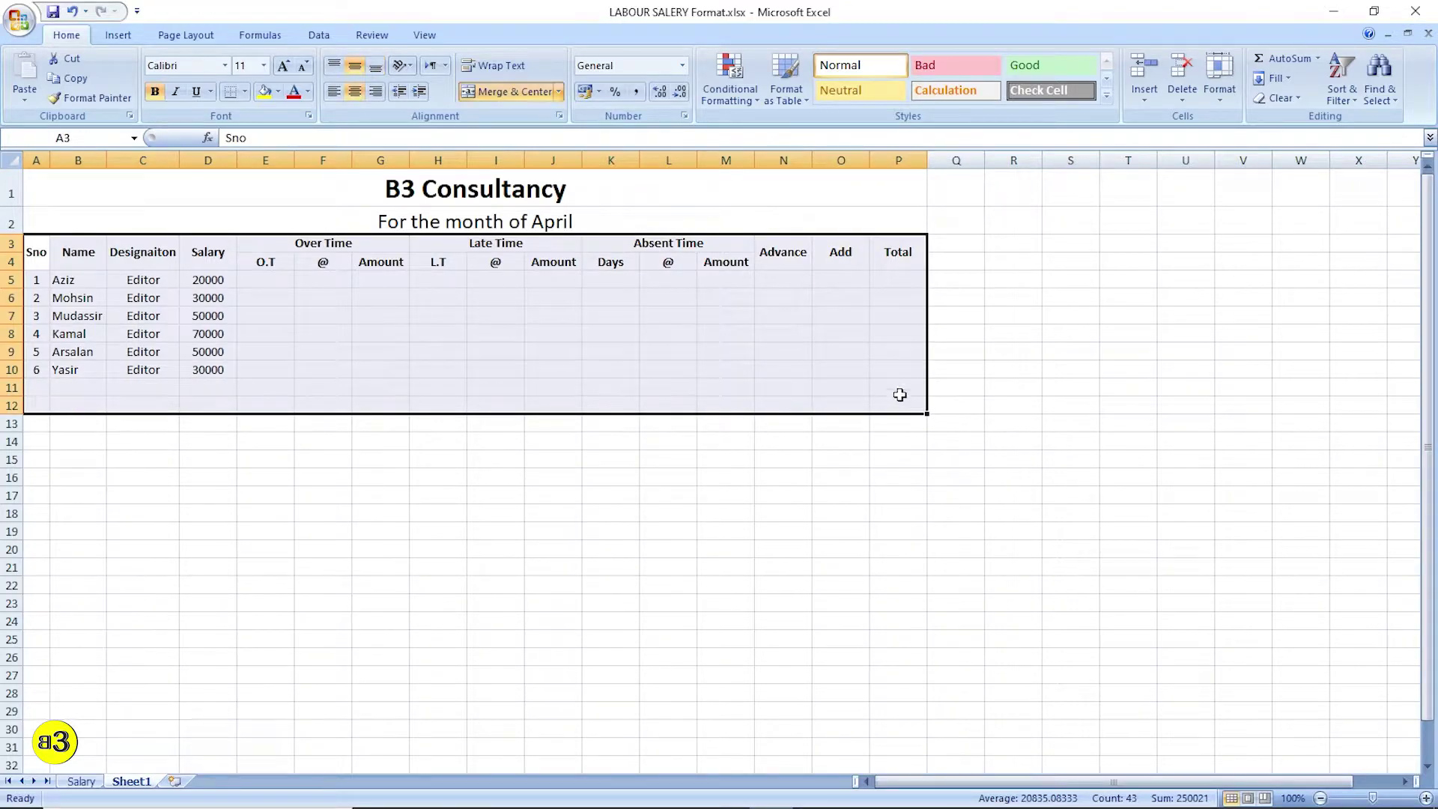
left_click(245, 91)
left_click(288, 235)
left_click(725, 513)
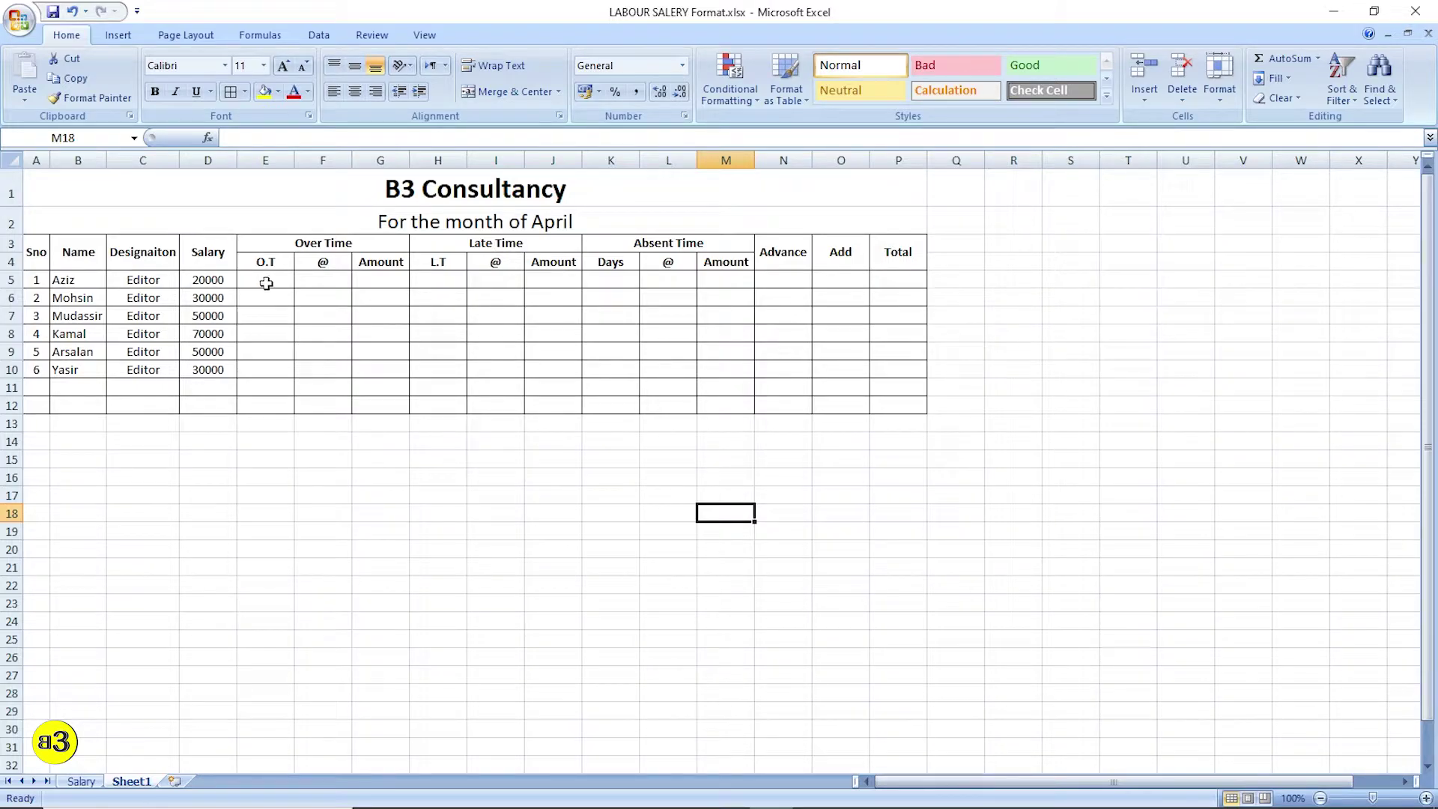
Step: Calculate the first employee's hourly overtime rate in F5 with the formula =D5/30/8
left_click(328, 279)
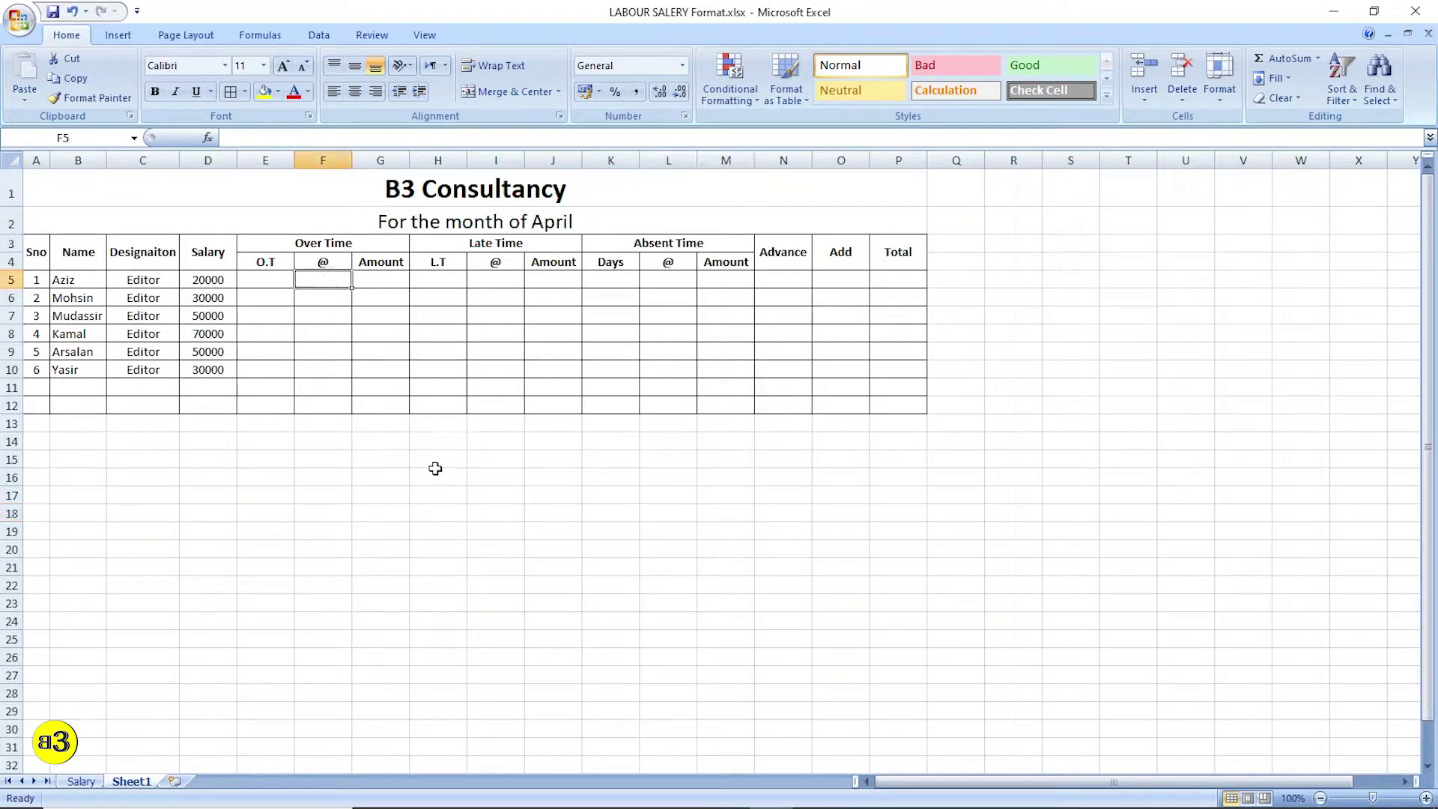
left_click(228, 279)
left_click(339, 280)
type("=")
left_click(207, 281)
type("/30/8")
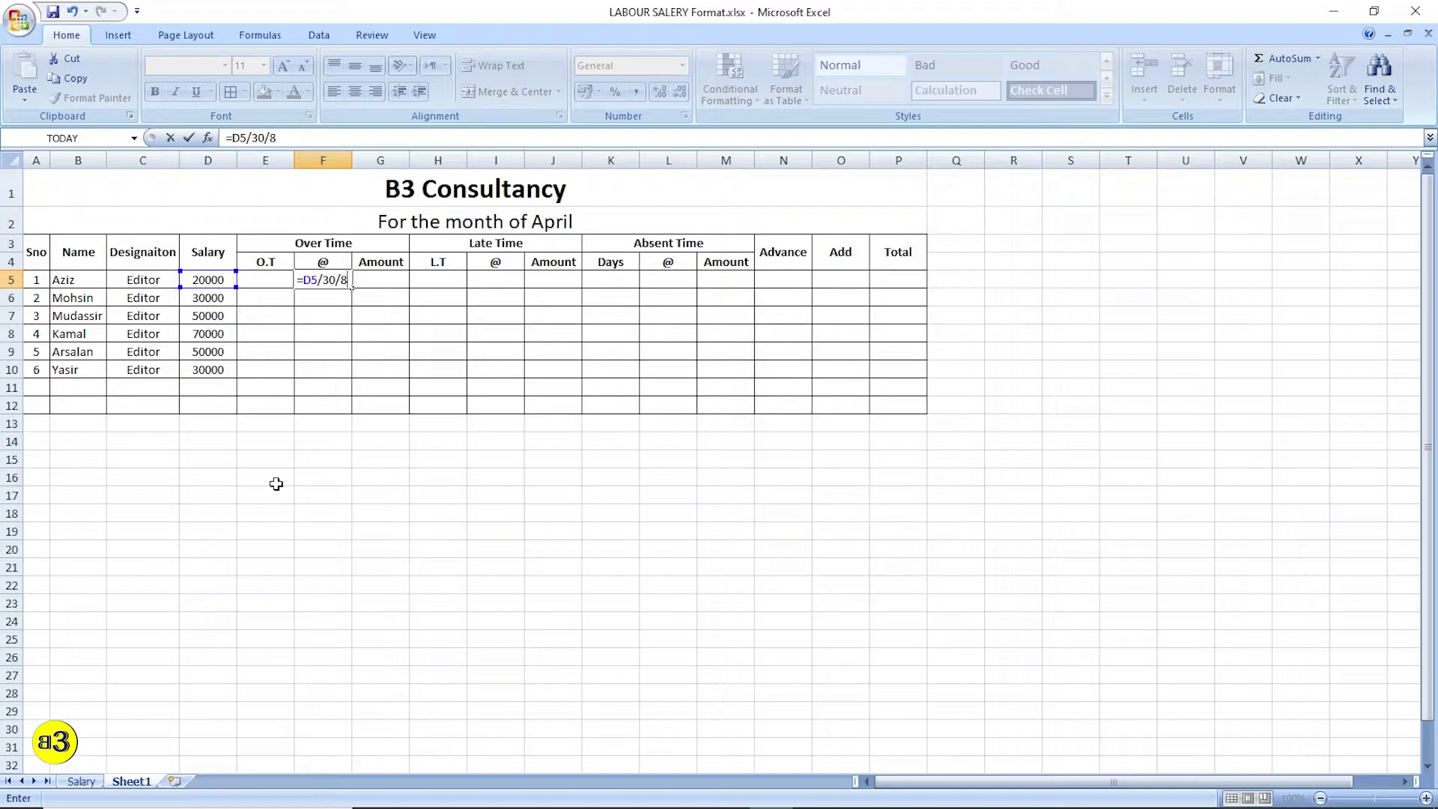
key("Return")
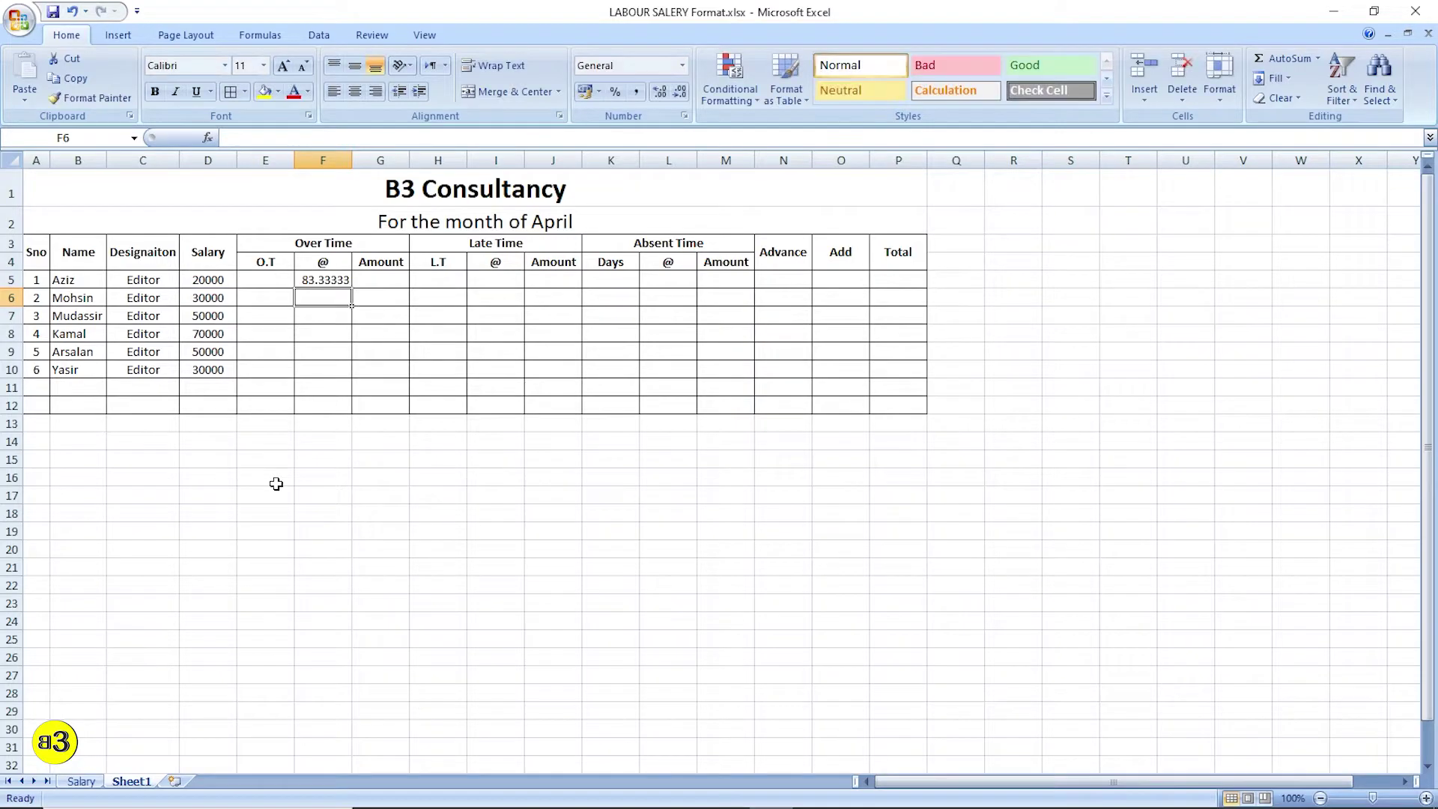
Step: Show the overtime rate in F5 without decimals and centre F5:F10 horizontally and vertically
key("Up")
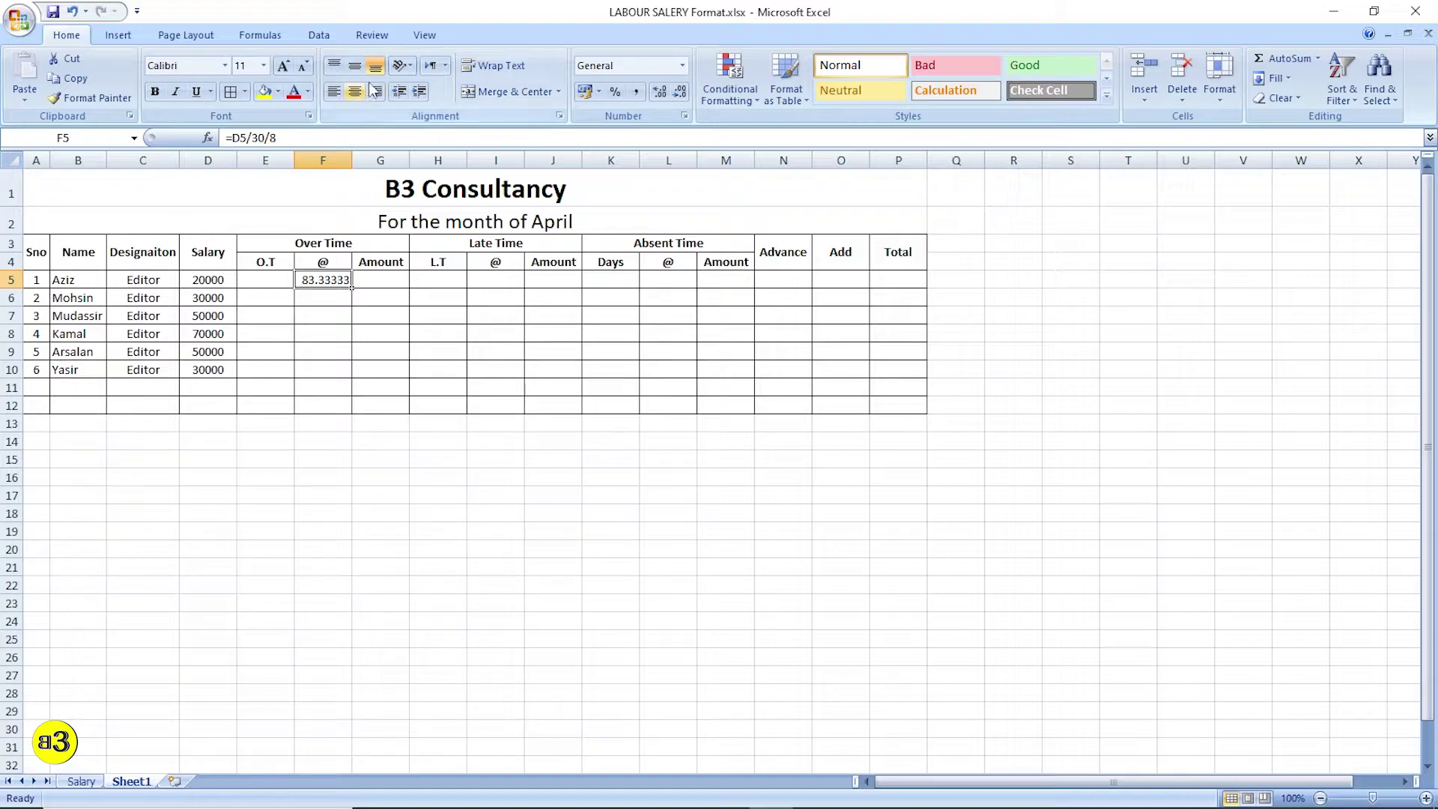
left_click(660, 91)
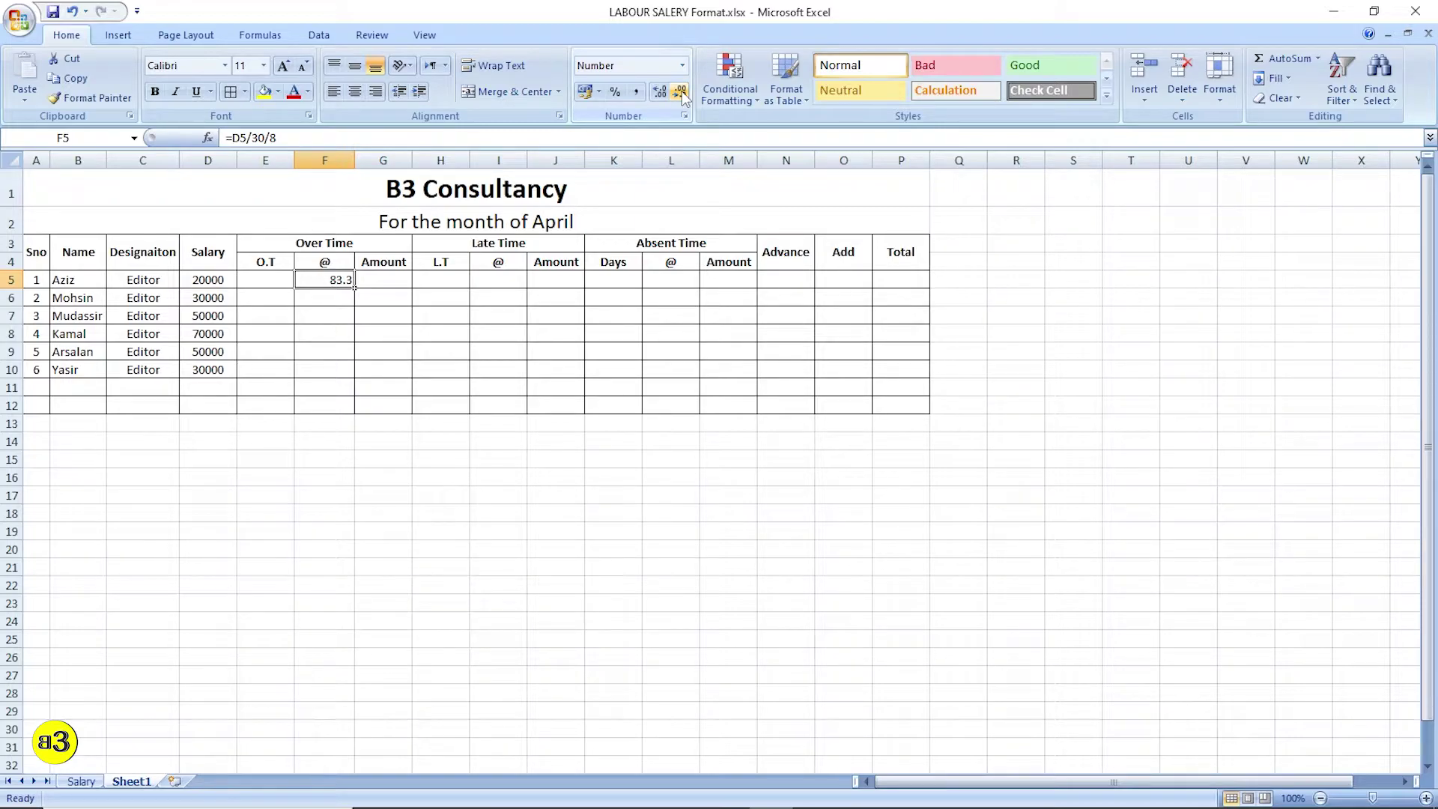
left_click(680, 91)
left_click_drag(333, 280, 328, 370)
left_click(355, 65)
left_click(355, 91)
Step: Fill the overtime rate formula from F5 down to F10
left_click(333, 280)
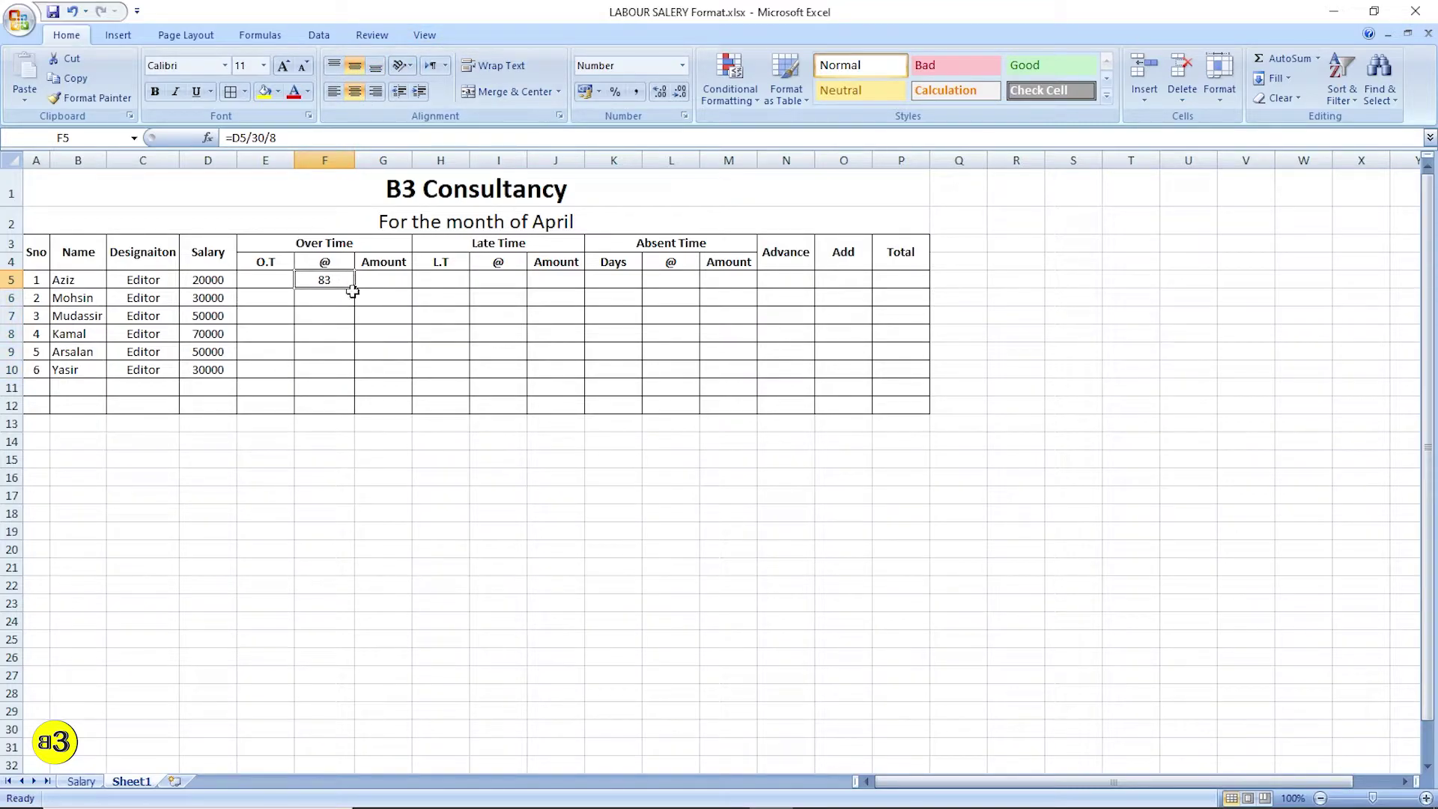
left_click(247, 138)
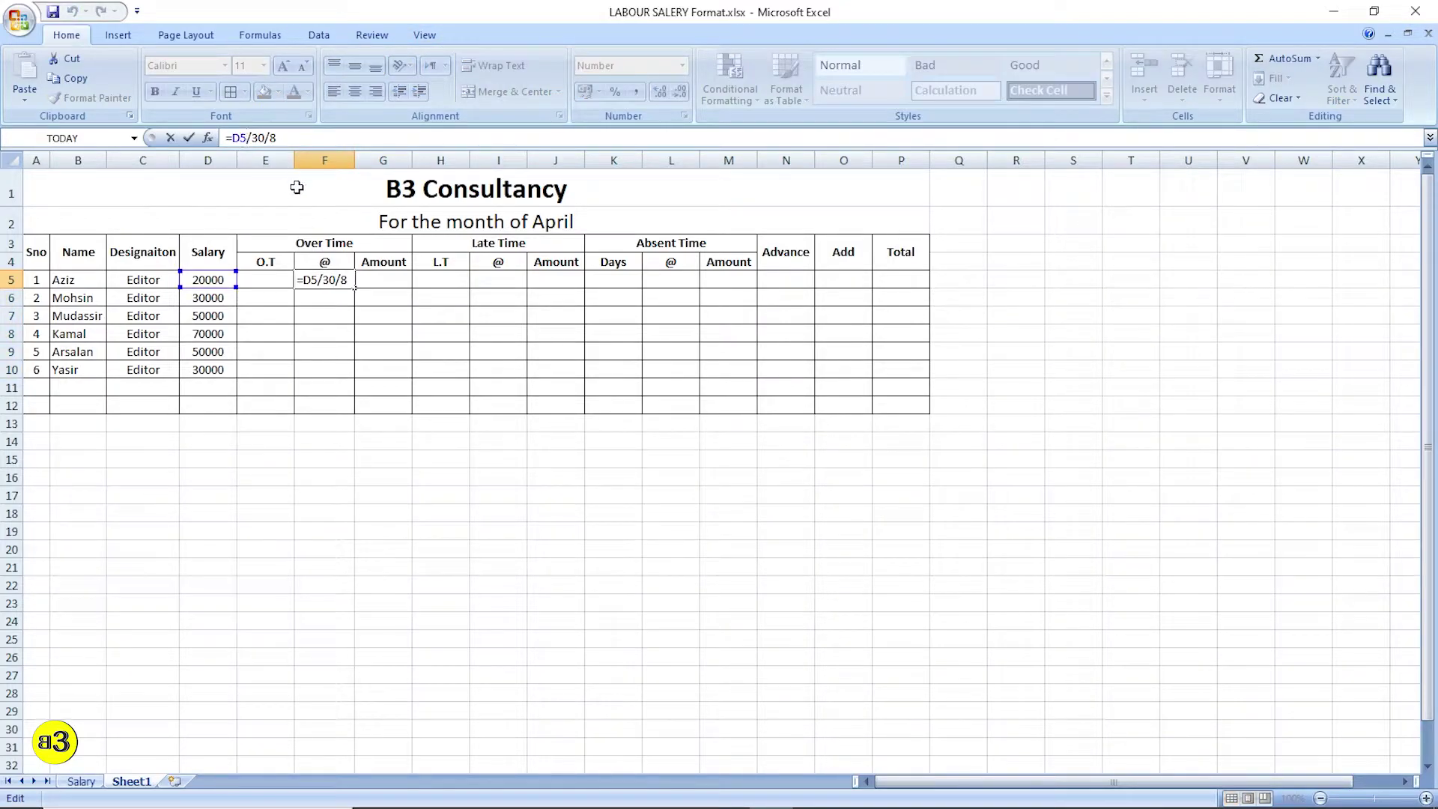
key("Escape")
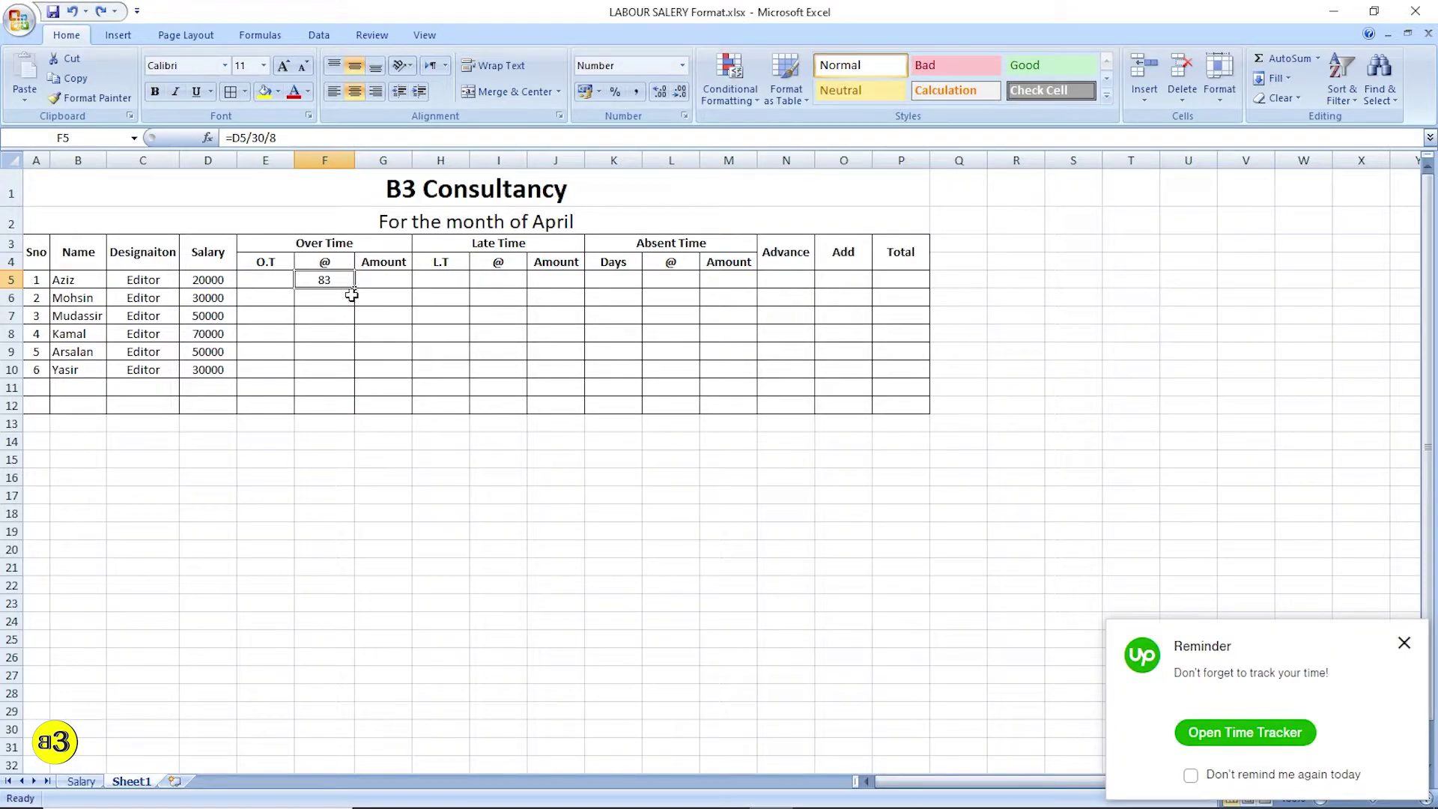
left_click_drag(355, 290, 354, 381)
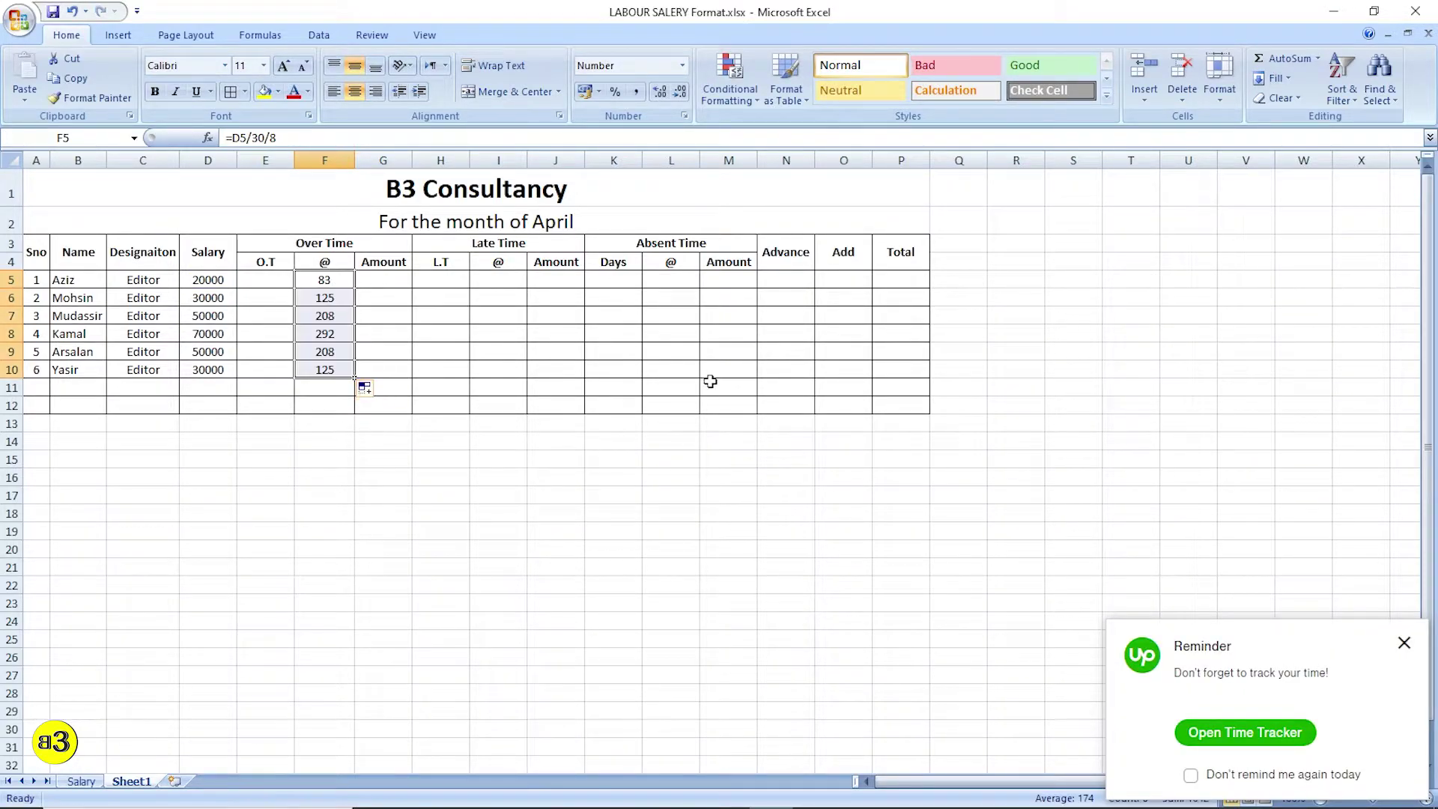
left_click_drag(664, 376, 664, 356)
left_click_drag(330, 281, 326, 368)
left_click(210, 283)
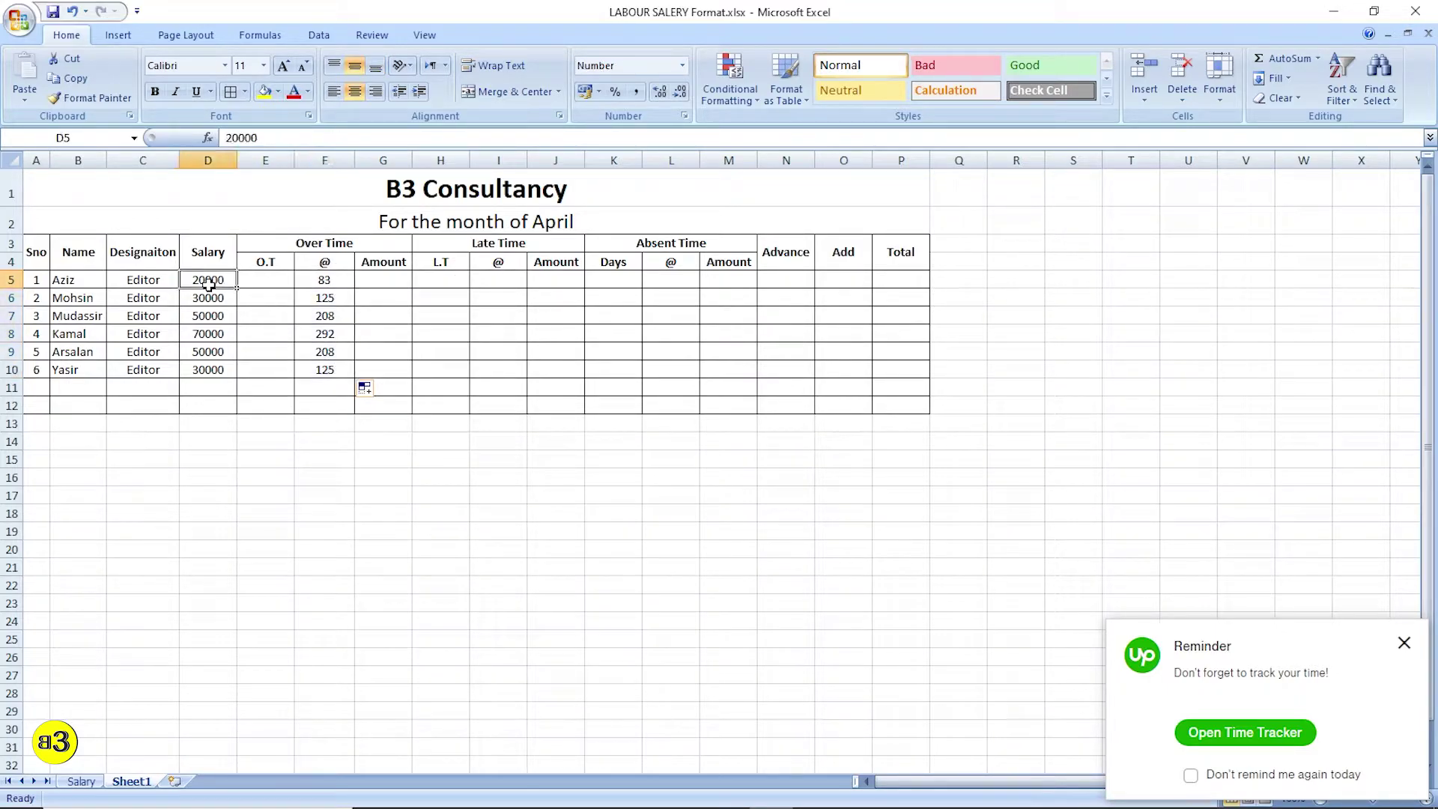
left_click(324, 279)
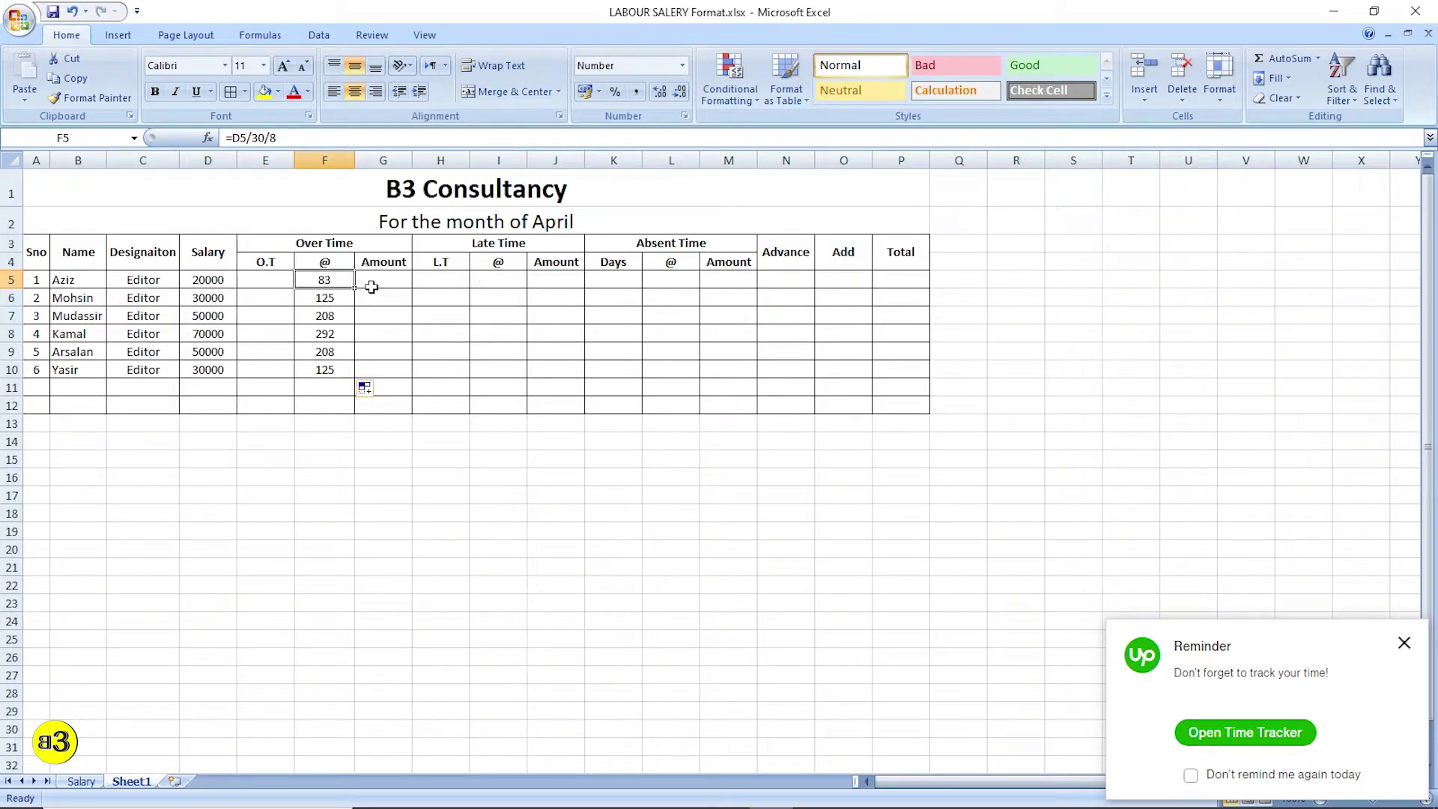
Step: Link the Late Time rate in I5 to the overtime rate with =F5 and fill it down to I10
left_click(495, 290)
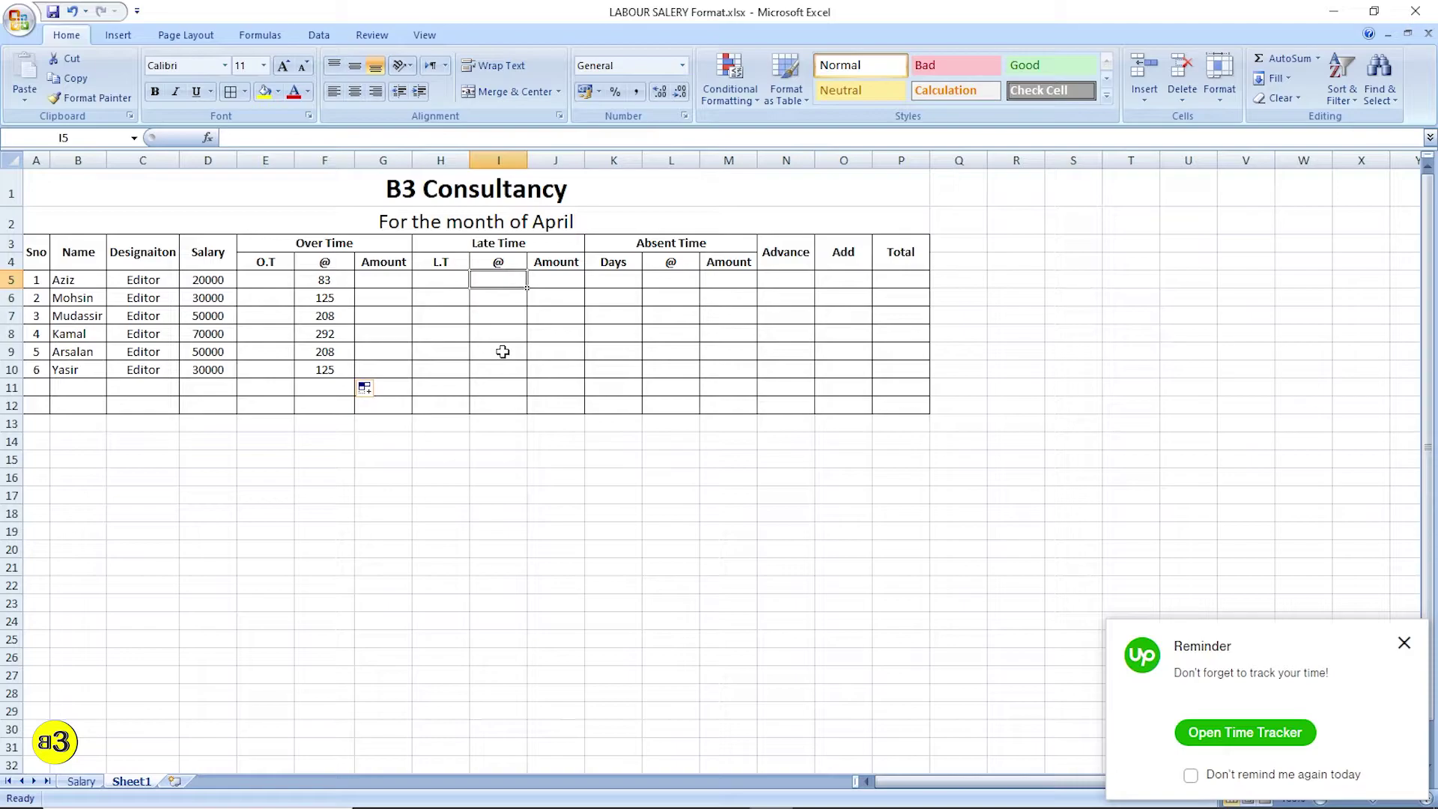
type("=")
left_click(326, 282)
key("Return")
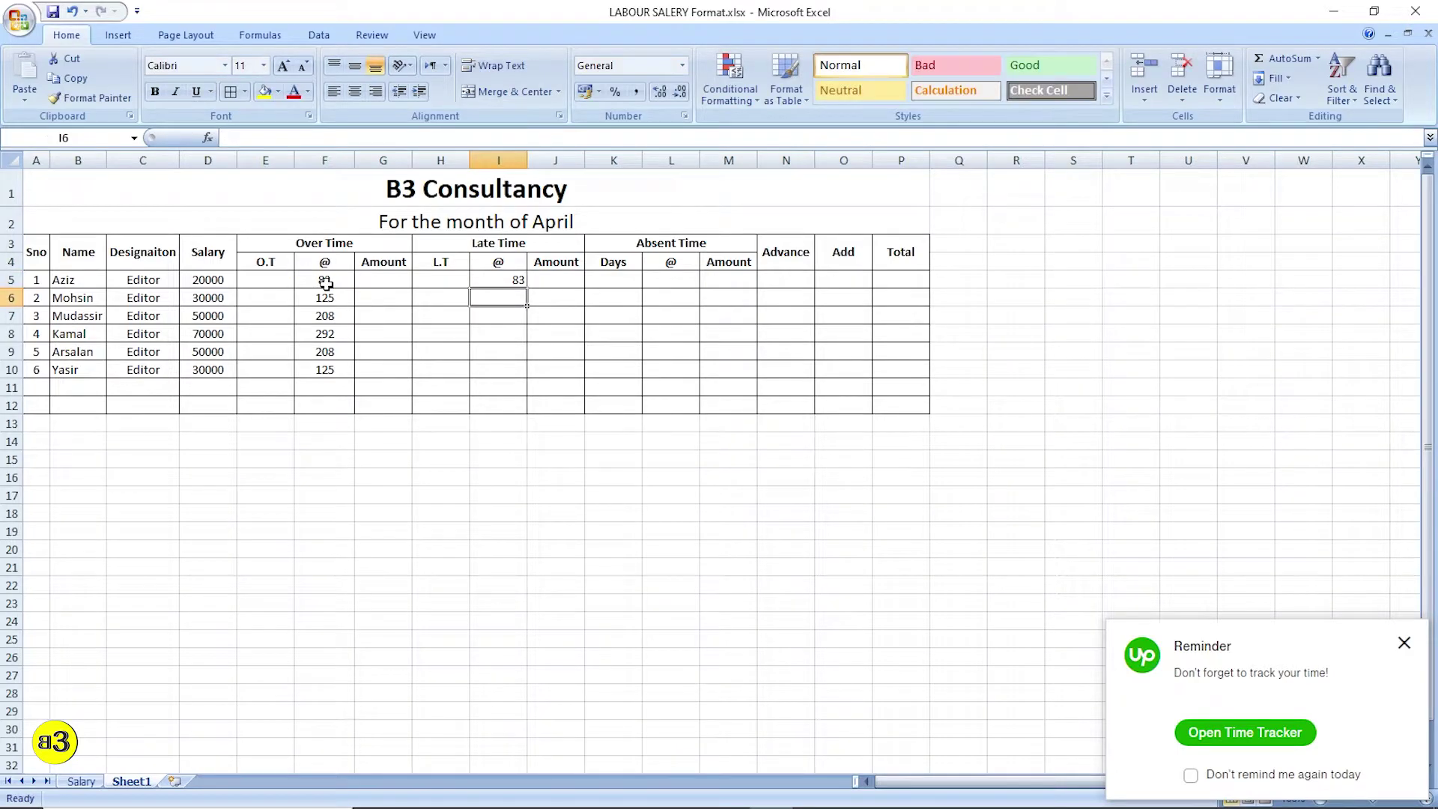
left_click(514, 283)
left_click_drag(529, 289, 528, 375)
left_click(670, 370)
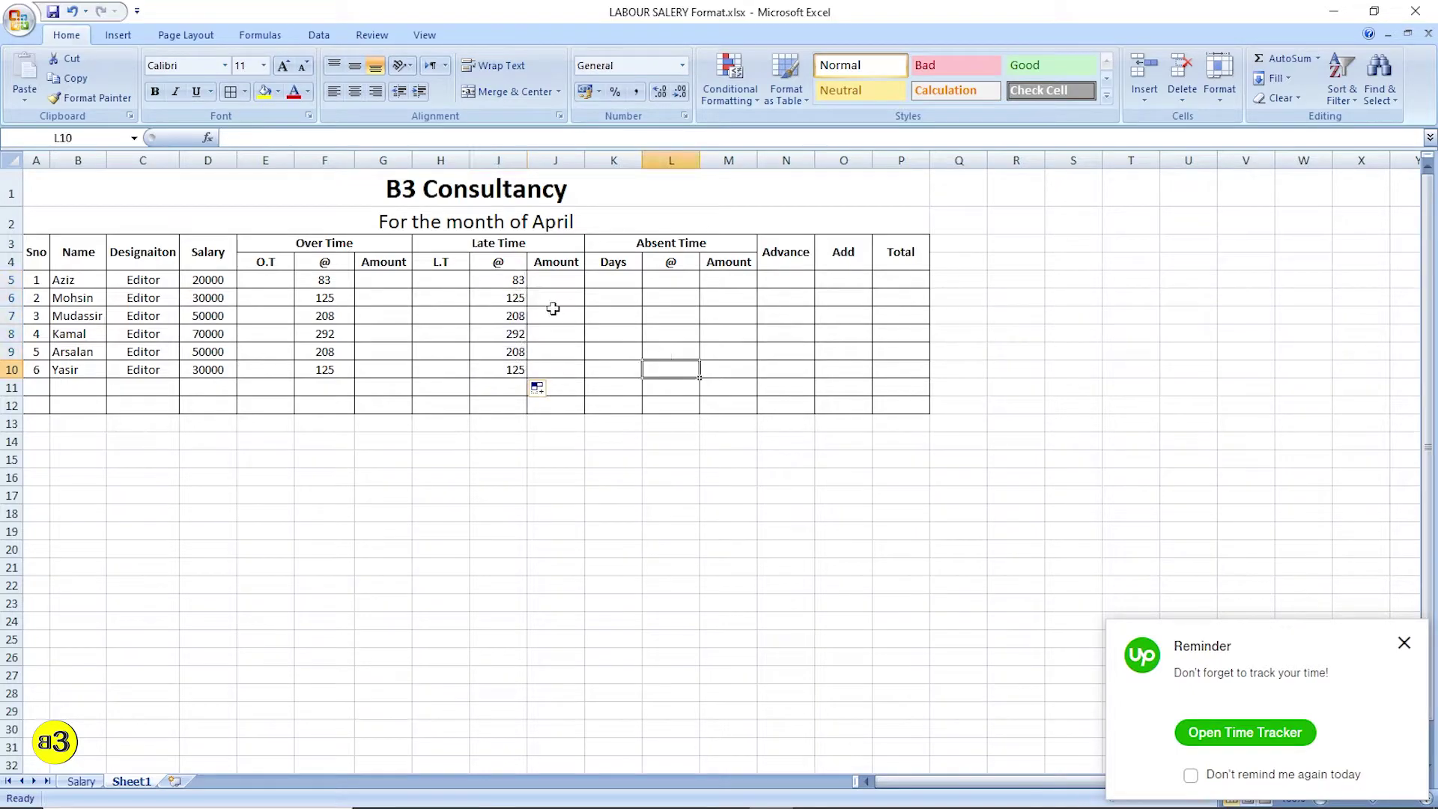
Step: Centre the Late Time rates in I5:I10 horizontally
left_click_drag(514, 283, 514, 369)
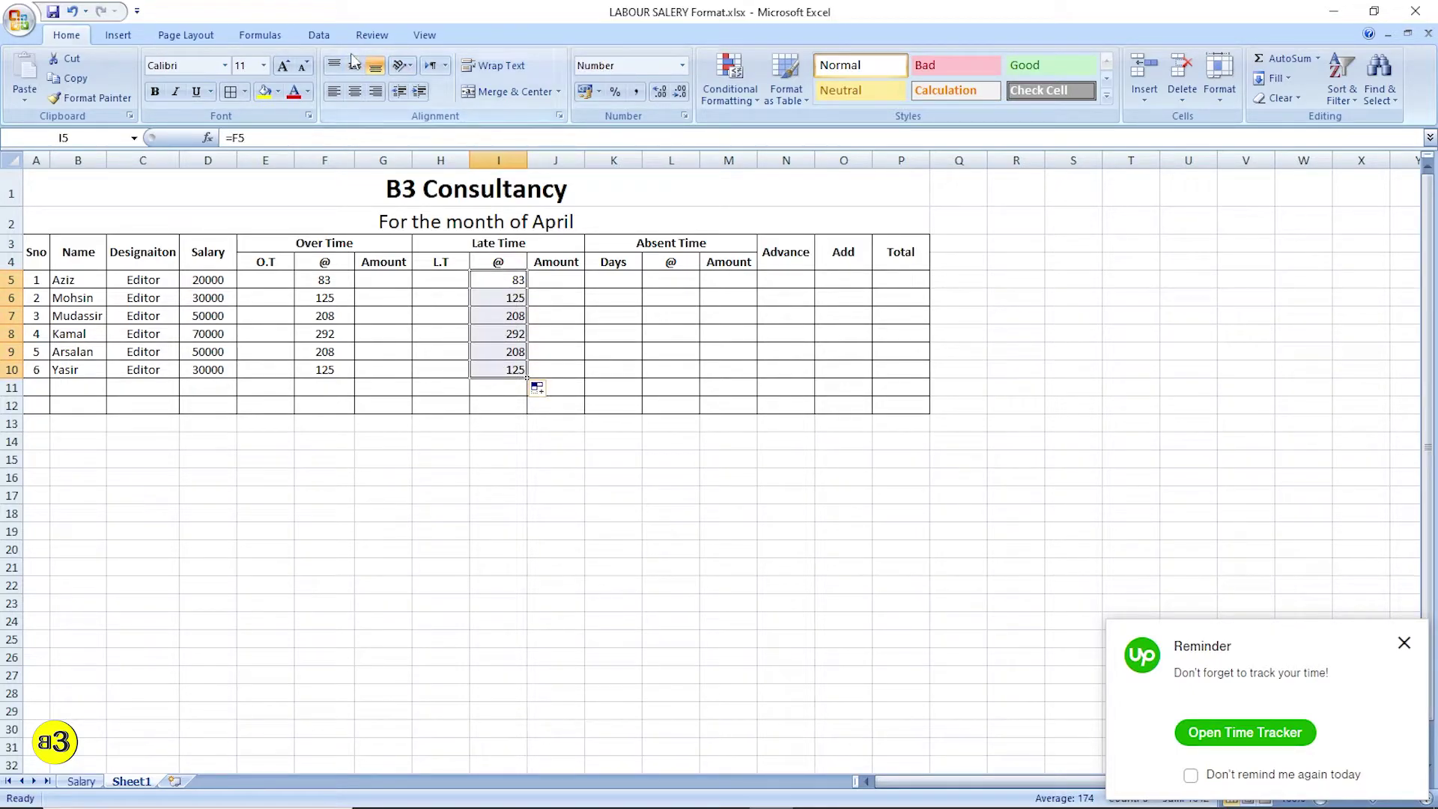
left_click(353, 92)
left_click(652, 332)
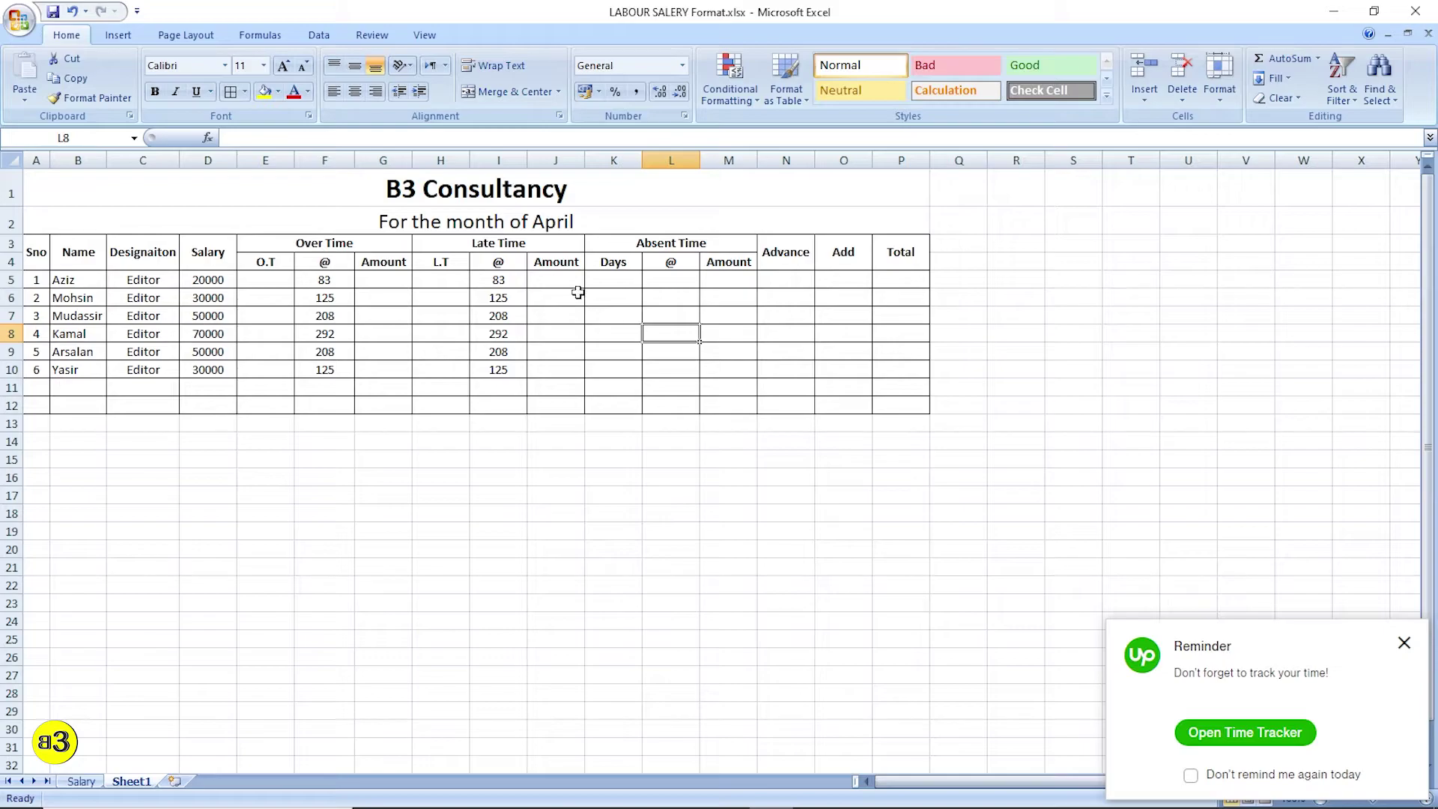
Step: Calculate the first employee's daily absence rate in L5 with the formula =D5/30
left_click(608, 282)
left_click(690, 304)
left_click(683, 278)
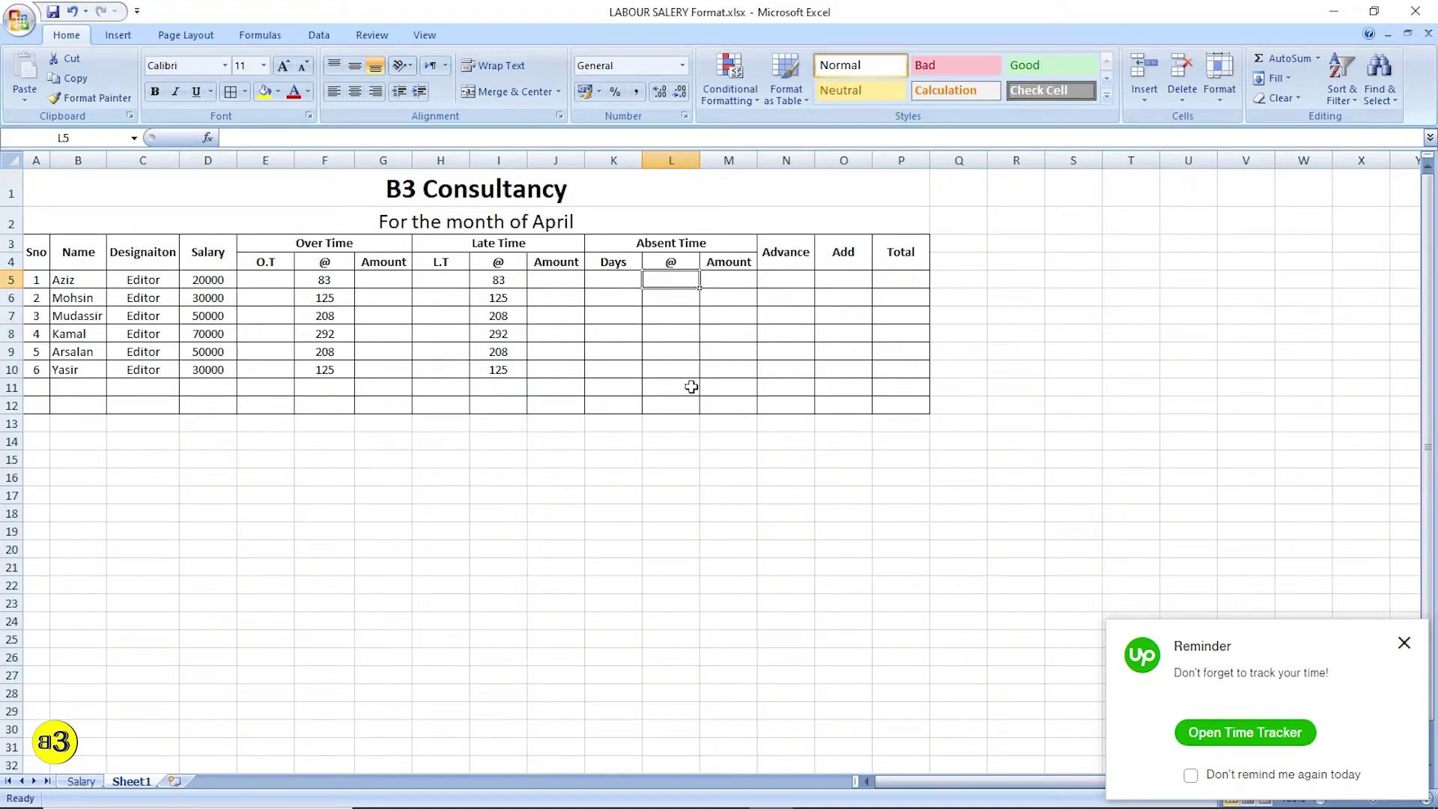
type("=")
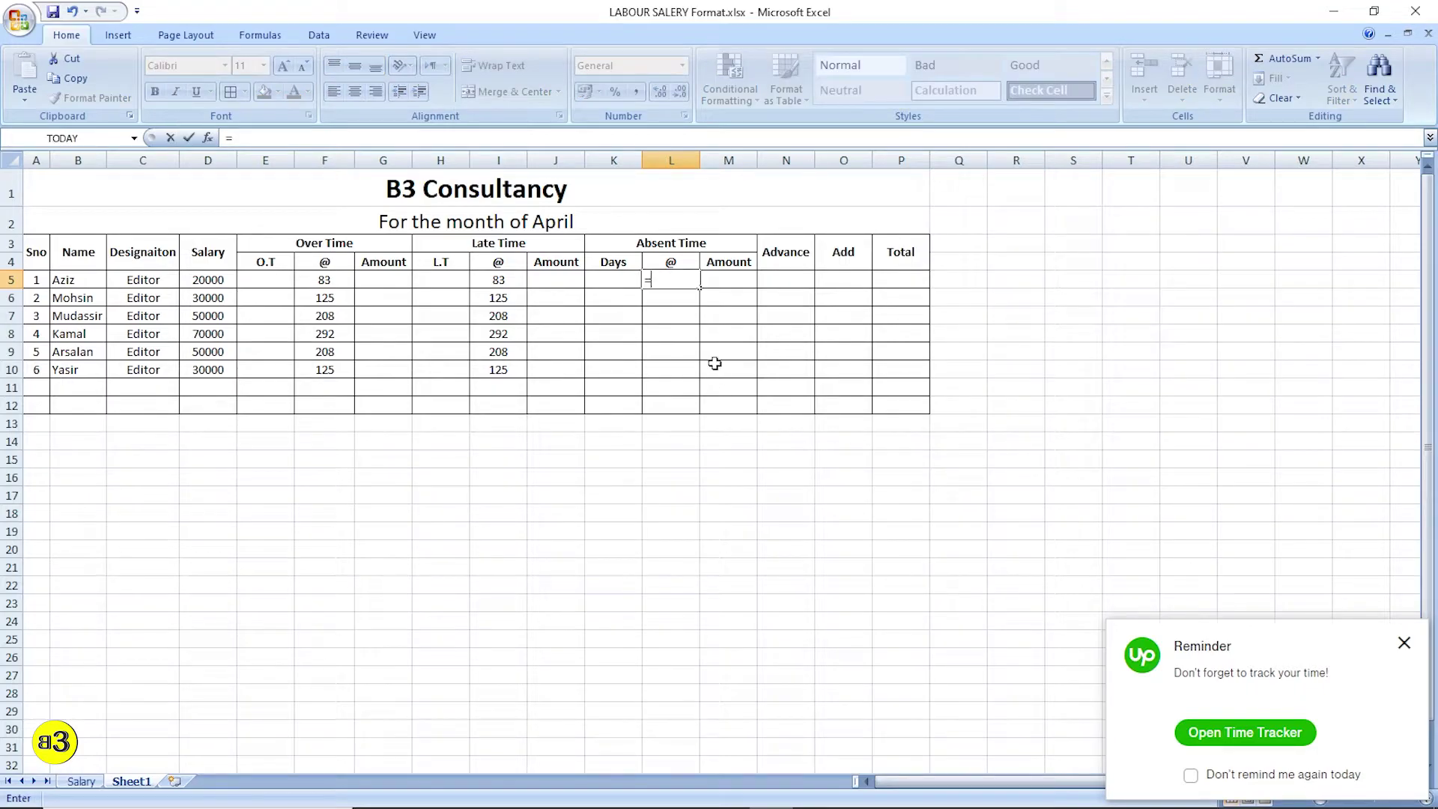
left_click(188, 280)
type("/30")
key("Return")
Step: Show the absence rate in L5 without decimals
left_click(678, 279)
left_click(680, 93)
left_click(679, 93)
left_click(680, 93)
left_click(680, 93)
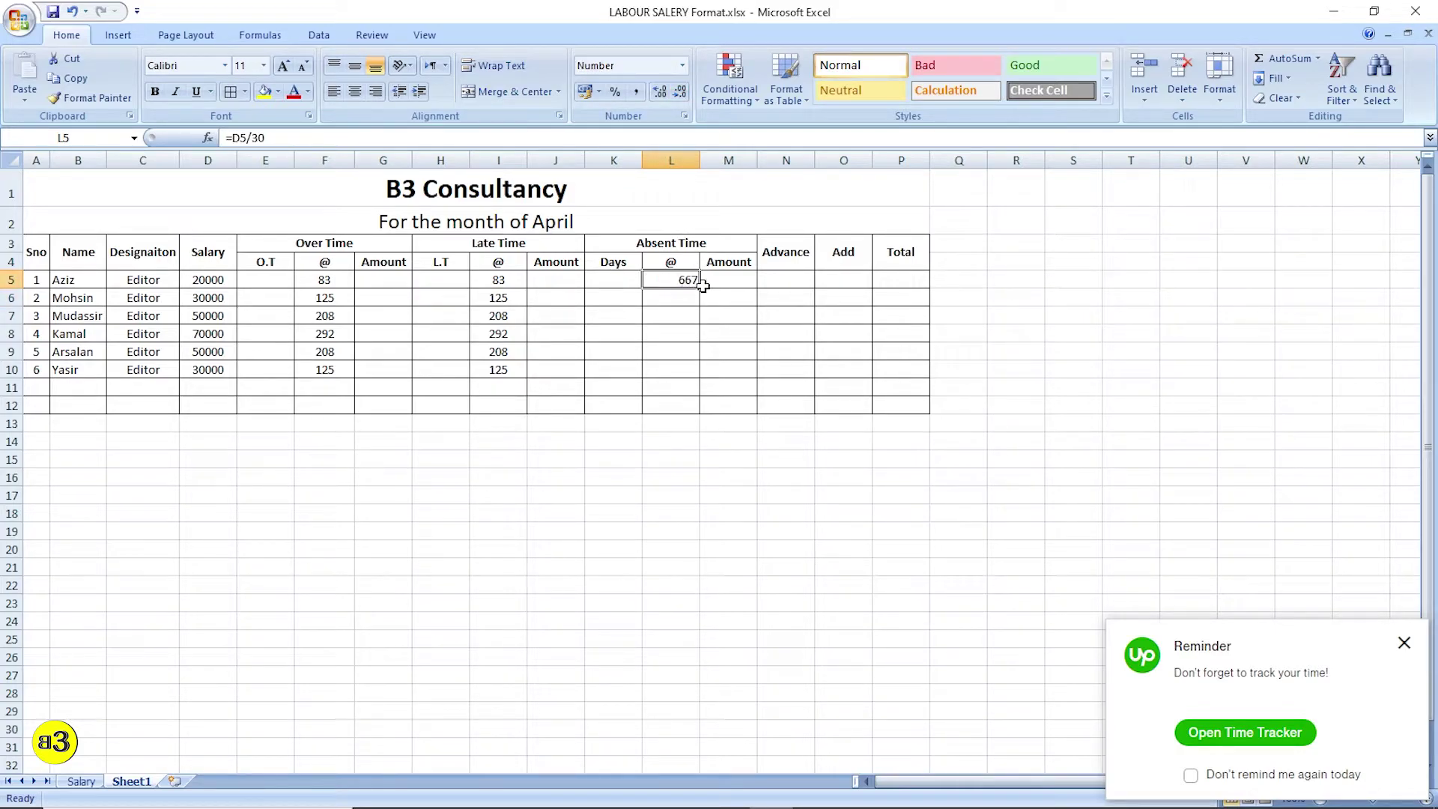
Step: Fill the absence rate formula from L5 down to L10 and centre those cells horizontally
left_click_drag(702, 290, 697, 379)
left_click(793, 371)
left_click_drag(672, 285, 678, 370)
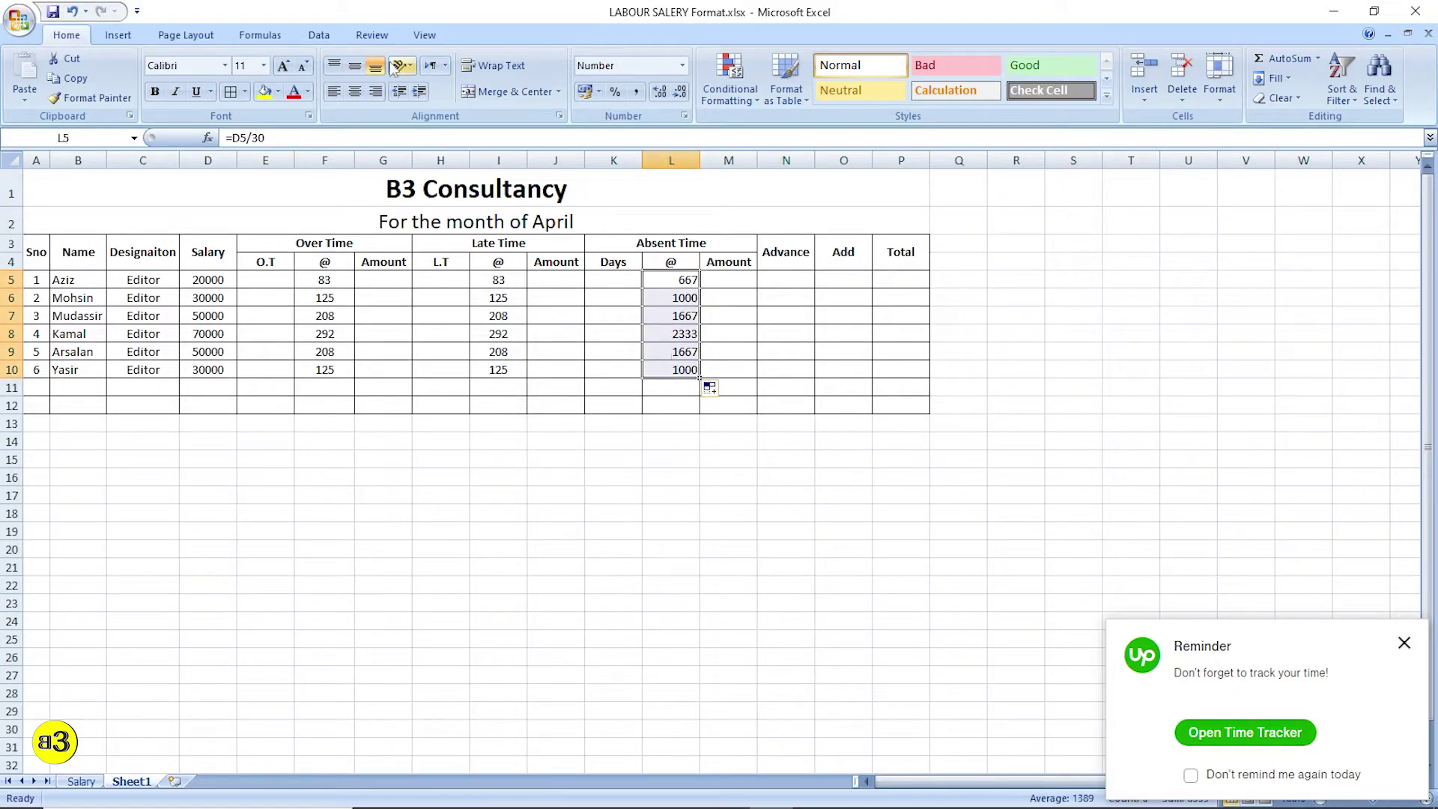
left_click(356, 90)
left_click(832, 352)
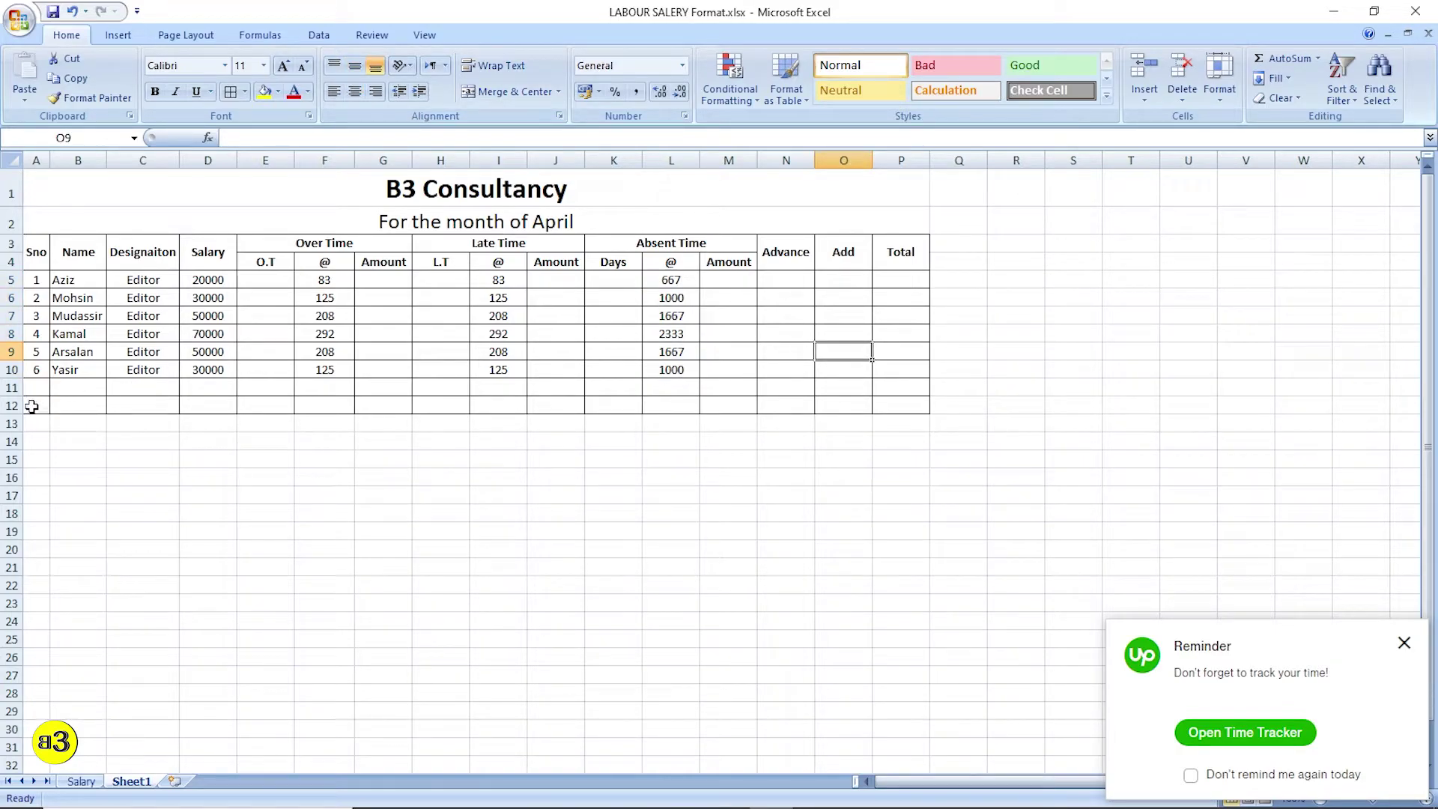
Step: Merge and centre A12:C12 and enter the label "Total" there
left_click_drag(32, 406, 135, 405)
left_click(507, 91)
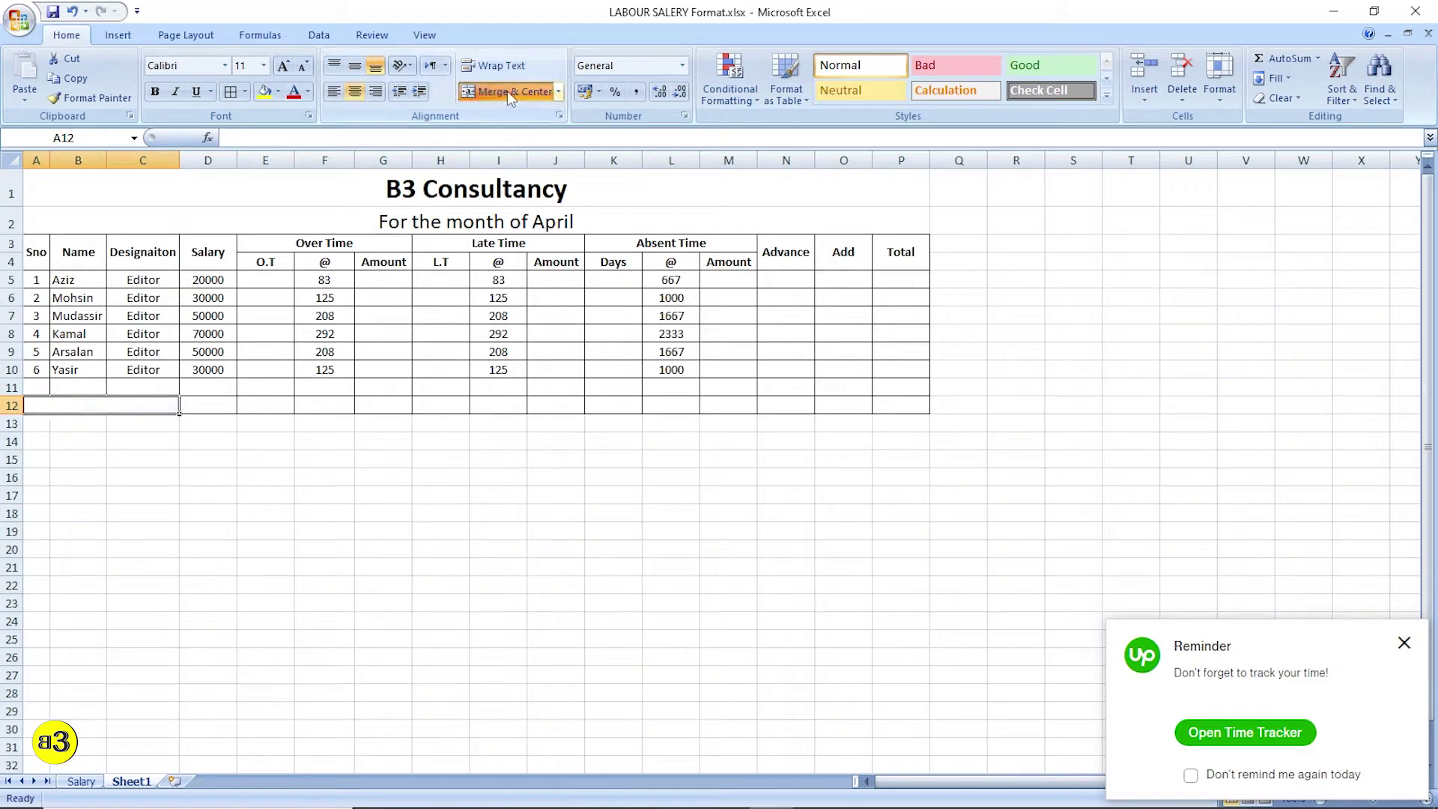
type("Total")
key("Tab")
key("Tab")
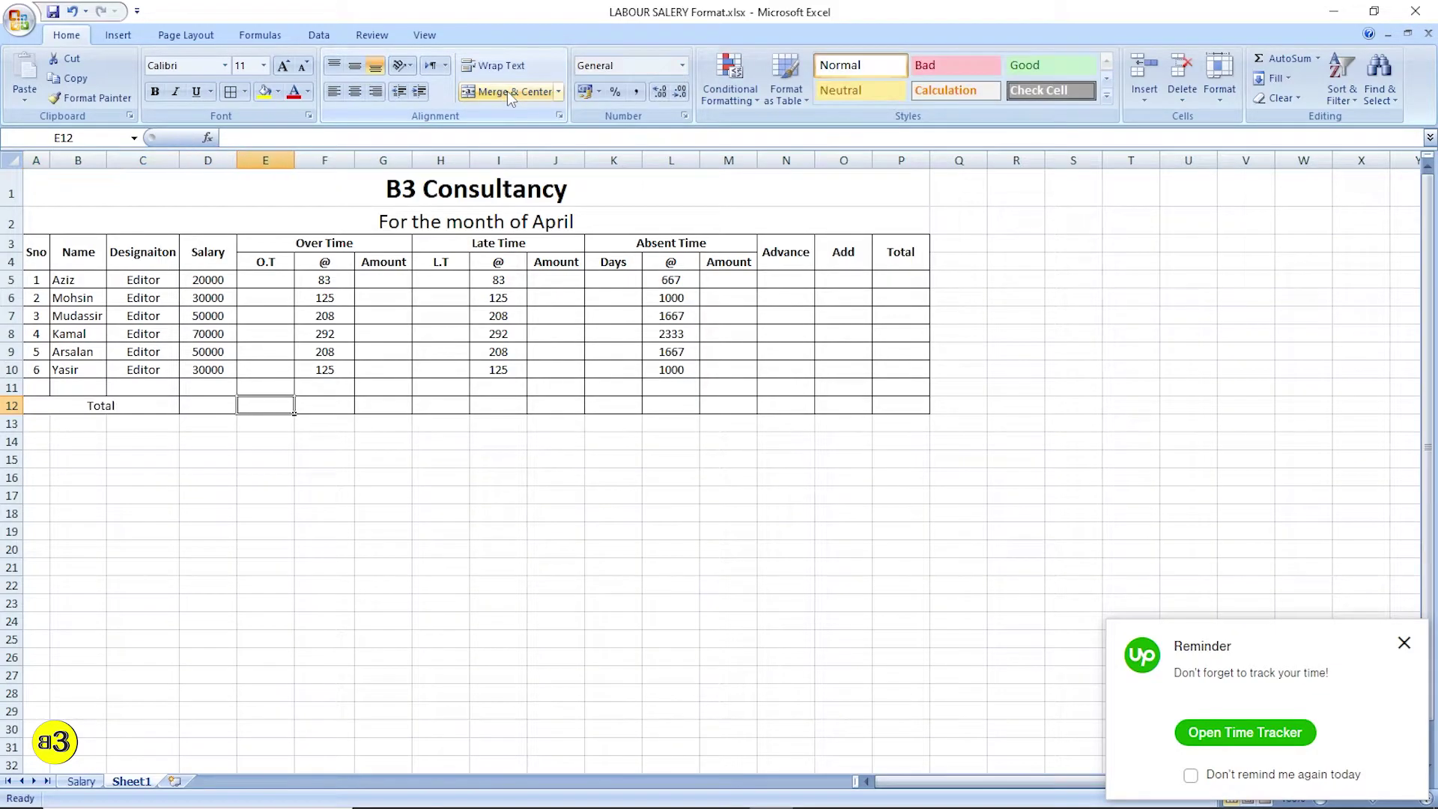
Step: Sum the Salary column in D12 with the formula =SUM(D5:D11)
left_click(211, 405)
left_click(1284, 58)
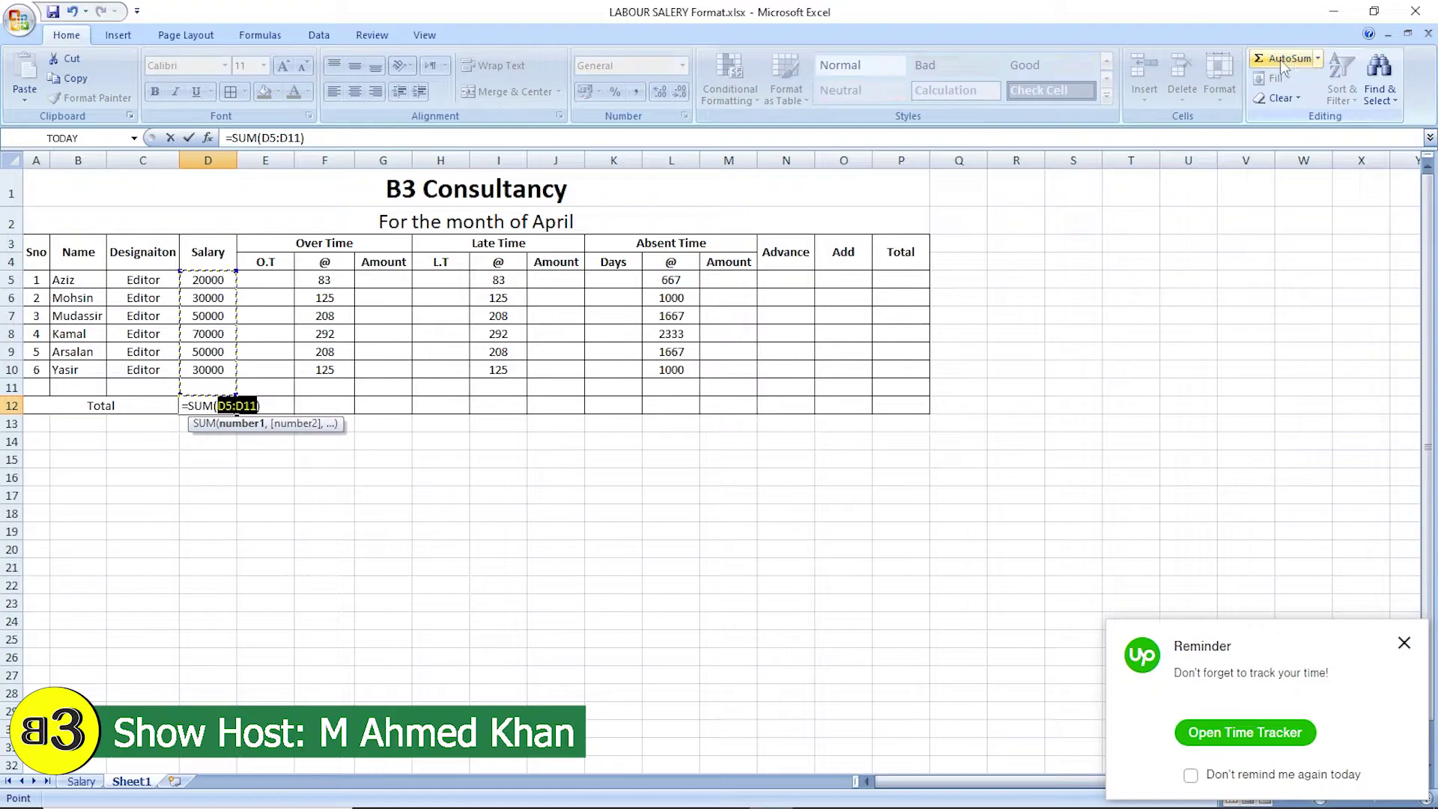
key("Return")
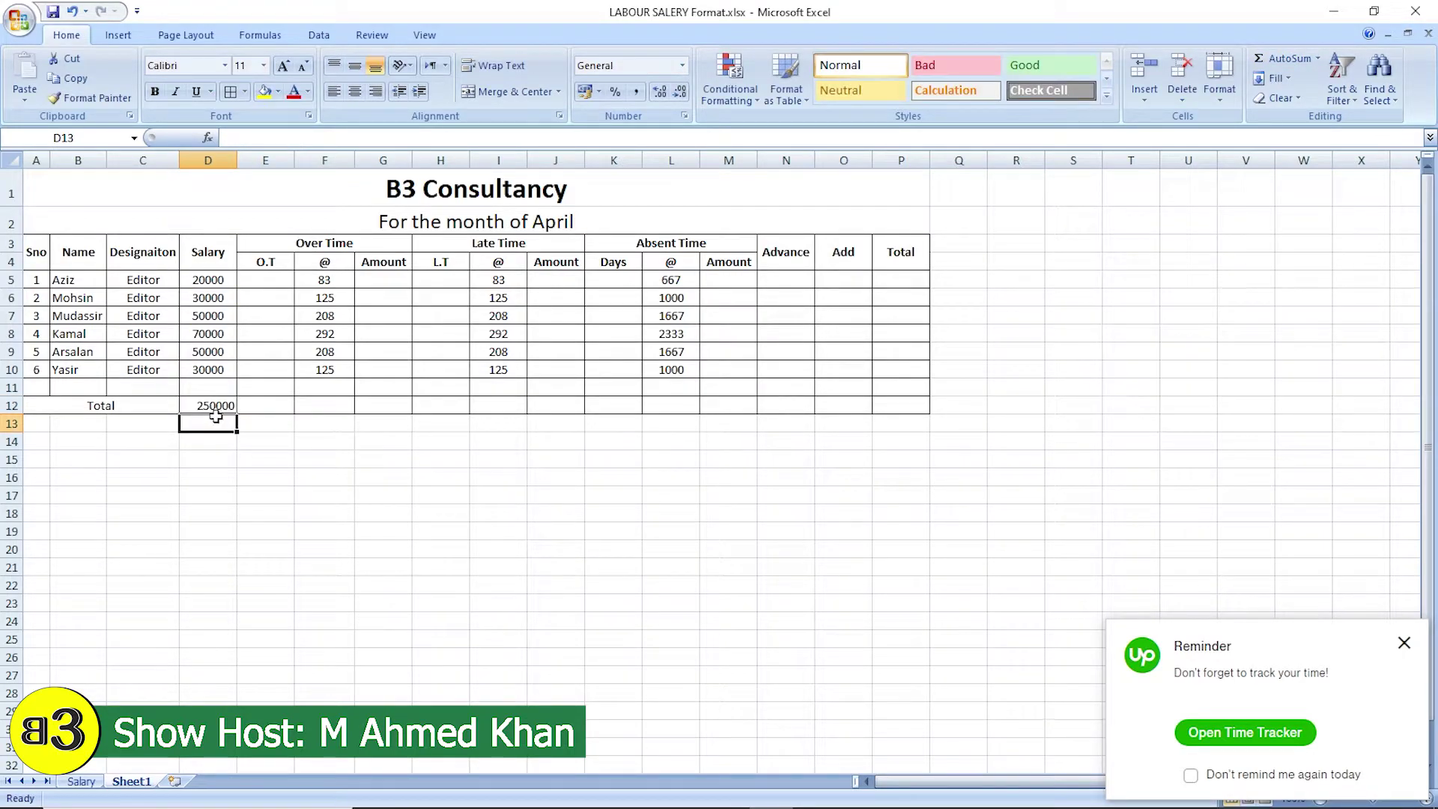
Step: Copy the sum formula from D12 into E12, G12, H12, J12, K12, M12, N12 and P12
left_click(215, 407)
key("ctrl+c")
left_click(253, 405)
key("ctrl+v")
left_click(382, 404)
key("ctrl+v")
left_click(459, 405)
key("ctrl+v")
left_click(555, 405)
key("ctrl+v")
left_click(631, 405)
key("ctrl+v")
left_click(712, 406)
key("ctrl+v")
left_click(789, 405)
key("ctrl+v")
left_click(912, 406)
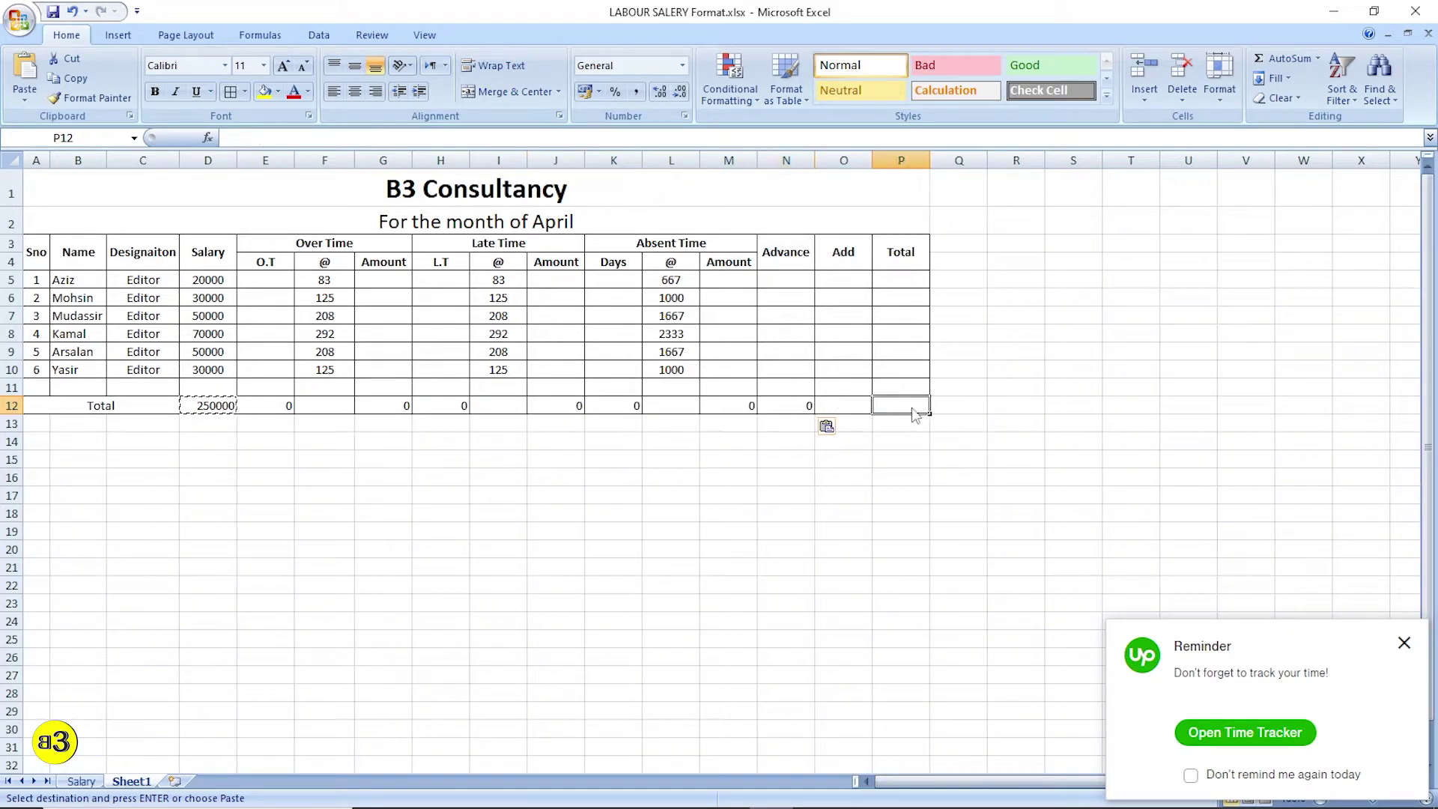
key("ctrl+v")
Step: Centre the totals in D12:P12 horizontally and vertically
left_click(1017, 406)
left_click_drag(205, 403, 886, 397)
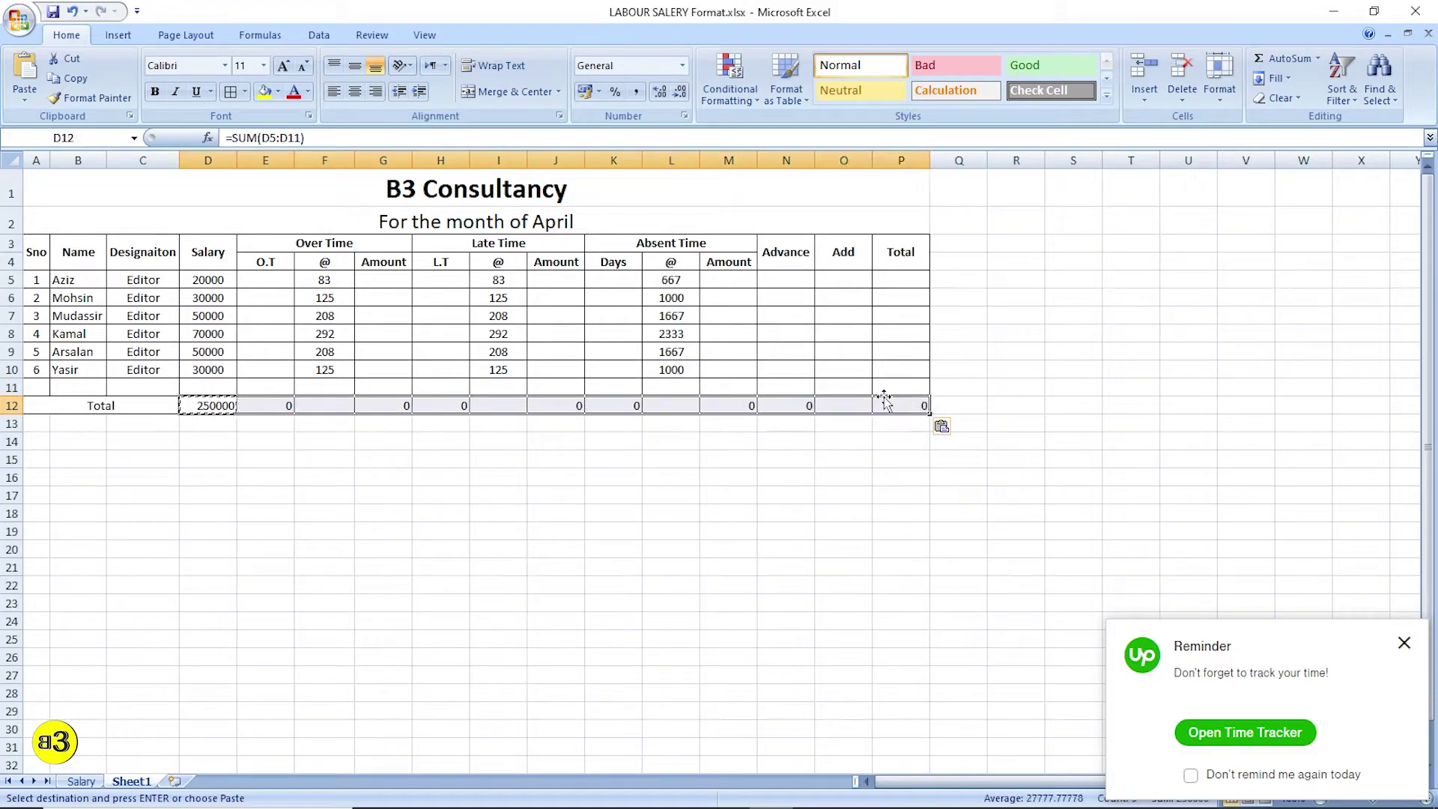
left_click(357, 64)
left_click(355, 91)
left_click(385, 507)
Step: Enter a dash "-" in the empty total-row cells F12, I12, L12 and O12
left_click(337, 403)
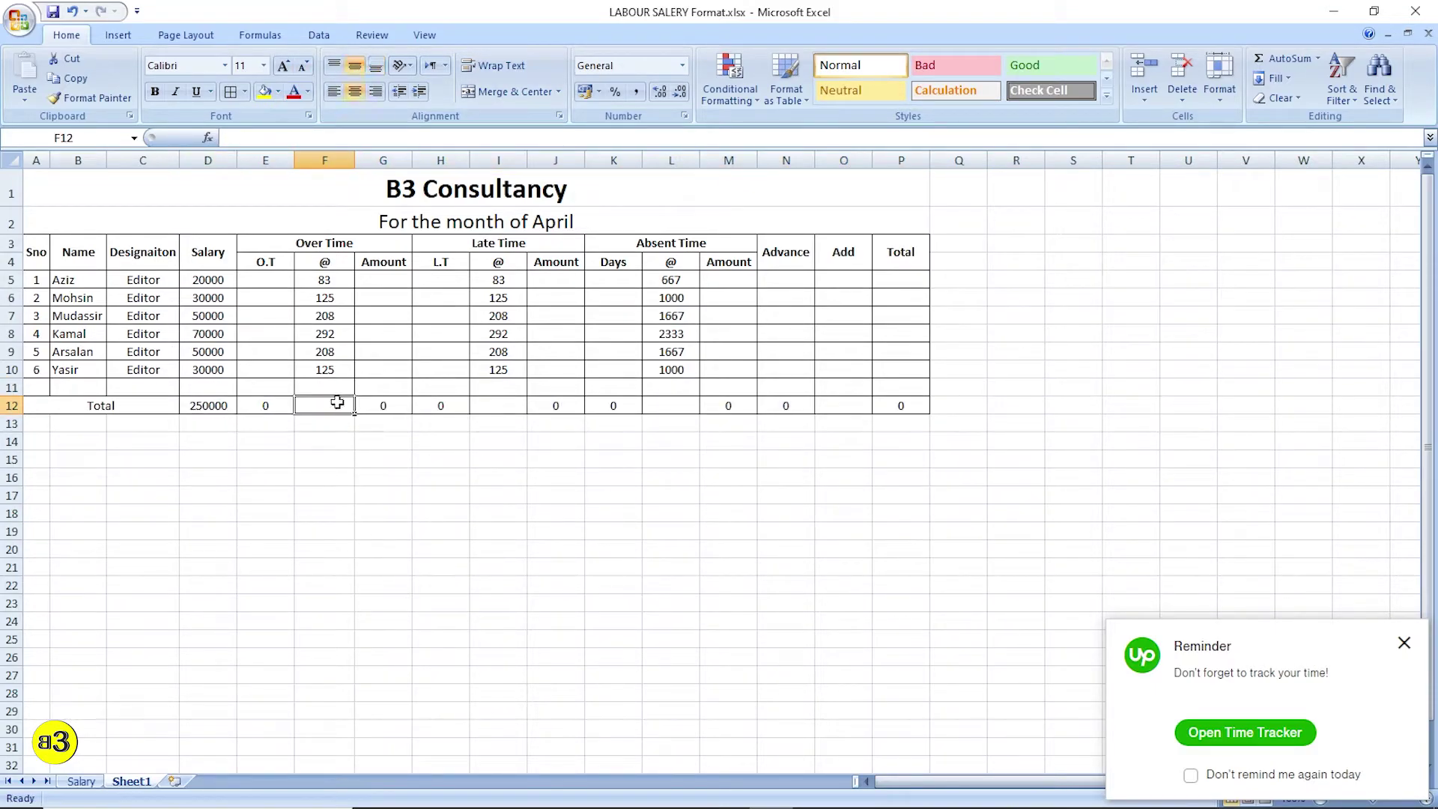
left_click(505, 403)
type("-")
key("Right")
key("Right")
key("Right")
type("-")
key("Right")
key("Right")
key("Right")
type("-")
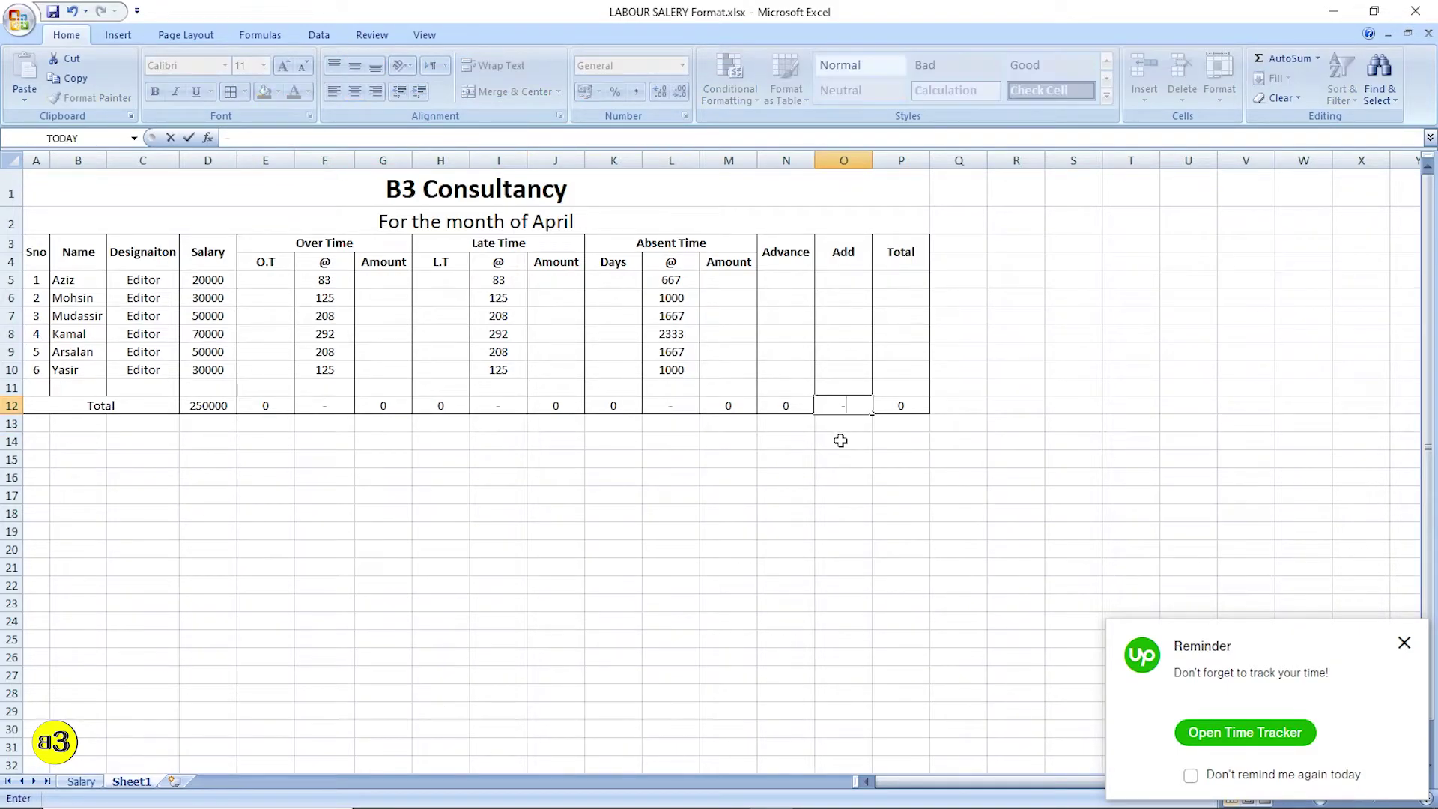
left_click(764, 496)
left_click(371, 338)
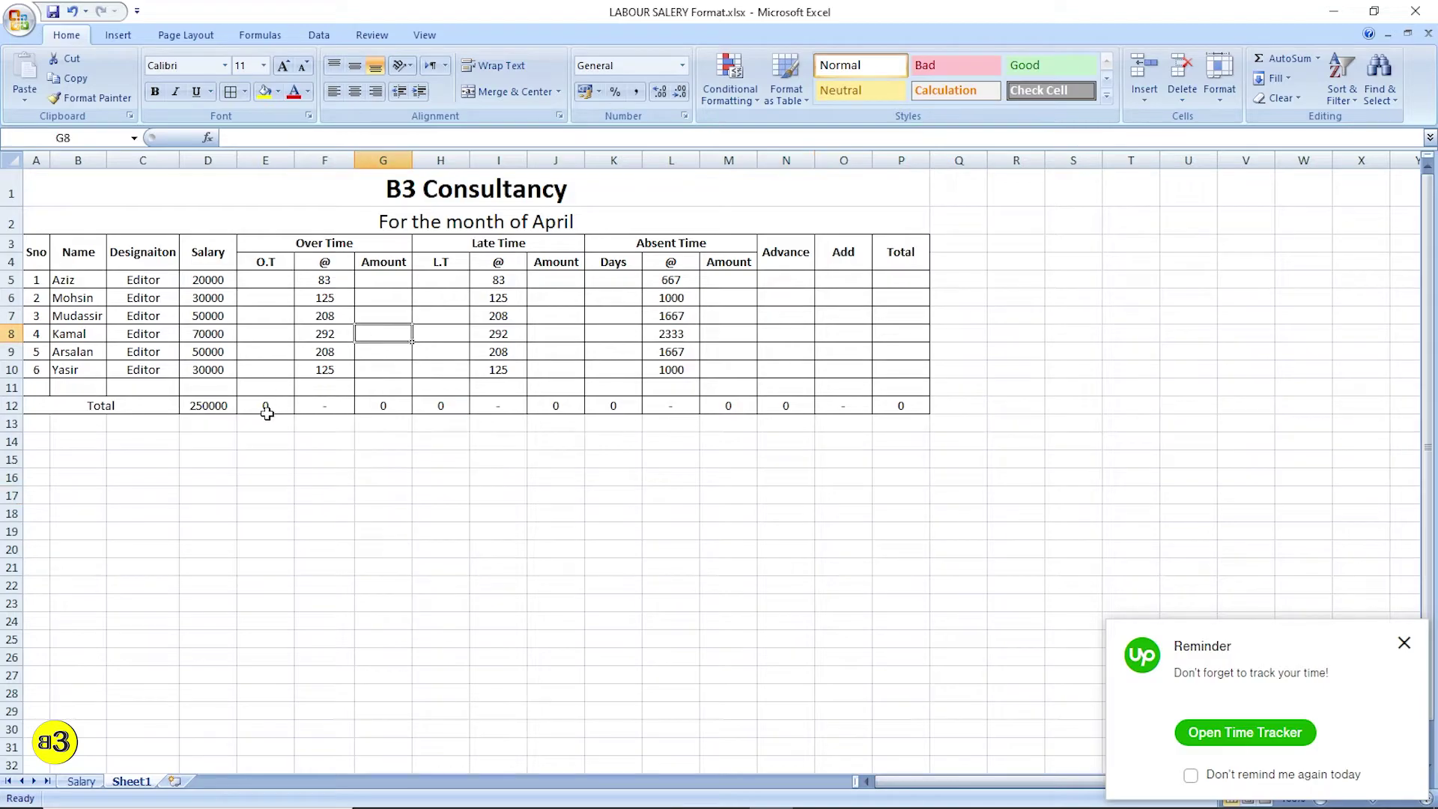
left_click(382, 280)
left_click(383, 300)
left_click(323, 283)
left_click(386, 298)
left_click(388, 286)
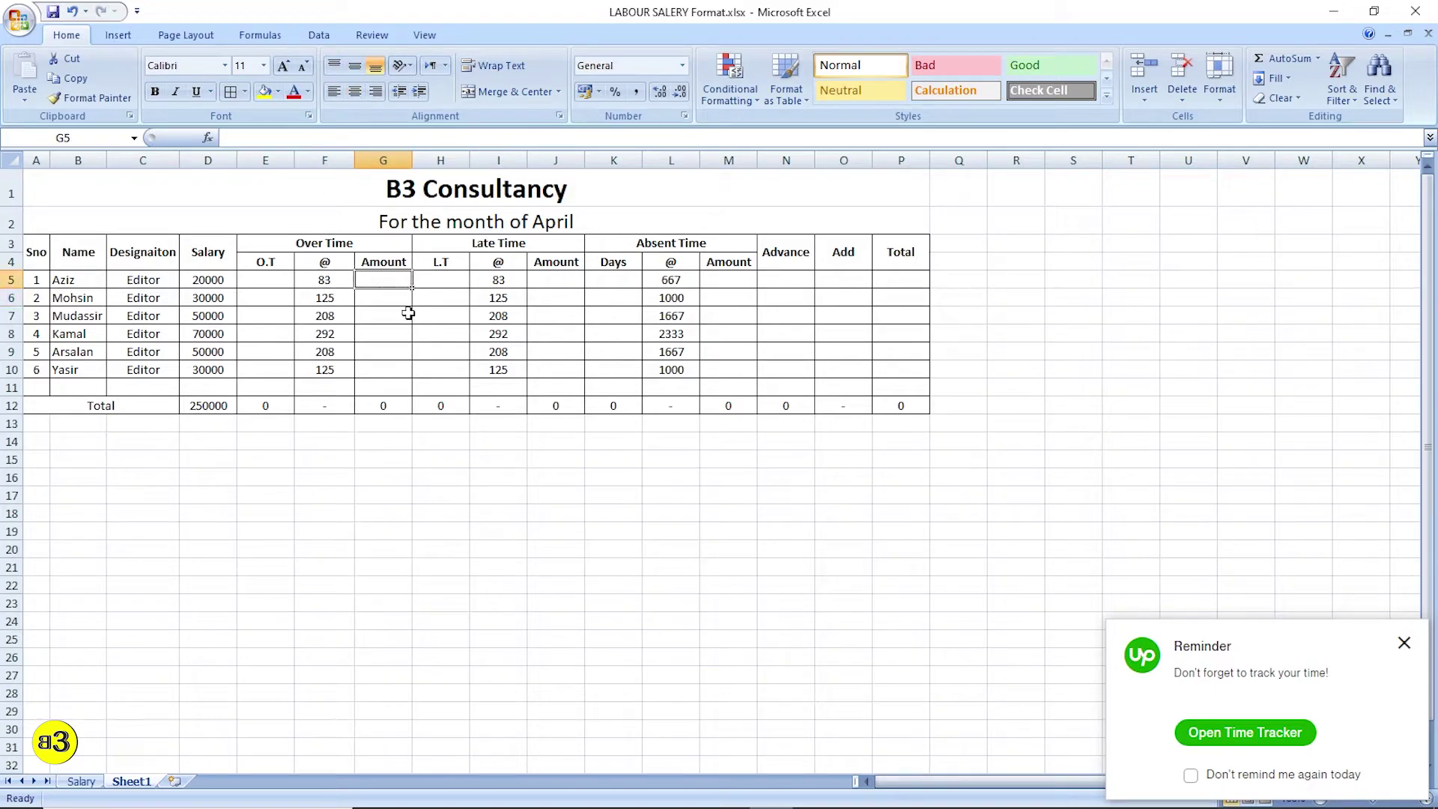
left_click(395, 336)
Step: Calculate the first employee's overtime amount in G5 with the formula =F5*E5
left_click(391, 280)
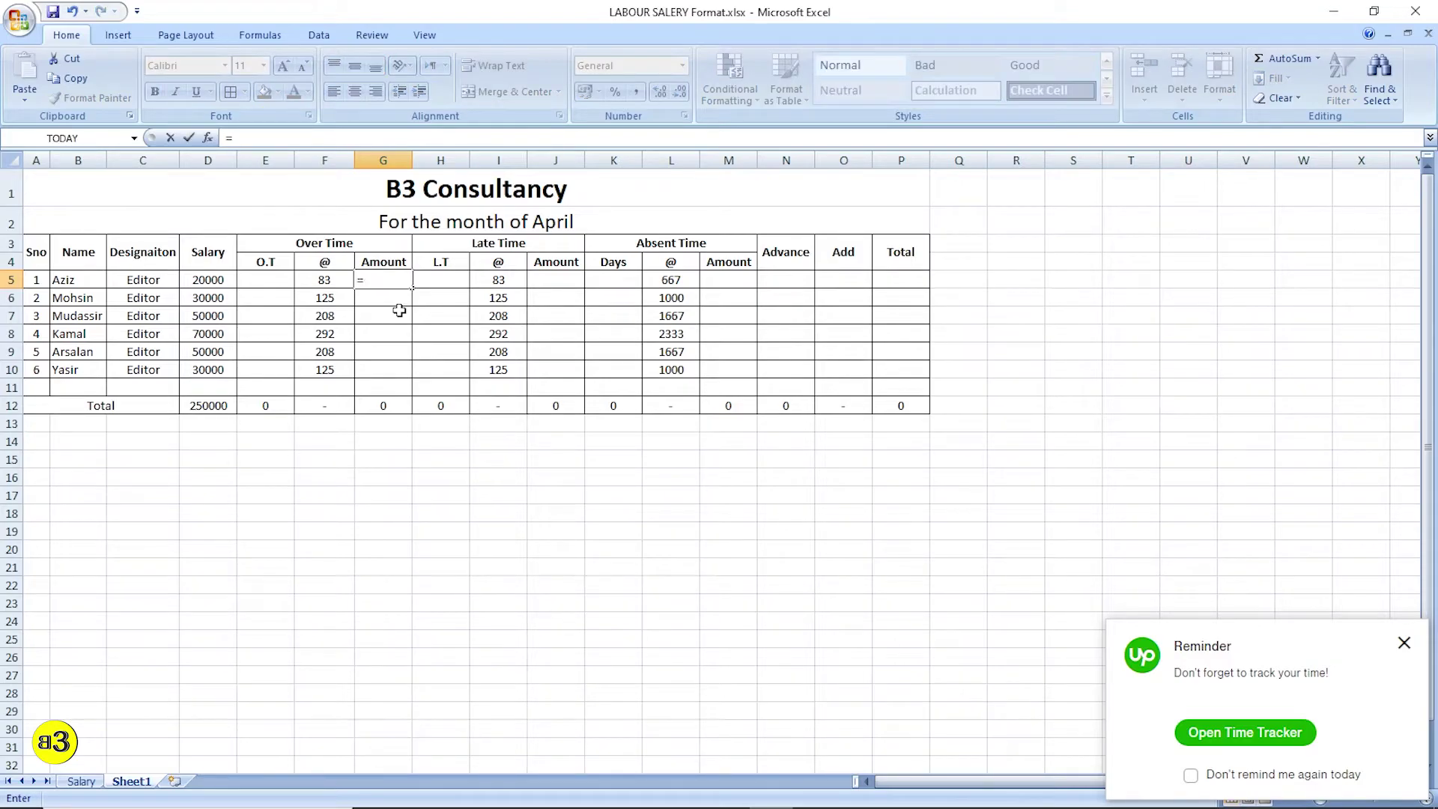
left_click(325, 281)
type("*")
left_click(266, 281)
key("Return")
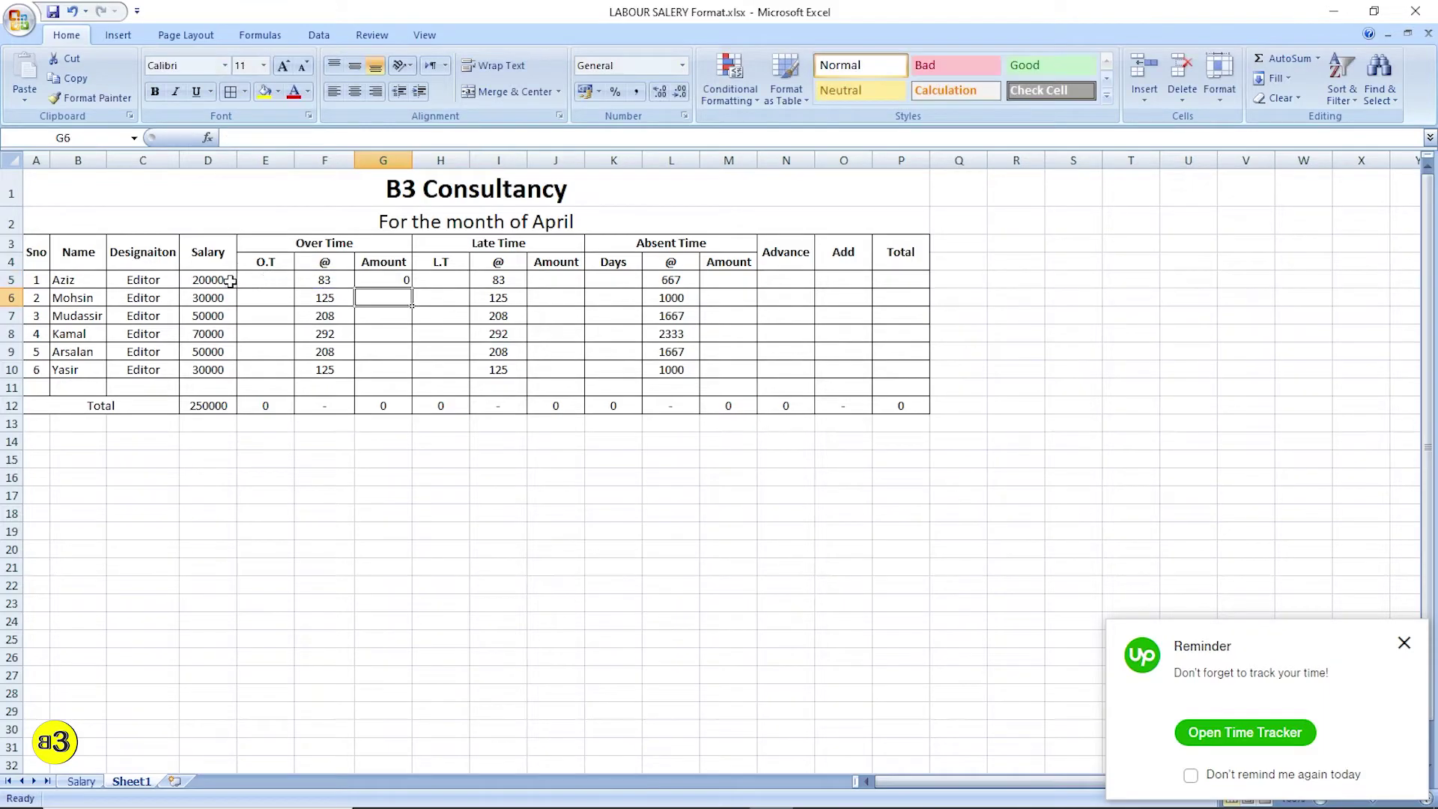
Step: Fill the overtime amount formula from G5 down to G10 and centre those cells horizontally
left_click(361, 280)
left_click_drag(413, 291, 414, 377)
left_click(355, 91)
left_click(440, 351)
Step: Copy the overtime amount formulas from G5:G10 to the Late Time Amount cells J5:J10 and check the formulas in J5 and G5
left_click_drag(385, 284, 386, 371)
key("ctrl+c")
left_click(565, 279)
key("ctrl+v")
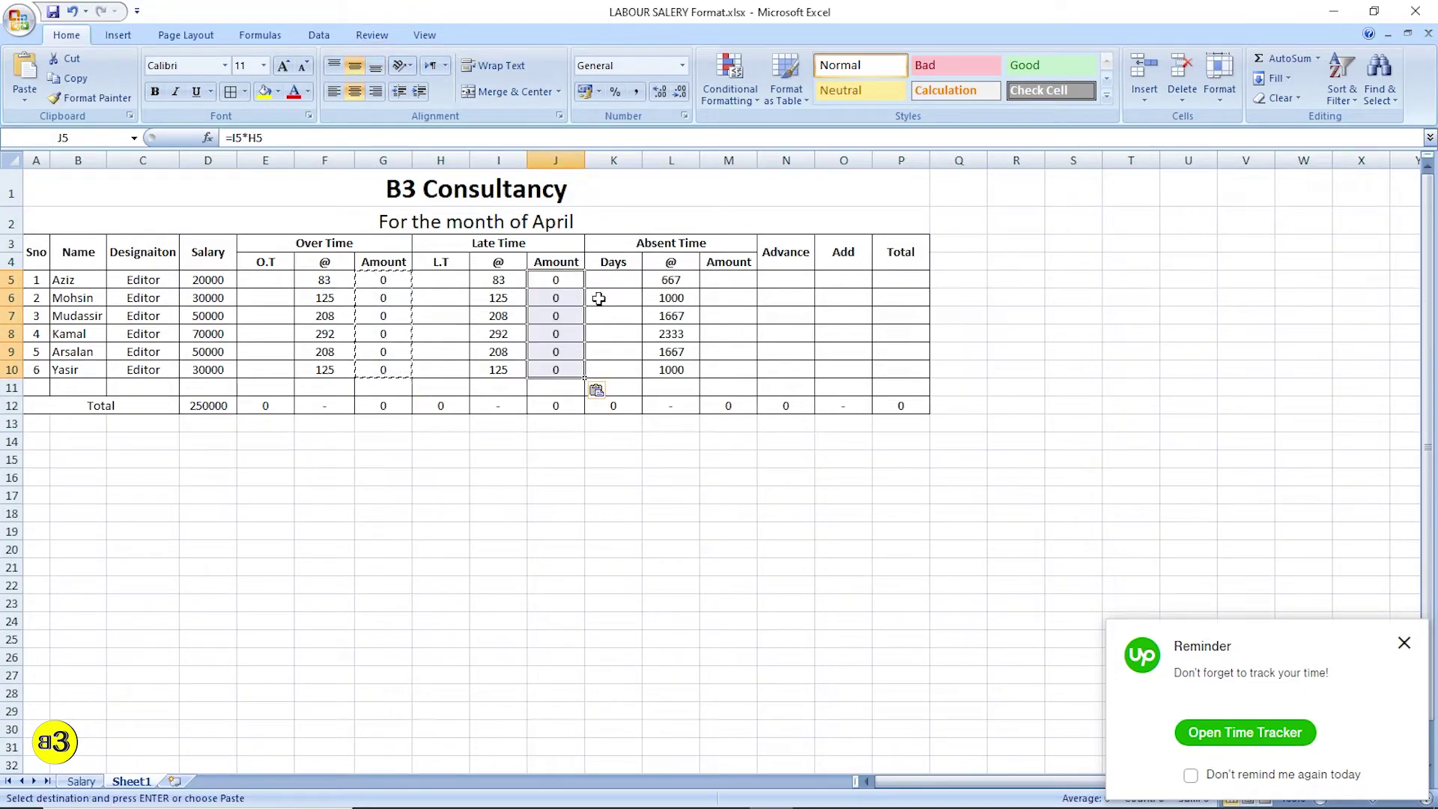
left_click(558, 281)
key("Escape")
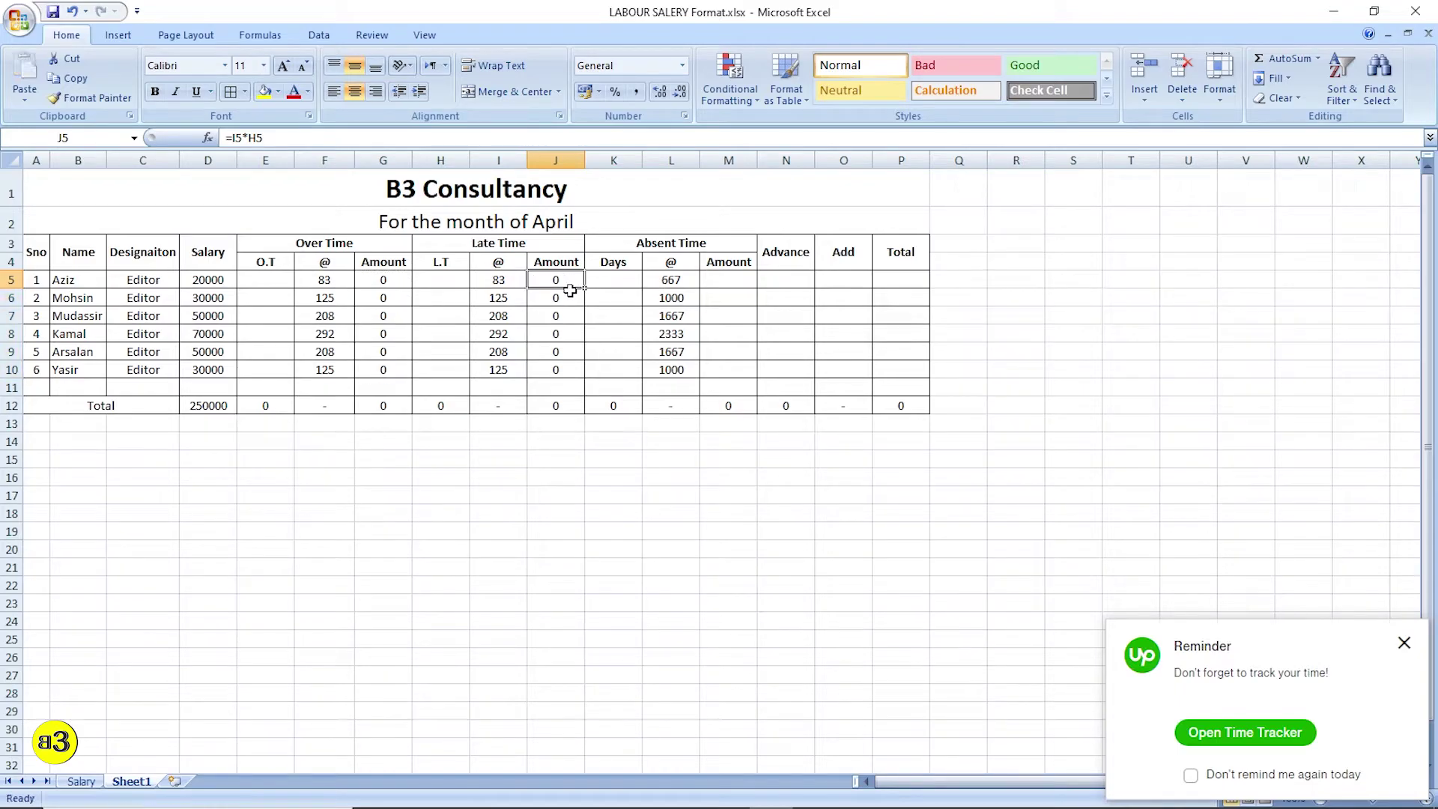
double_click(556, 281)
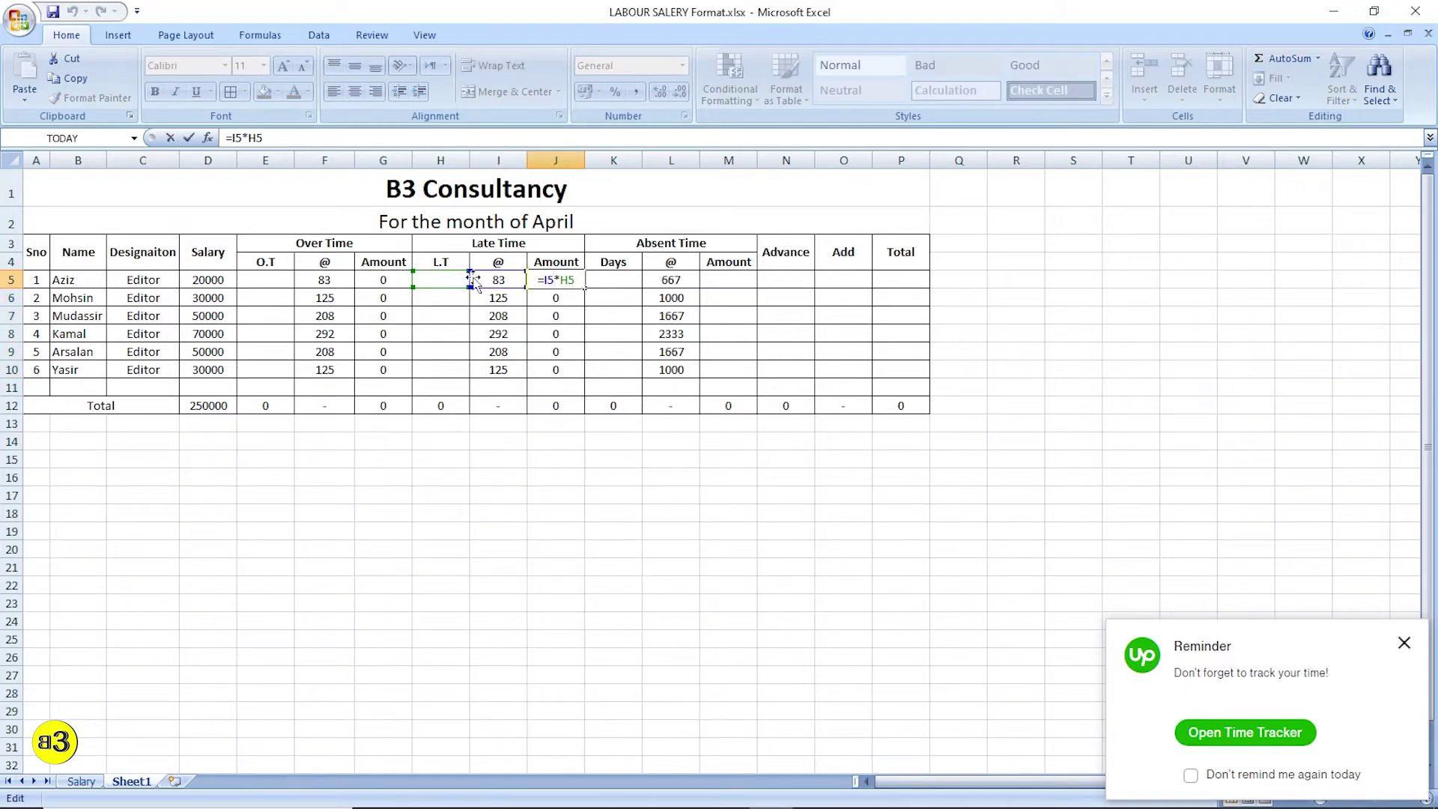
double_click(383, 283)
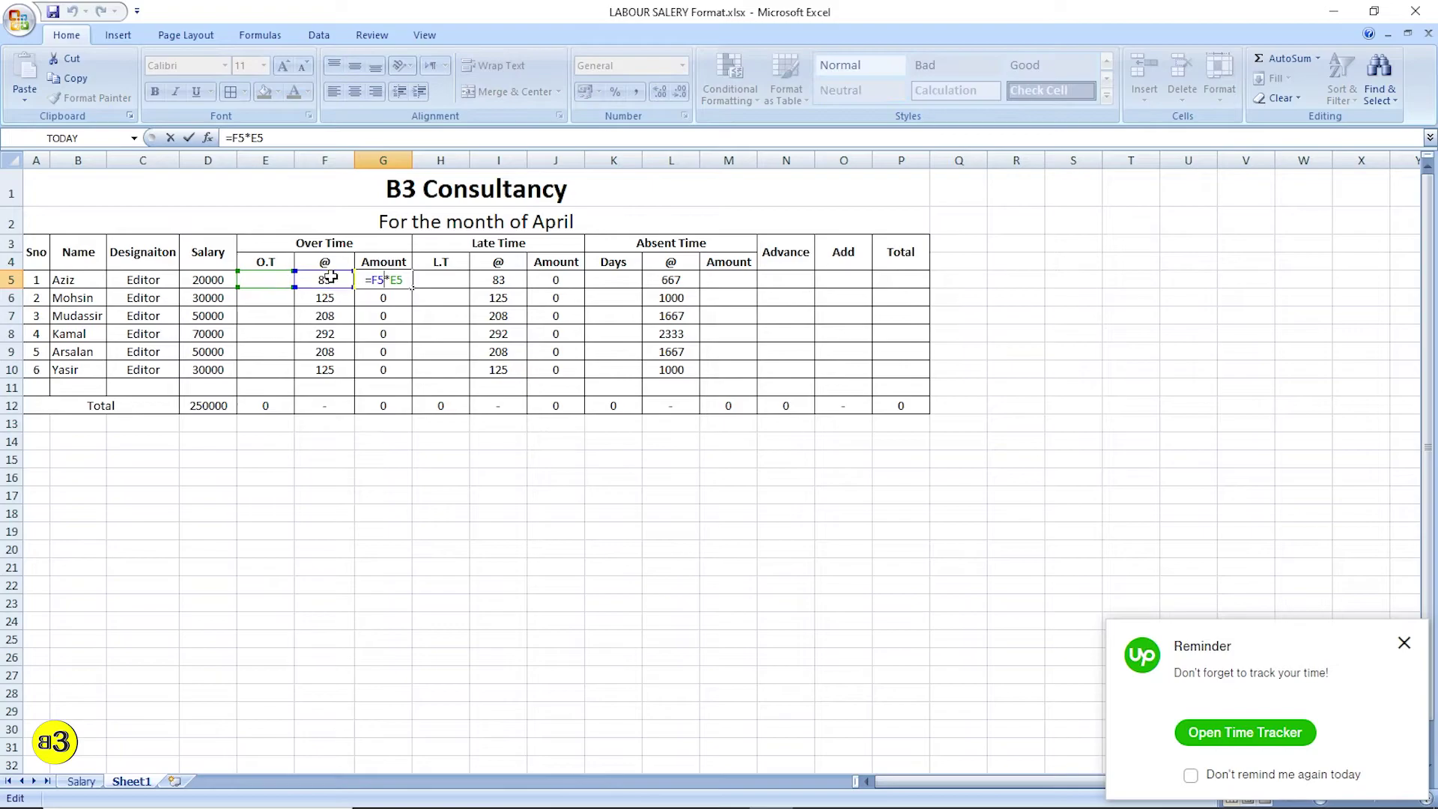
key("Return")
double_click(379, 281)
key("Return")
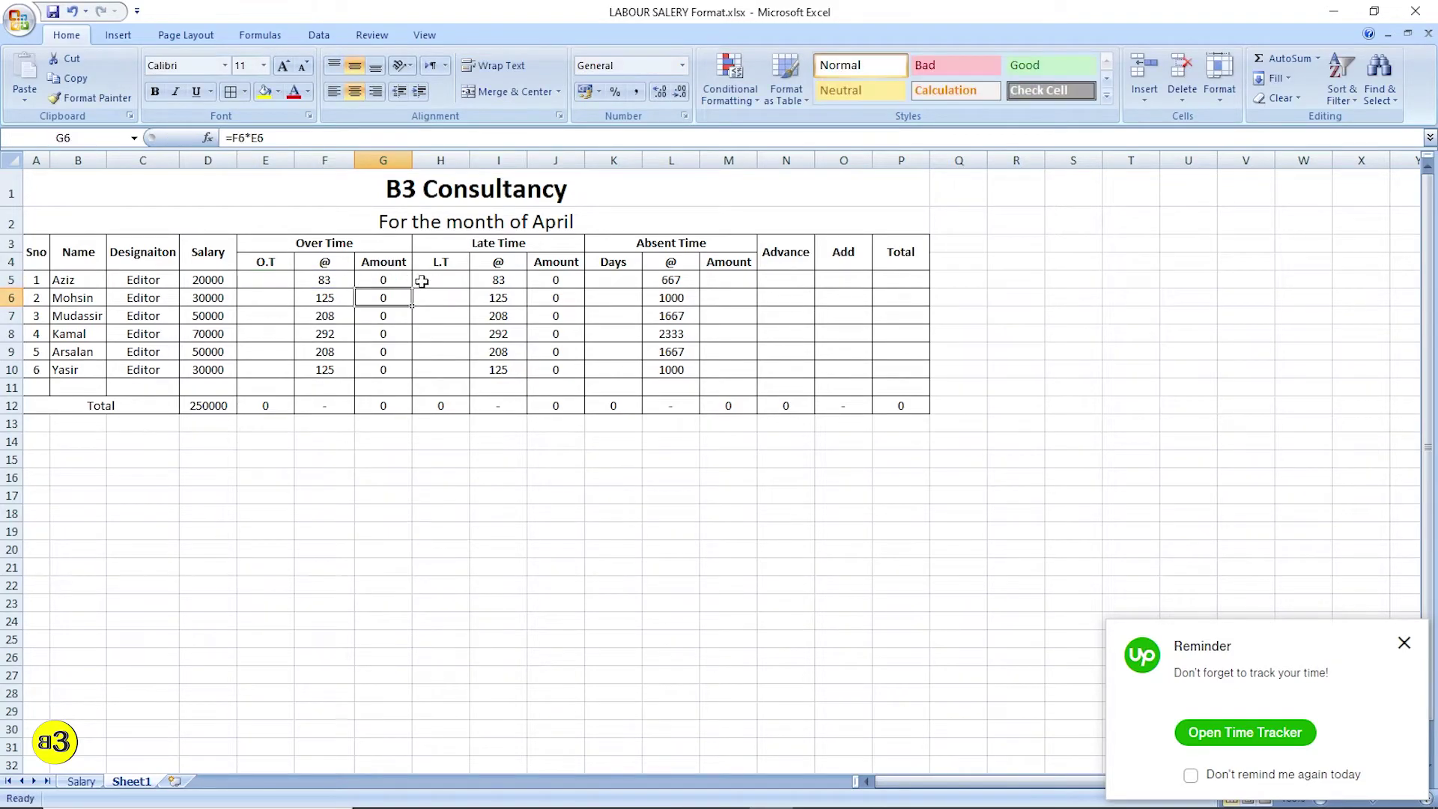
Step: Copy the amount formulas from J5:J10 to the Absent Time Amount cells M5:M10
left_click_drag(578, 278, 559, 366)
key("ctrl+c")
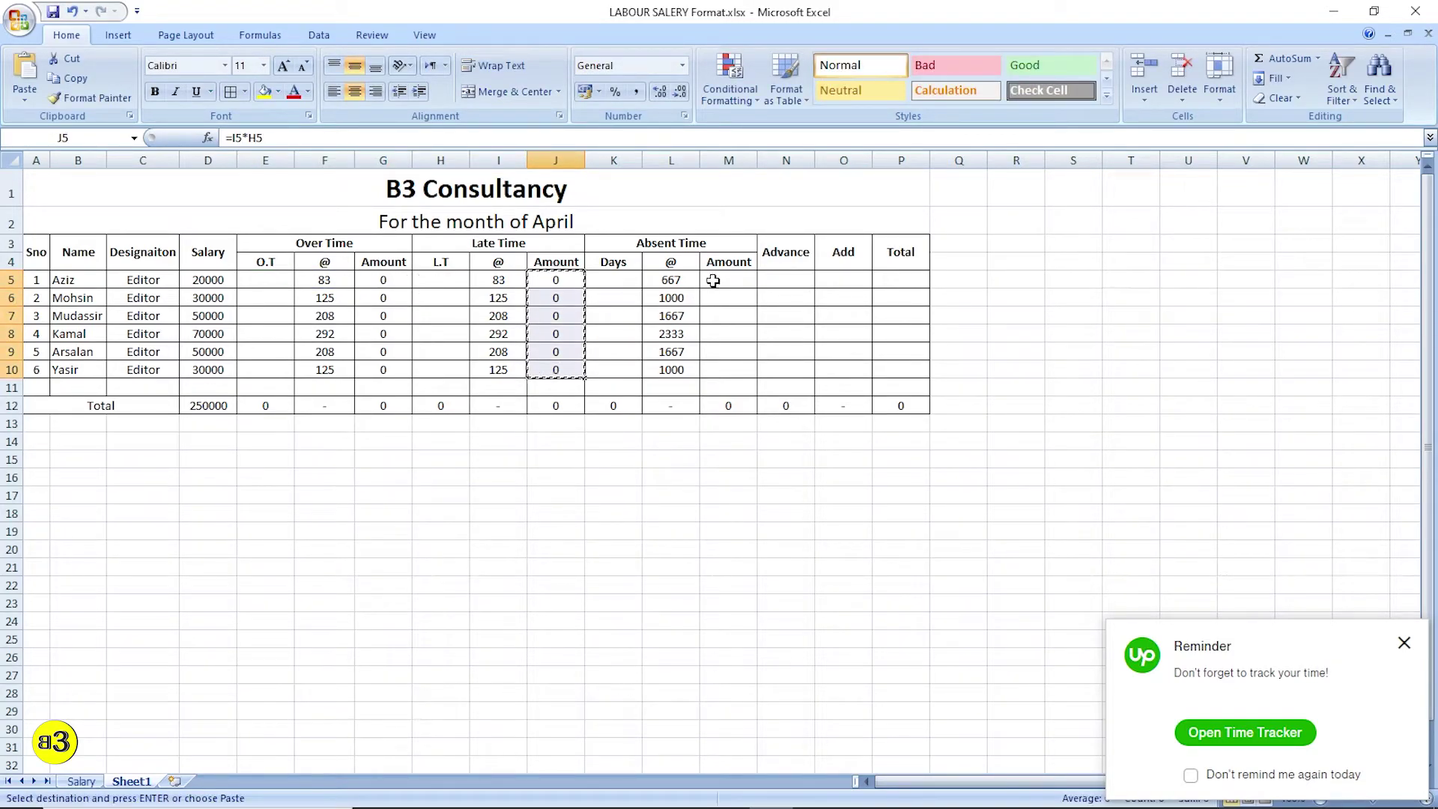
left_click(720, 283)
key("ctrl+v")
key("Escape")
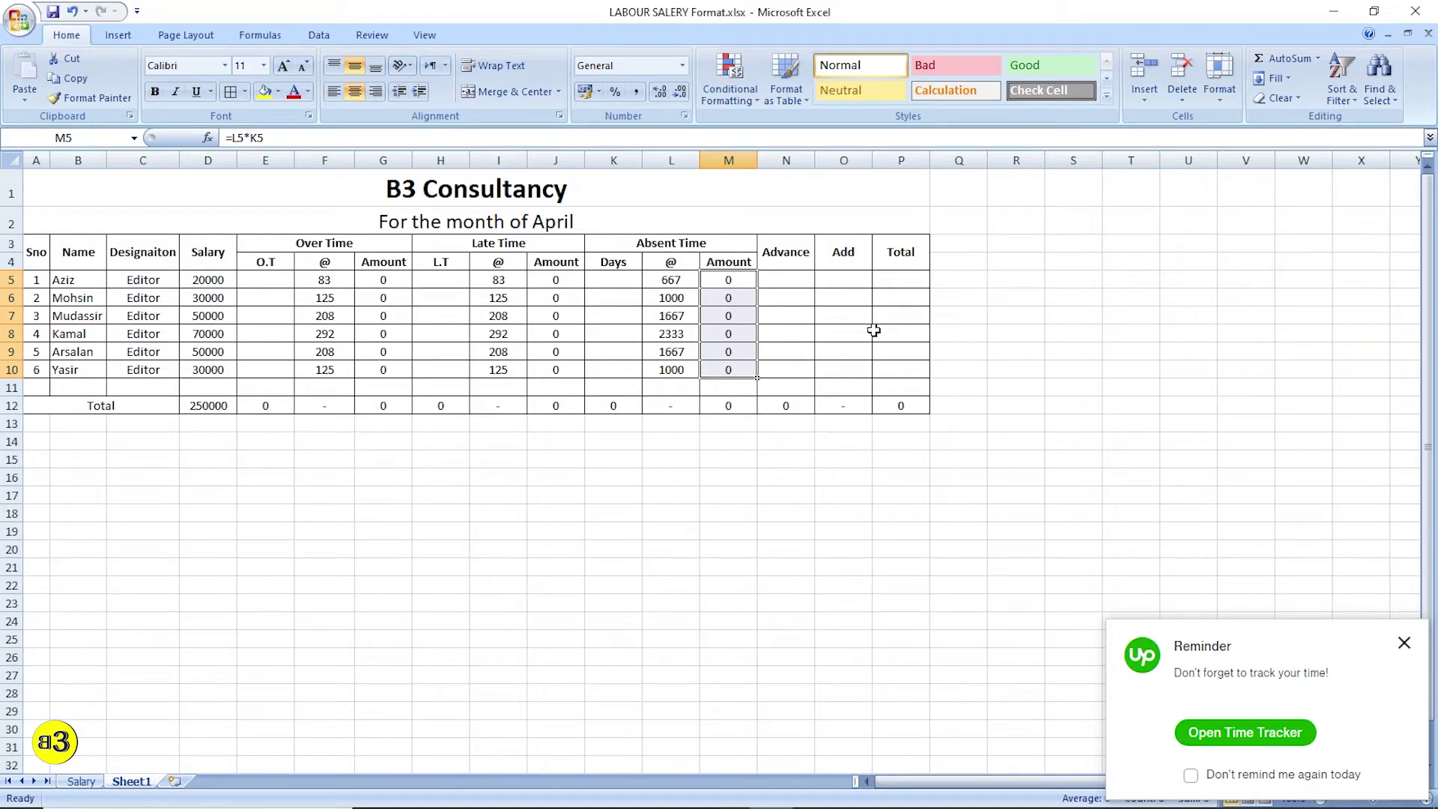
Step: Calculate the first employee's net pay in P5 with the formula =(D5+G5)-J5-M5-N5+O5
left_click(920, 277)
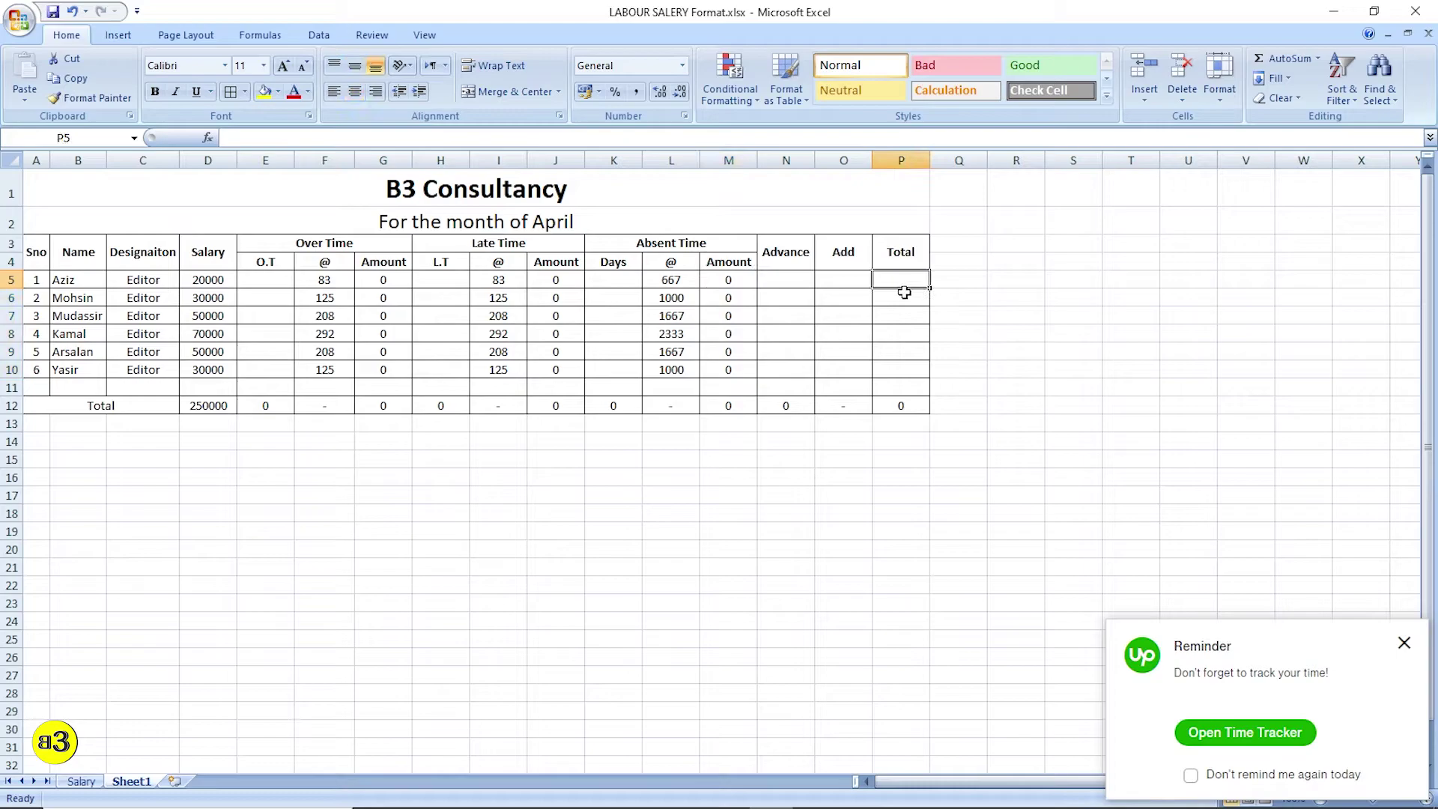
type("=")
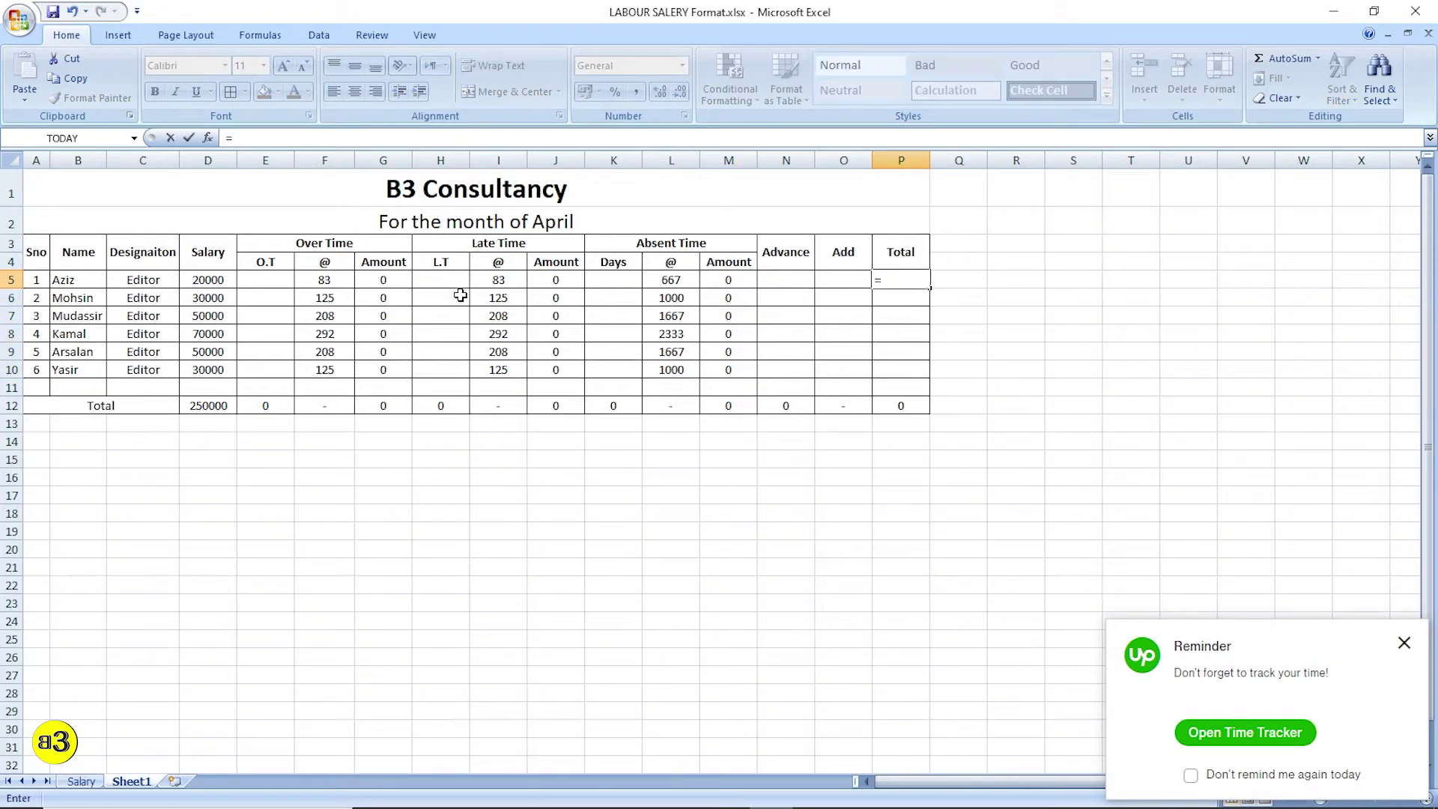
left_click(209, 279)
type("+")
left_click(385, 280)
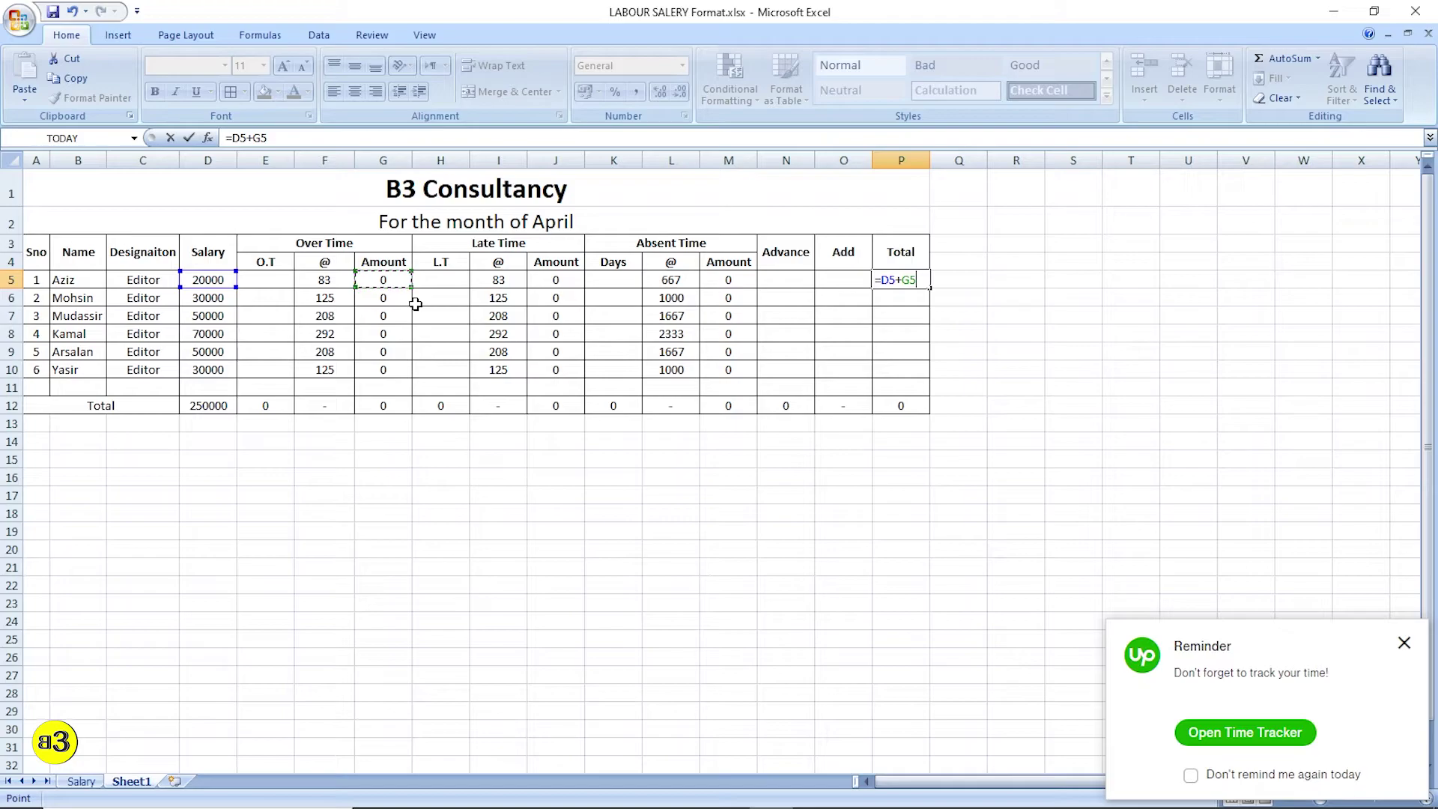
left_click(884, 280)
type("(")
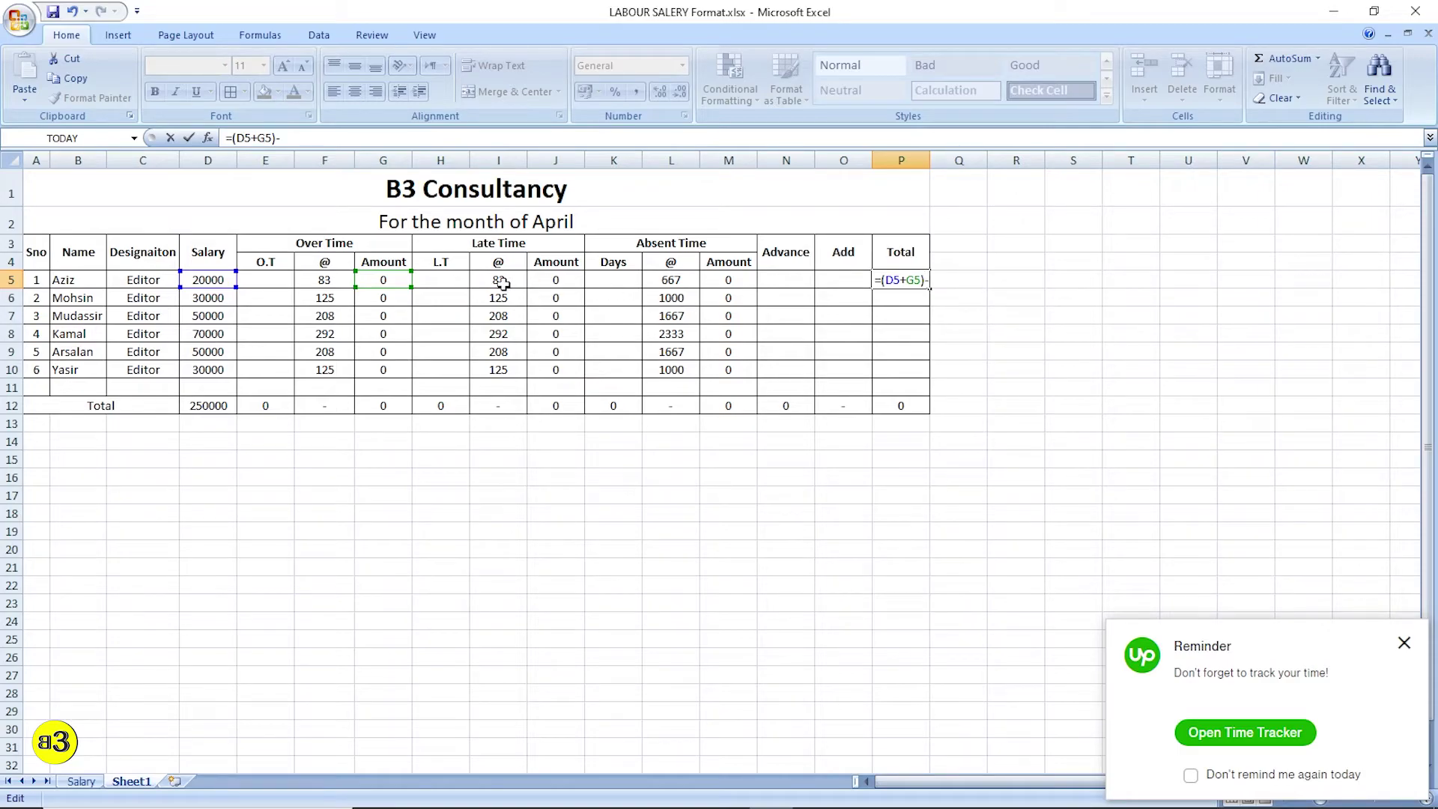
left_click(561, 280)
type("-")
left_click(738, 279)
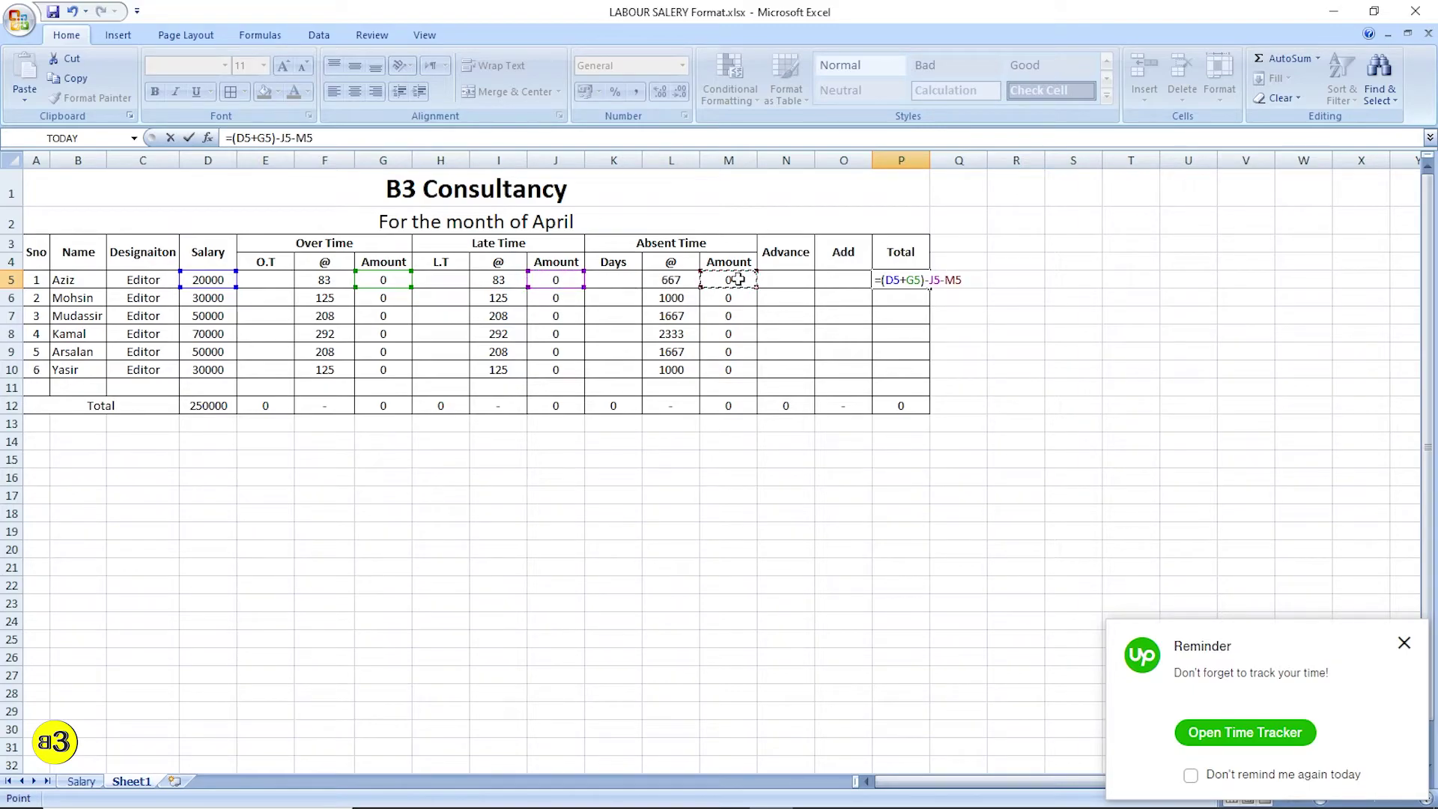
type("-")
left_click(810, 278)
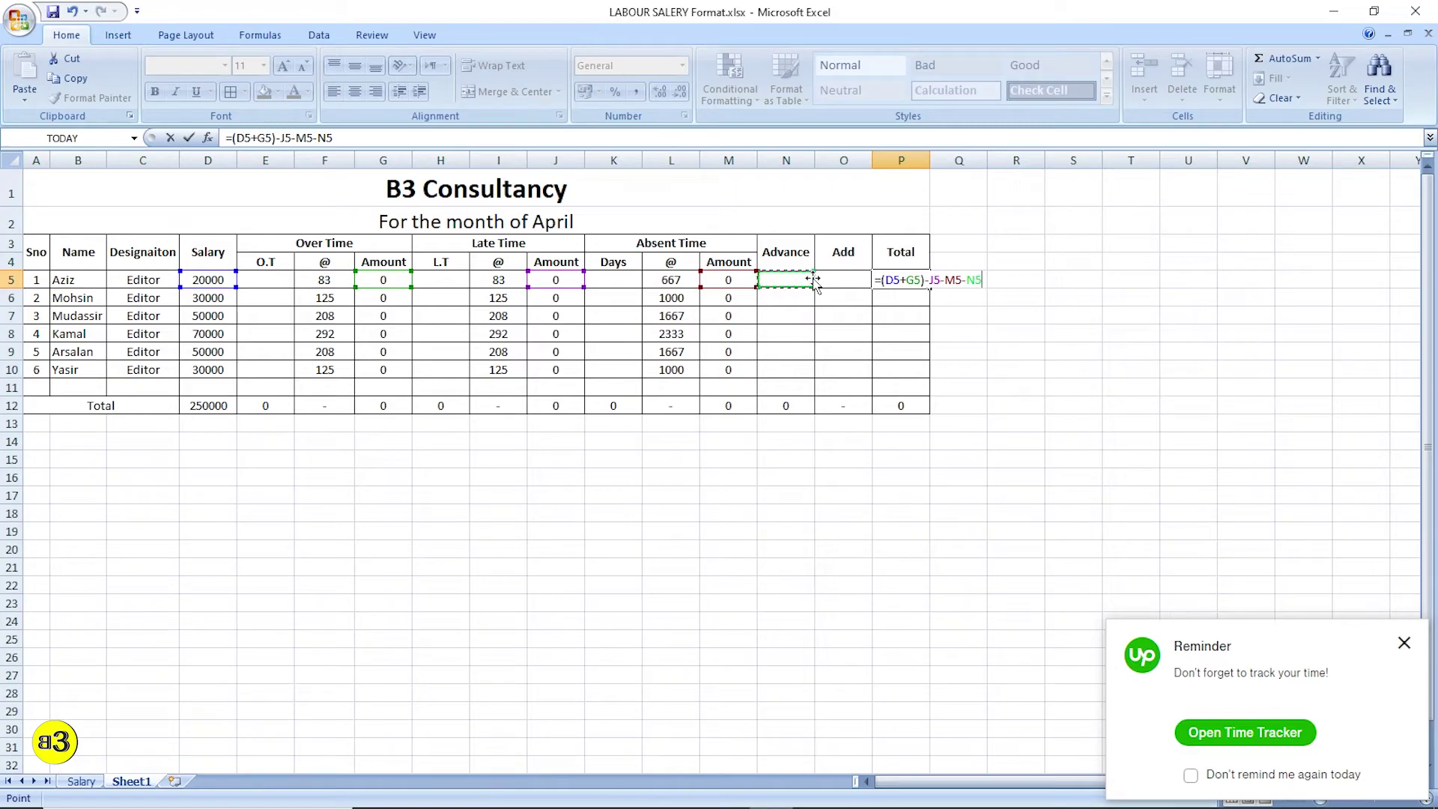
left_click(846, 279)
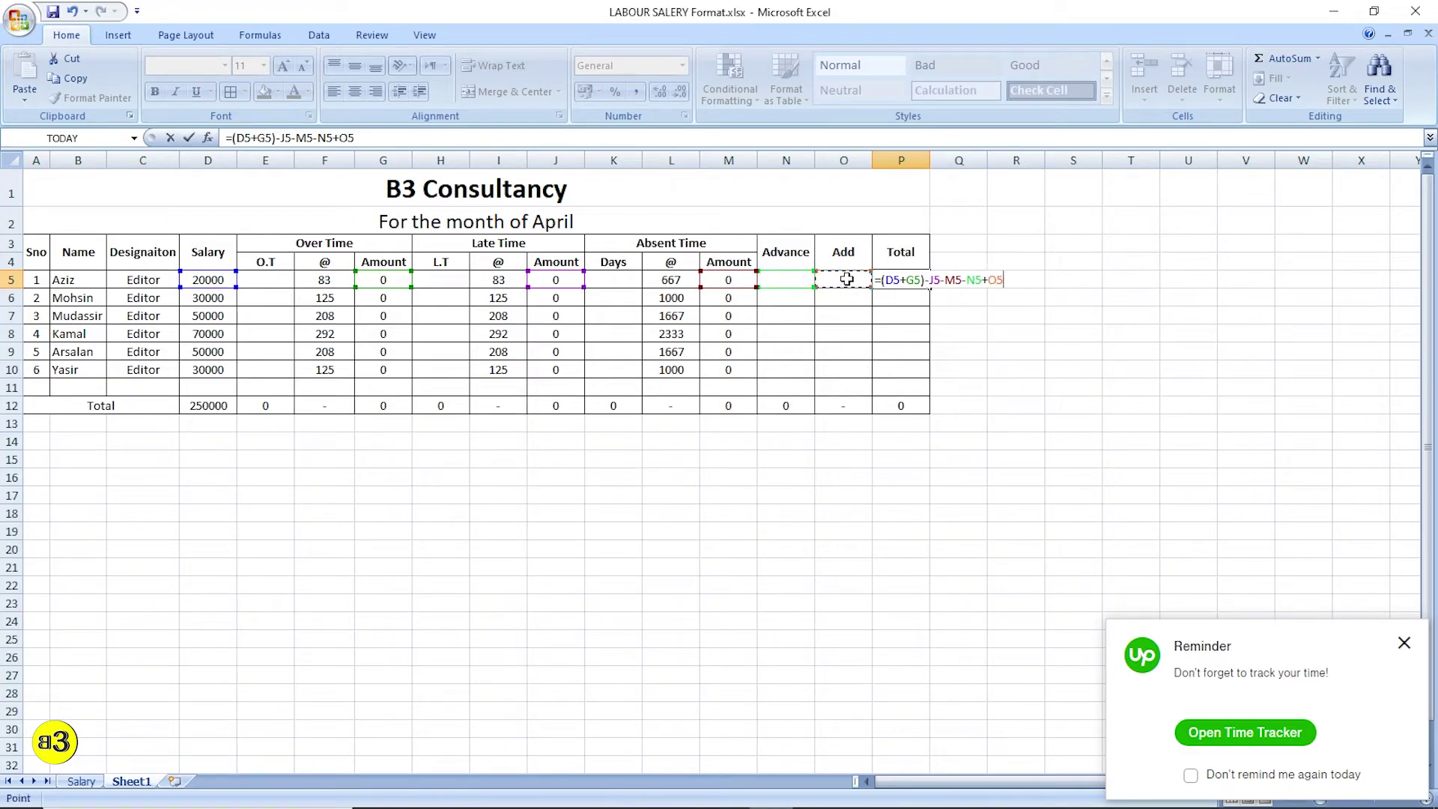
key("Return")
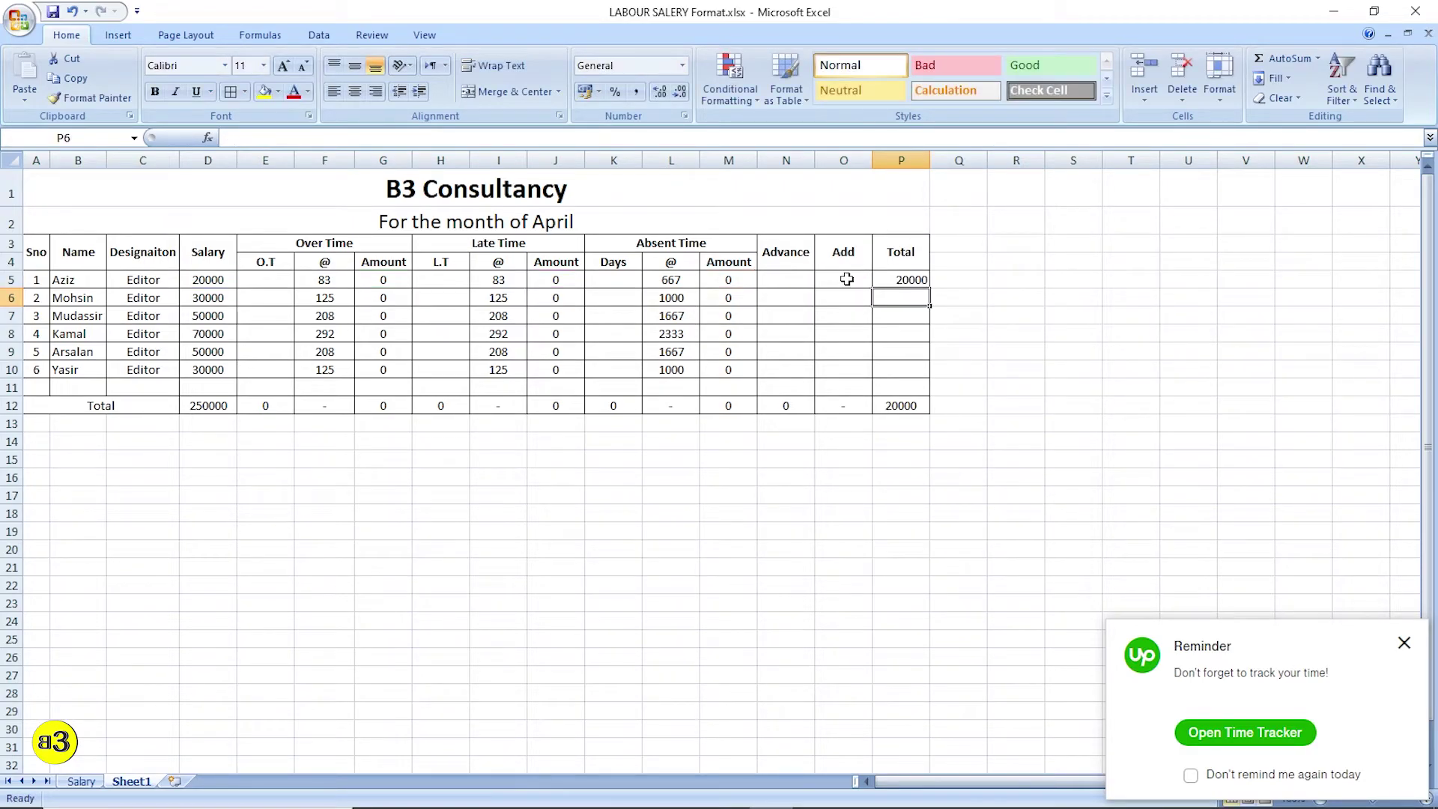
left_click(899, 280)
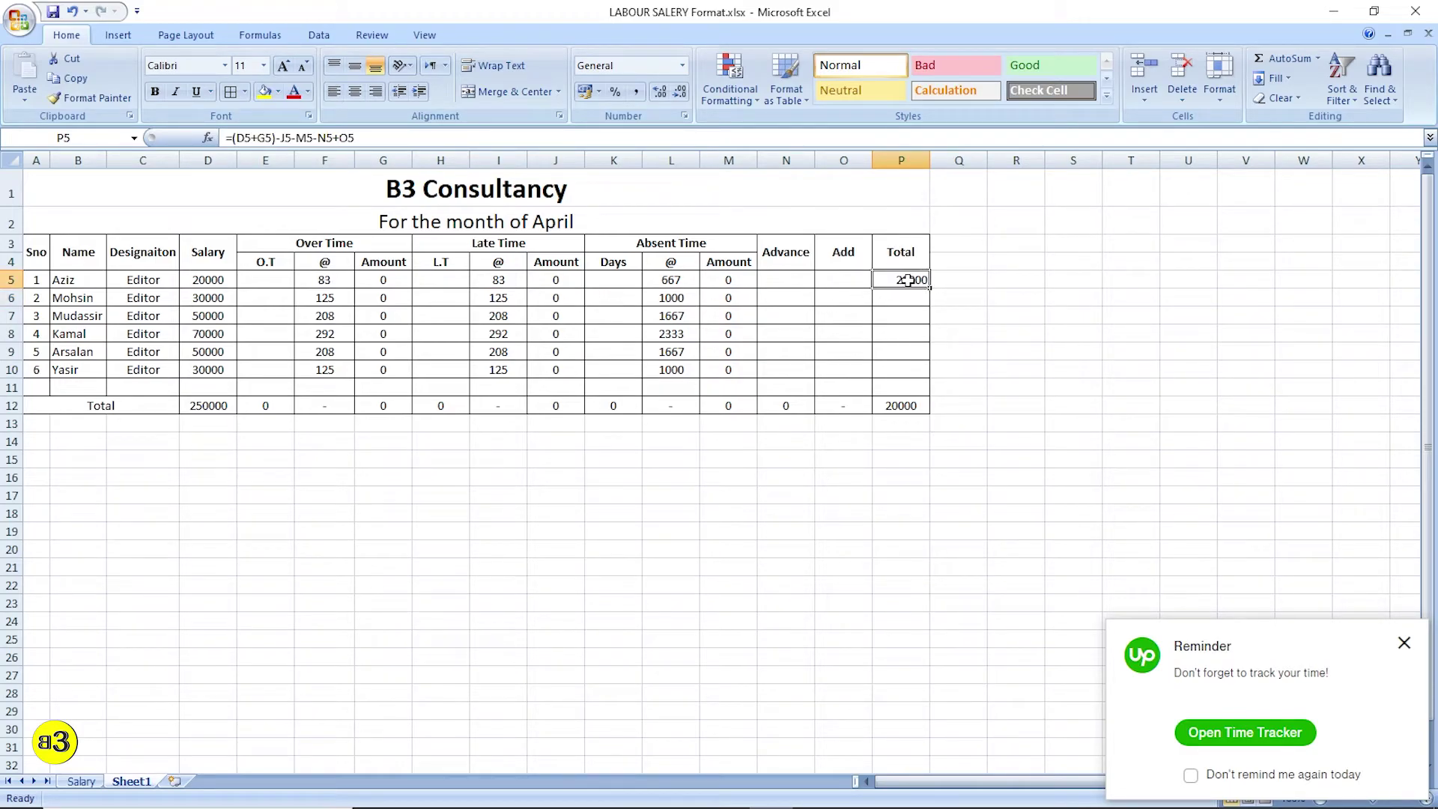
Step: Fill the net pay formula from P5 down through the Total column to P10
left_click_drag(928, 289, 929, 374)
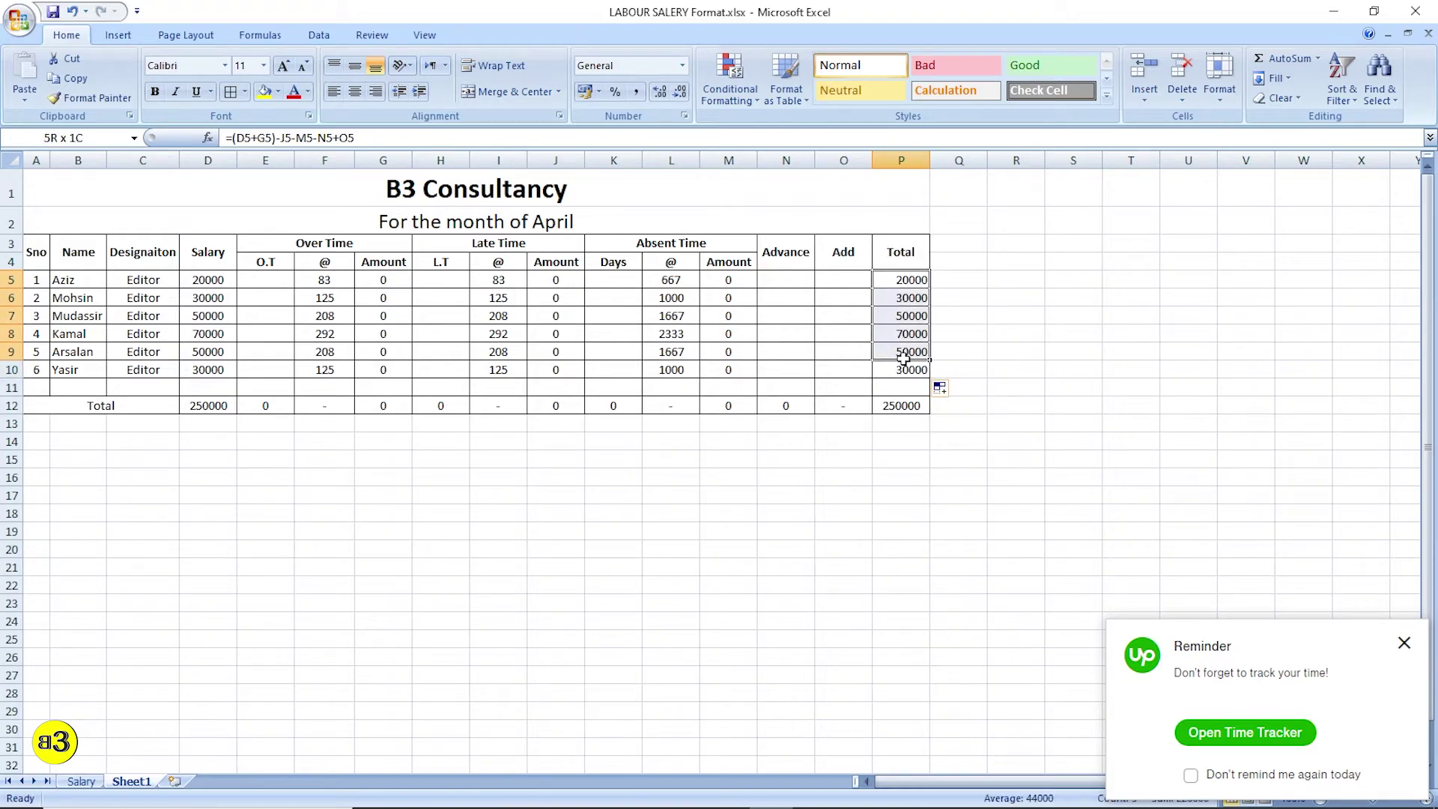
left_click(1074, 369)
Step: Enter overtime values of 5, 5 and 23 in the O.T cells E5, E6 and E7
left_click(287, 284)
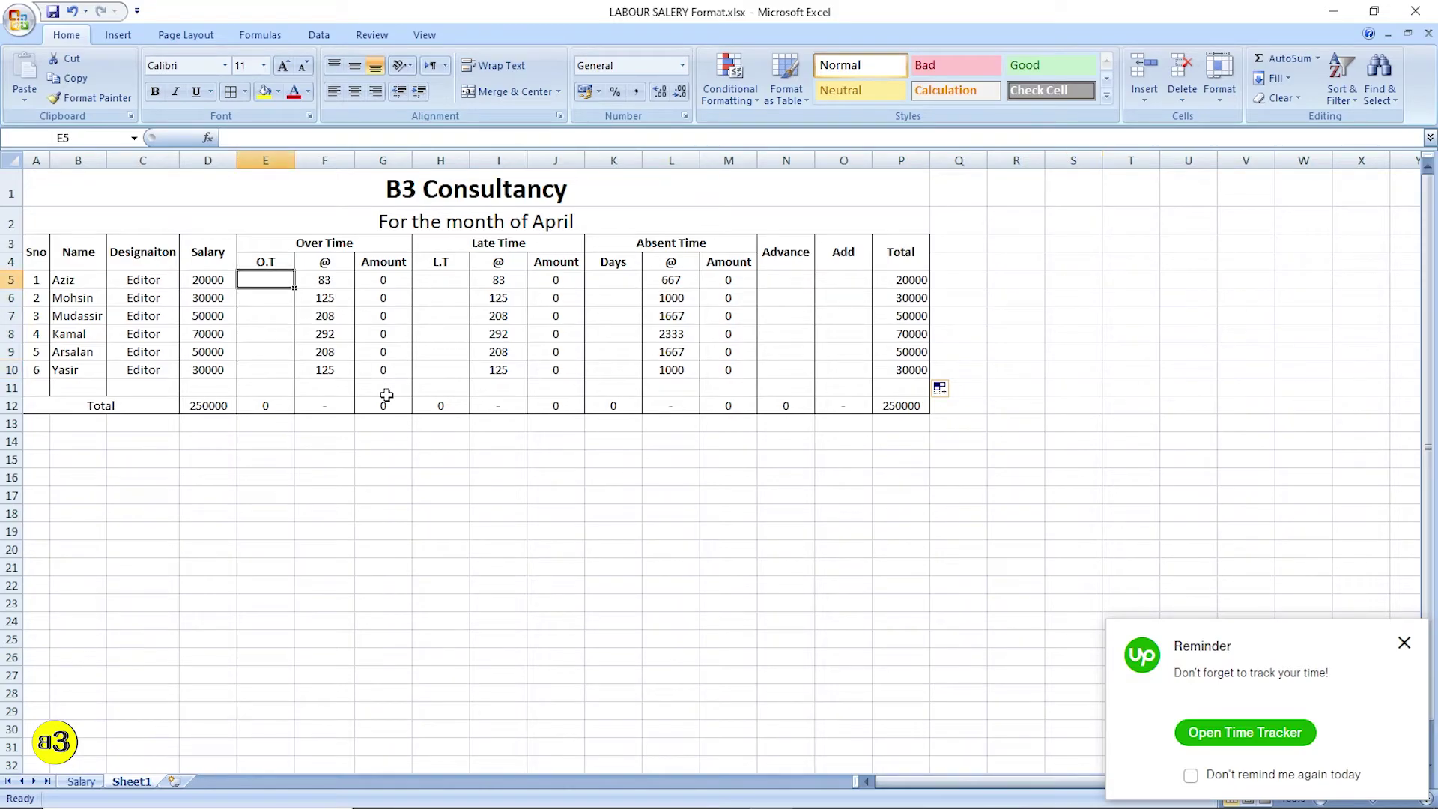
type("5")
key("Return")
key("Up")
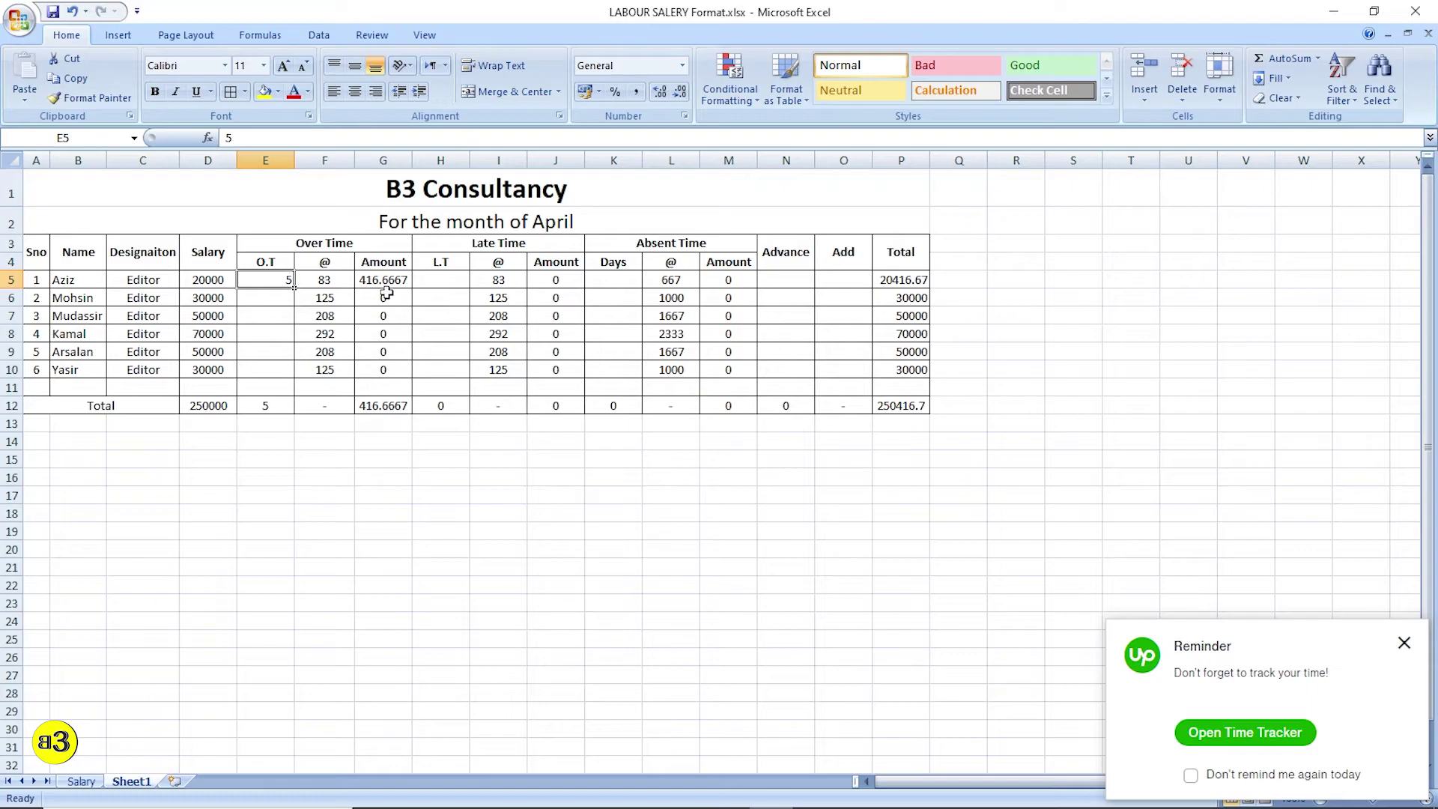
left_click(269, 296)
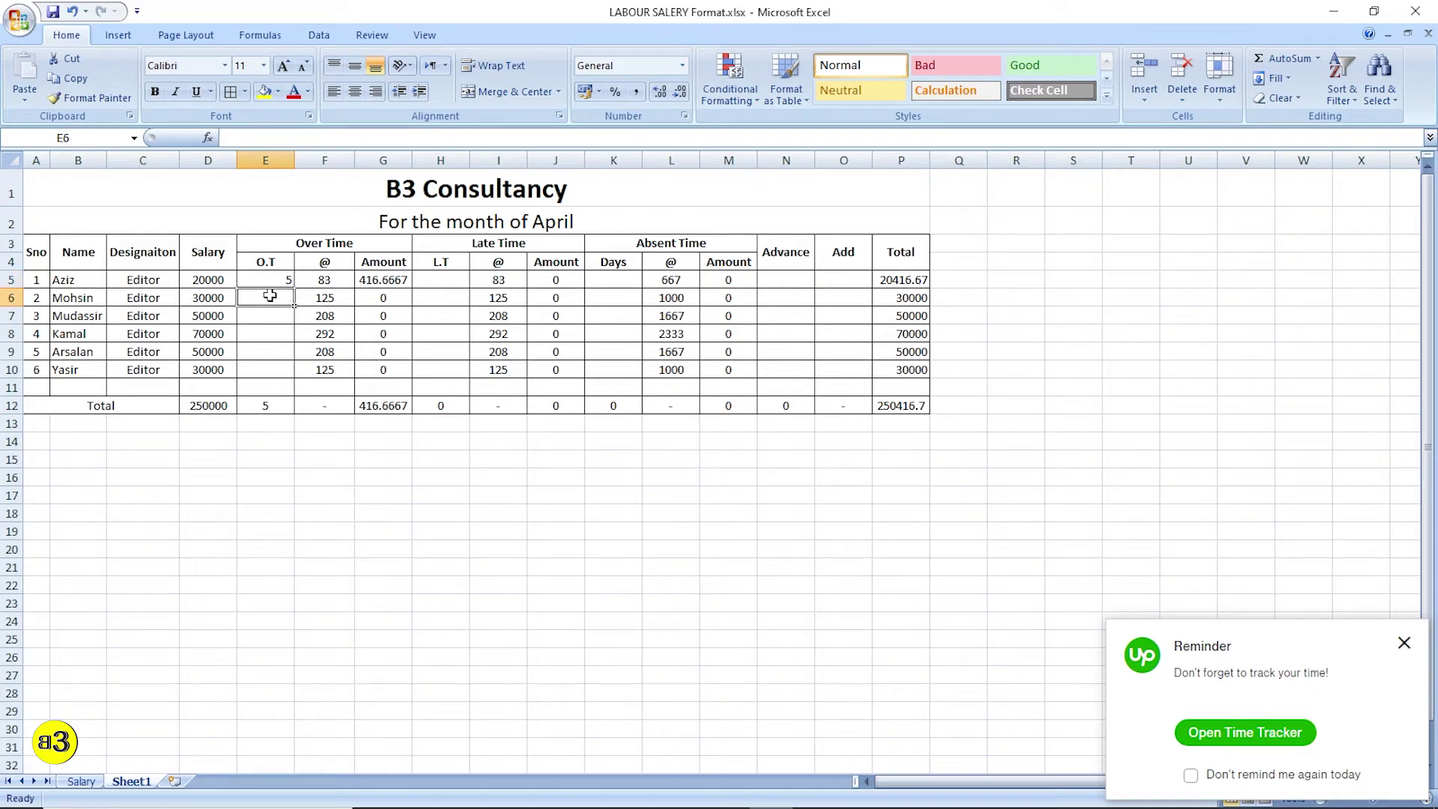
type("5")
key("Return")
type("23")
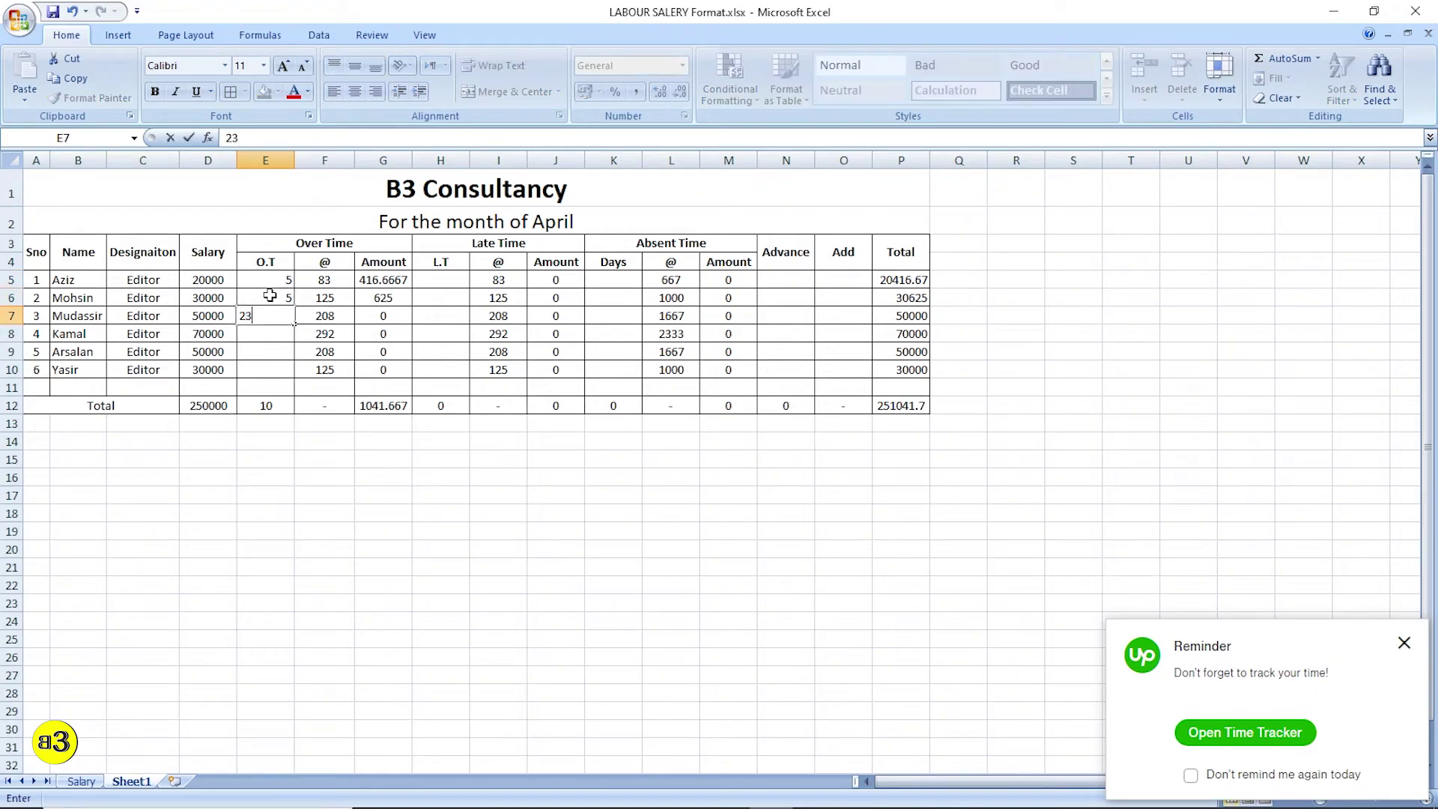
key("Return")
Step: Format the Over Time Amount cells G5:G10 to show no decimal places
left_click_drag(384, 279, 383, 369)
left_click(679, 93)
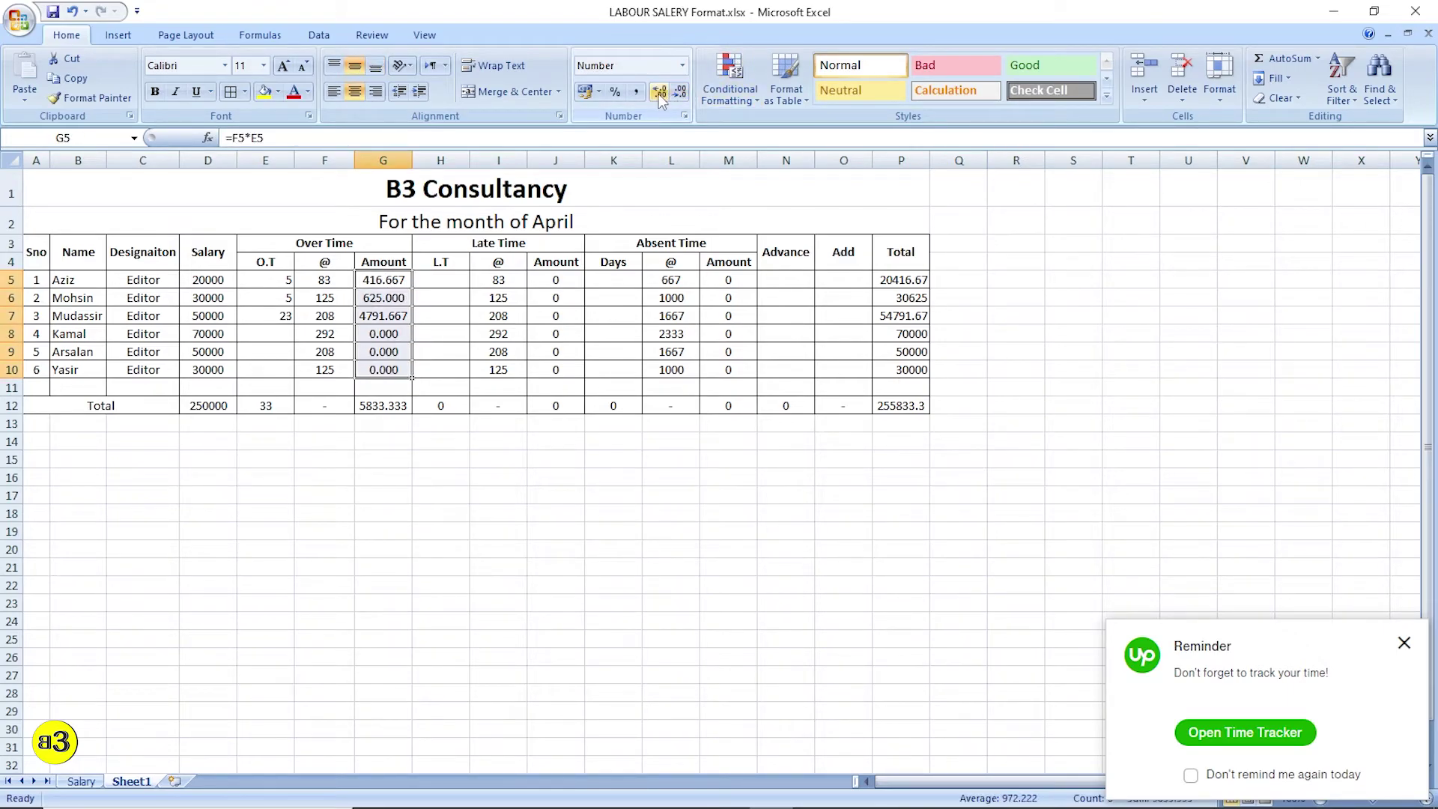
left_click(659, 93)
left_click(679, 92)
left_click(679, 92)
left_click(679, 92)
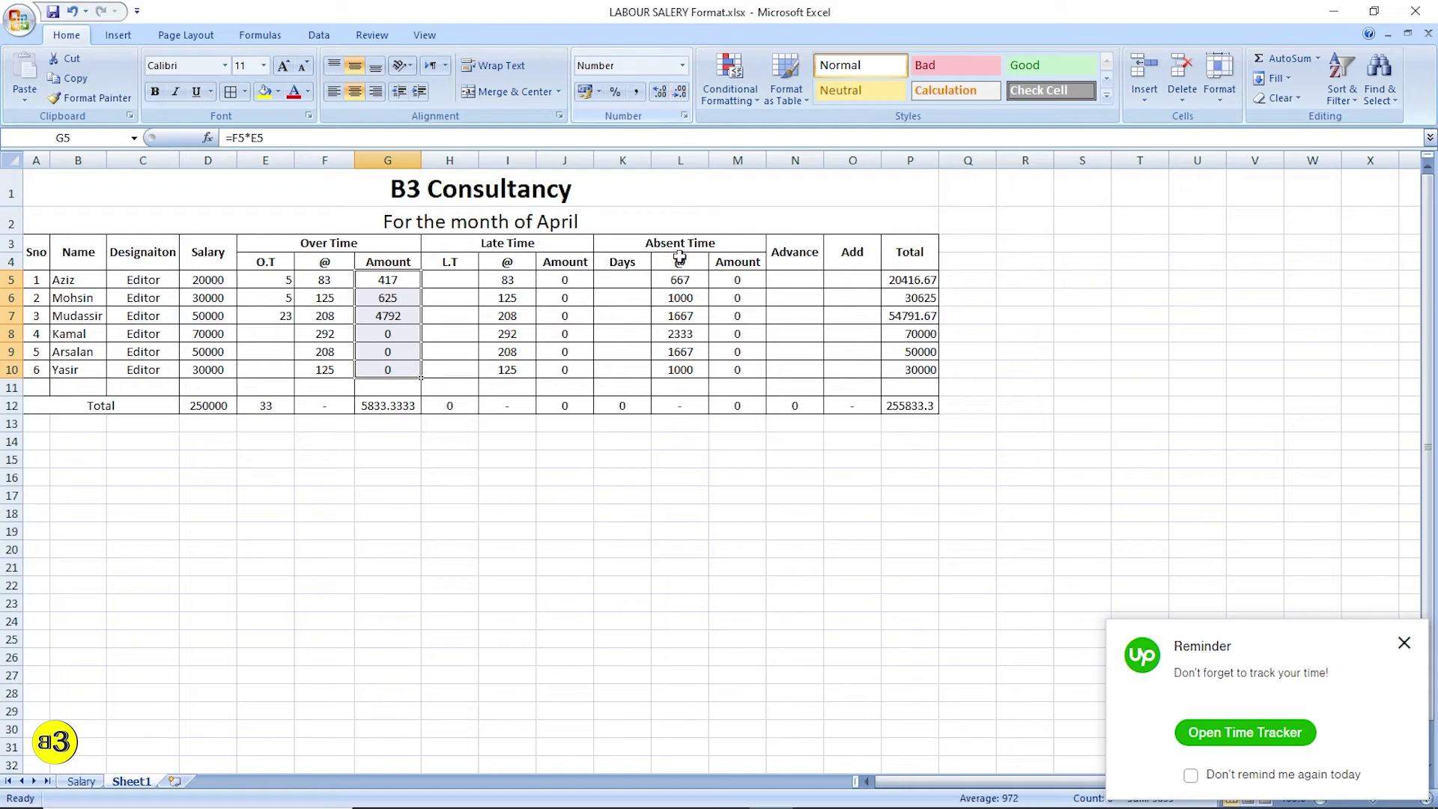
Step: Format the employees' net pay cells P5:P10 to show whole numbers
left_click_drag(906, 279, 910, 369)
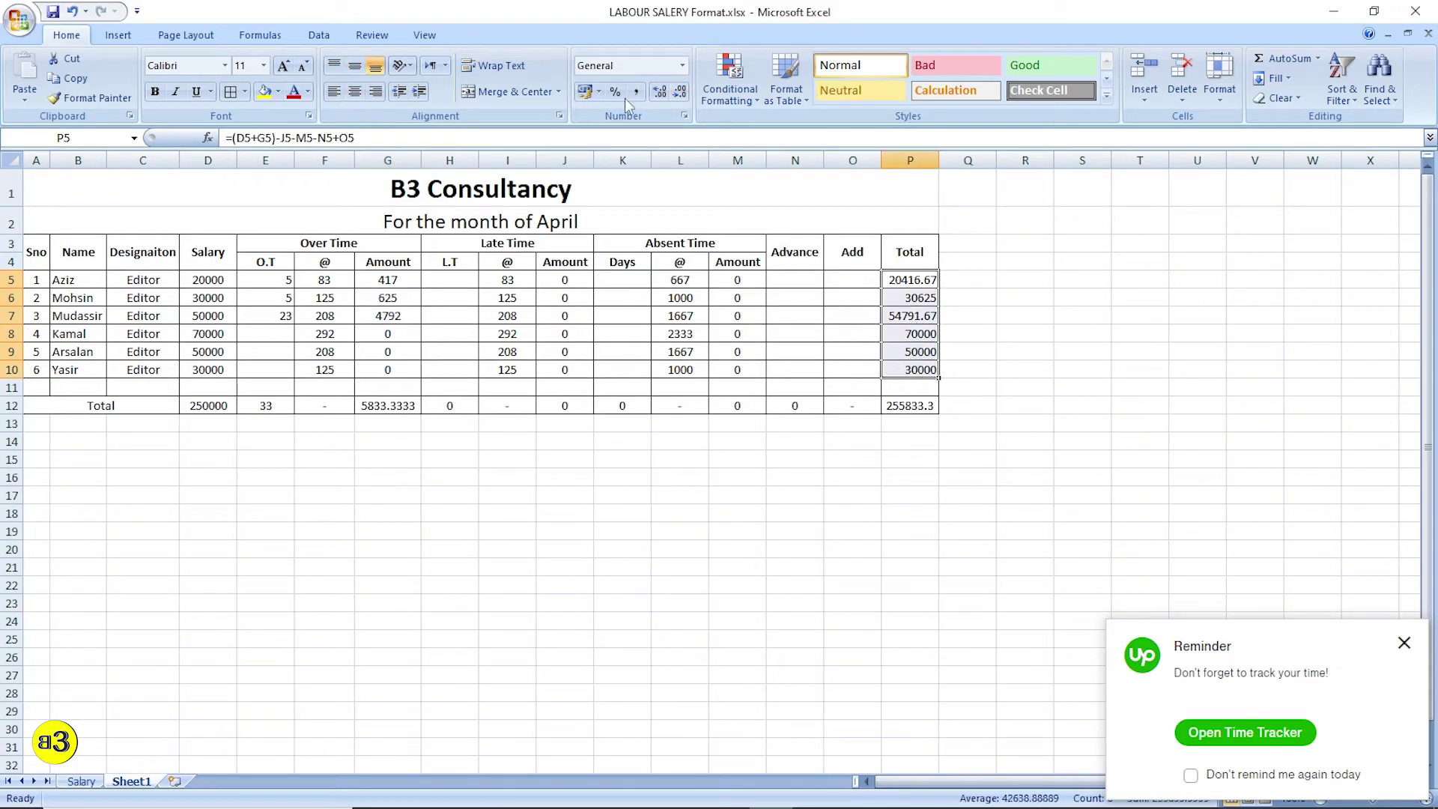
left_click(680, 93)
left_click(680, 93)
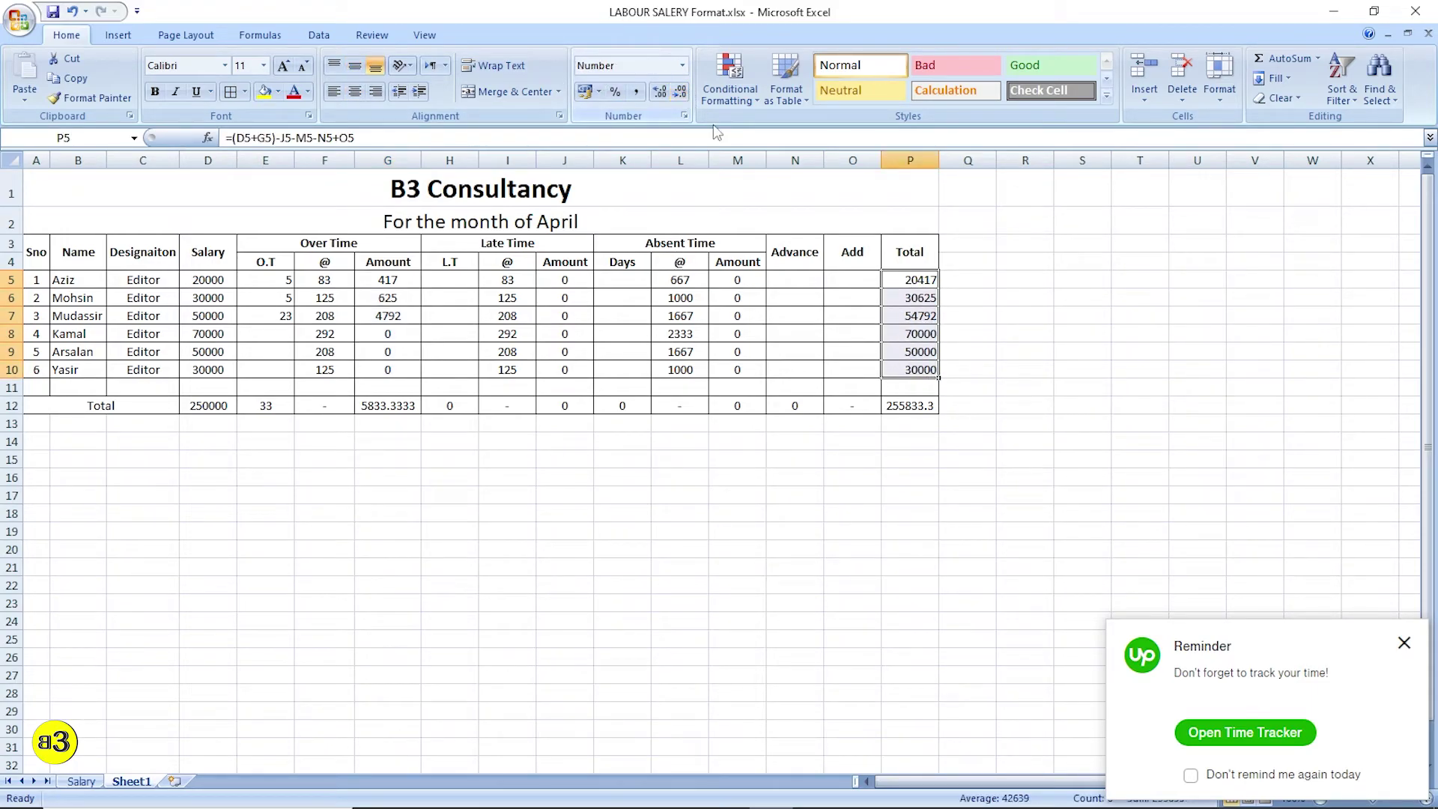
left_click(1028, 332)
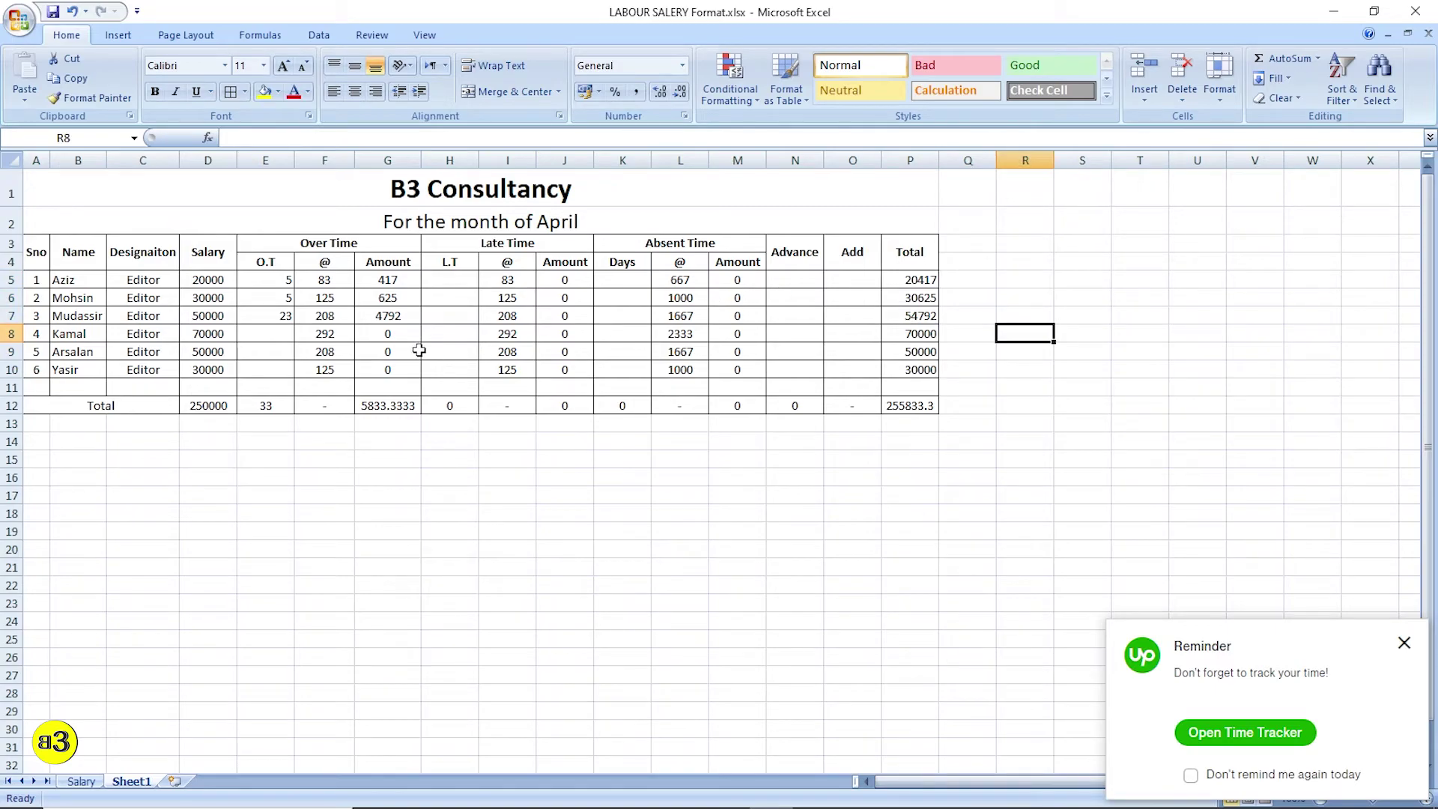
Step: Enter an overtime value of 5 in each of the O.T cells E8, E9 and E10
left_click(285, 332)
type("5")
key("Return")
type("5")
key("ctrl+Return")
key("Down")
type("5")
key("Return")
Step: Enter a late time value of 5 for the third employee in H7
key("Up")
key("Up")
key("Right")
key("Right")
key("Right")
key("Up")
key("Up")
type("5")
key("Return")
key("Up")
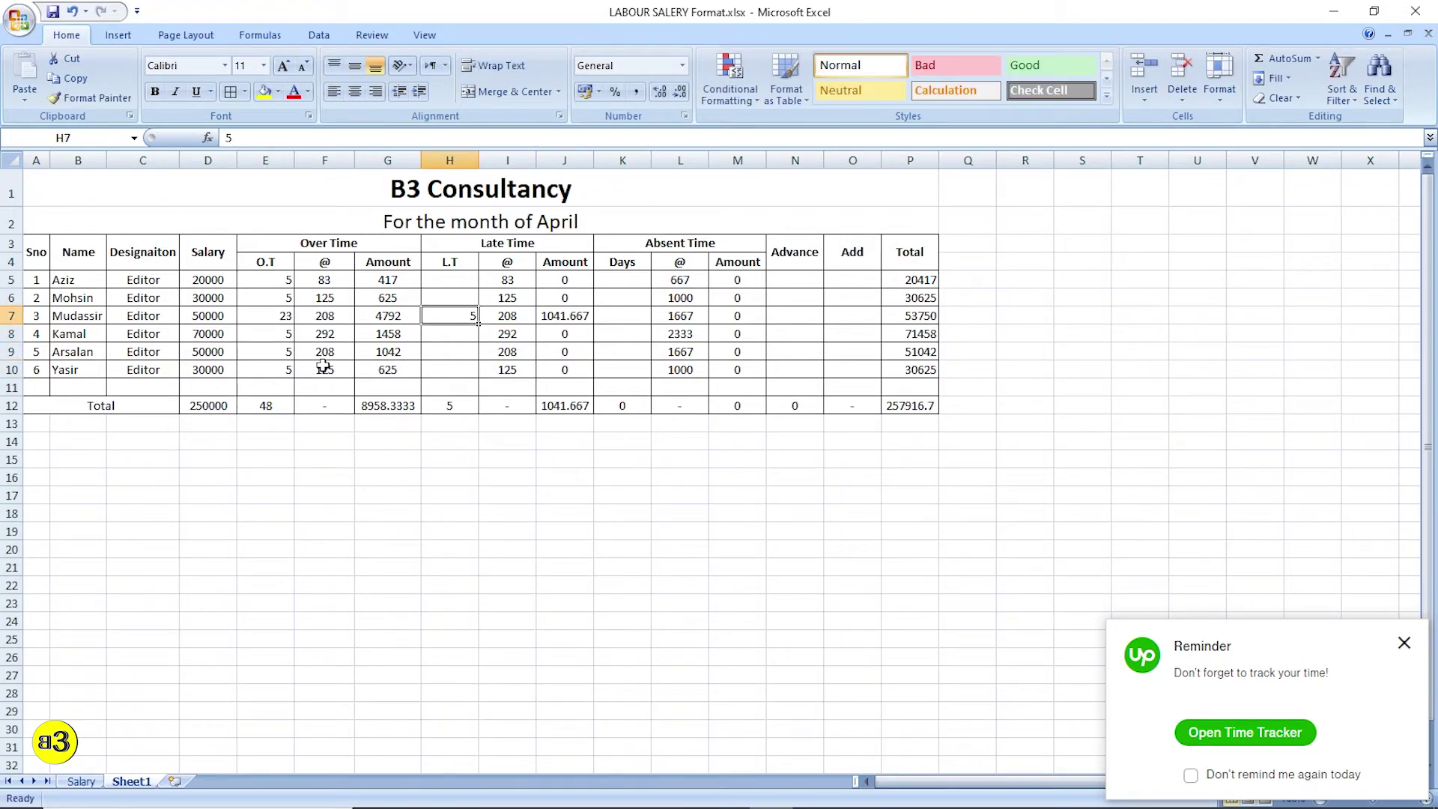
Step: Enter a late time value of 5 for the first employee in H5
key("Up")
key("Up")
type("5")
key("Return")
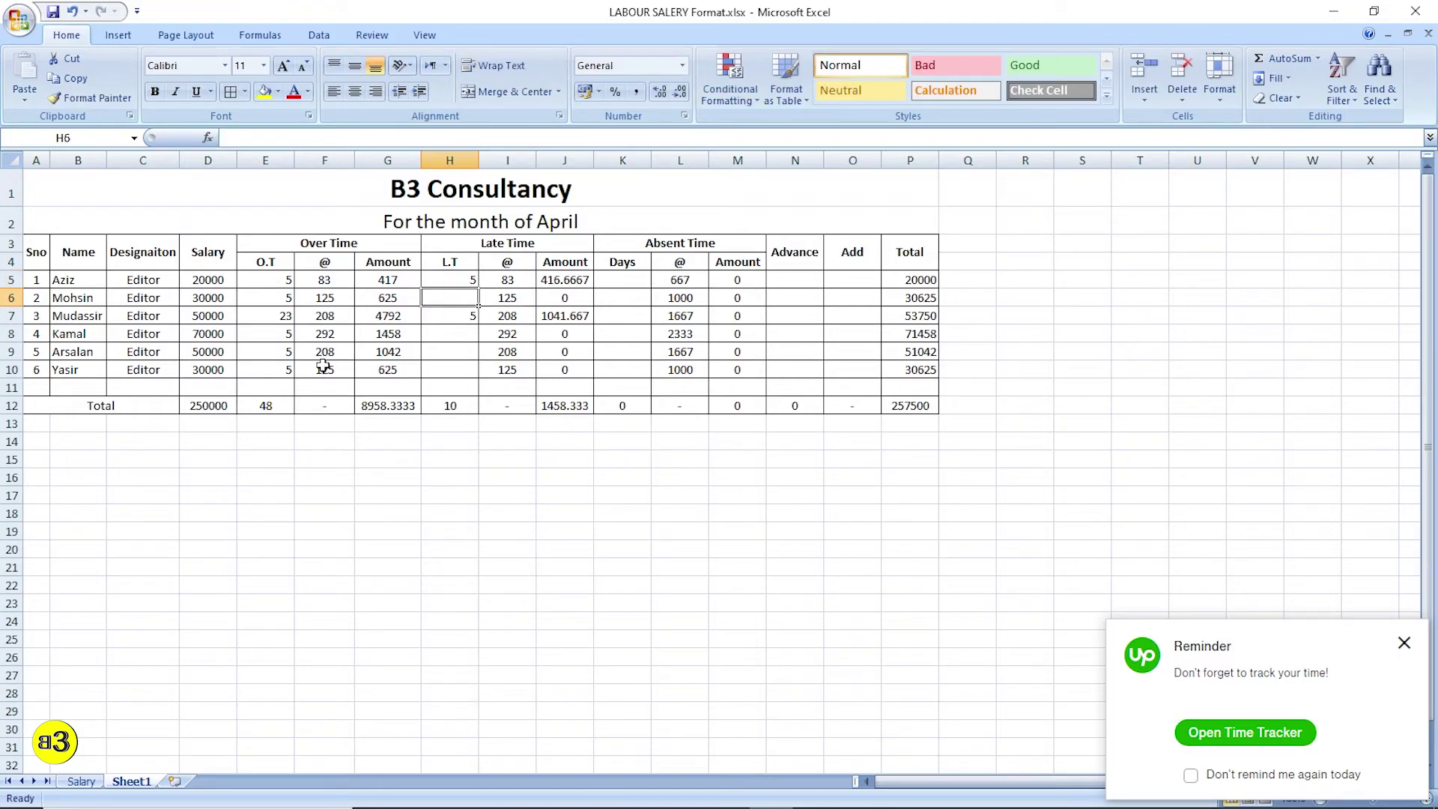
key("Up")
key("Delete")
type("5")
key("Right")
Step: Enter 8 absent days for the first employee in K5 and check the absence amount formula in M5
key("Right")
key("Right")
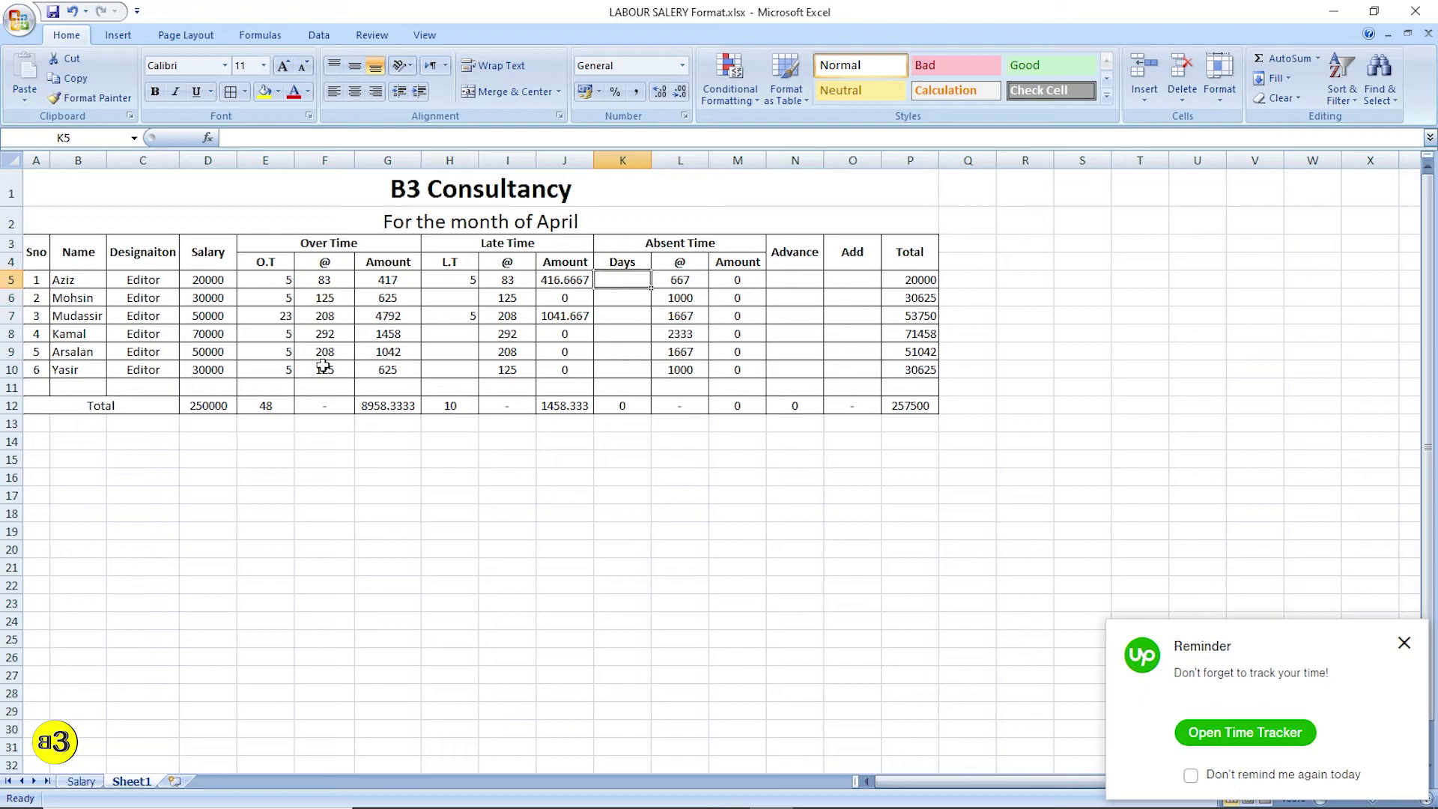
type("8")
key("Return")
key("Up")
key("Right")
key("Right")
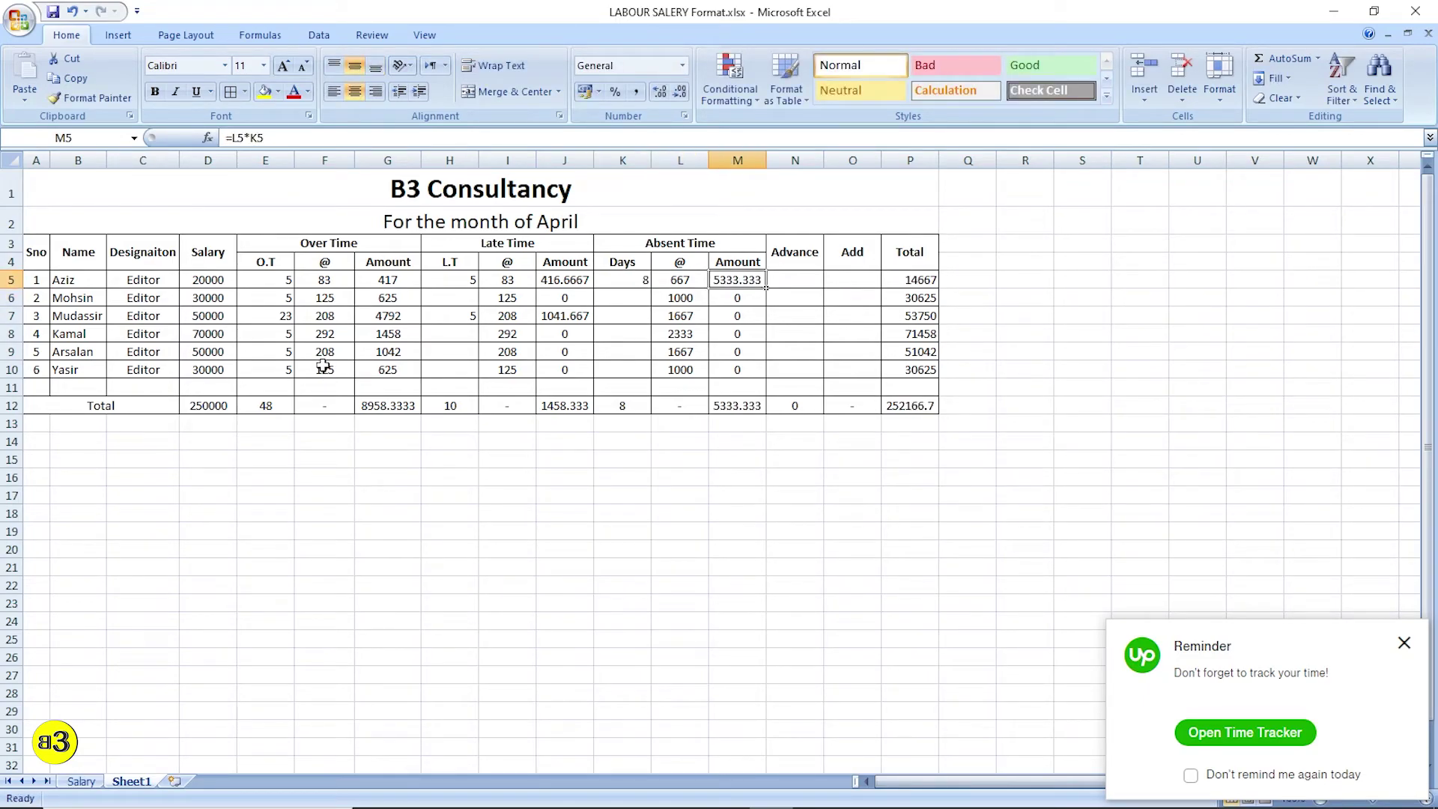
key("Left")
key("Left")
key("Right")
key("Left")
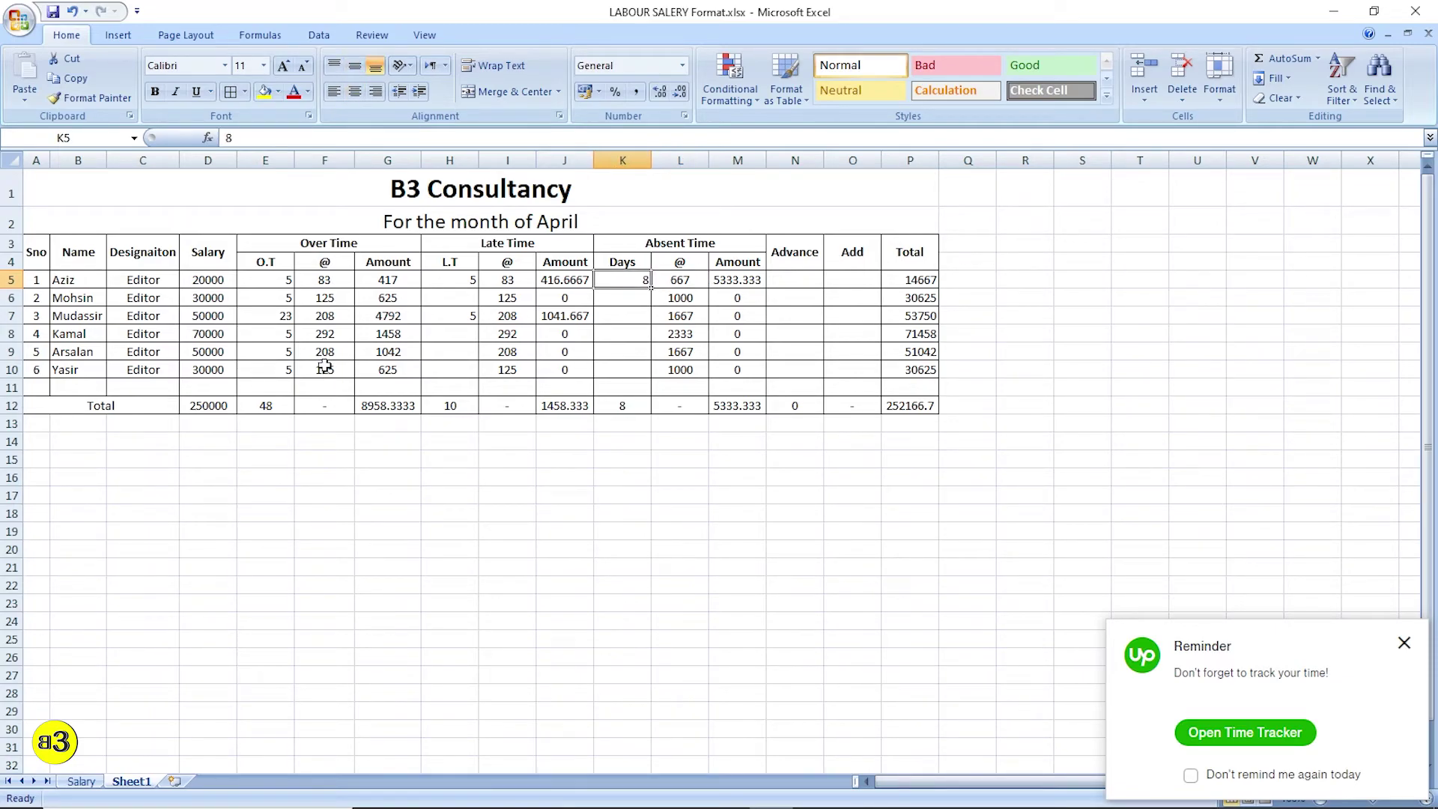
Step: Select the whole salary sheet from the title in A1 to the Total row at P12
left_click_drag(702, 192, 660, 400)
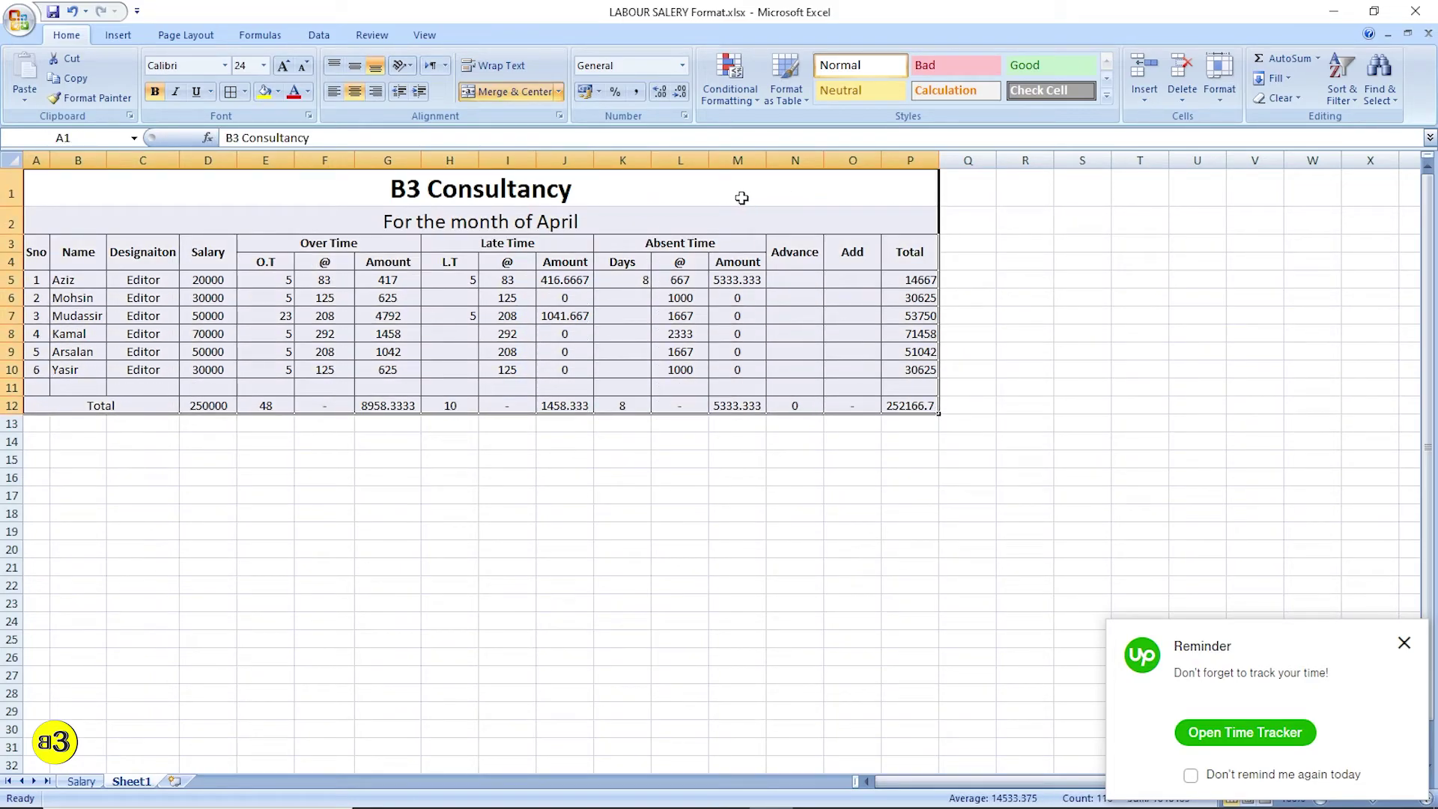
left_click_drag(642, 191, 634, 416)
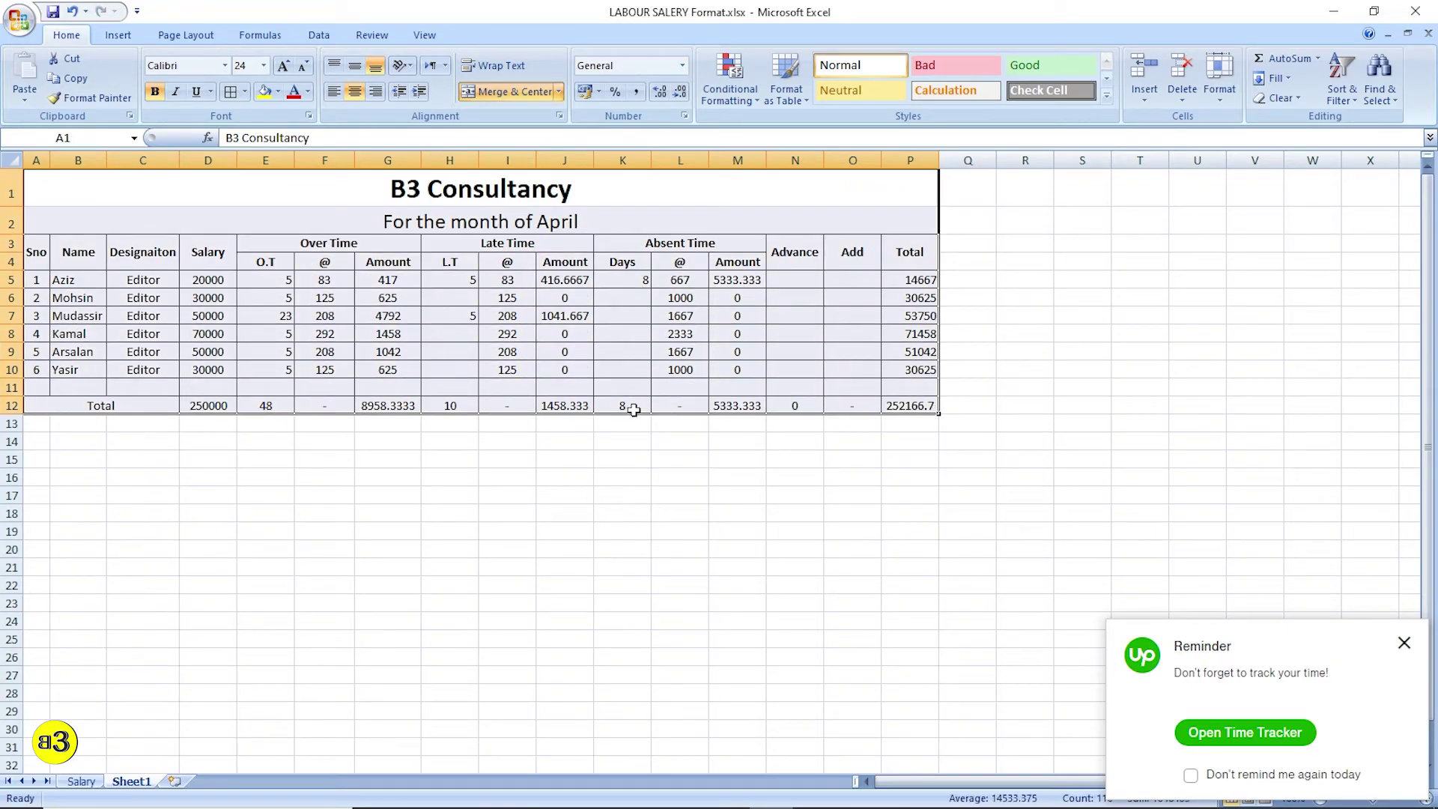